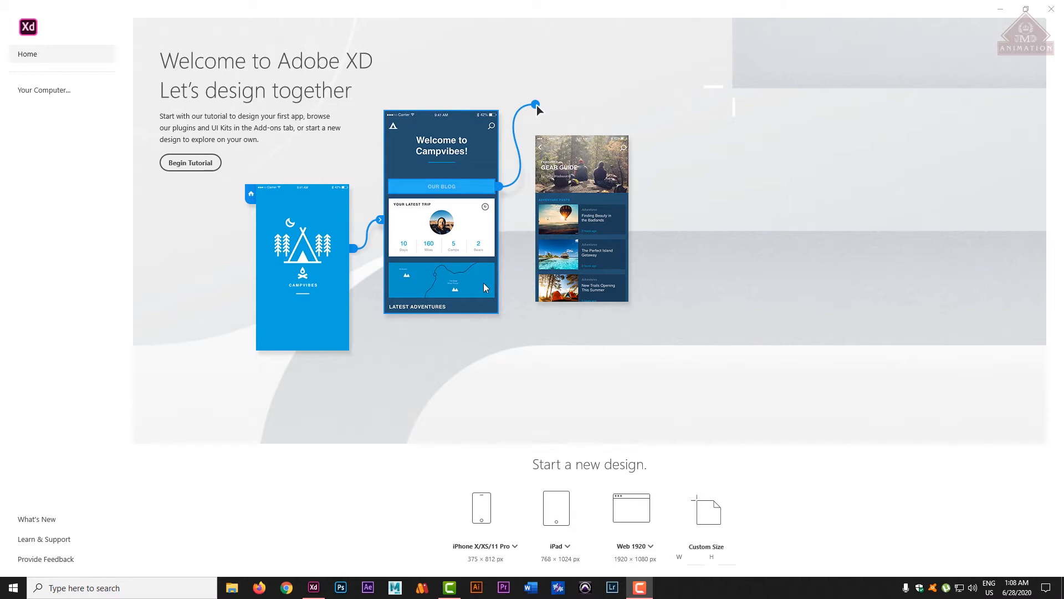
Step: Create a Web 1920 (1920 × 1080) design and draw a rectangle about 341 × 253 px in the artboard's upper-left area
left_click(652, 546)
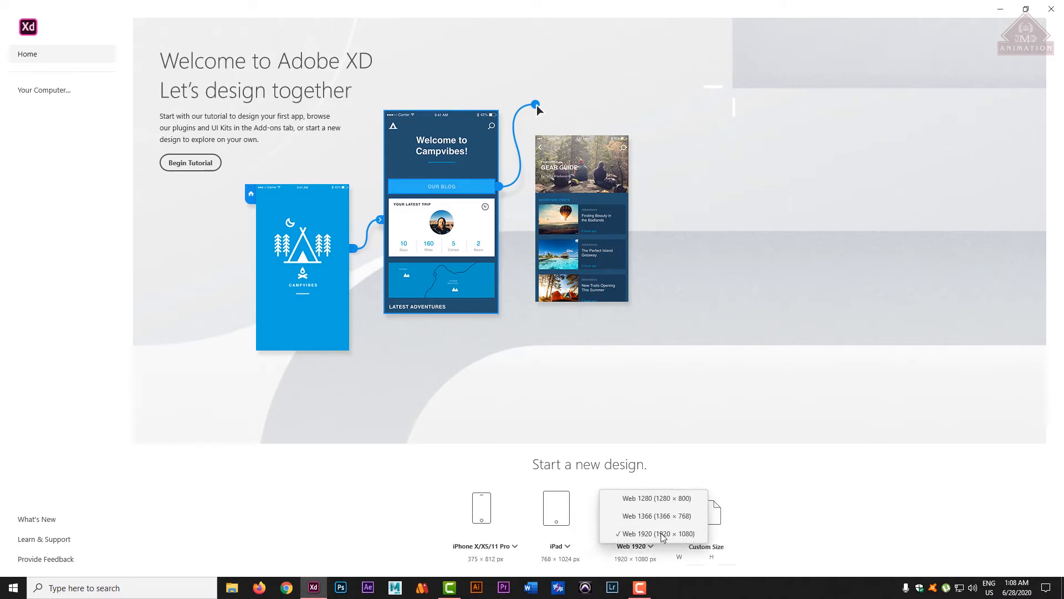
left_click(649, 534)
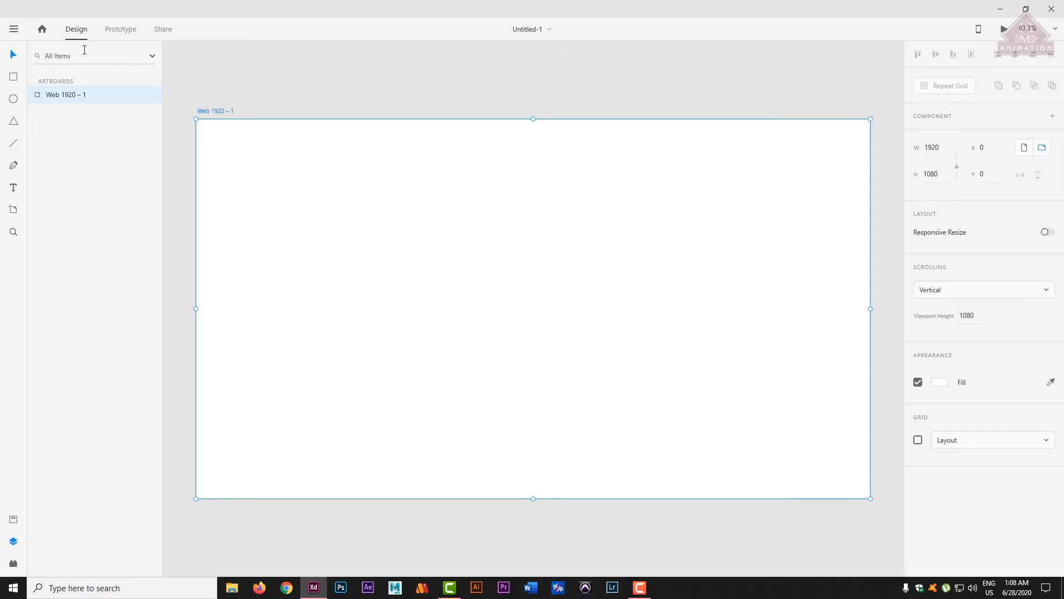
left_click(14, 79)
left_click_drag(292, 177, 412, 265)
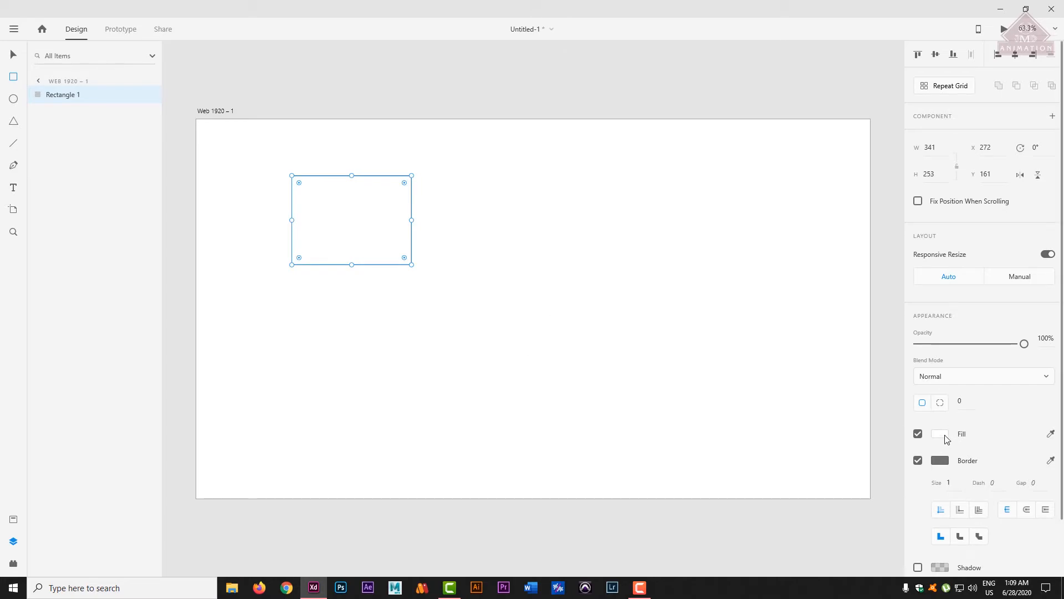
Step: Fill the rectangle with solid blue #2262E3
left_click(945, 437)
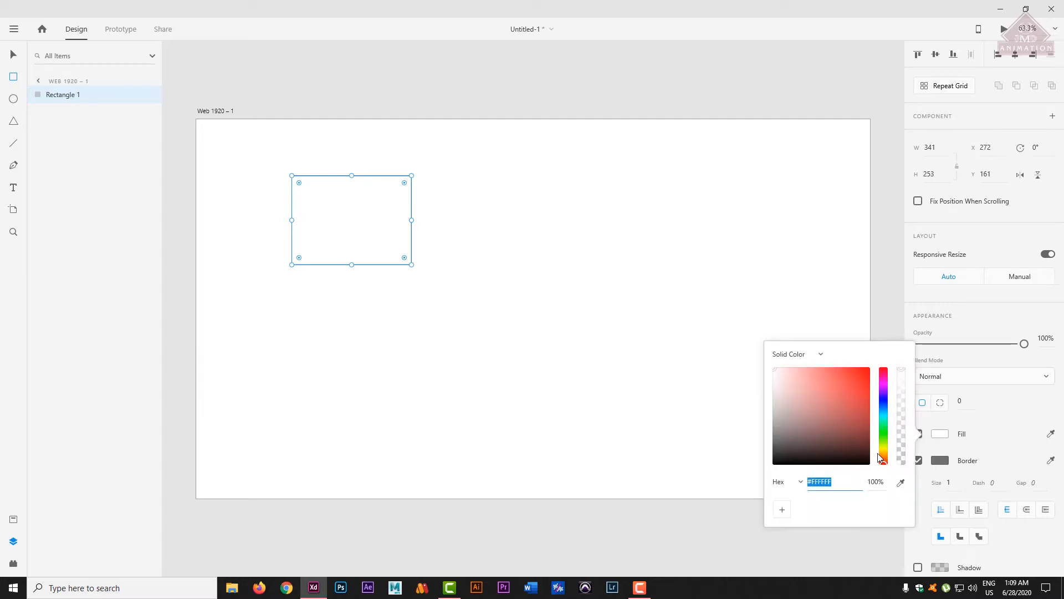
left_click_drag(884, 466, 882, 457)
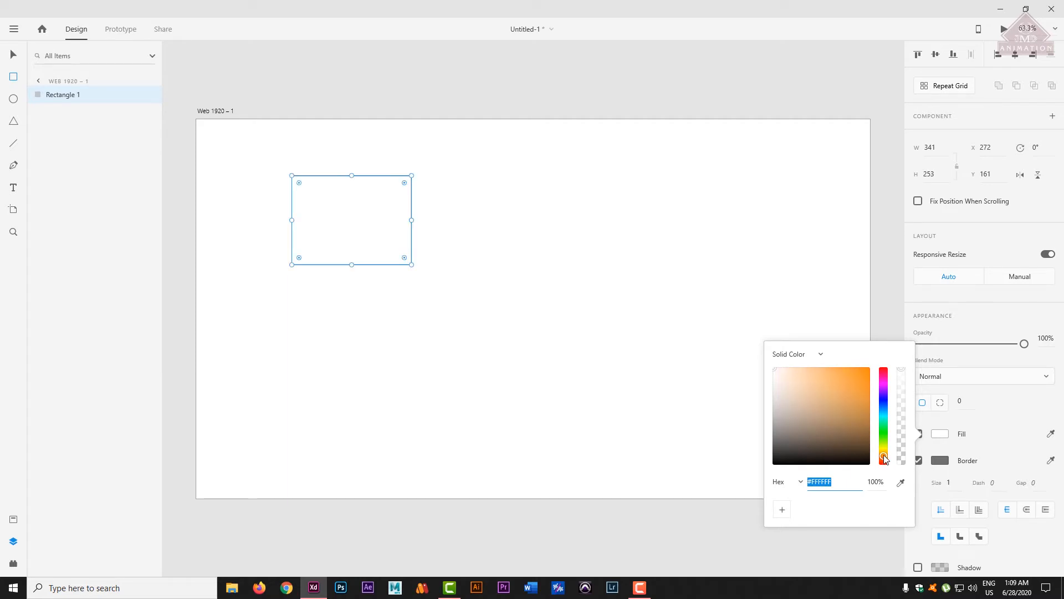
left_click_drag(883, 460, 842, 427)
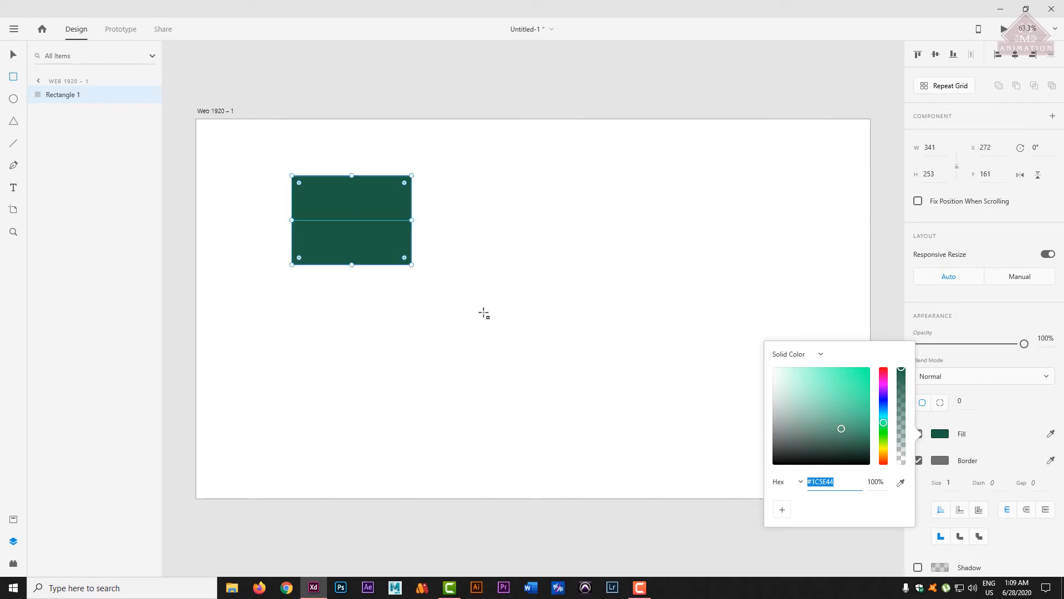
mouse_move(848, 421)
left_mouse_down()
mouse_move(849, 383)
mouse_move(838, 434)
left_mouse_up()
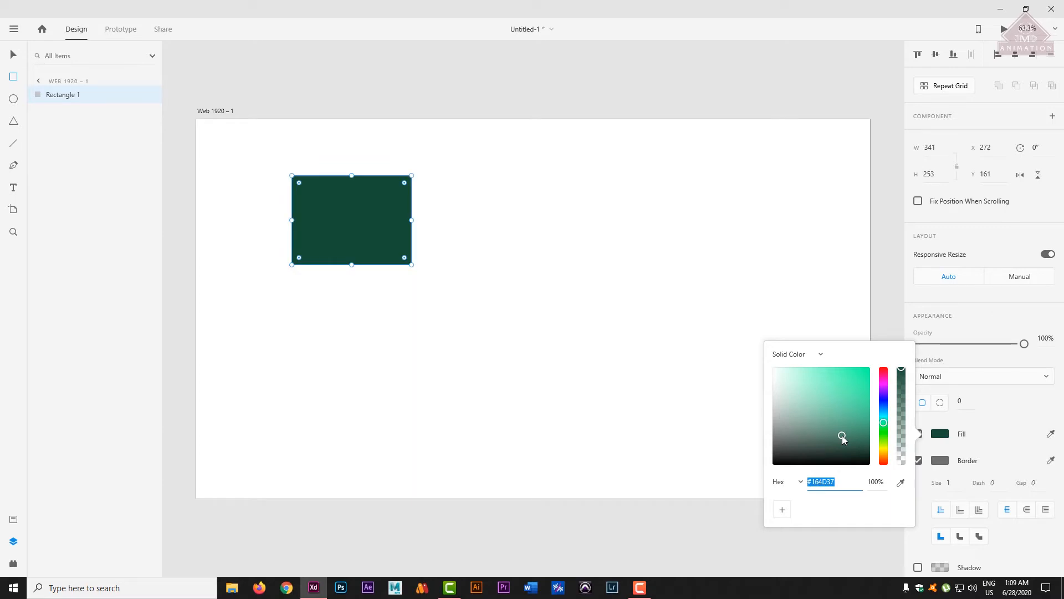
left_click_drag(885, 420, 883, 405)
left_click_drag(820, 420, 856, 378)
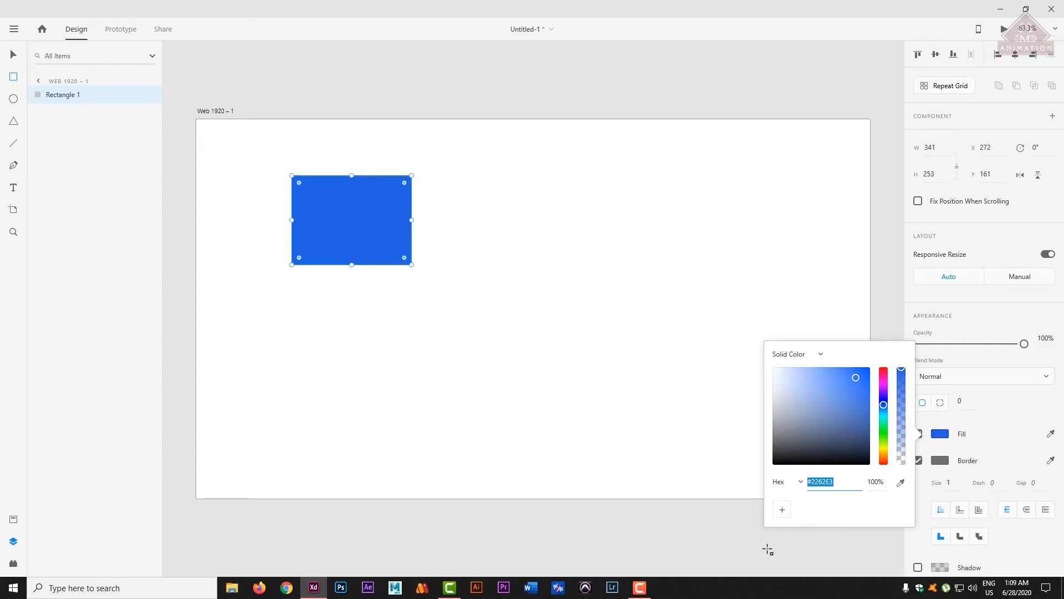
Step: Move the blue rectangle on the artboard to about X 317, Y 287
left_click(14, 55)
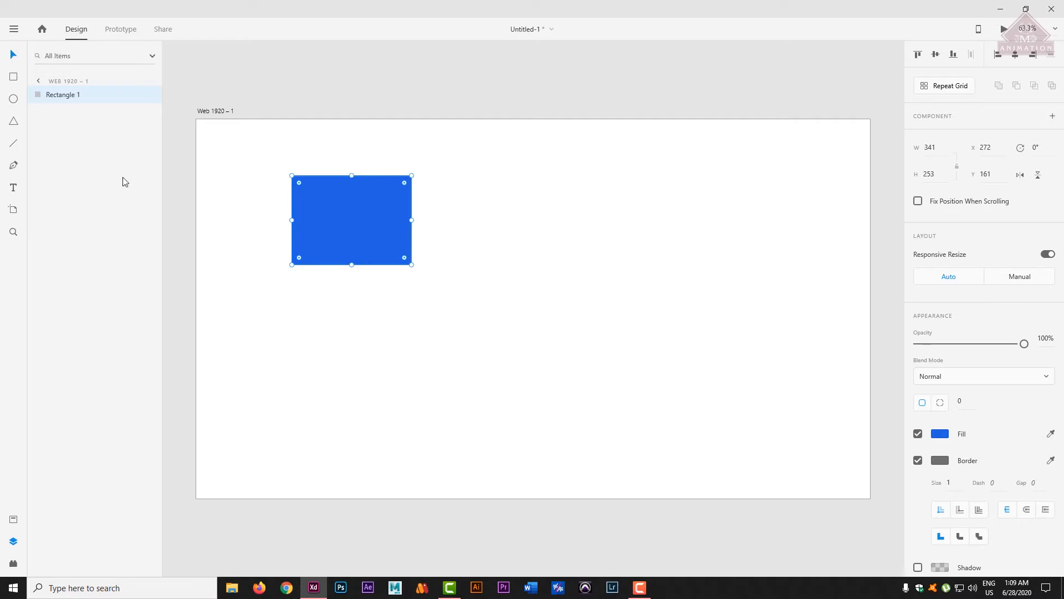
left_click(404, 311)
left_click_drag(355, 214, 378, 265)
left_click(308, 191)
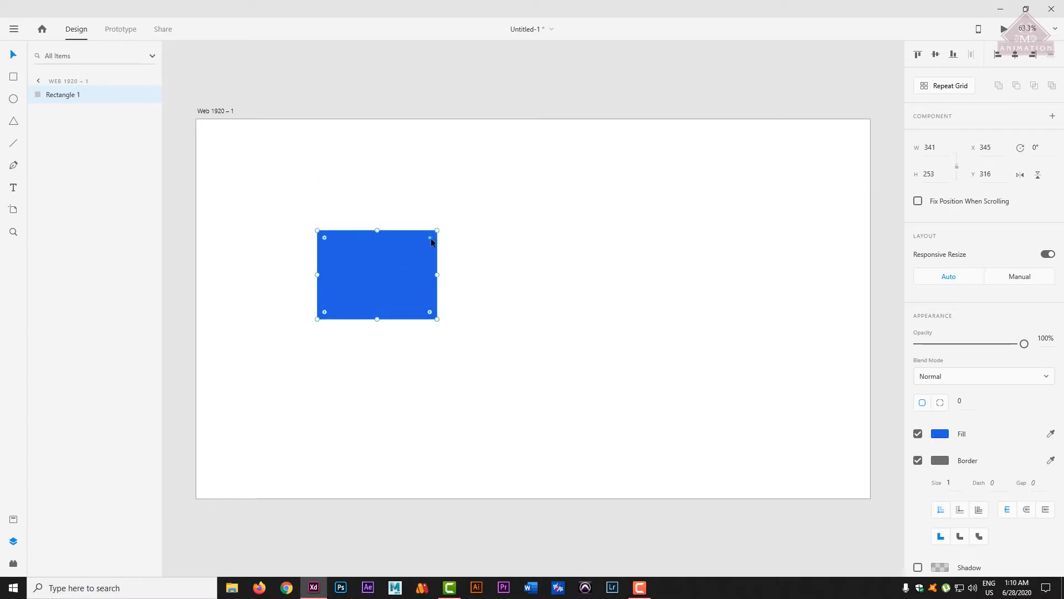
left_click_drag(430, 239, 478, 222)
left_click_drag(432, 312, 507, 384)
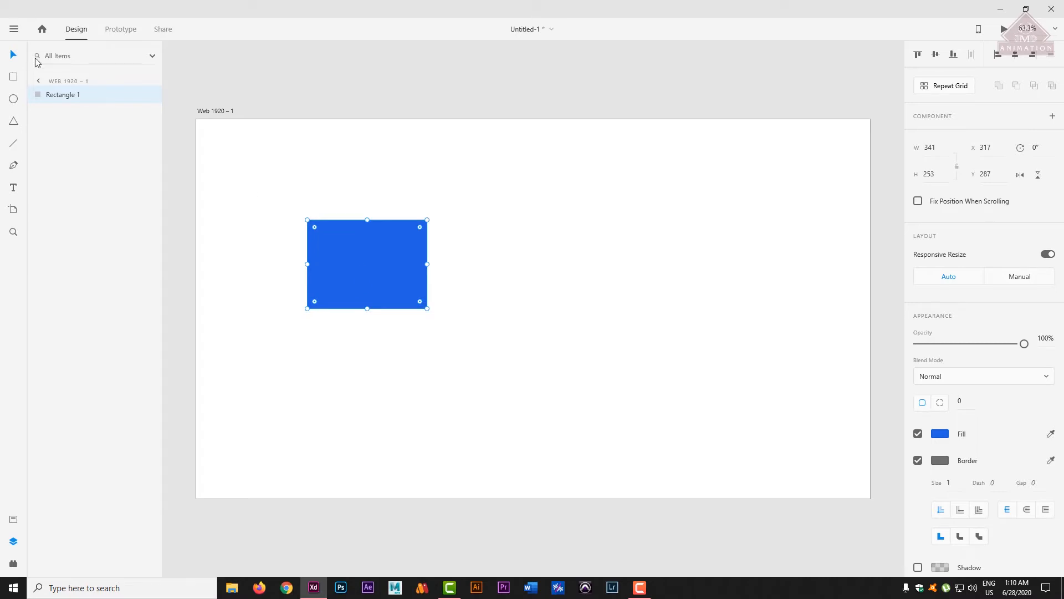
Step: Draw a circle about 324 × 322 px over the rectangle's lower-right corner and fill it with green #127132
left_click(14, 102)
left_click_drag(368, 267, 481, 380)
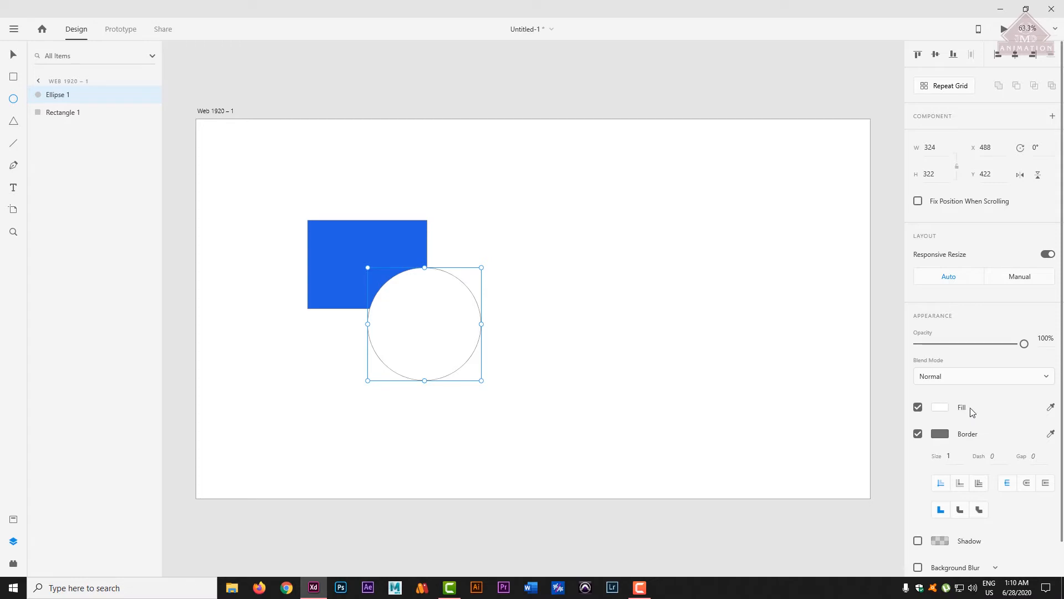
left_click(942, 409)
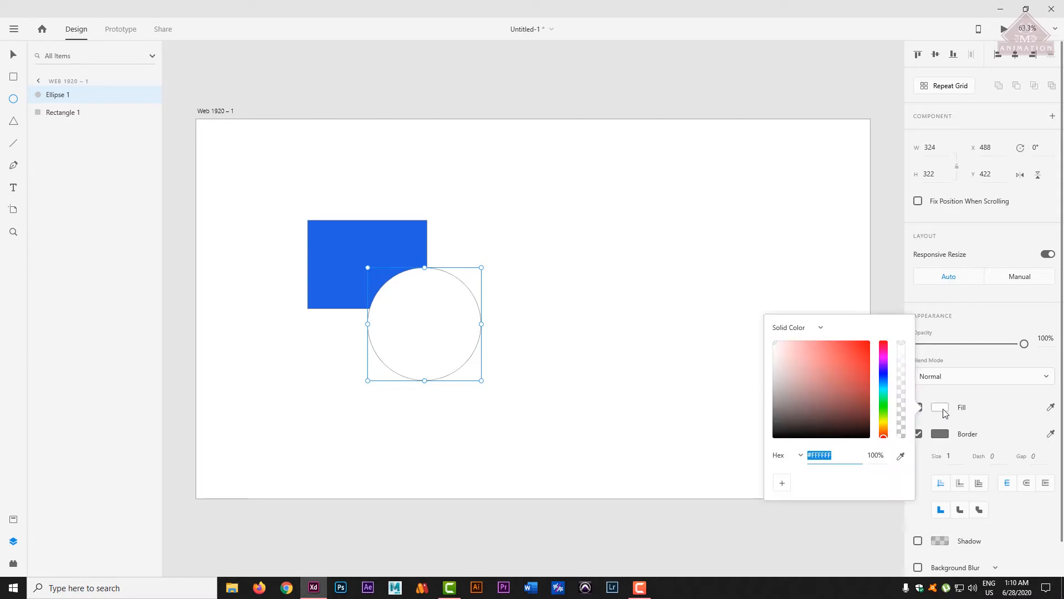
left_click(883, 400)
left_click(854, 395)
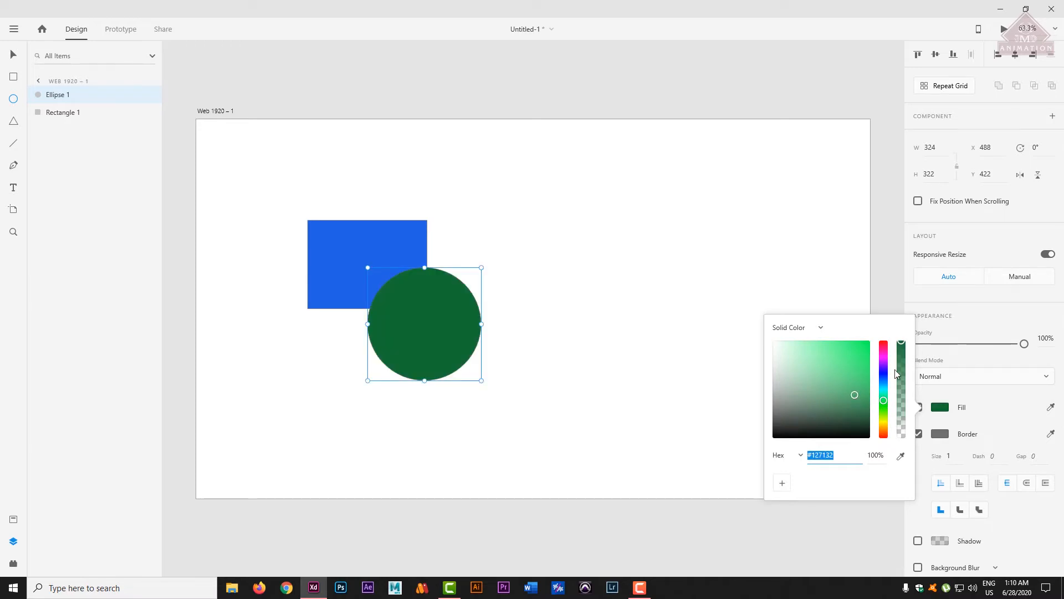
left_click_drag(902, 347, 910, 294)
key("Escape")
left_click(14, 55)
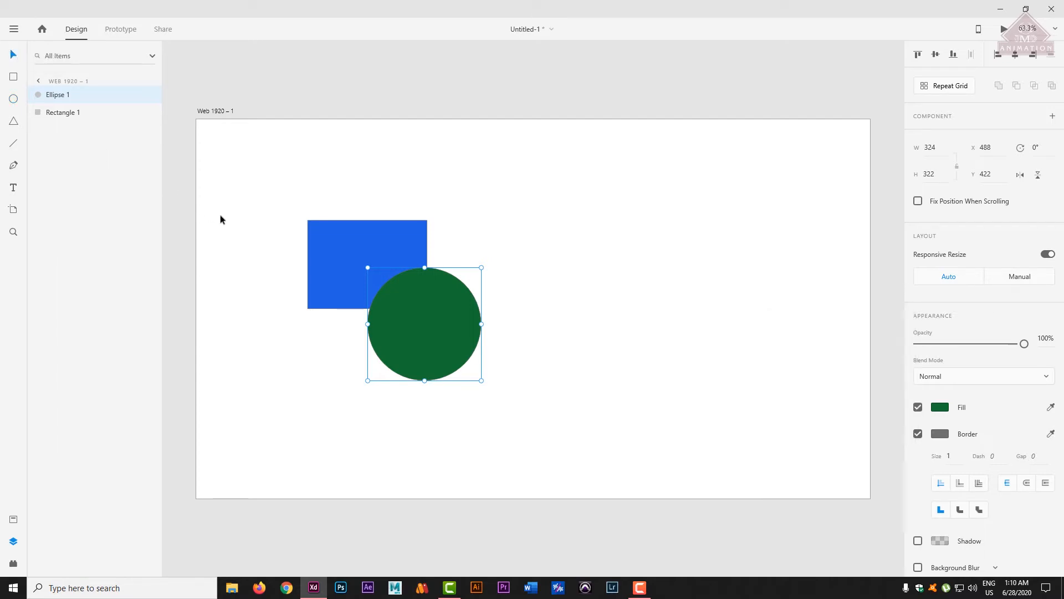
Step: Examine which layer belongs to which shape by selecting the circle and rectangle alternately on the artboard and in the layer list
left_click(253, 201)
left_click(431, 324)
left_click(364, 247)
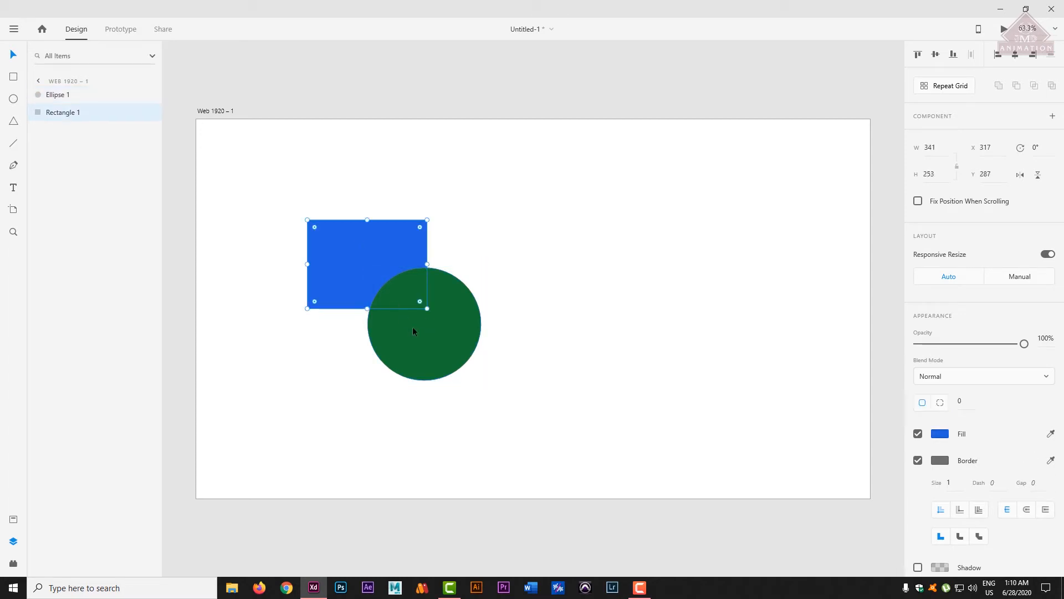
left_click(428, 343)
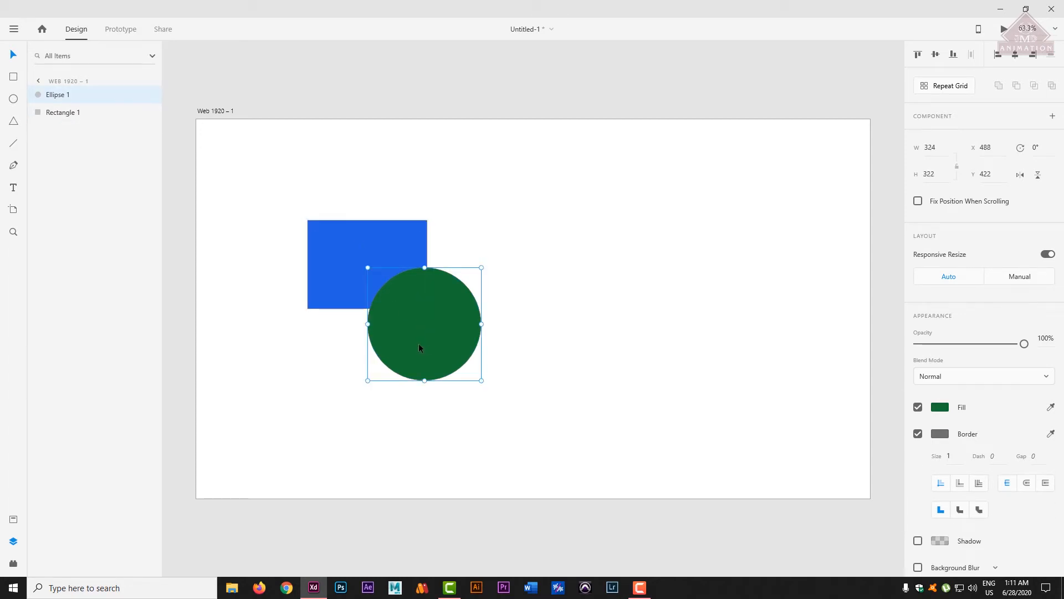
left_click(13, 542)
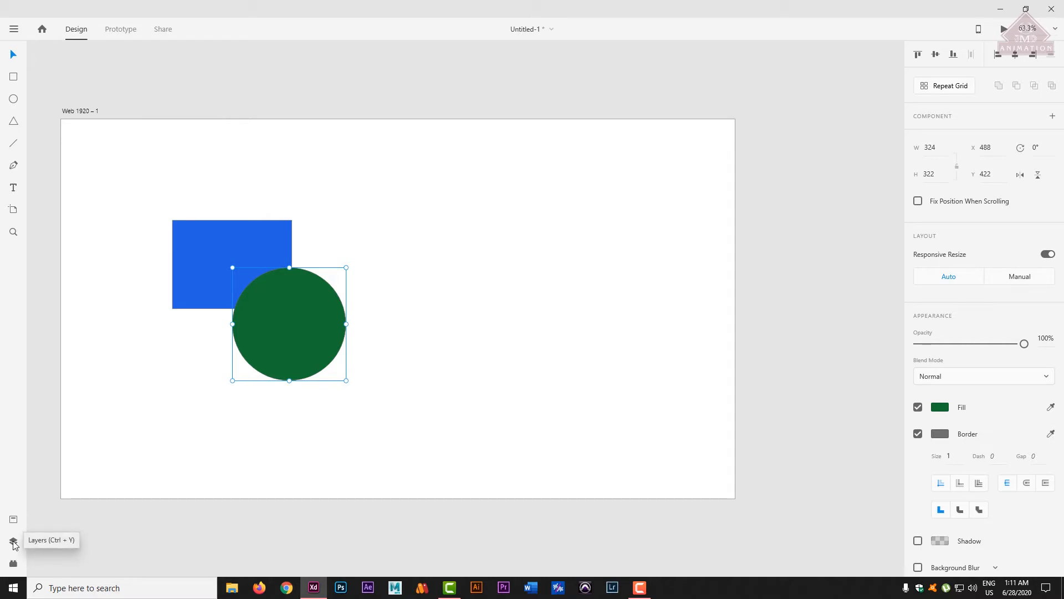
left_click(14, 543)
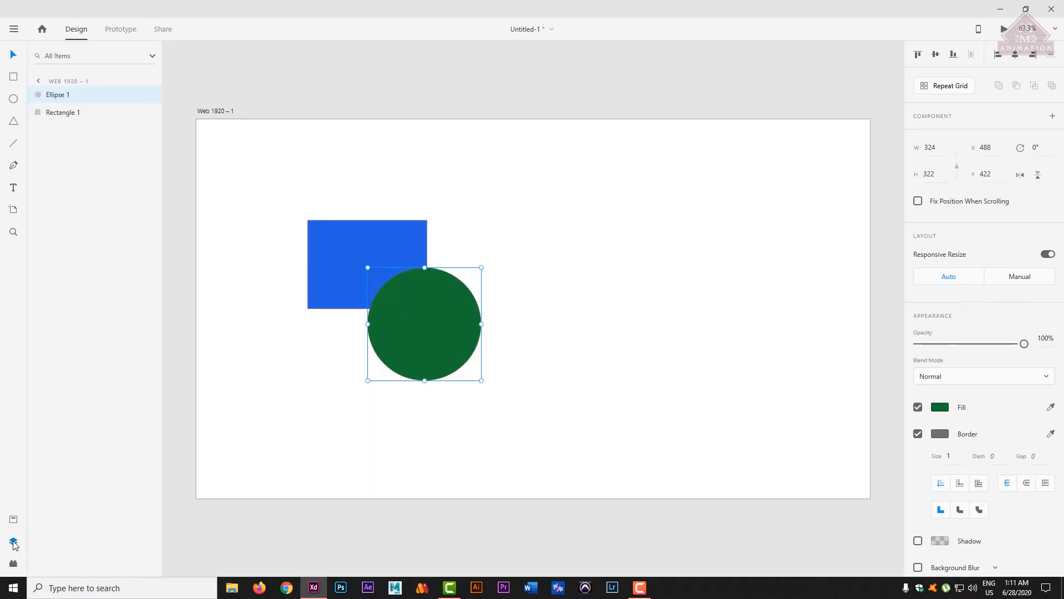
double_click(57, 96)
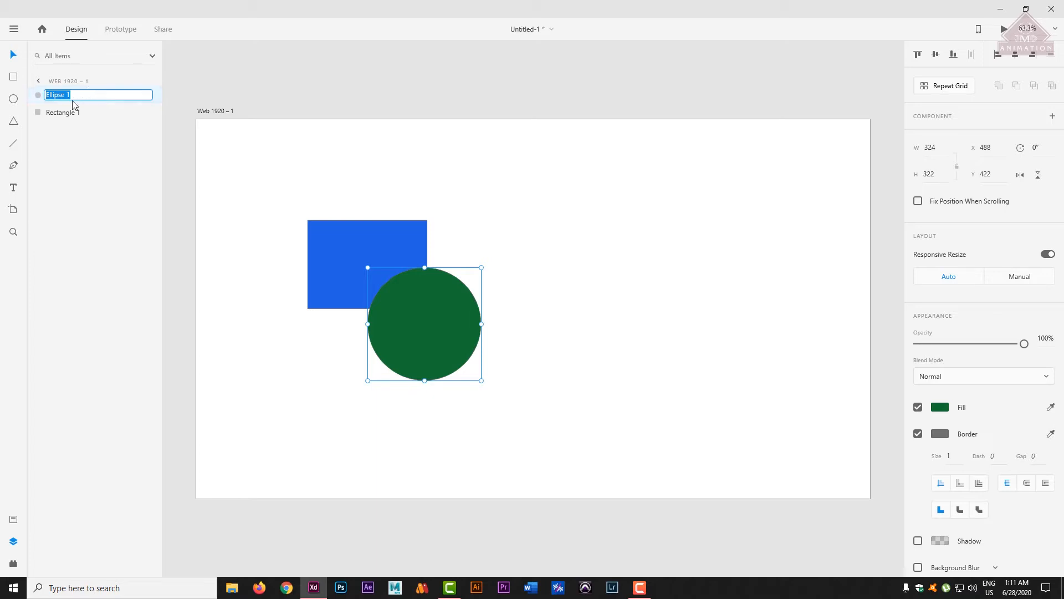
double_click(61, 117)
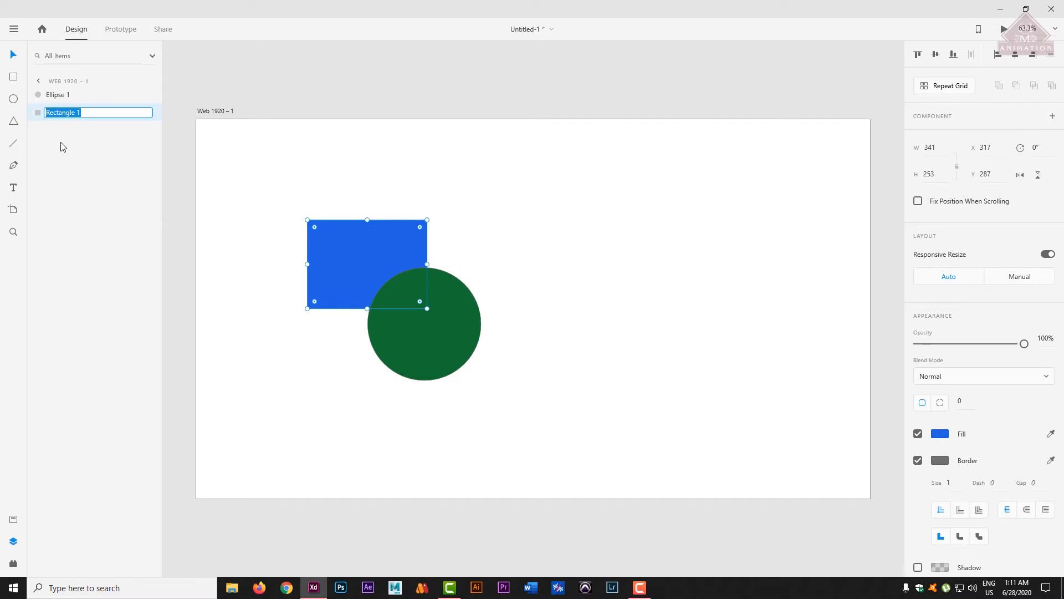
left_click(61, 142)
left_click(61, 95)
left_click(61, 113)
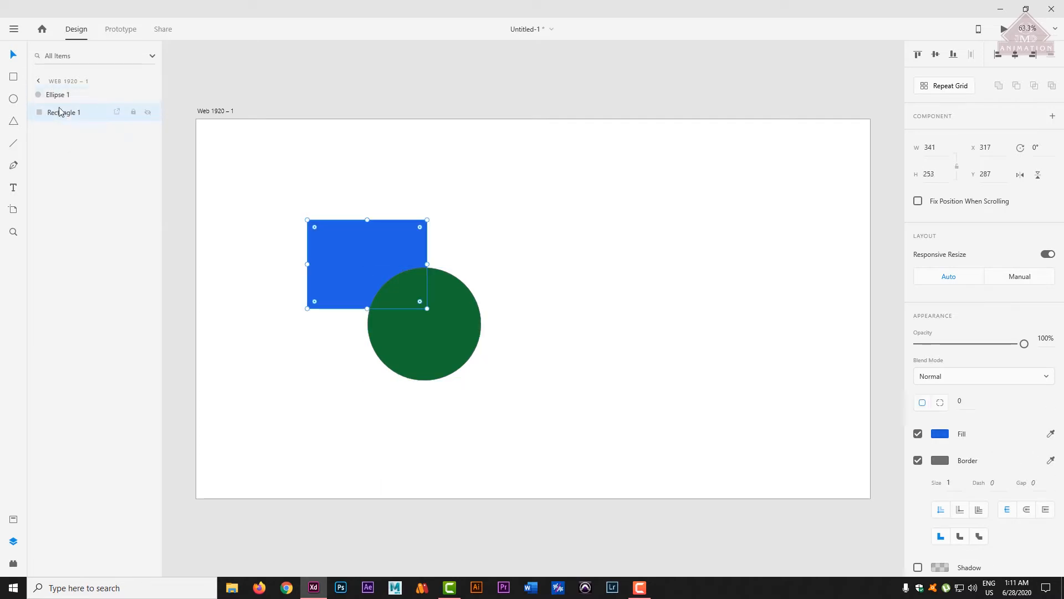
left_click(61, 96)
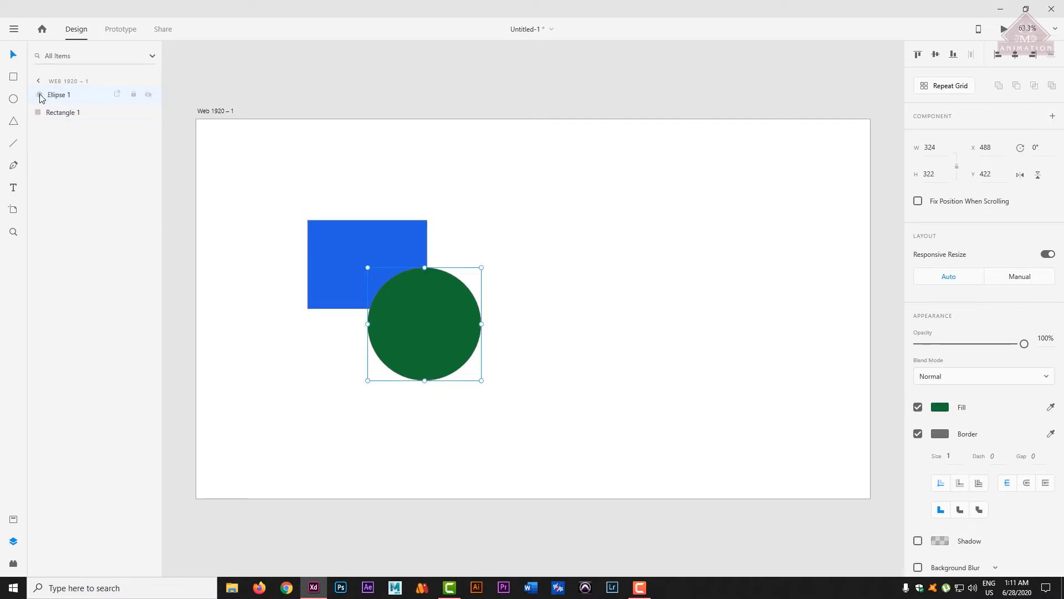
left_click(64, 113)
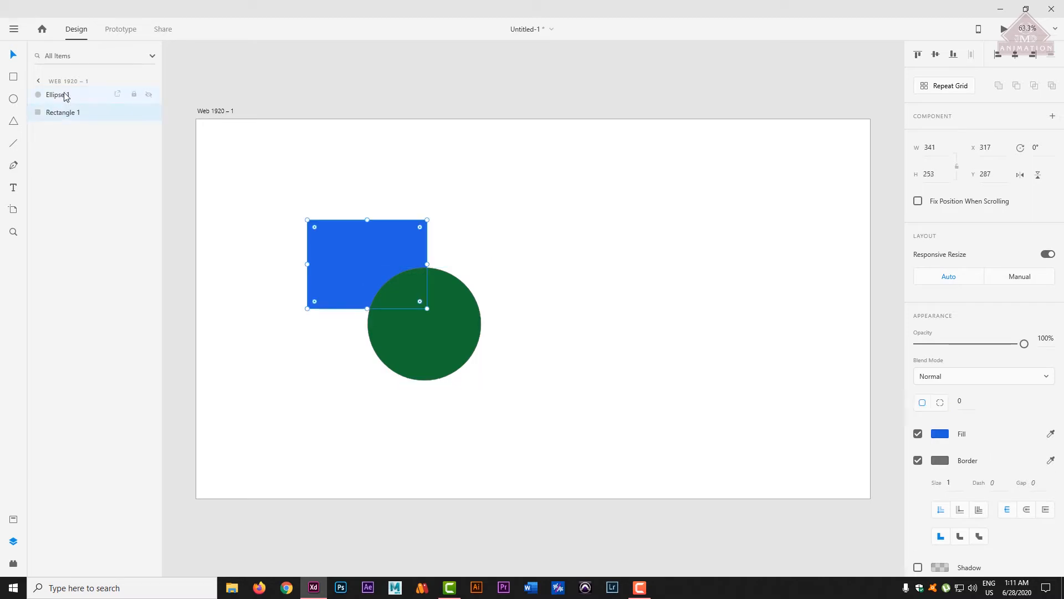
Step: Move the green circle to about X 445, Y 379 and place its layer behind the rectangle
left_click(66, 95)
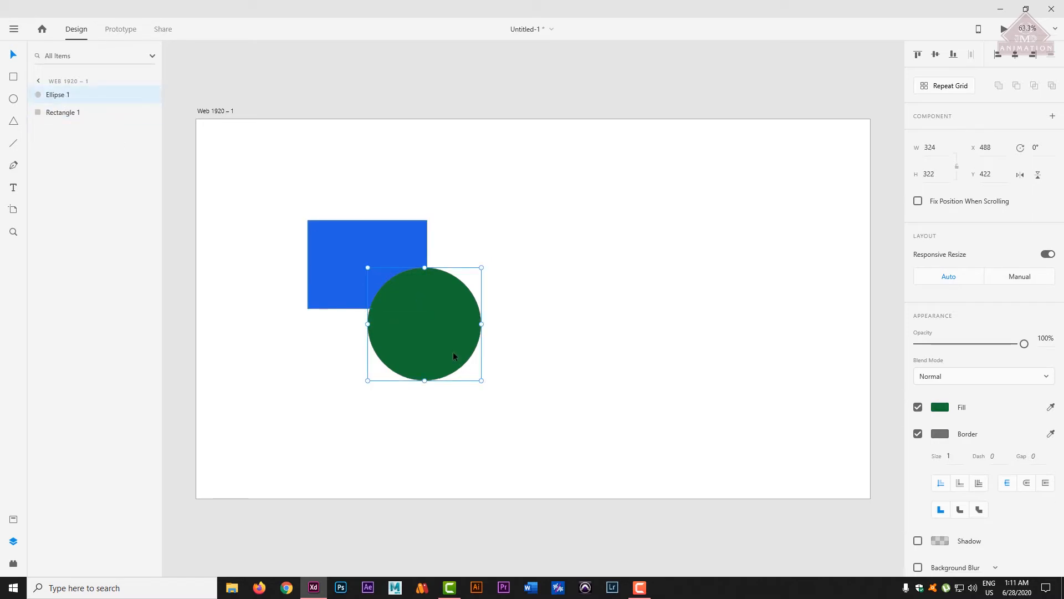
left_click_drag(453, 355, 438, 339)
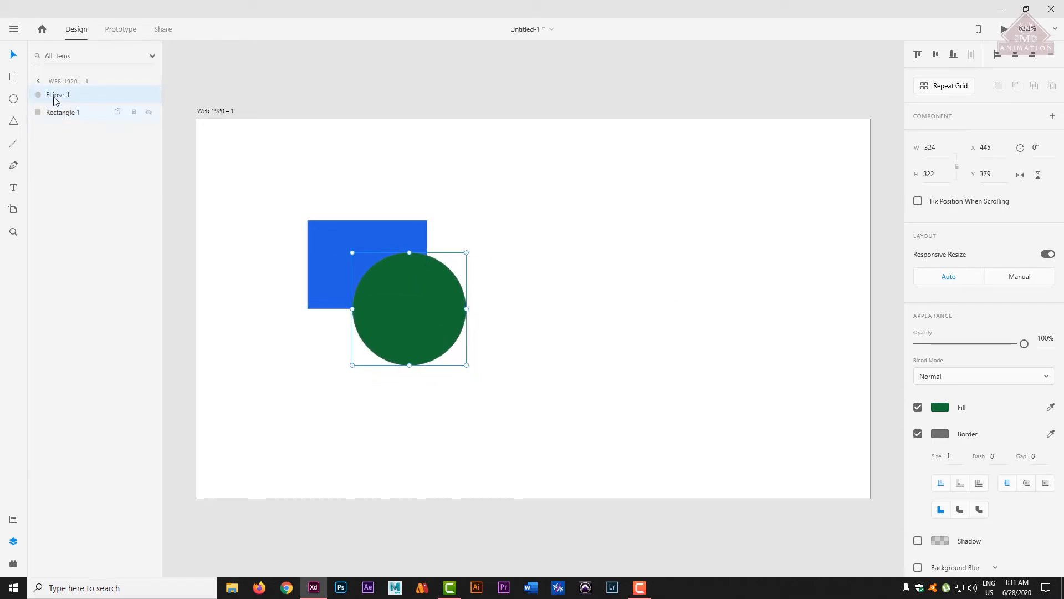
left_click_drag(51, 99, 53, 131)
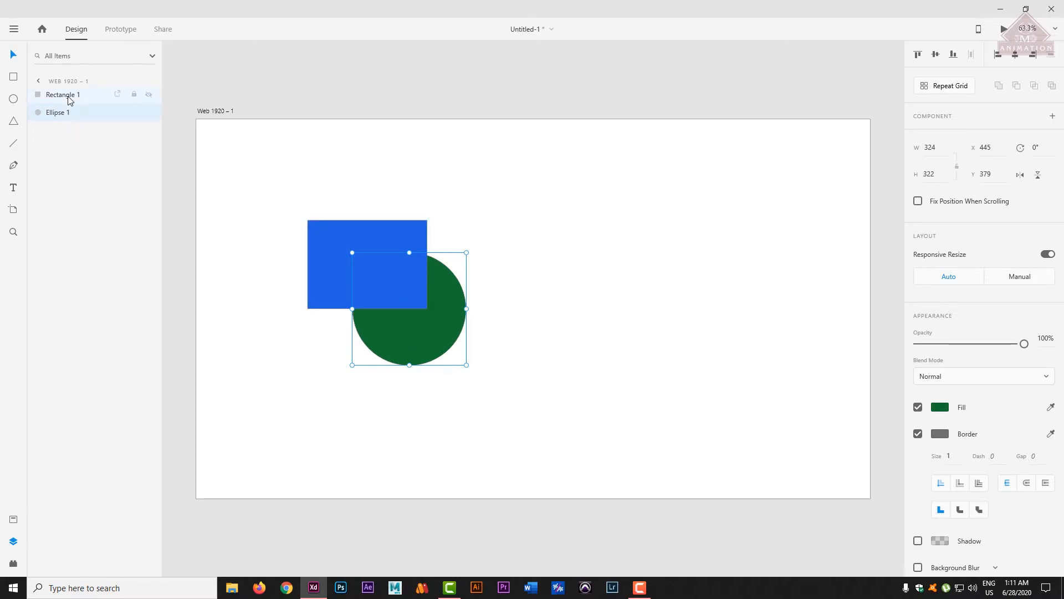
Step: Draw a triangle about 359 × 373 px overlapping the other shapes and position it at about X 479, Y 134
left_click(13, 122)
left_click_drag(376, 168, 502, 298)
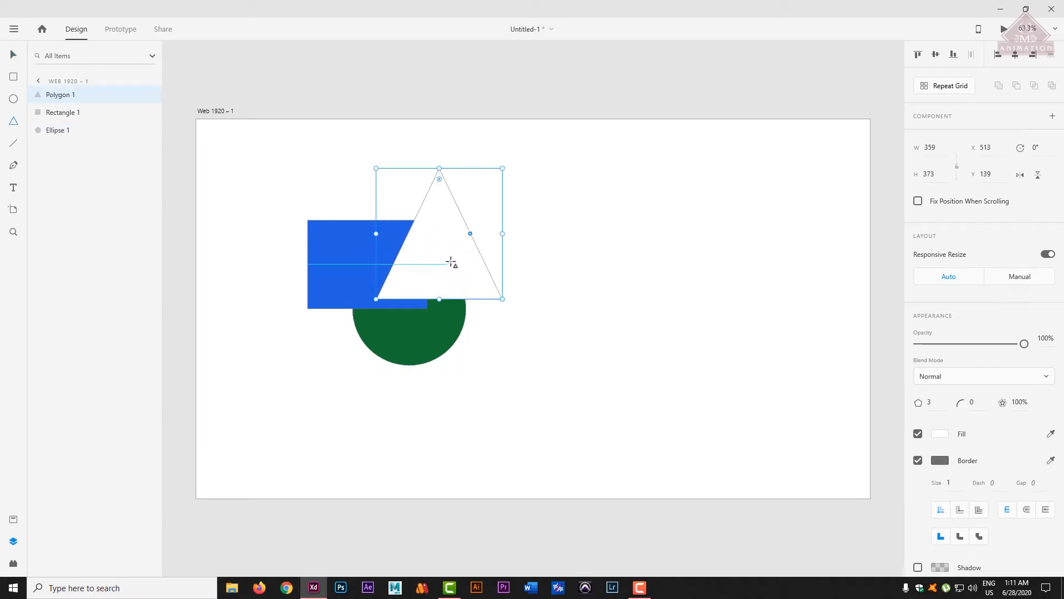
left_click(13, 54)
left_click_drag(430, 252, 407, 245)
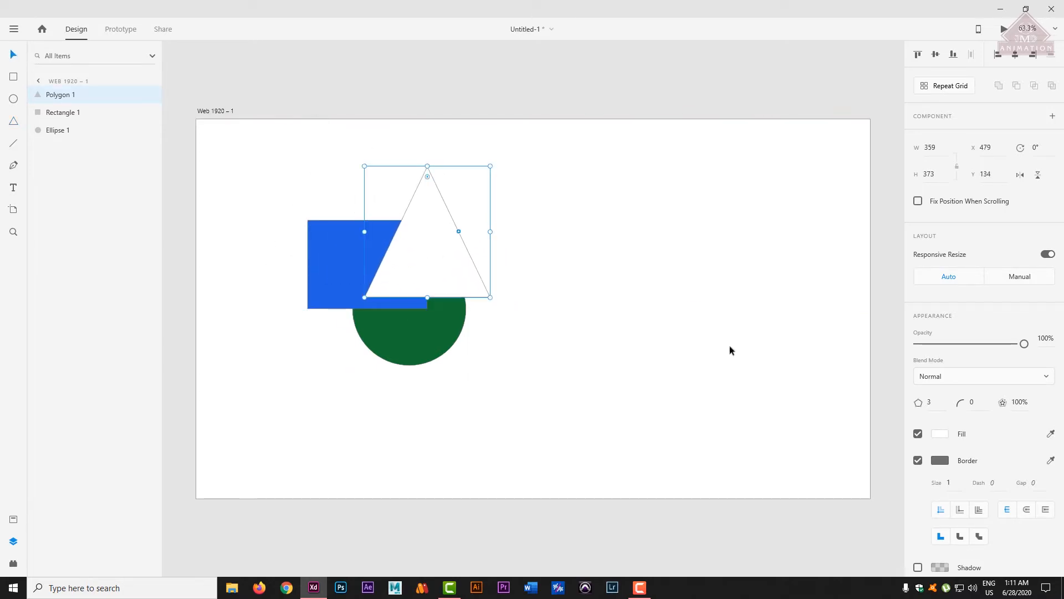
Step: Fill the triangle with solid red #D51010
left_click(940, 433)
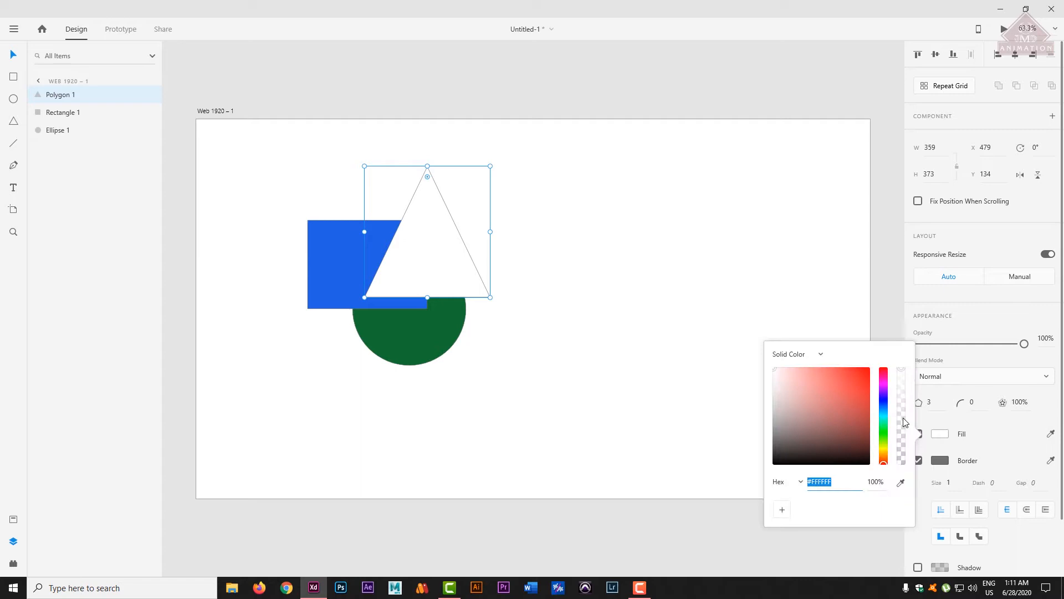
left_click(863, 382)
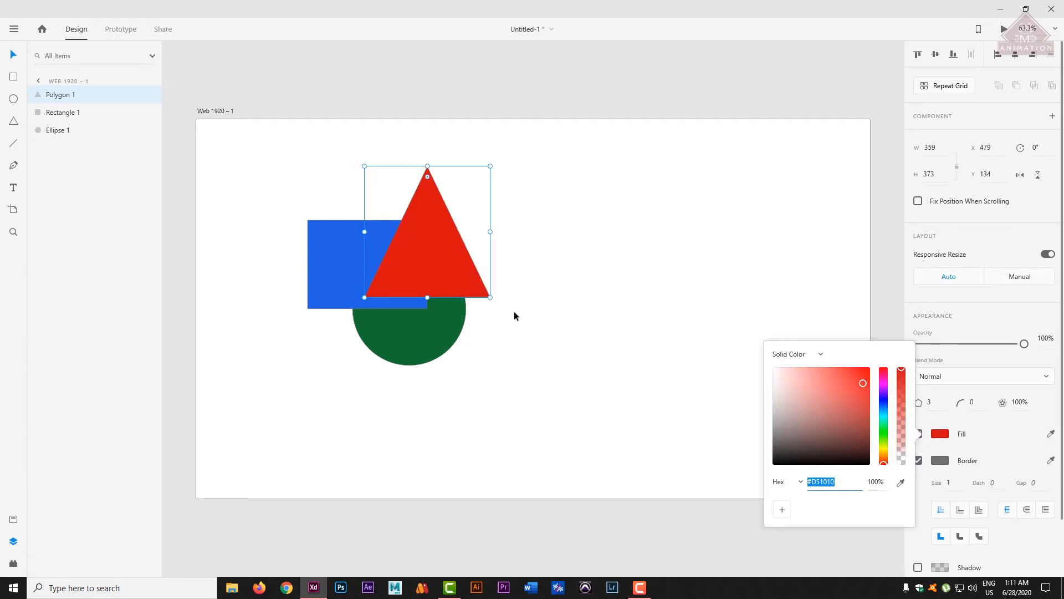
left_click(8, 55)
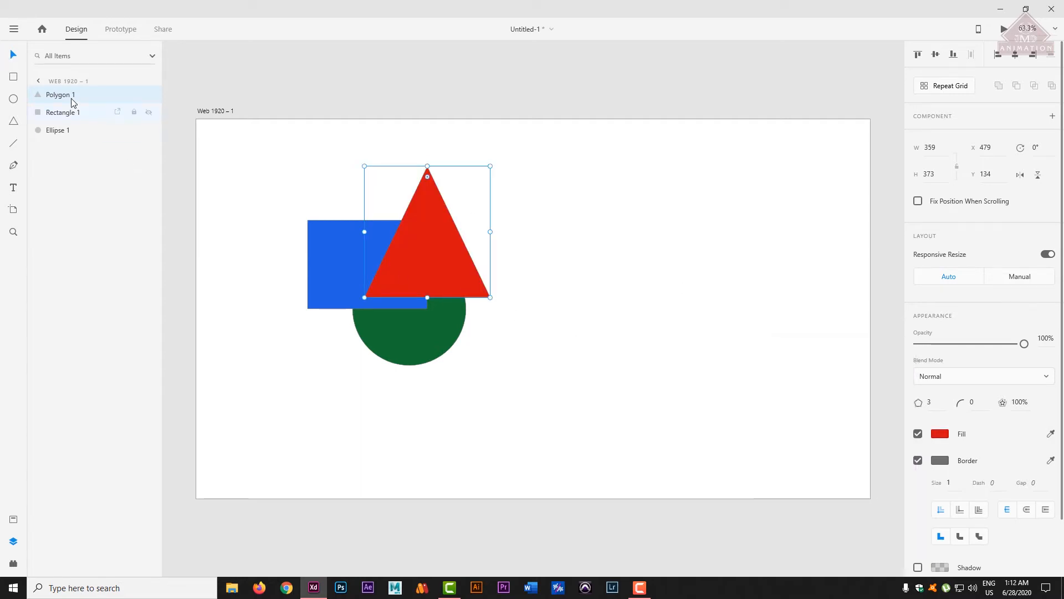
Step: Cycle the stacking order by sending the triangle, the rectangle and the circle to the back of the layer order in turn
left_click_drag(71, 96, 71, 147)
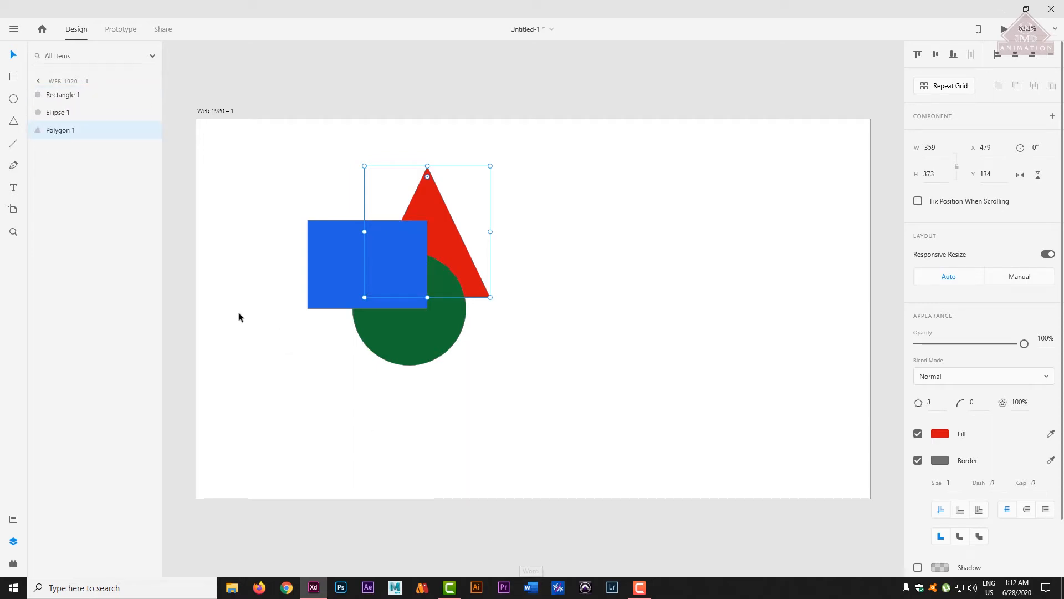
left_click_drag(78, 97, 77, 172)
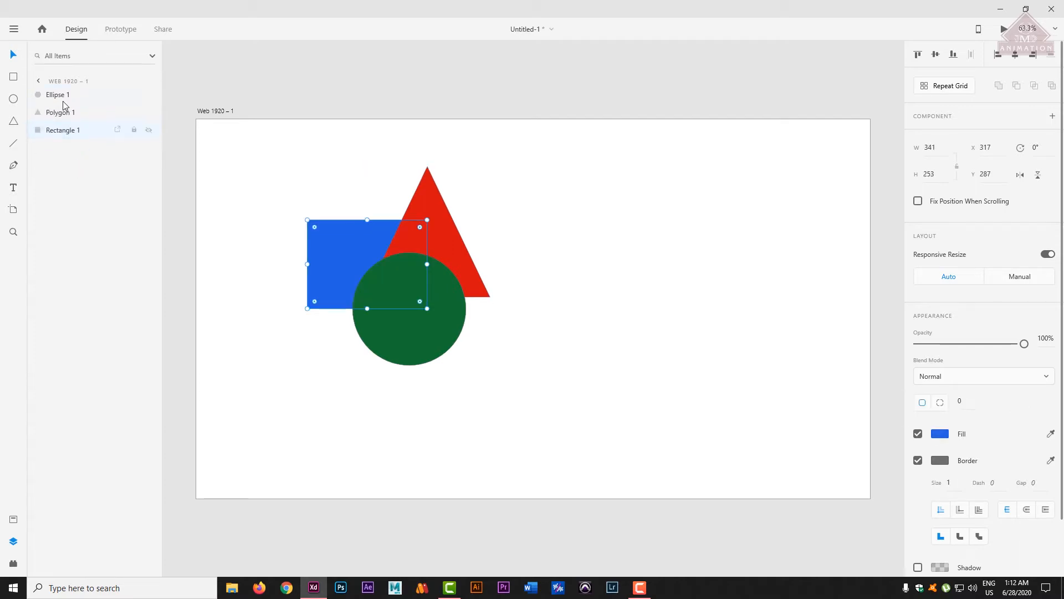
left_click_drag(64, 95, 77, 155)
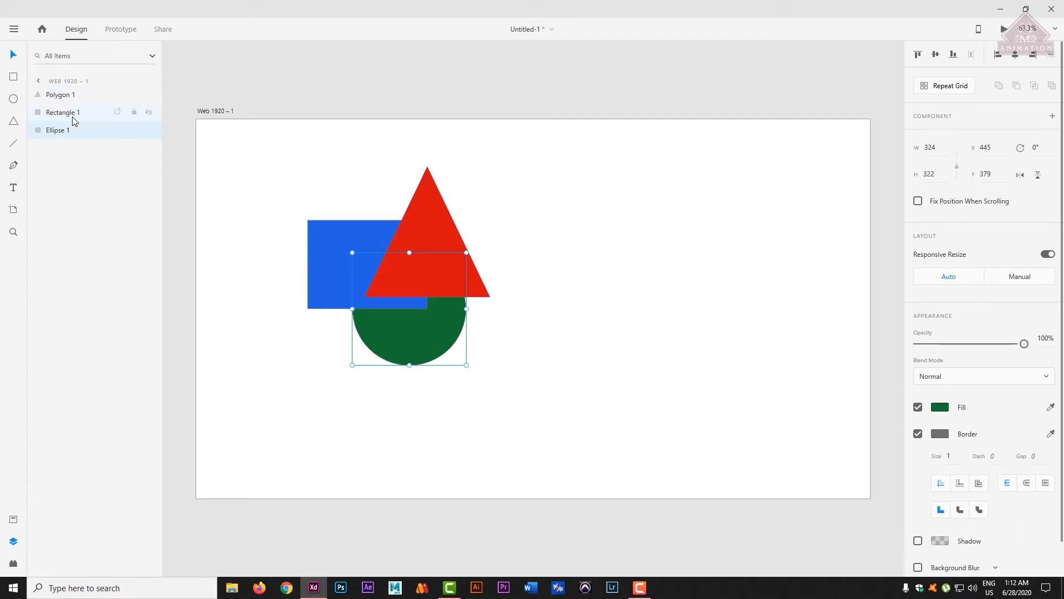
Step: Move the rectangle's layer to the bottom of the layer order, beneath the circle
left_click_drag(71, 114, 72, 184)
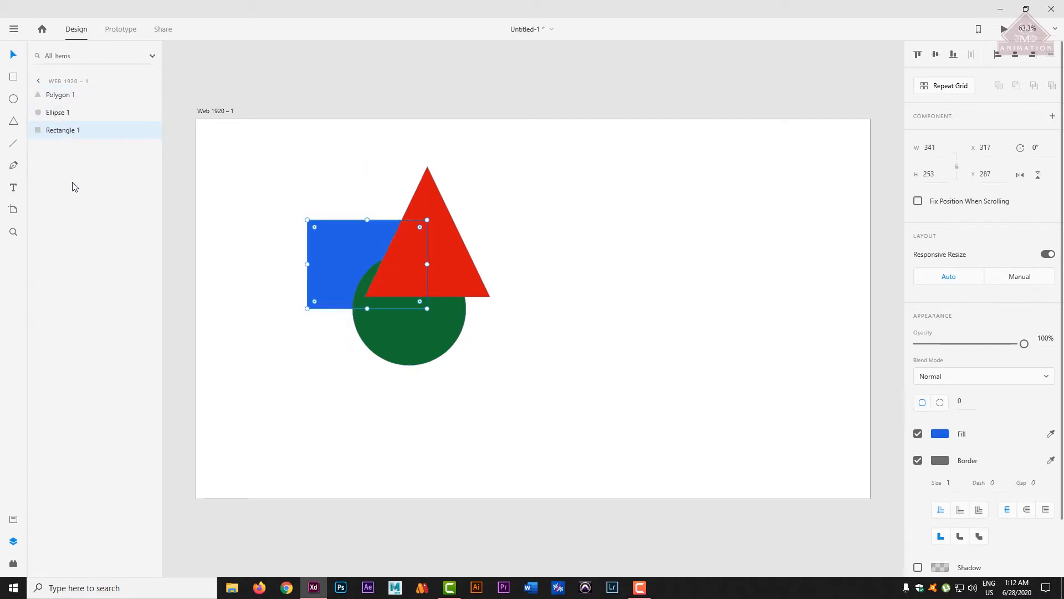
left_click(57, 112)
left_click(66, 95)
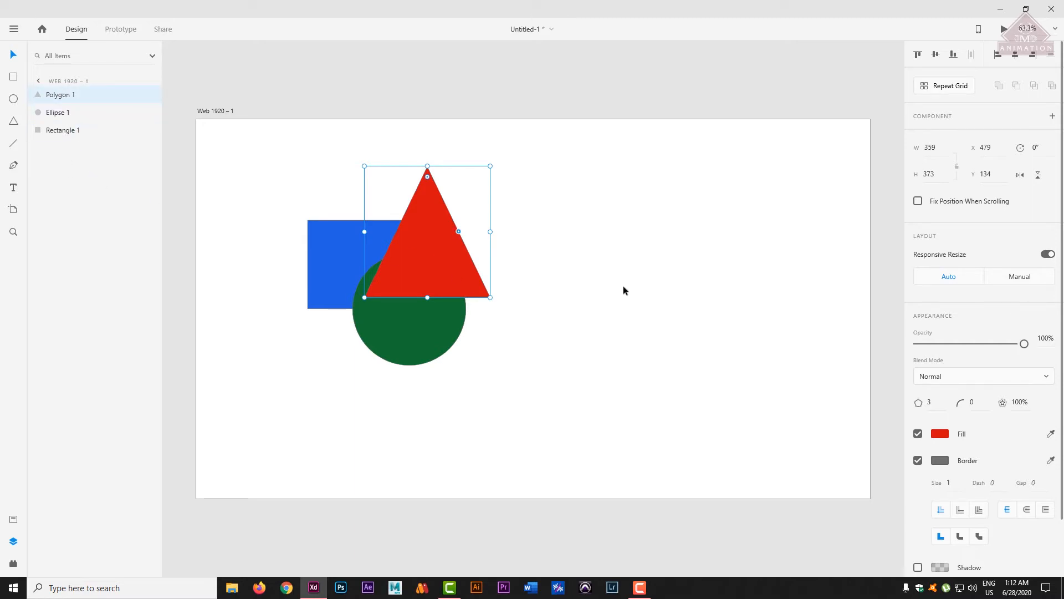
Step: Move the triangle clear of the other shapes to the artboard's right half, and the circle to about X 429, Y 327
left_click_drag(407, 266, 685, 300)
left_click(404, 334)
left_click_drag(417, 322, 417, 309)
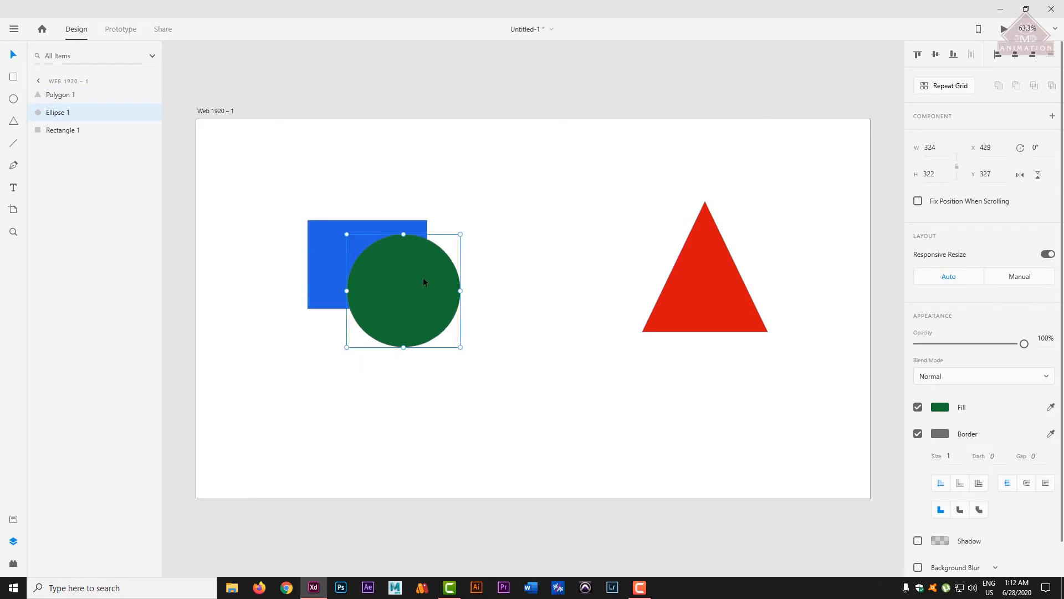
Step: Send the green circle to the back of the stacking order with the Arrange command
right_click(424, 282)
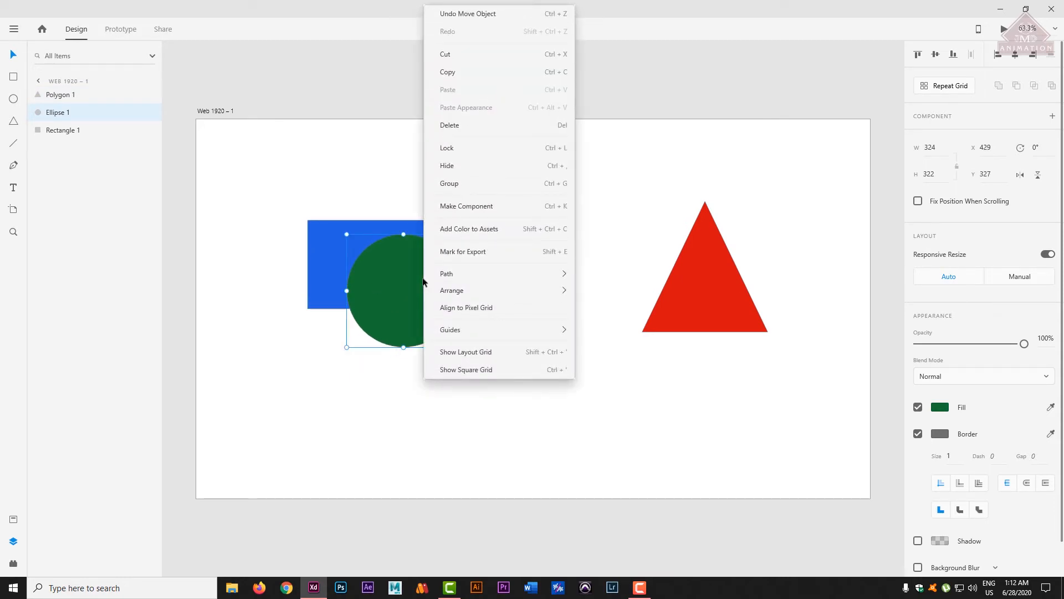
mouse_move(470, 294)
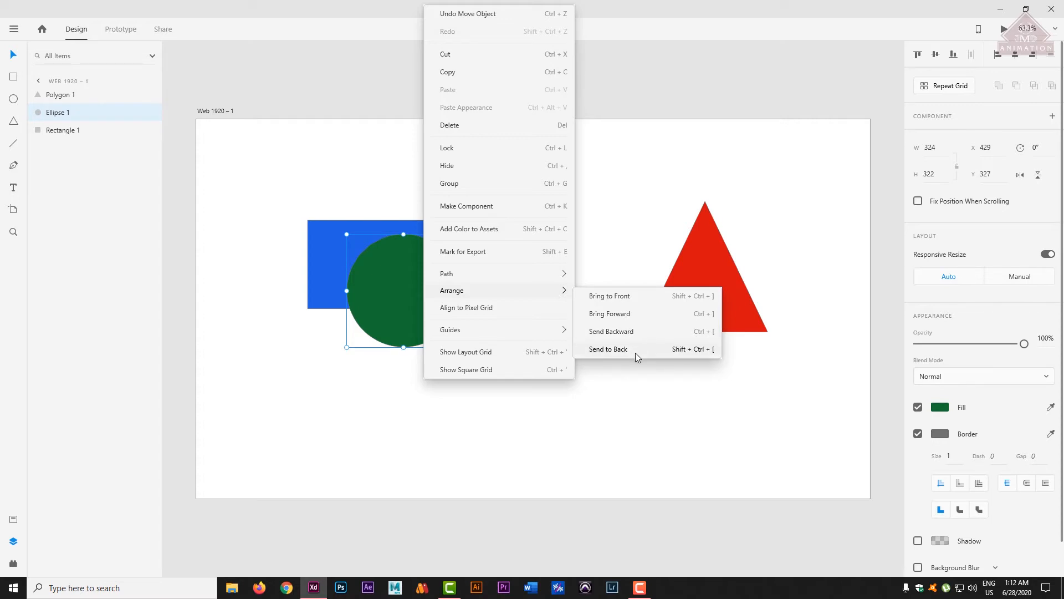
left_click(607, 348)
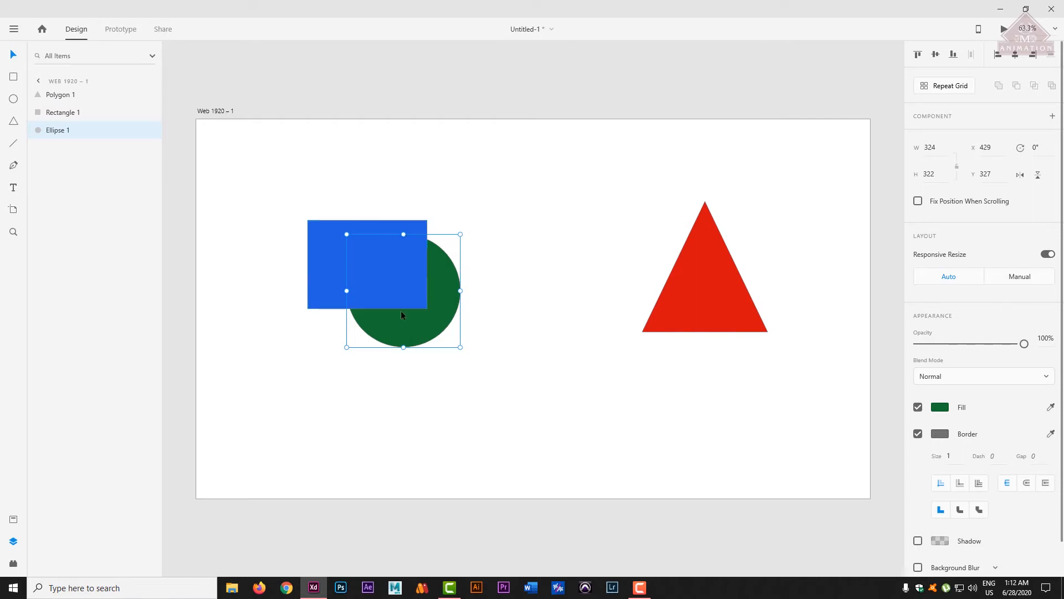
Step: Move the triangle over the rectangle to about X 488, Y 160 and send it backward one level
left_click_drag(709, 288, 437, 260)
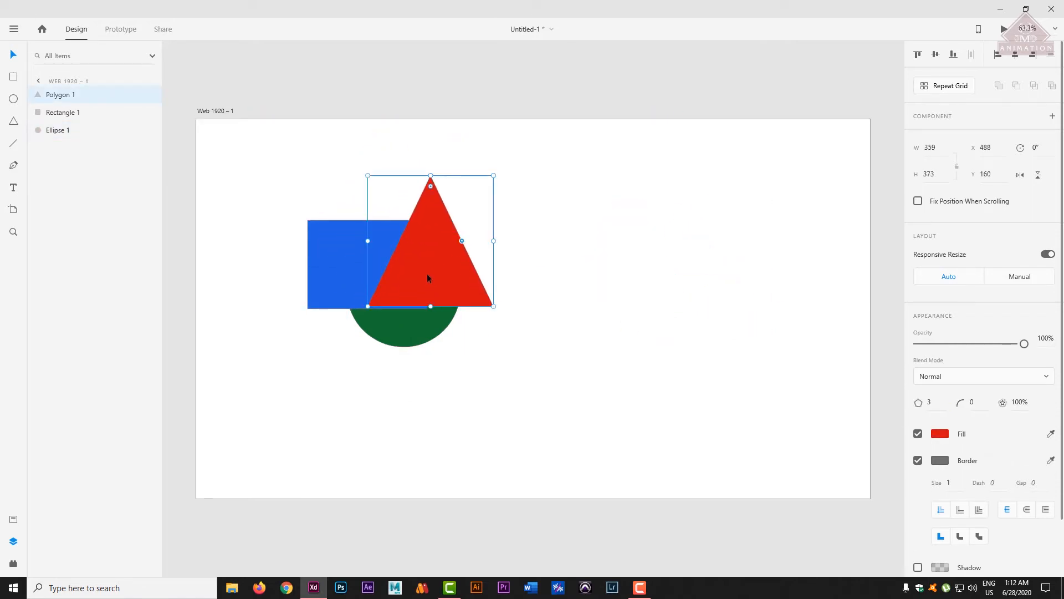
right_click(427, 276)
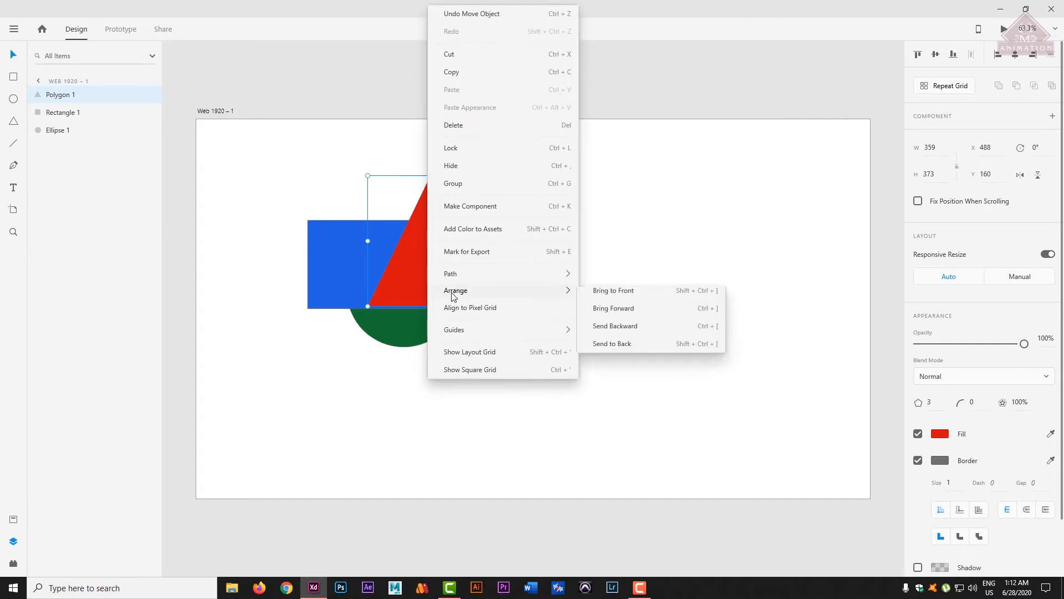
left_click(380, 400)
right_click(440, 270)
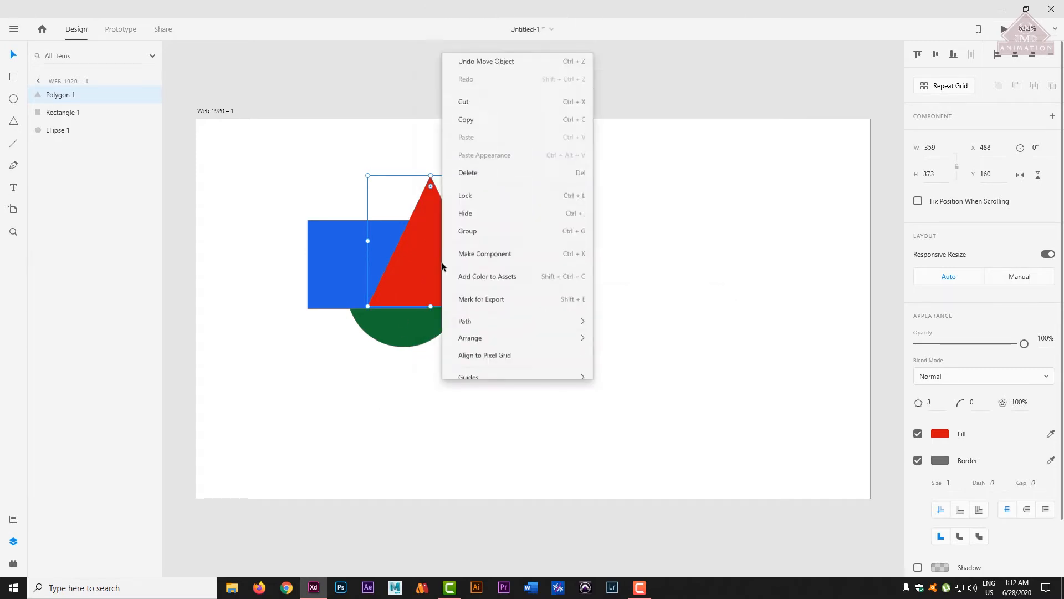
mouse_move(510, 292)
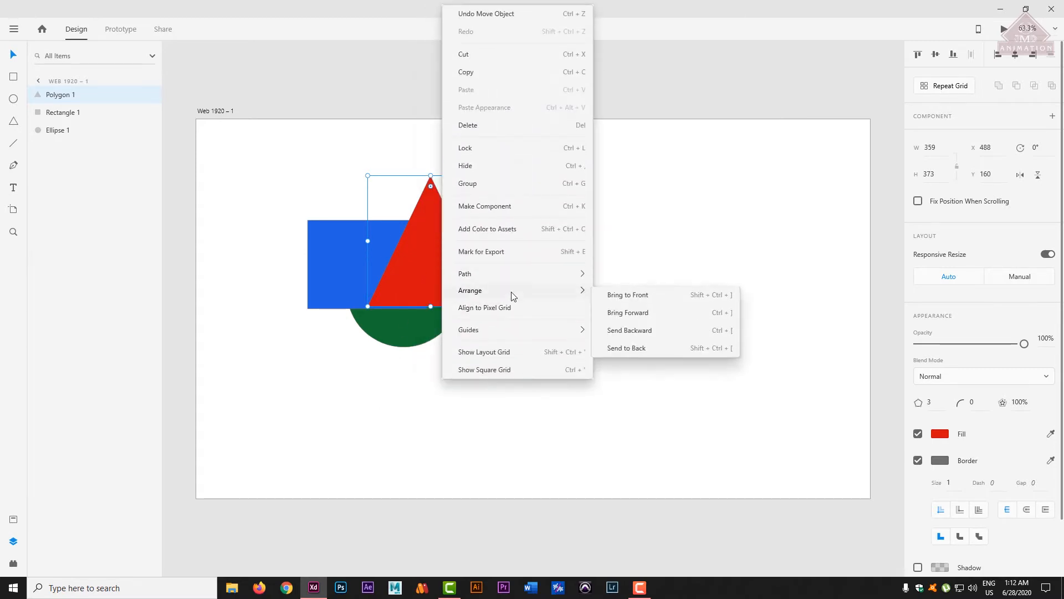
left_click(654, 331)
Step: Move the triangle down to about X 429, Y 341 and send it to the back of all shapes
left_click_drag(428, 264, 427, 352)
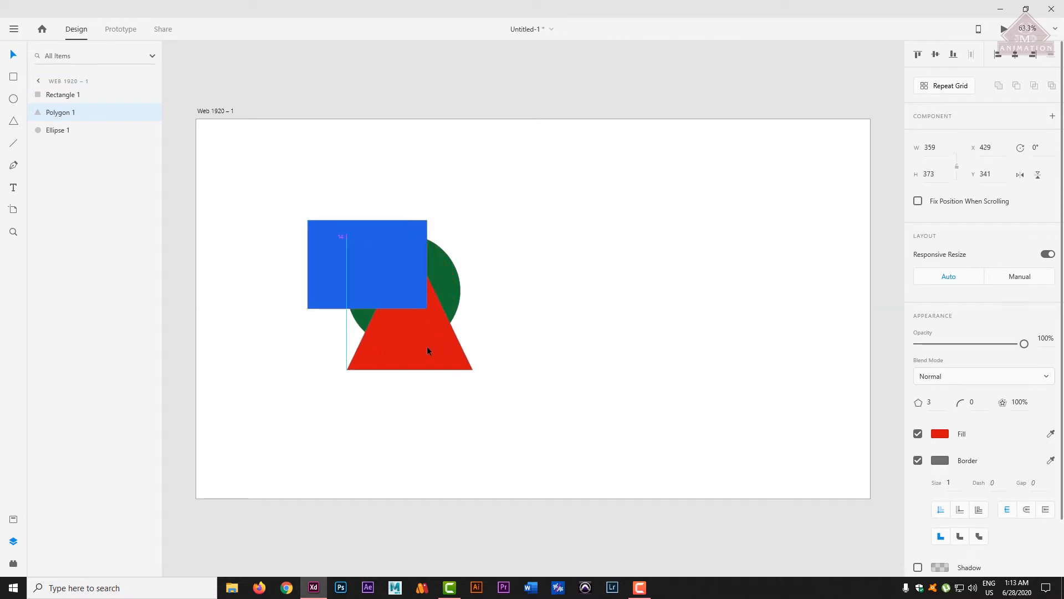
right_click(431, 329)
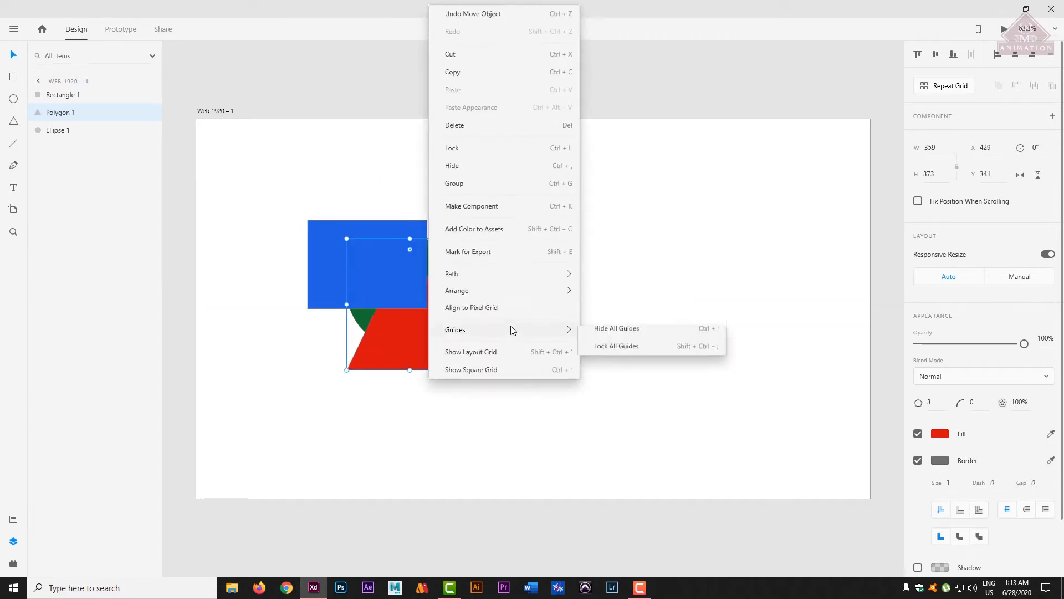
mouse_move(514, 298)
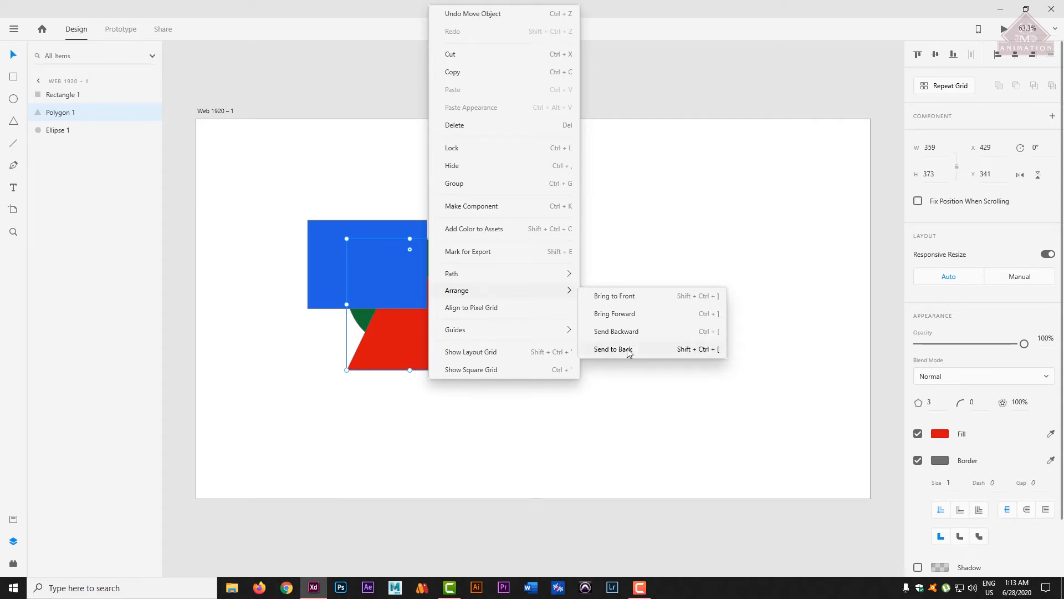
left_click(619, 351)
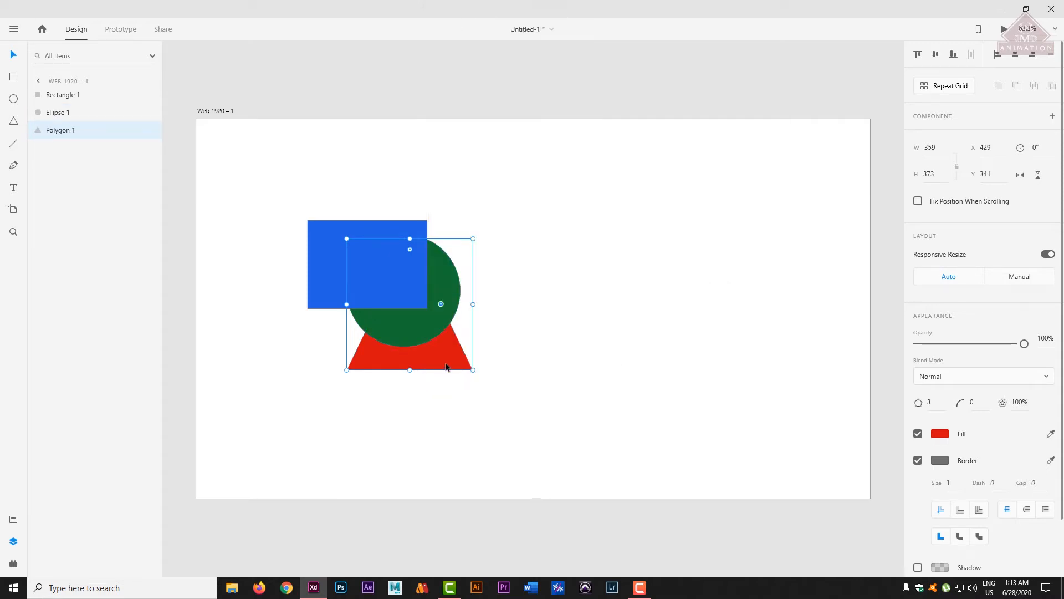
left_click(258, 344)
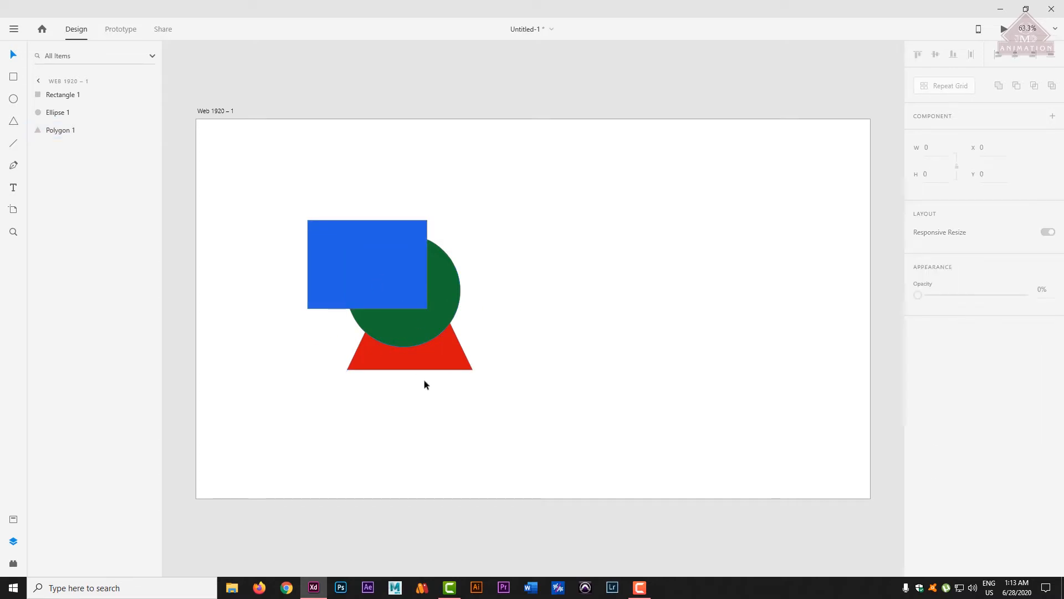
Step: Bring the triangle forward one level, and return it to the back of the stacking order
right_click(450, 347)
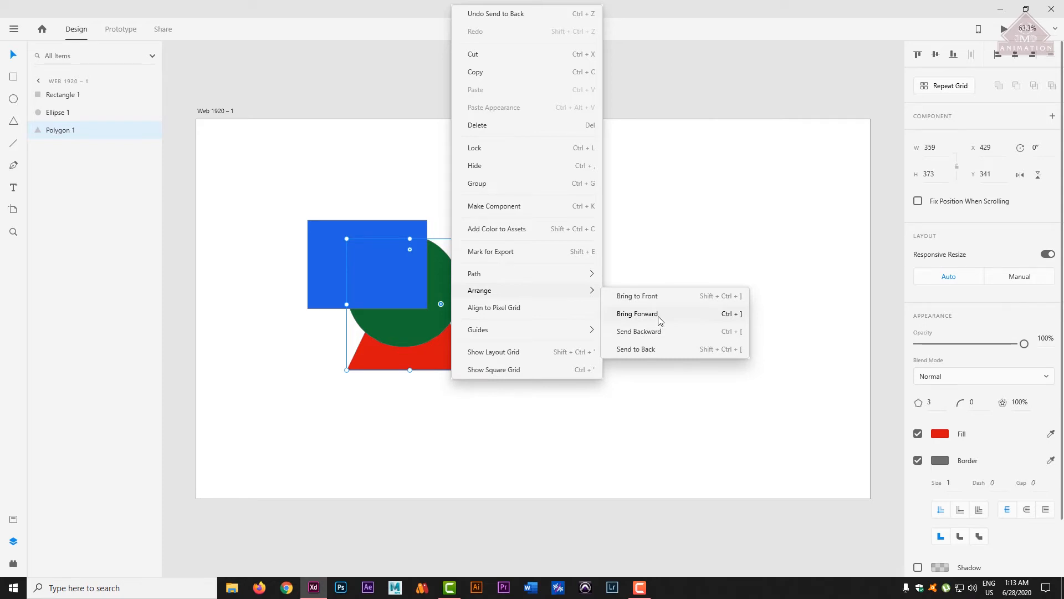
left_click(658, 317)
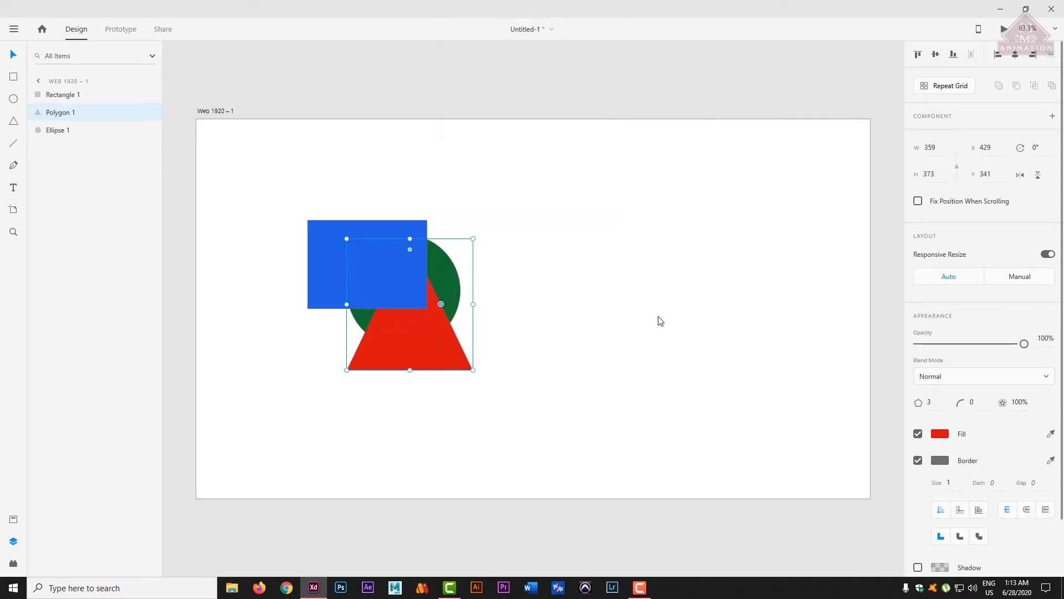
right_click(415, 330)
mouse_move(460, 289)
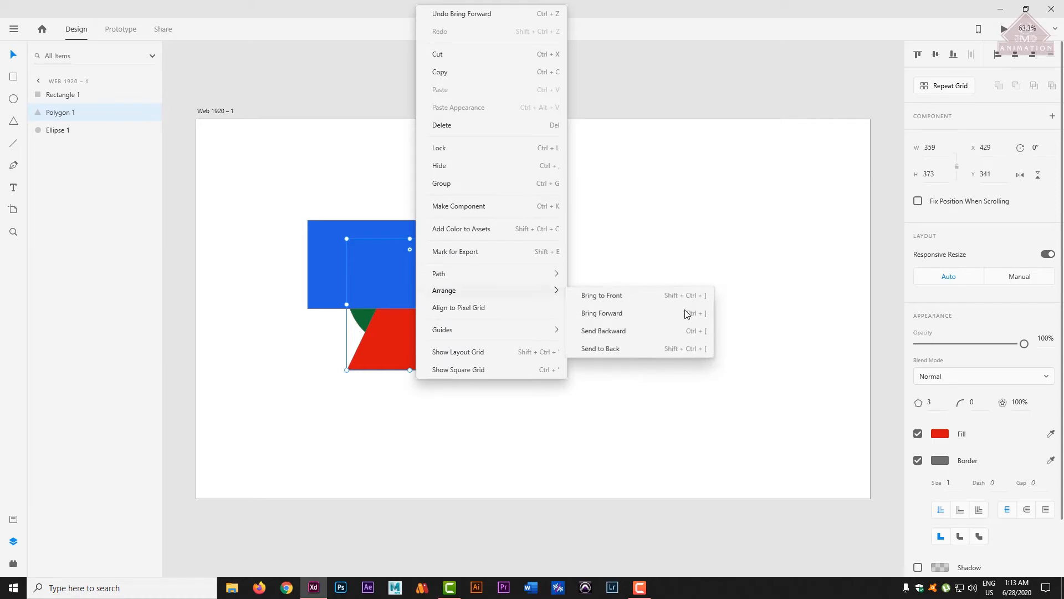
left_click(602, 349)
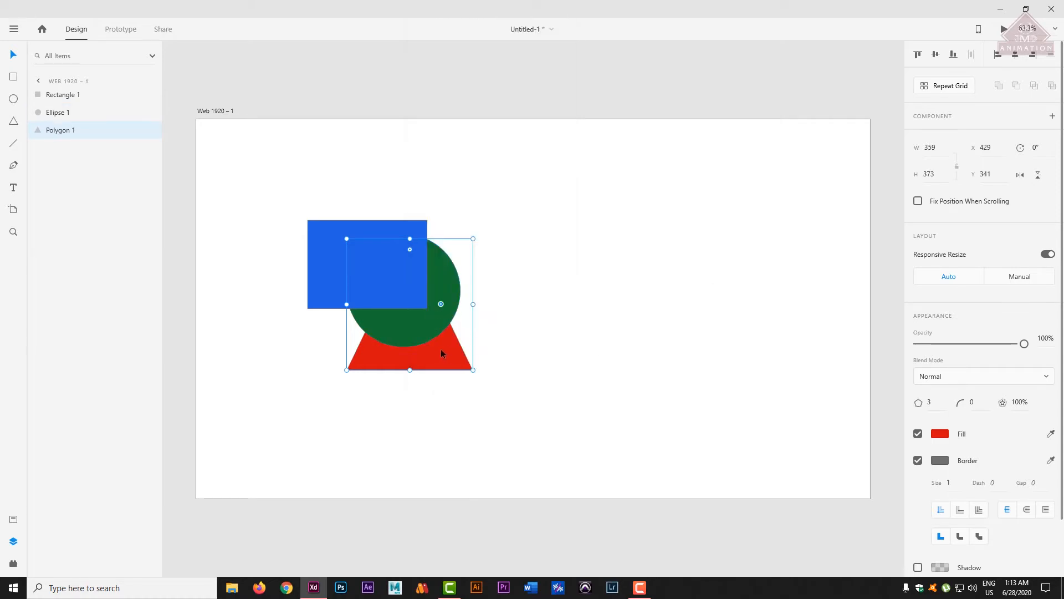
Step: Bring the triangle to the front of all shapes
right_click(441, 352)
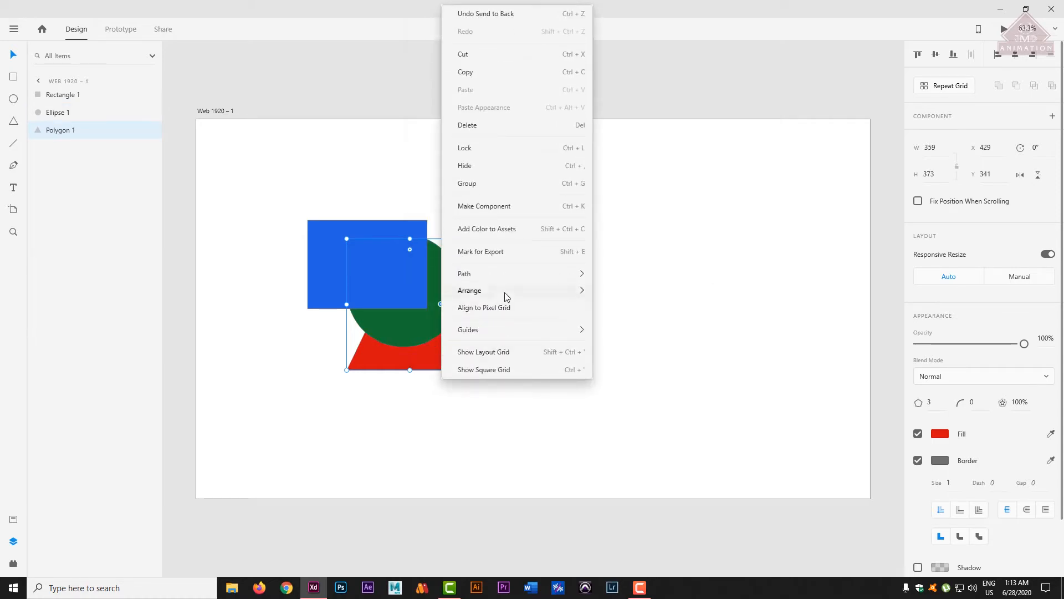
mouse_move(506, 292)
left_click(677, 298)
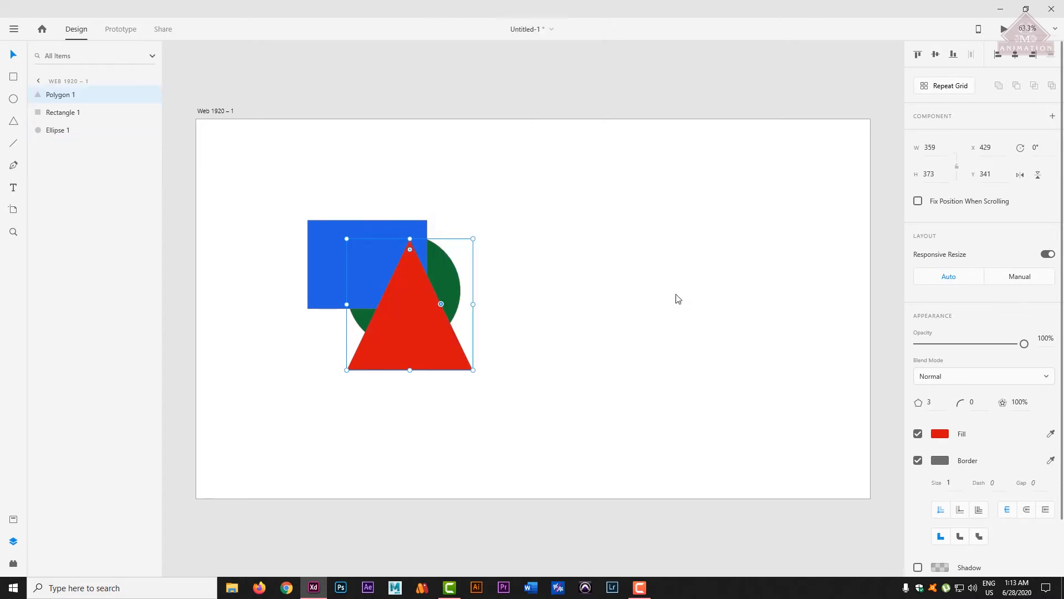
right_click(414, 301)
mouse_move(475, 290)
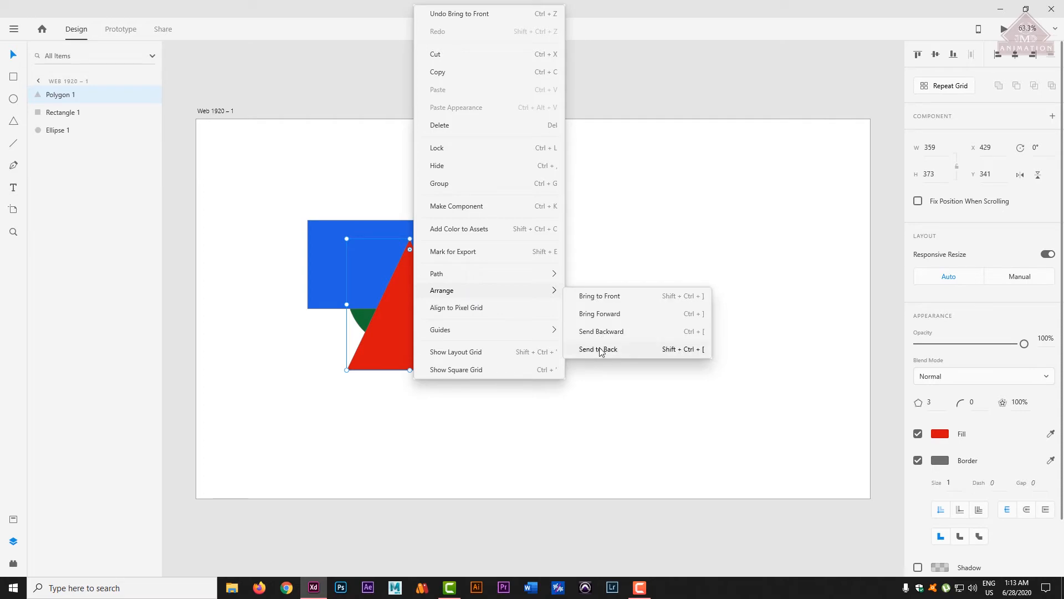
left_click(632, 398)
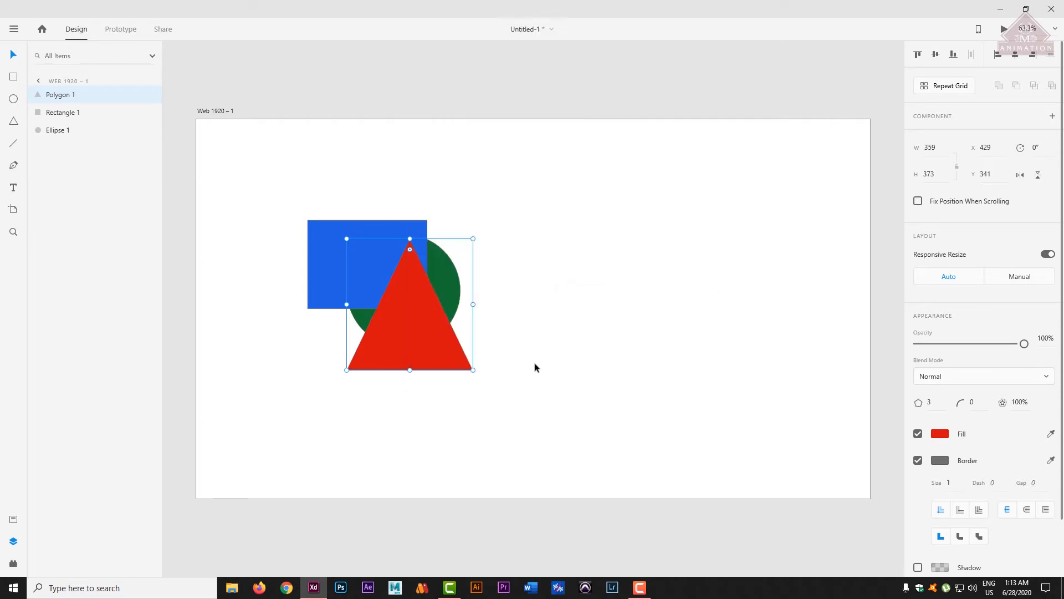
Step: Separate the shapes: triangle to about X 1100, Y 227, rectangle to the artboard's upper-left area, and circle to about X 615, Y 278
left_click_drag(433, 333, 669, 291)
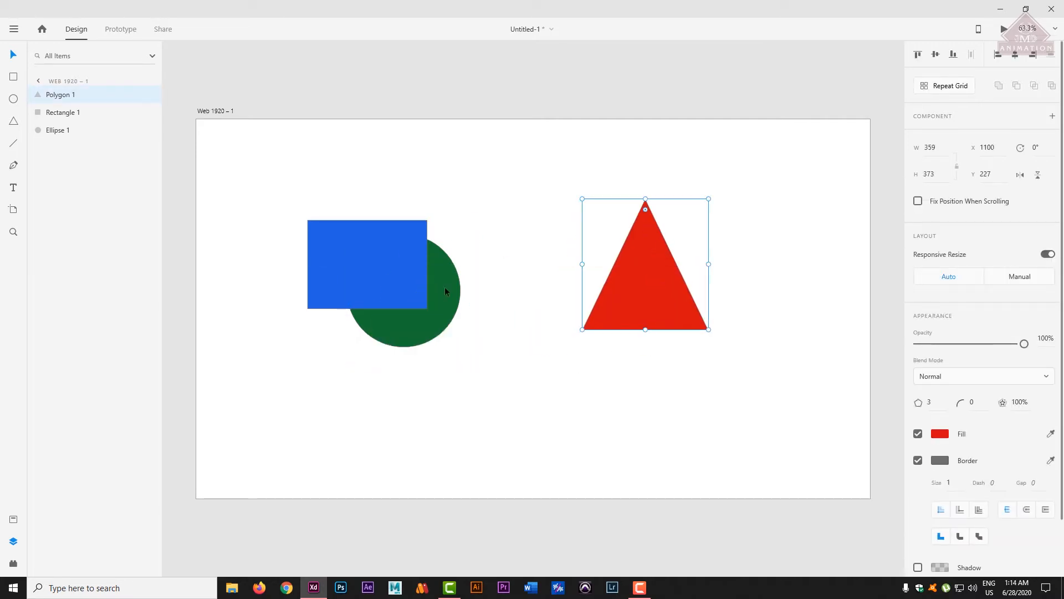
left_click_drag(359, 242, 310, 158)
left_click_drag(416, 283, 487, 275)
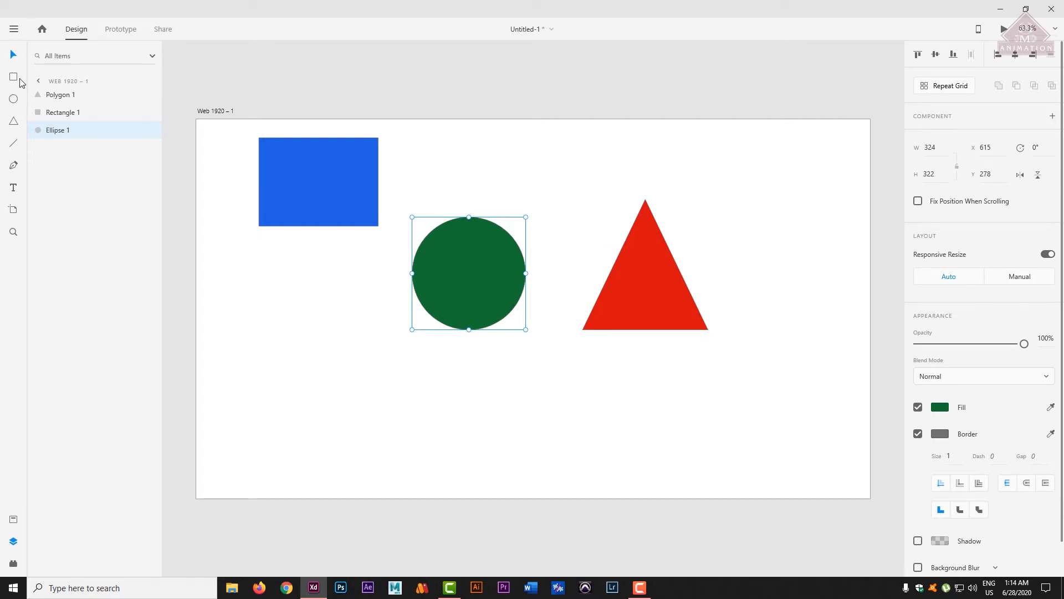
Step: Draw a diagonal line about 1912 × 1080 px from the artboard's lower-left corner to its upper-right corner, undoing a first trial line
left_click(15, 149)
mouse_move(292, 425)
left_mouse_down()
mouse_move(506, 433)
mouse_move(524, 418)
mouse_move(621, 425)
mouse_move(483, 423)
mouse_move(619, 423)
mouse_move(618, 438)
mouse_move(634, 423)
mouse_move(614, 280)
mouse_move(538, 411)
left_mouse_up()
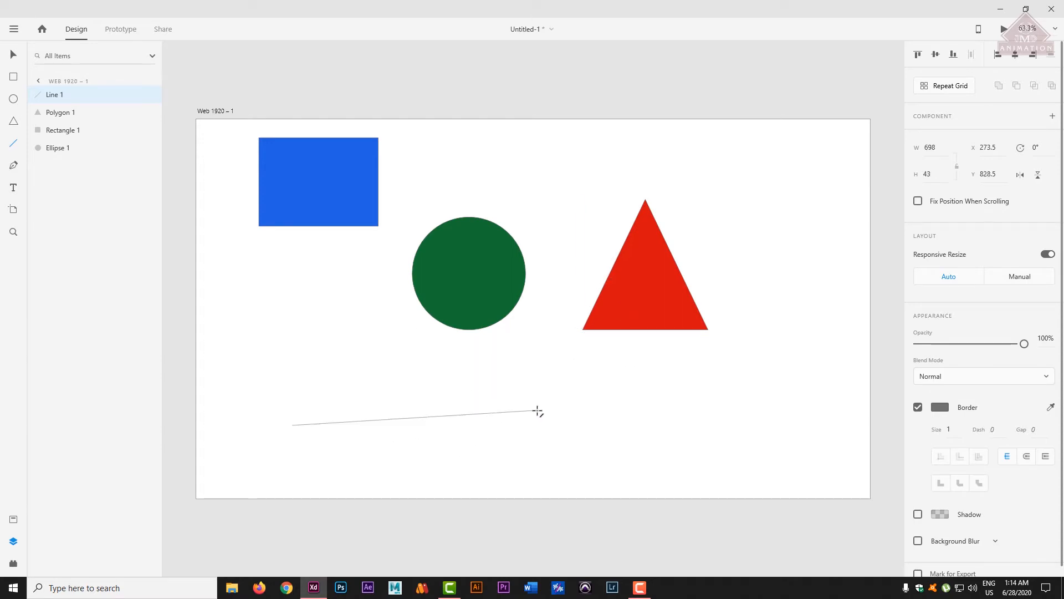
key("ctrl+z")
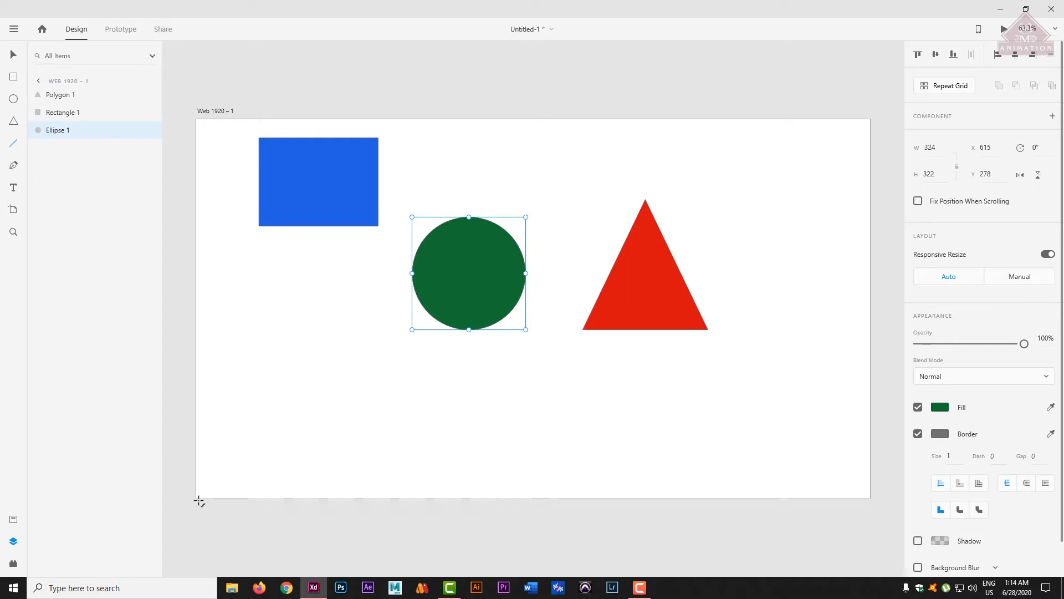
left_click_drag(198, 497, 867, 120)
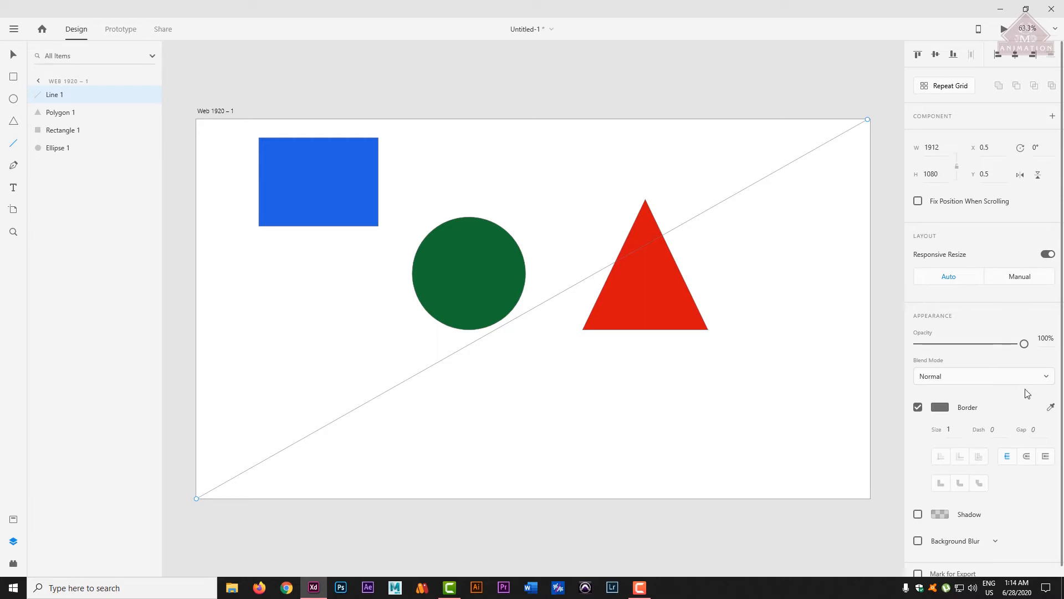
Step: Set the diagonal line's border to dark green #17653C with a size of 34
left_click(939, 409)
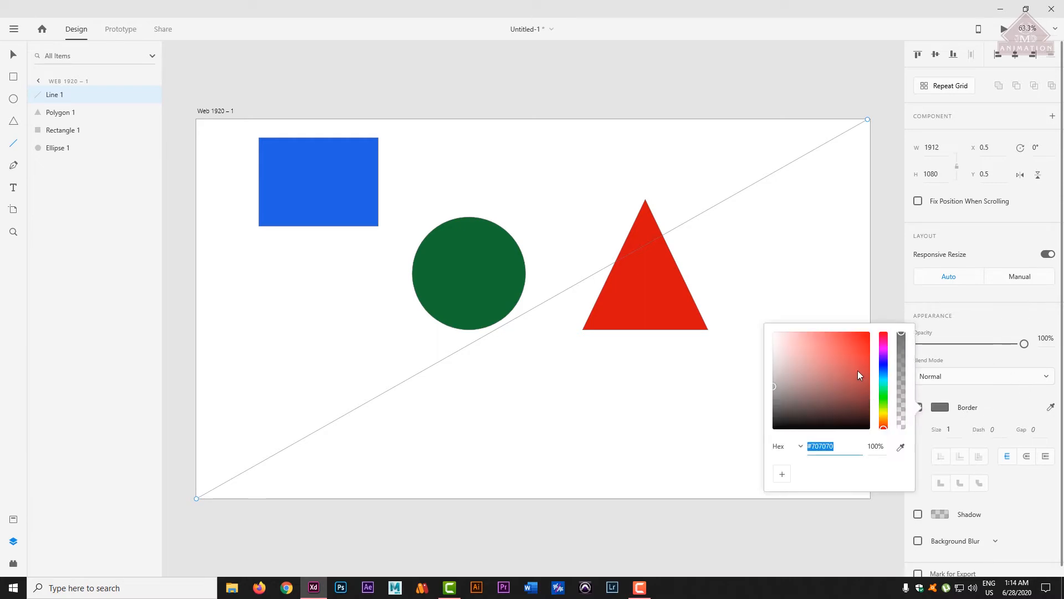
left_click(883, 389)
mouse_move(858, 354)
left_mouse_down()
mouse_move(846, 401)
mouse_move(848, 390)
left_mouse_up()
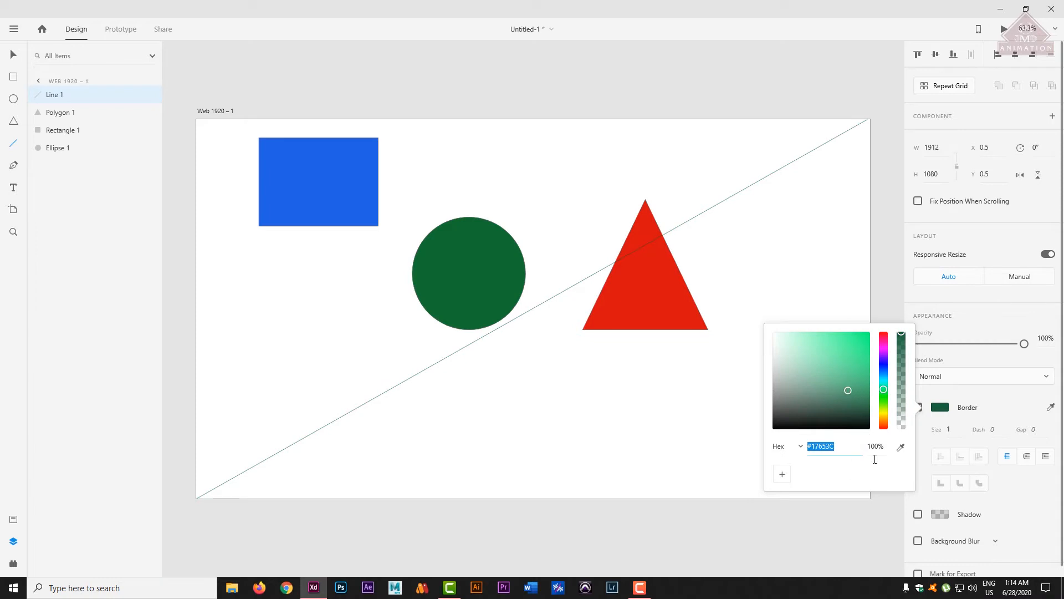
left_click(957, 431)
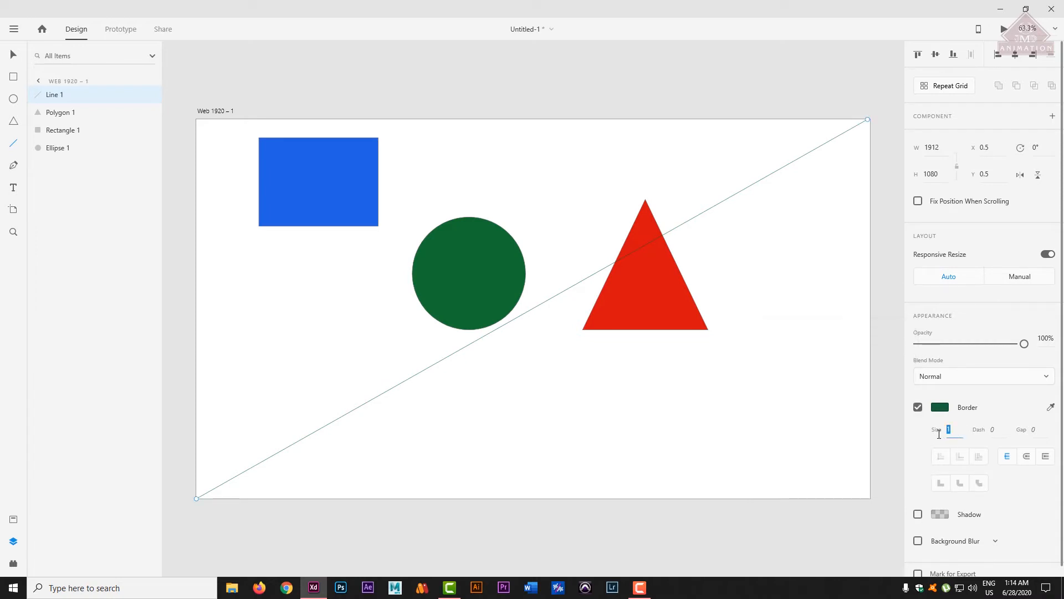
type("34")
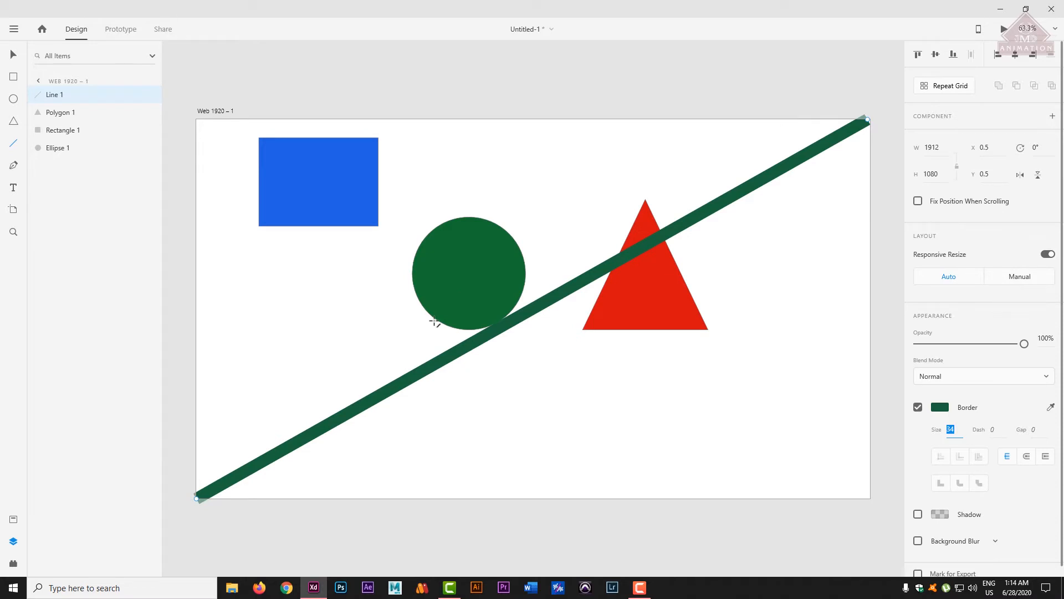
Step: Delete the diagonal line
key("BackSpace")
key("Delete")
Step: Set the green circle's border to red #FF1414 with a size of 17
left_click(482, 277)
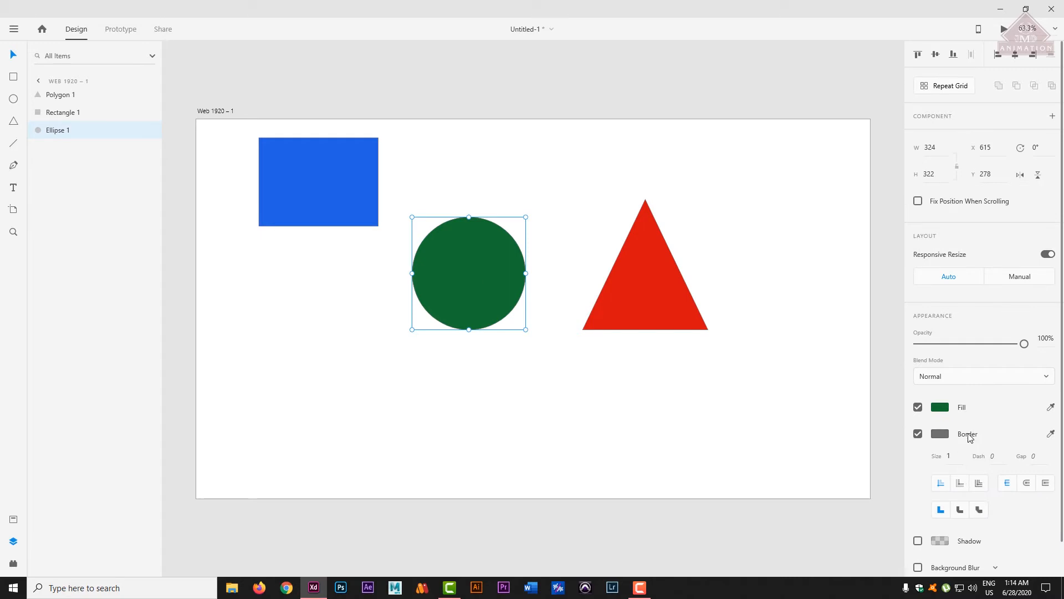
left_click(940, 433)
left_click(862, 359)
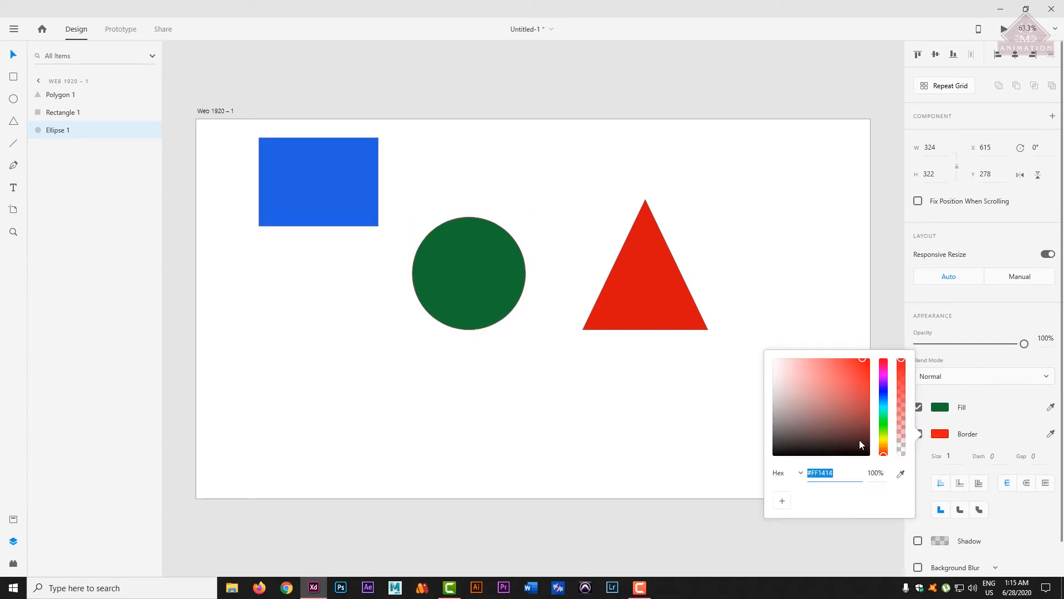
left_click(952, 472)
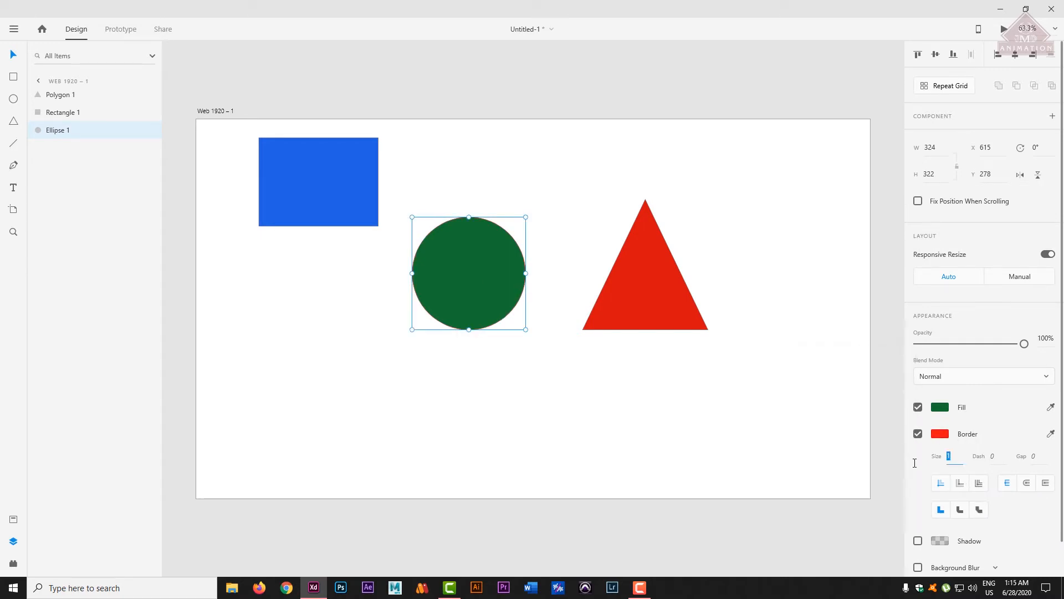
type("9")
key("Return")
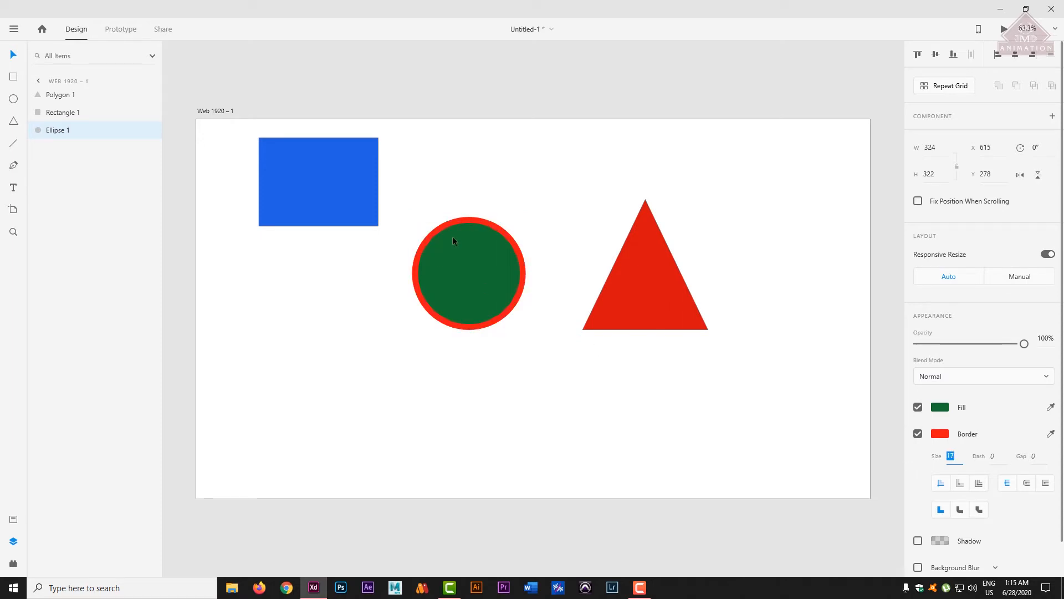
Step: Draw a horizontal line about 591 px long below the circle and give it a blue #0A70B4 border of size 6
left_click(12, 144)
left_click_drag(366, 357, 572, 357)
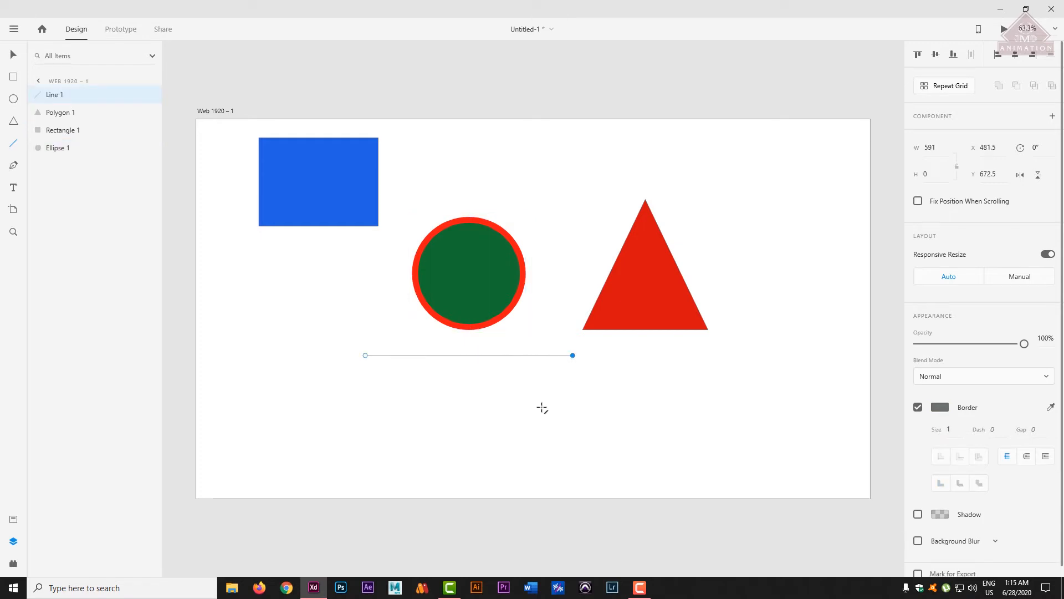
left_click(940, 408)
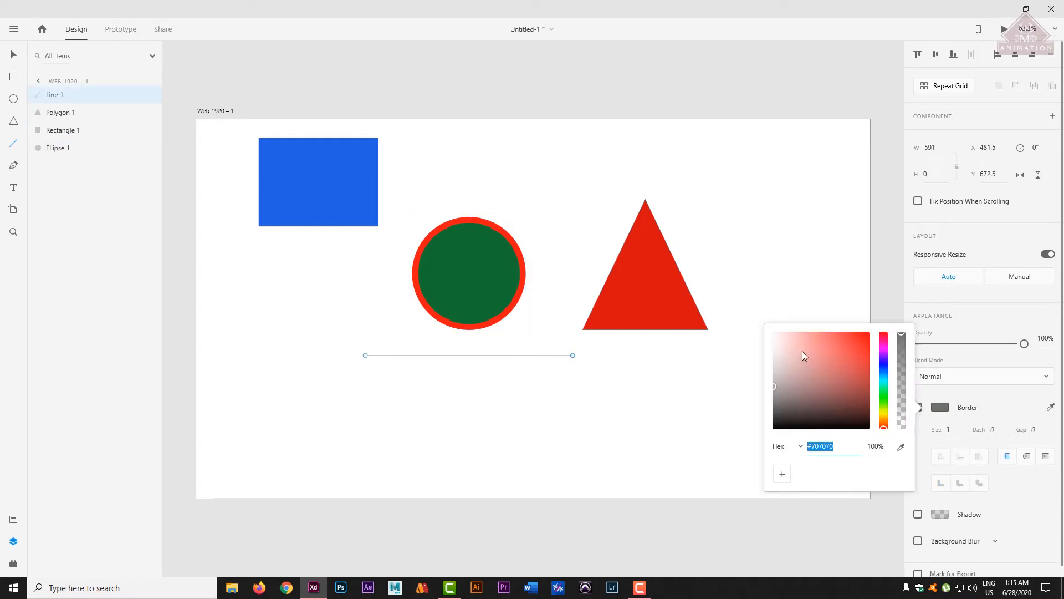
left_click(884, 374)
left_click(866, 333)
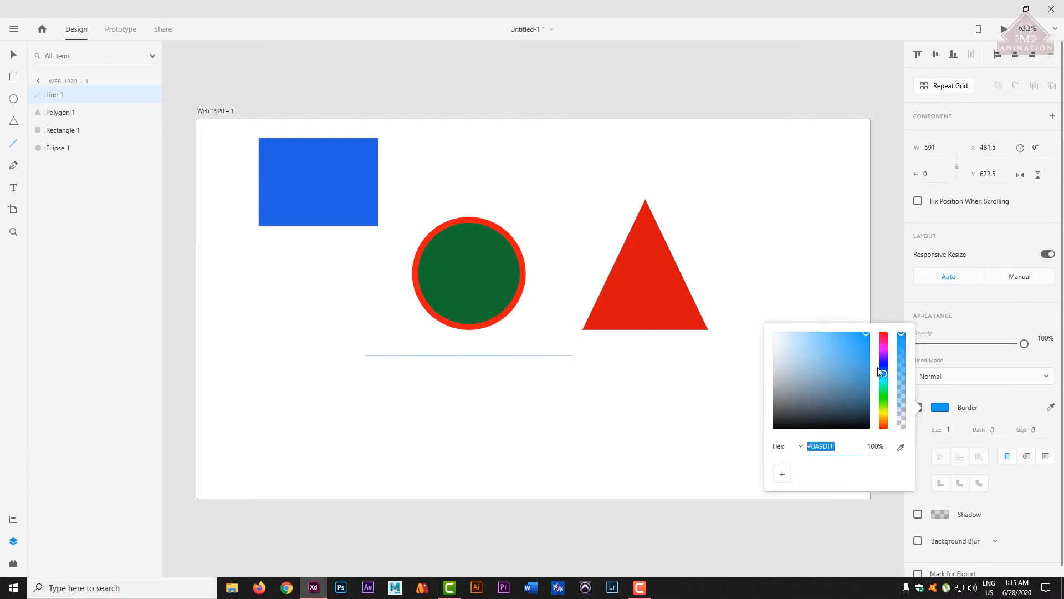
left_click_drag(868, 382, 863, 359)
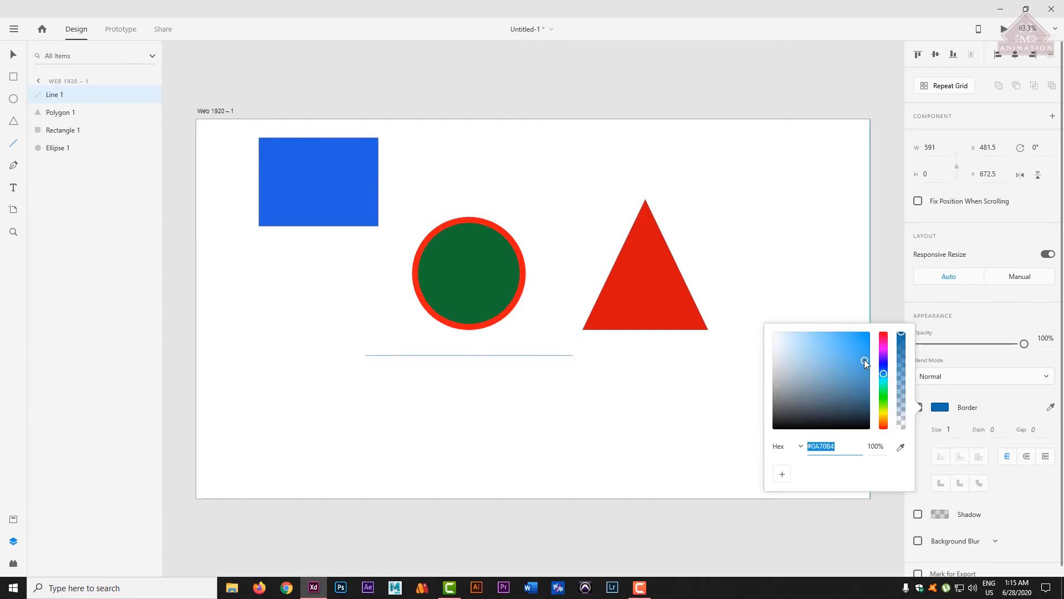
left_click(948, 430)
type("6")
key("Return")
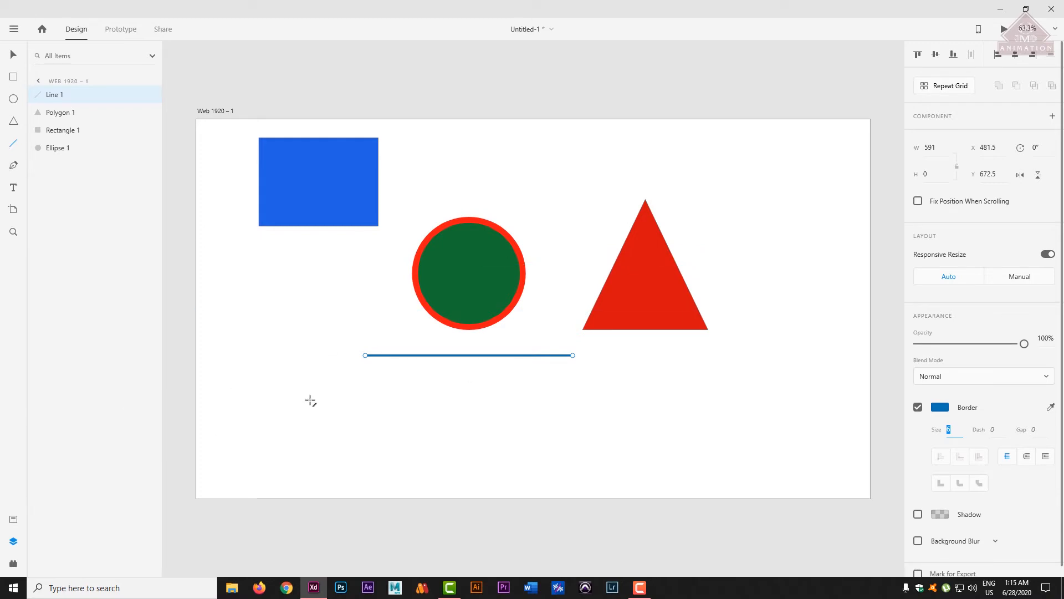
Step: Rearrange the shapes: rectangle lower and slightly left, circle up near the artboard's top edge, and triangle to about X 1272, Y 0
left_click(13, 55)
left_click_drag(315, 194, 292, 276)
left_click_drag(475, 279, 501, 208)
left_click_drag(684, 283, 743, 212)
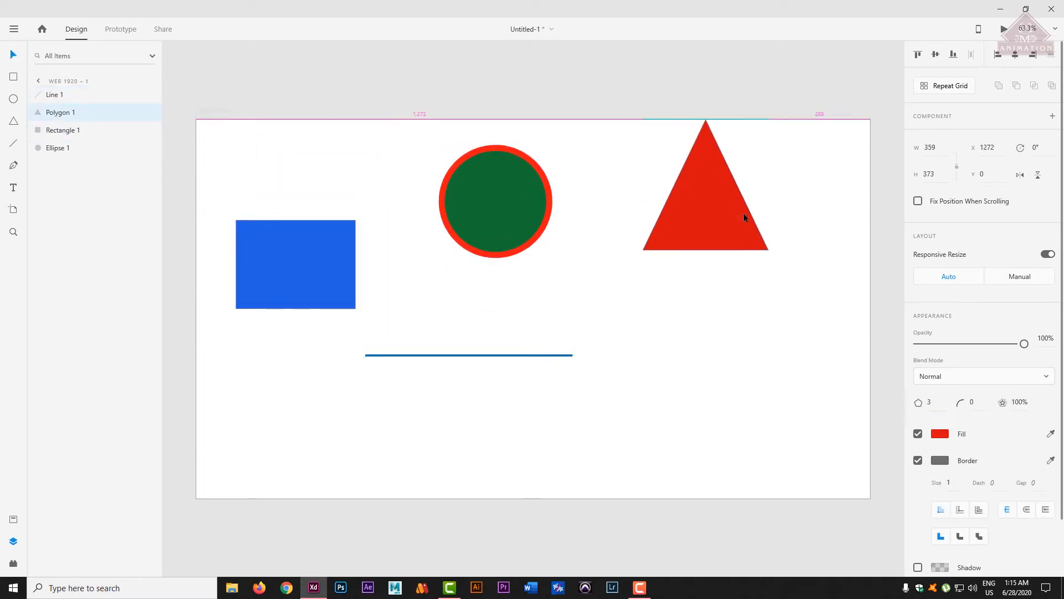
Step: Move the blue horizontal line to about X 762.5, Y 560.5
left_click(538, 361)
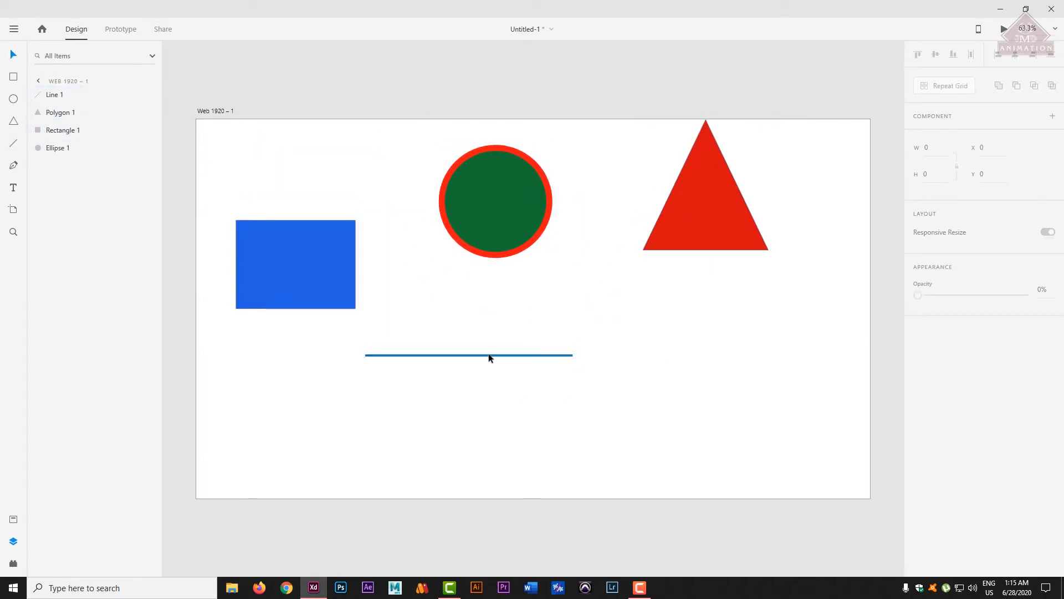
left_click_drag(490, 358, 590, 387)
left_click(578, 391)
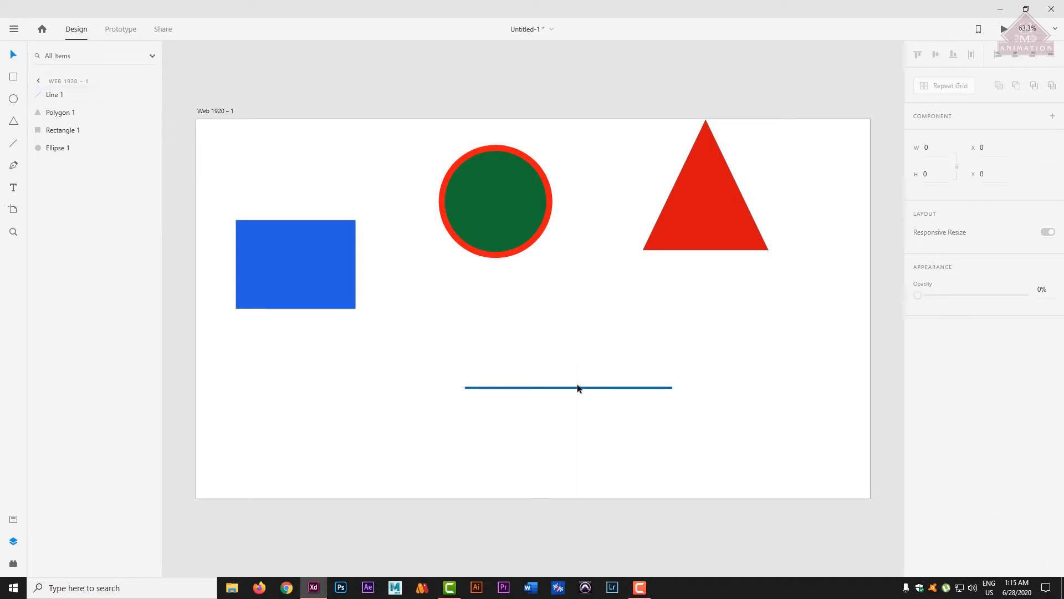
left_click(523, 388)
left_click_drag(518, 390, 518, 316)
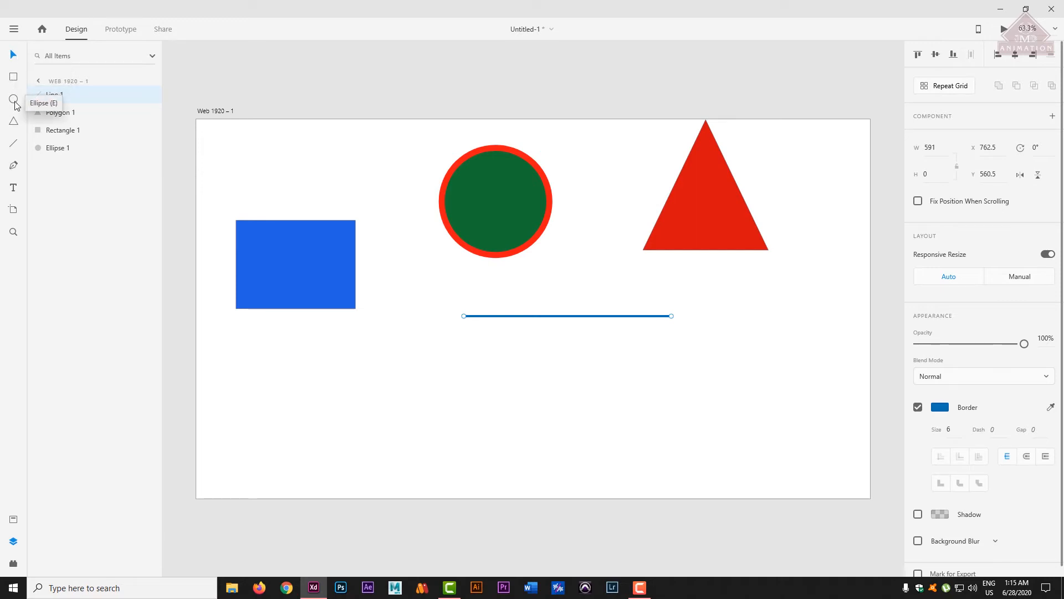
Step: Clear the artboard by deleting the circle, the triangle, the horizontal line and the rectangle
left_click(13, 165)
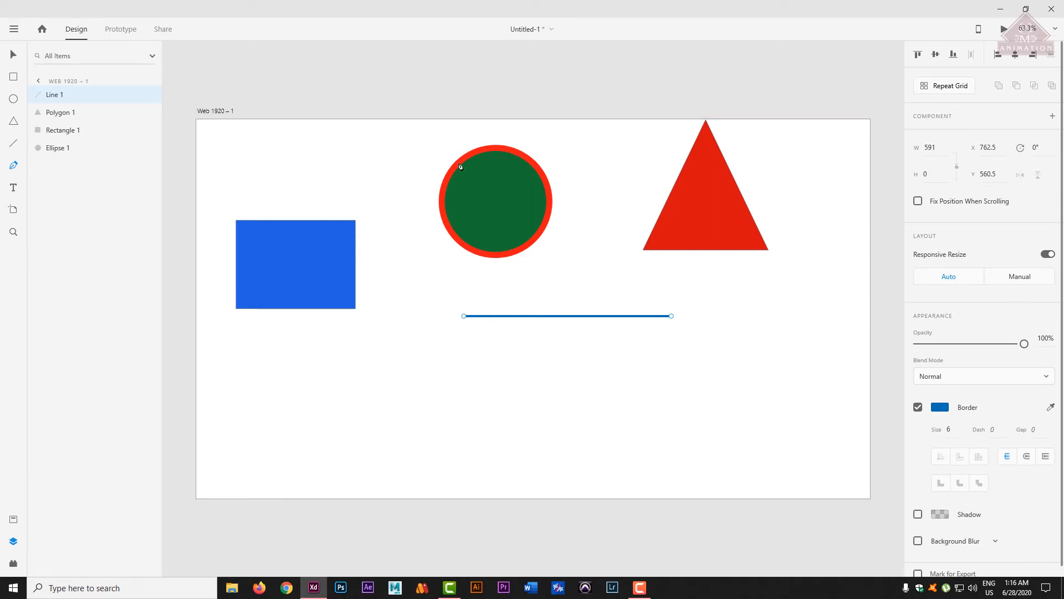
left_click(13, 54)
left_click_drag(277, 267, 272, 371)
left_click_drag(506, 208, 509, 378)
key("Delete")
left_click(657, 244)
key("Delete")
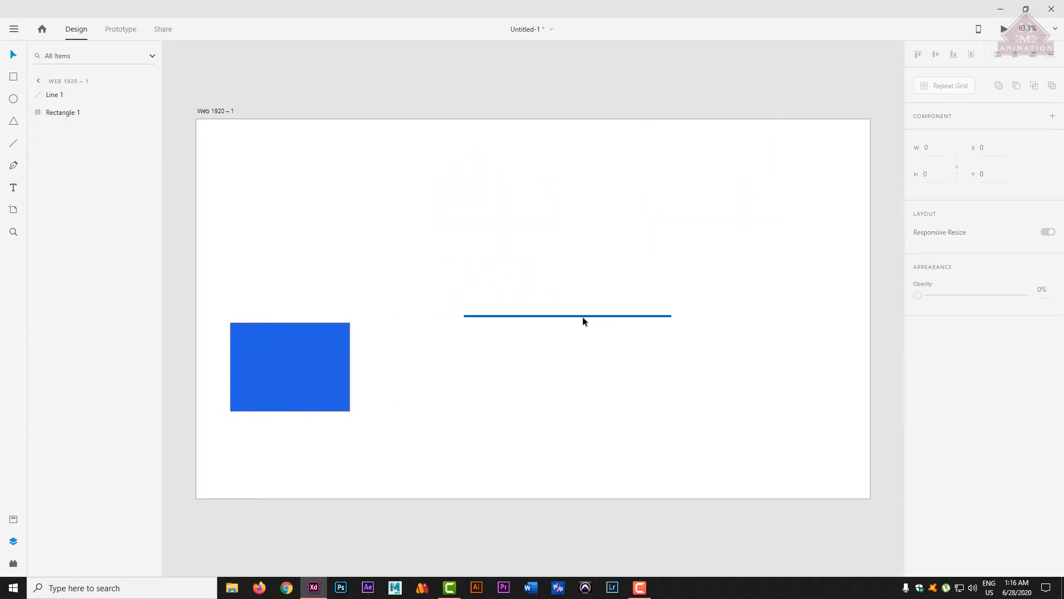
left_click(589, 316)
key("Delete")
left_click(316, 360)
key("Delete")
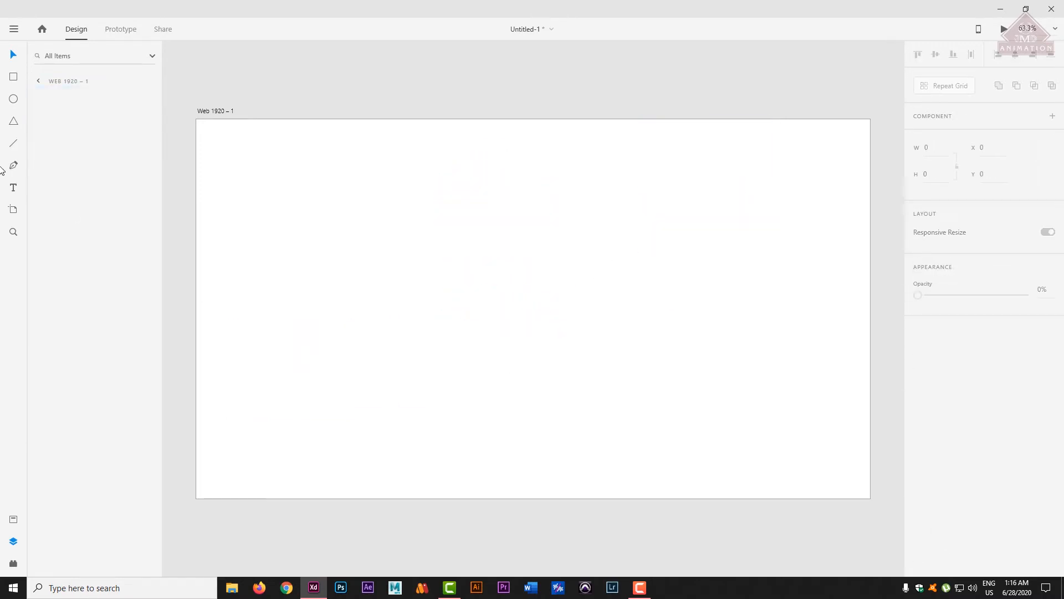
Step: Draw an open zigzag path with the Pen tool across the artboard's top, with four peaks, about 1922 × 279 px overall
left_click(196, 206)
left_click(283, 118)
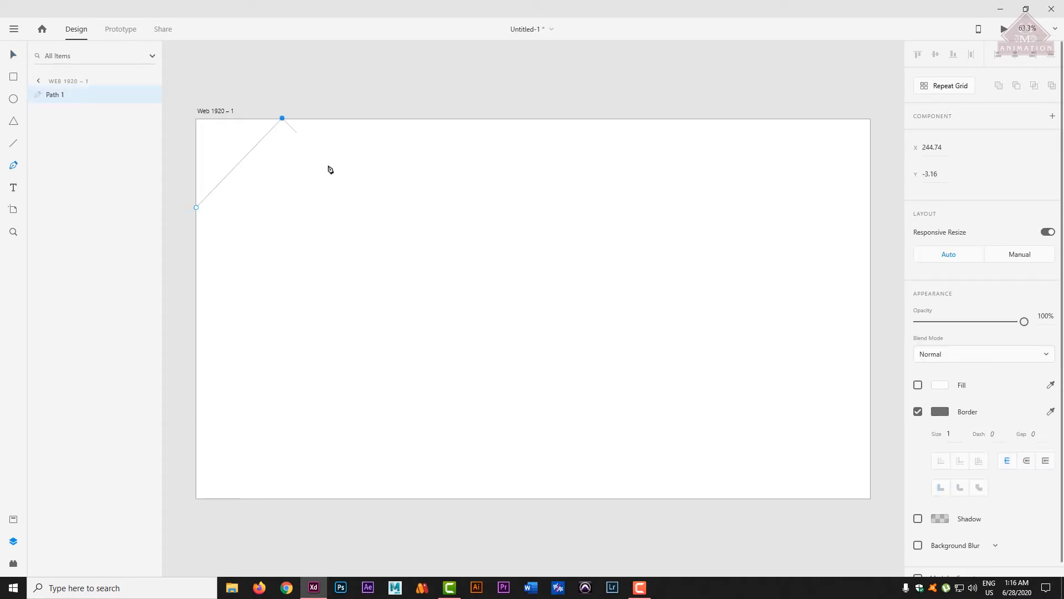
left_click(369, 207)
left_click(456, 118)
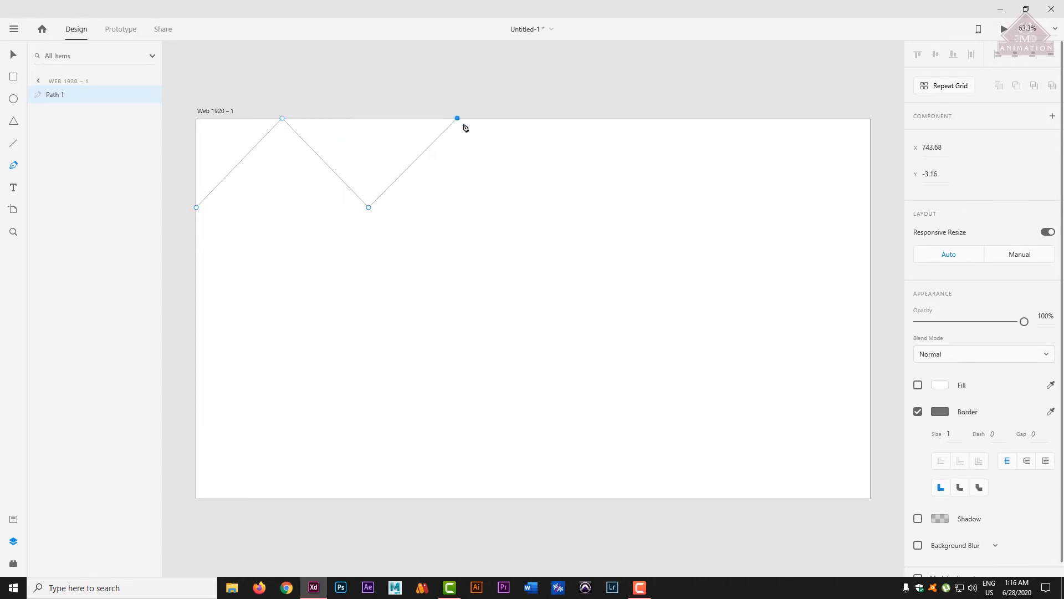
left_click(531, 207)
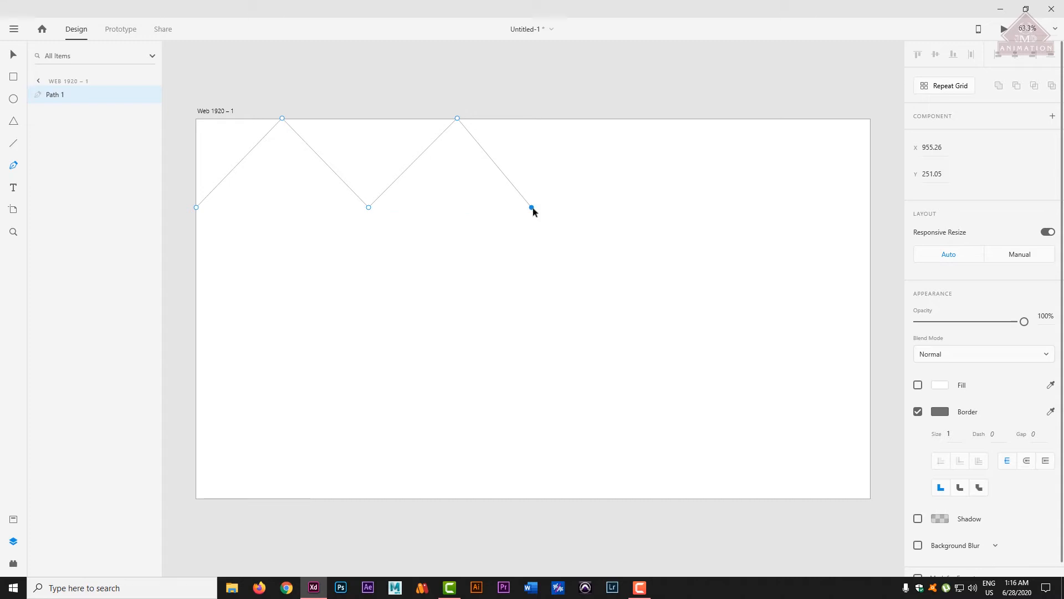
left_click(616, 118)
left_click(699, 207)
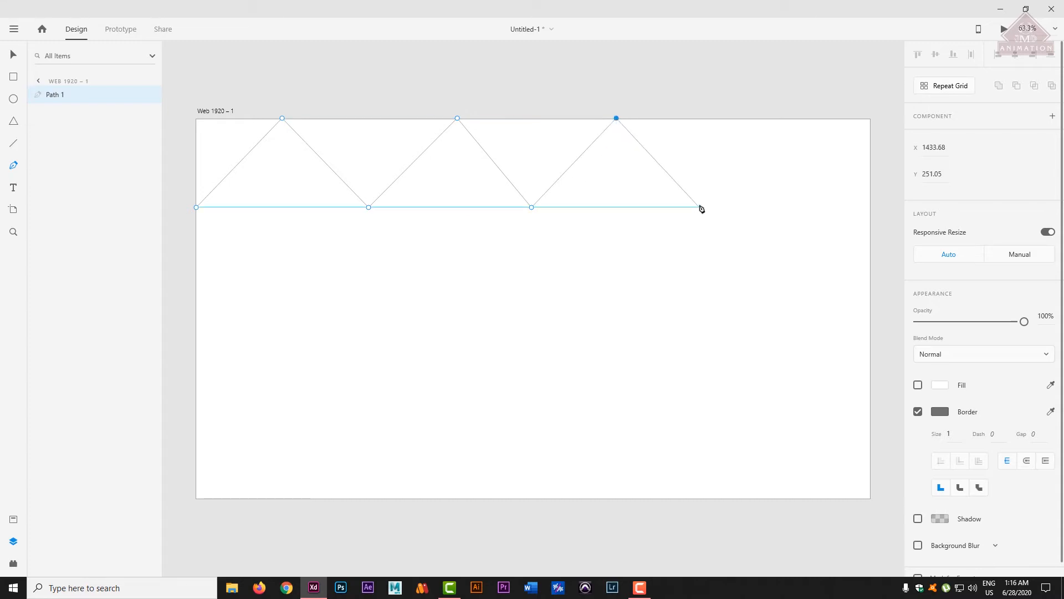
left_click(783, 118)
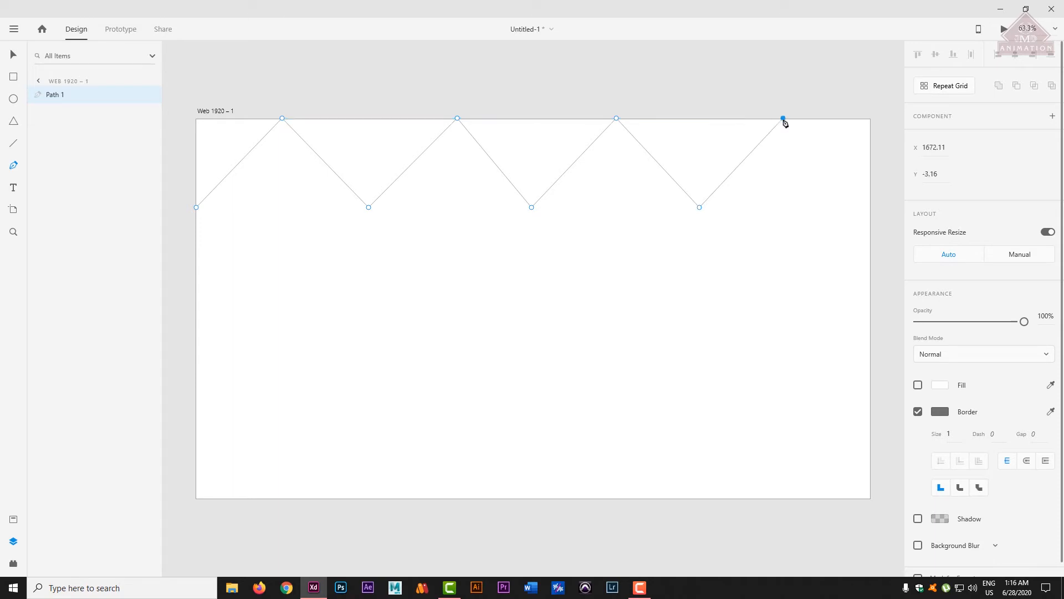
left_click(870, 216)
key("Escape")
left_click(11, 144)
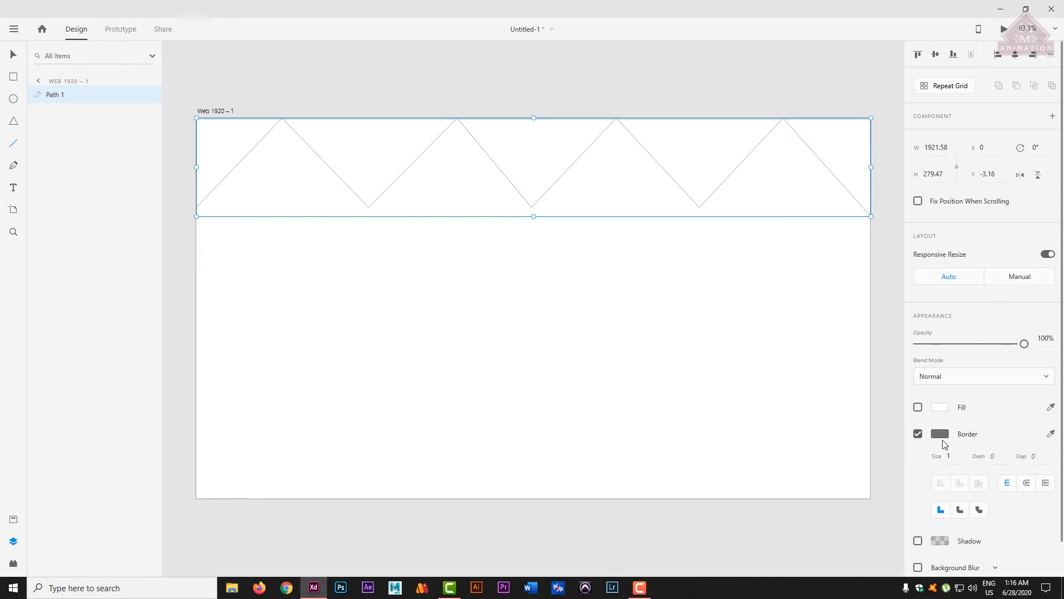
Step: Set the zigzag path's border to black #000000 and increase its size for a thicker stroke
left_click(944, 434)
left_click(857, 444)
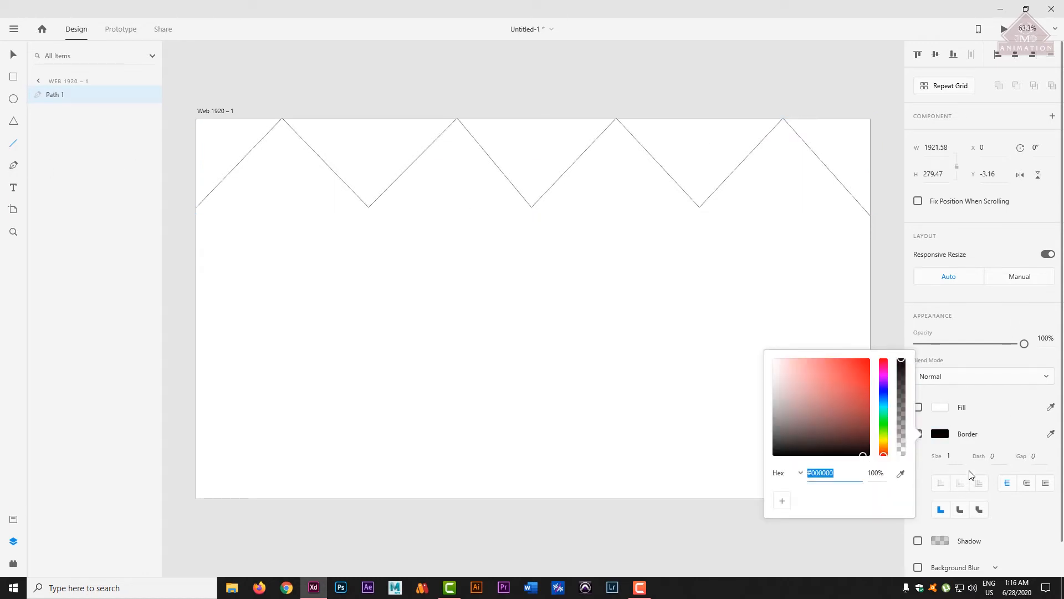
left_click(955, 456)
double_click(956, 455)
type("5")
key("Return")
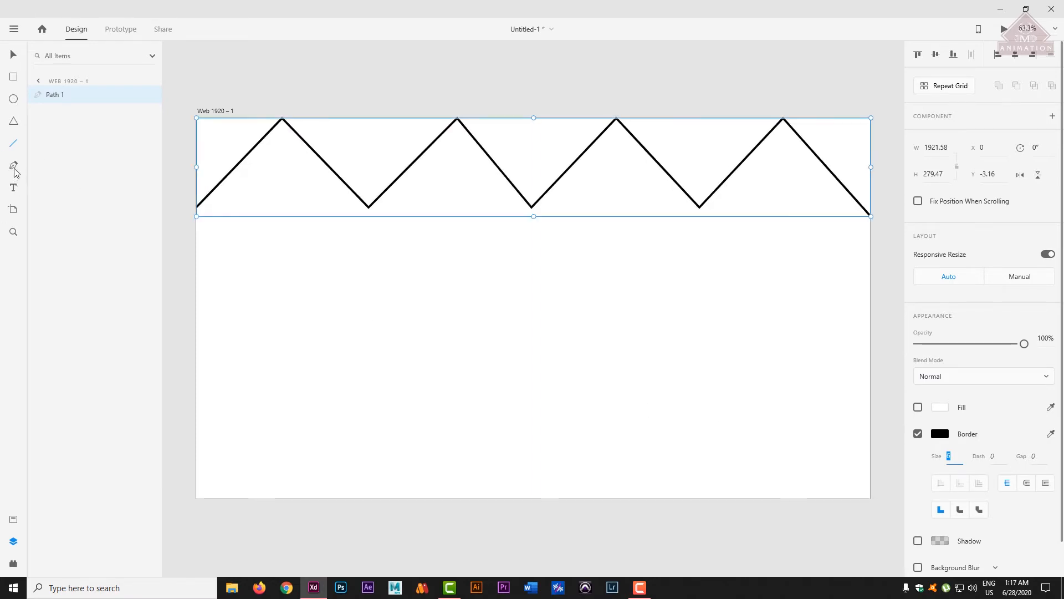
Step: Draw a horizontal line about 1993 px long just below the zigzag and give it a black #000000 border of size 8
left_click(14, 142)
left_click_drag(185, 238, 884, 237)
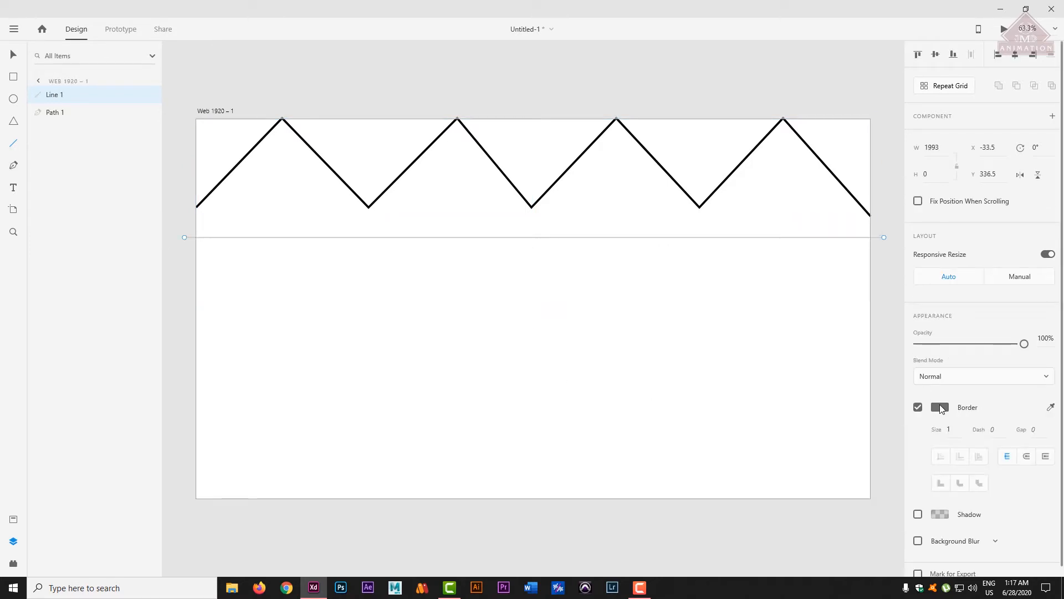
left_click(941, 408)
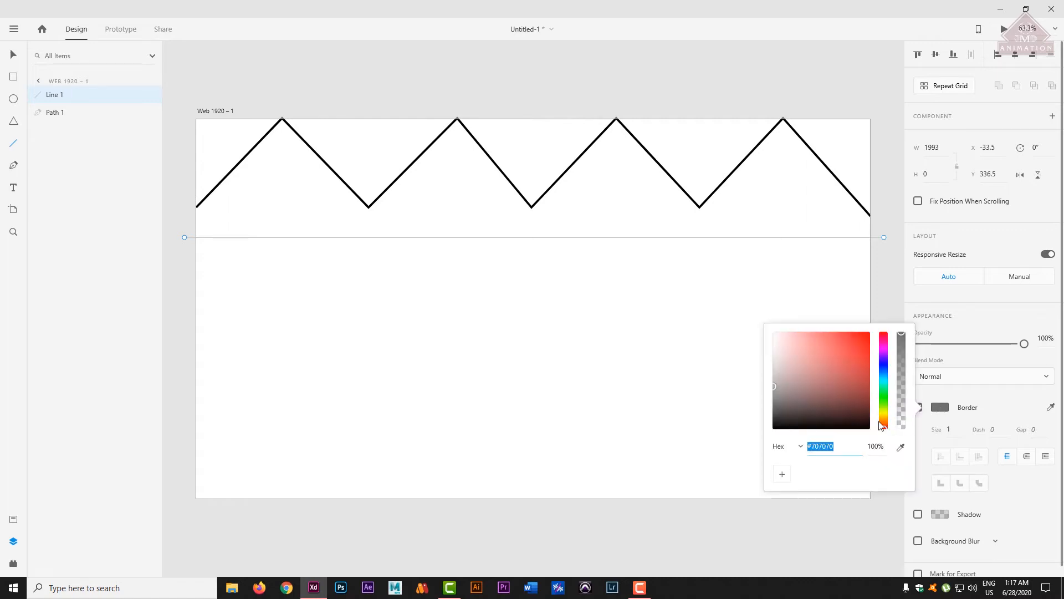
left_click(866, 428)
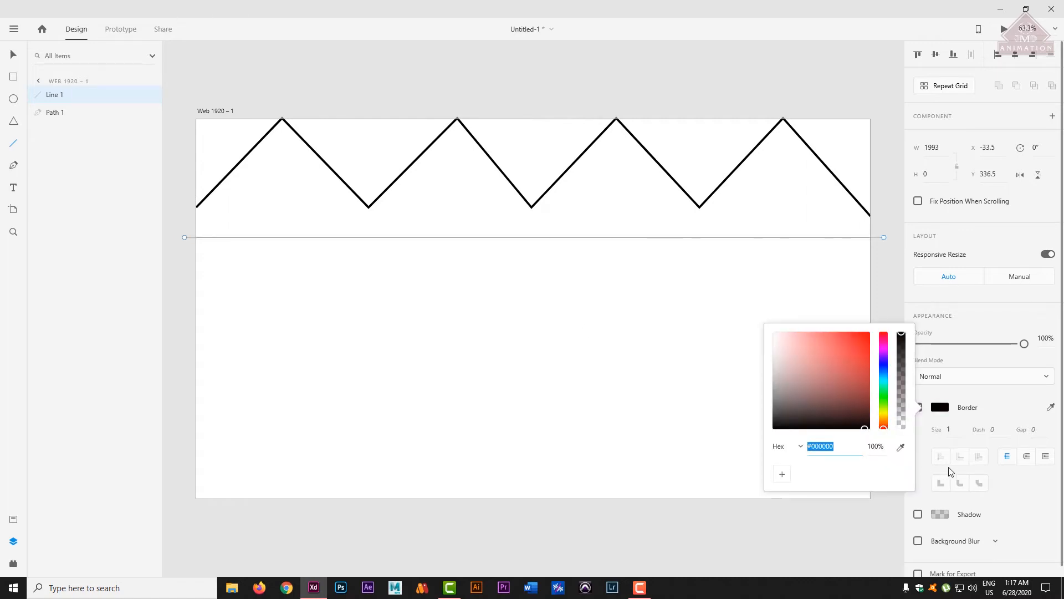
left_click(953, 426)
key("Up")
key("Up")
key("Up")
key("Up")
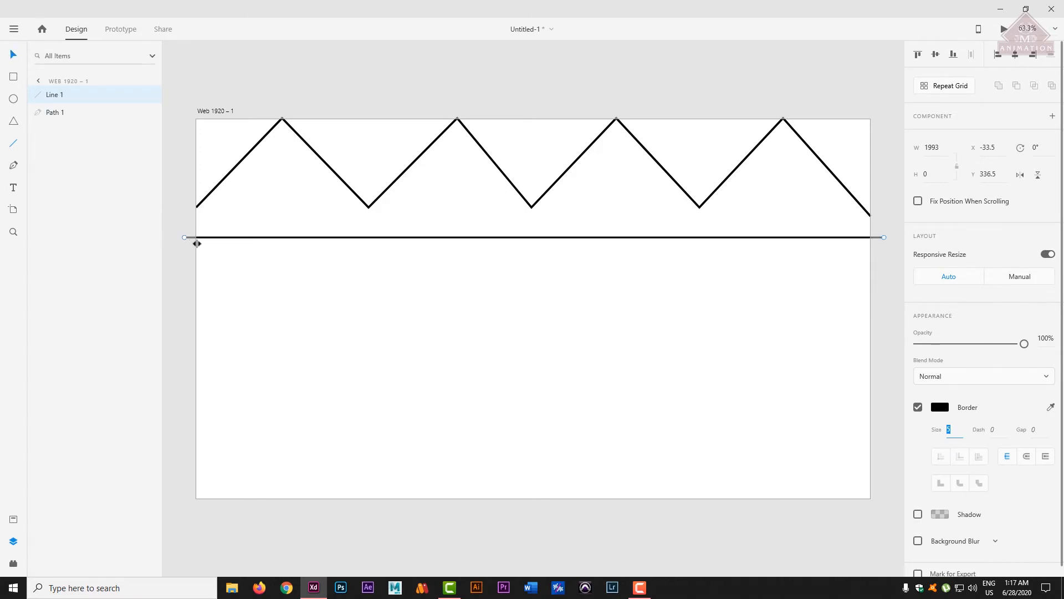
key("Up")
key("Up")
key("Up")
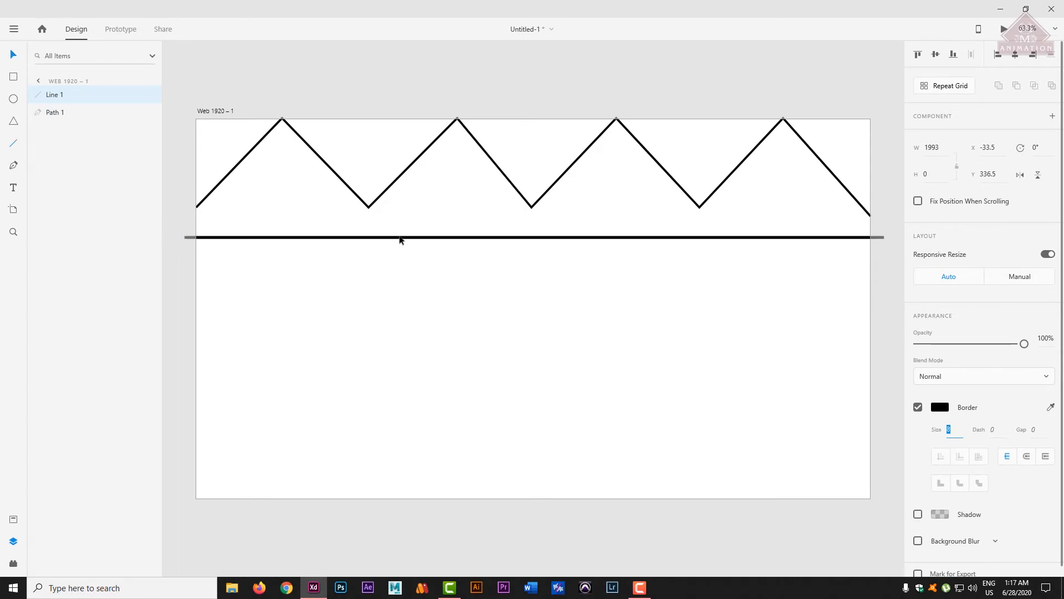
Step: Nudge the black horizontal line up to Y 255.5 so that it meets the zigzag's lower points
key("Up")
key("Up")
key("Up")
key("Up")
key("Up")
key("Up")
key("Up")
key("Up")
key("Up")
key("Up")
key("Up")
key("Up")
key("Up")
key("Up")
key("Up")
key("Up")
key("Up")
key("Up")
key("Up")
key("Up")
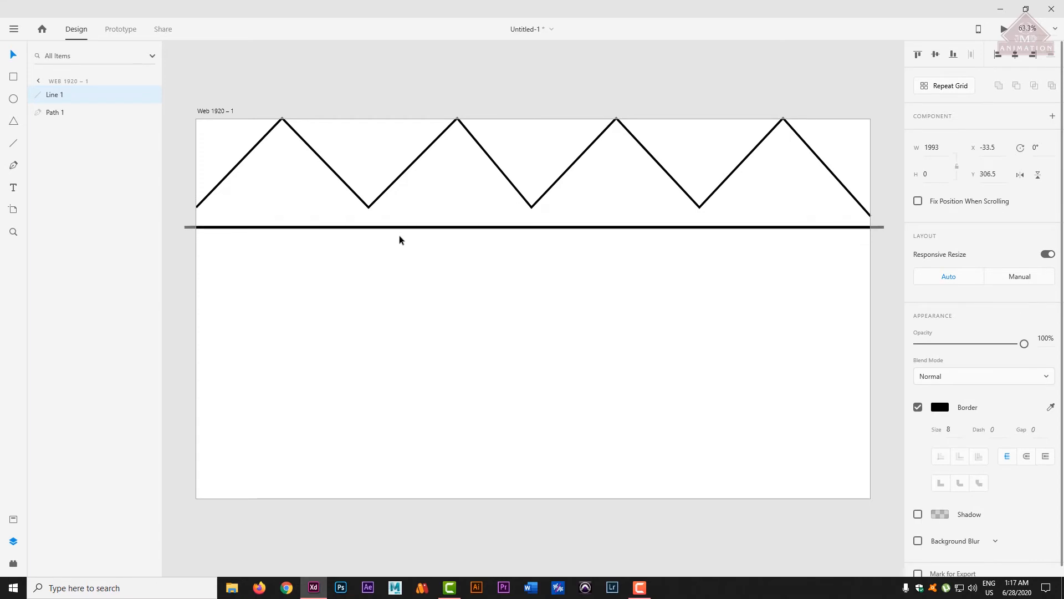
key("Up")
key("Up")
key("Up")
key("Up")
key("Up")
key("Up")
key("Up")
key("Up")
key("Up")
key("Up")
key("Up")
key("Up")
key("Up")
key("Up")
key("Up")
key("Up")
key("Up")
key("Up")
key("Up")
key("Up")
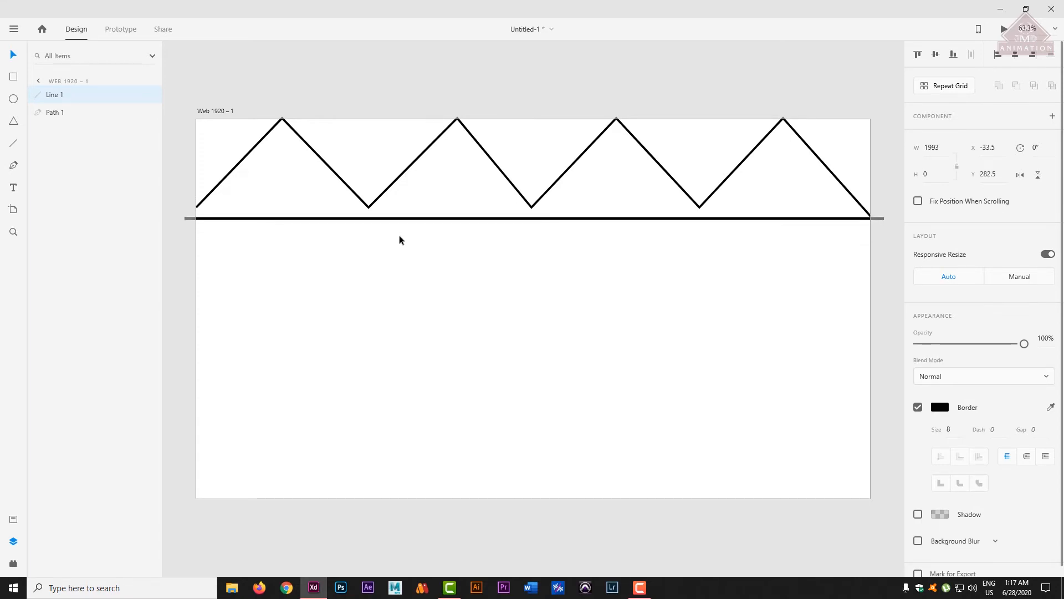
key("Up")
key("Up")
key("Up")
key("Up")
key("Up")
key("Up")
key("Up")
key("Up")
key("Up")
key("Up")
key("Up")
key("Up")
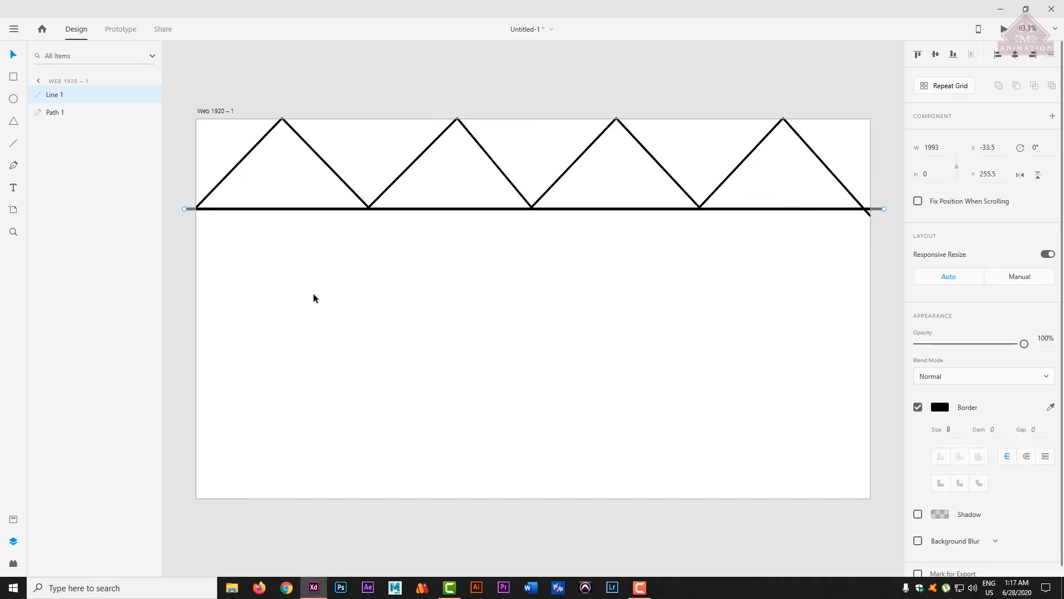
Step: Draw a closed rectangle about 632 × 431 px with the Pen tool in the artboard's lower right half
left_click(14, 167)
left_click(543, 252)
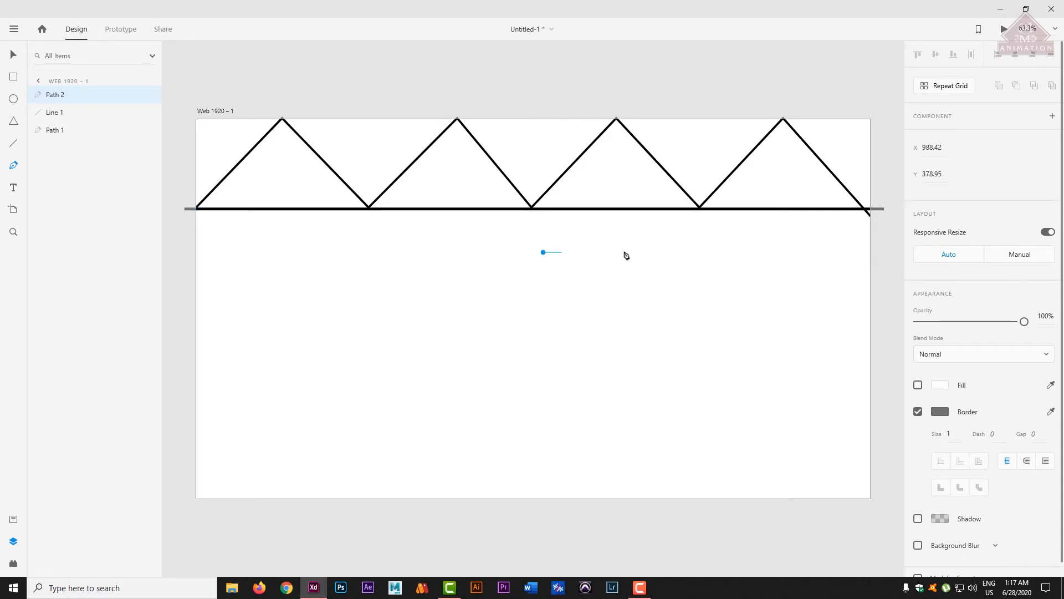
left_click(765, 252, "shift")
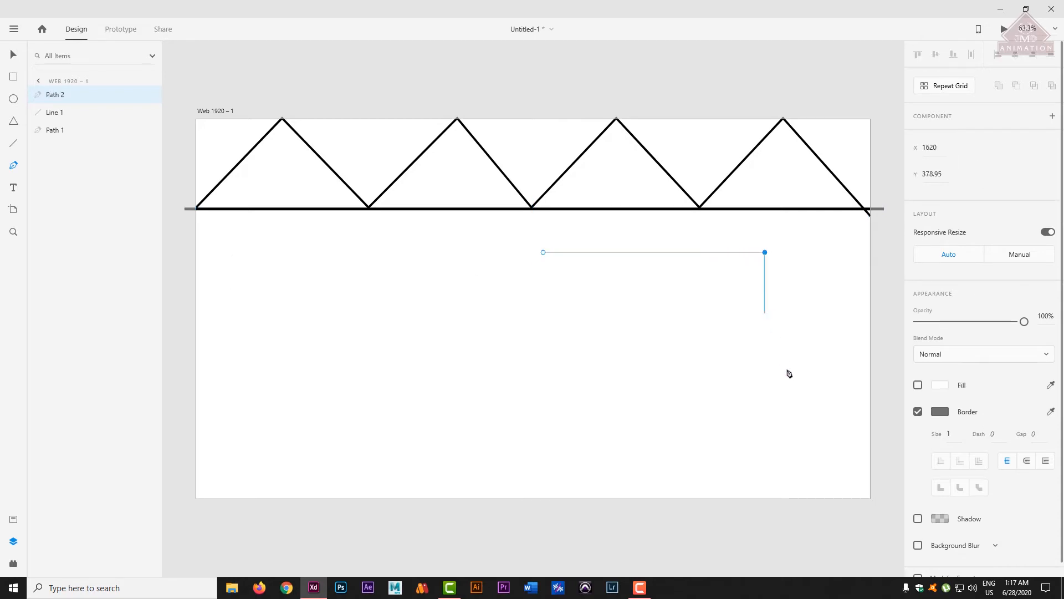
left_click(786, 404, "shift")
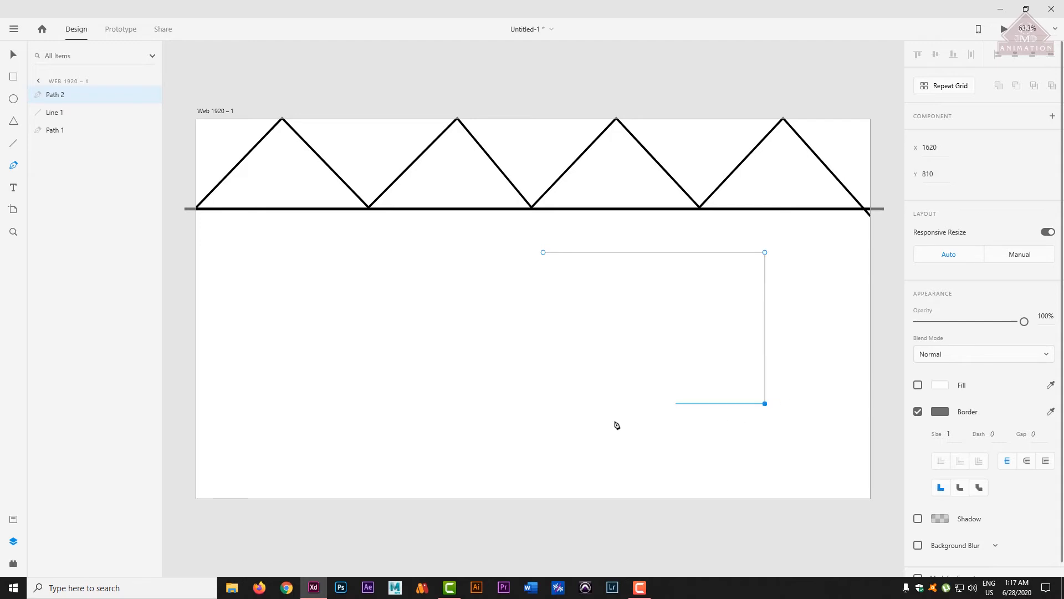
left_click(544, 404)
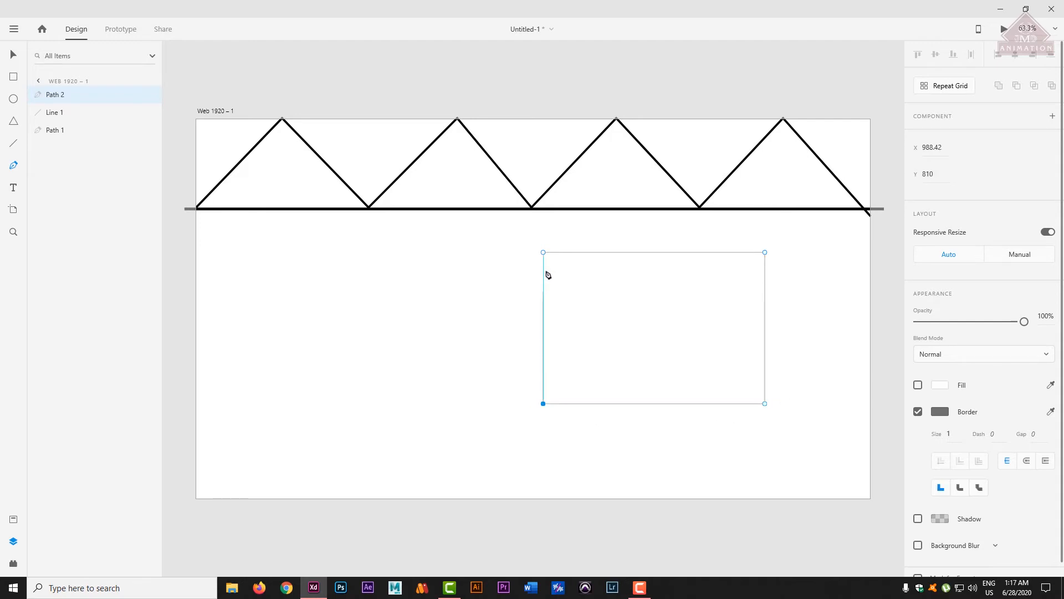
left_click(543, 253)
Step: Give the rectangular path a near-black #070000 border of size 14
left_click(944, 414)
left_click_drag(852, 430, 874, 444)
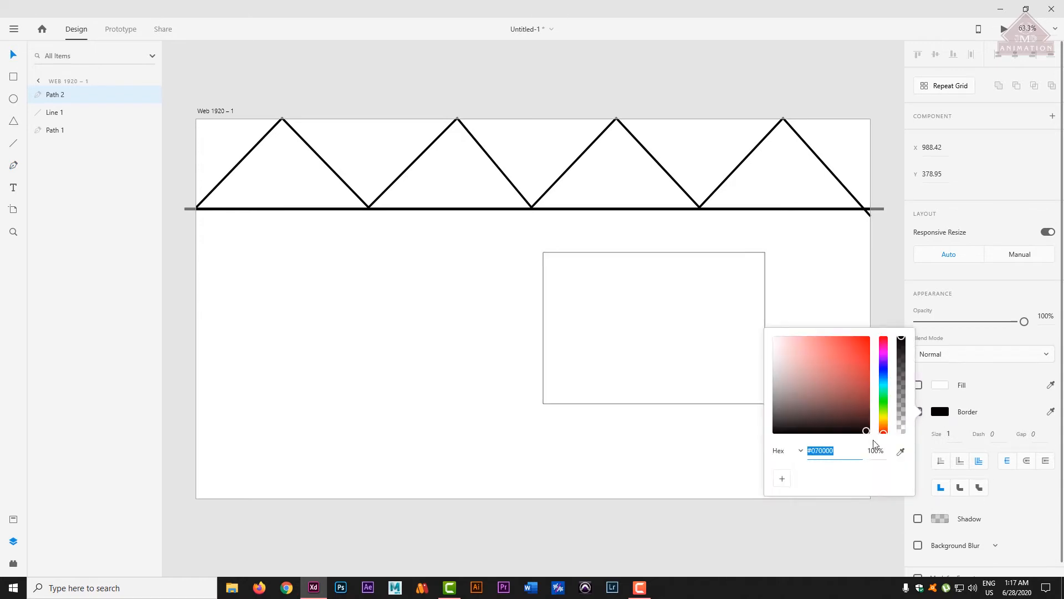
left_click(946, 434)
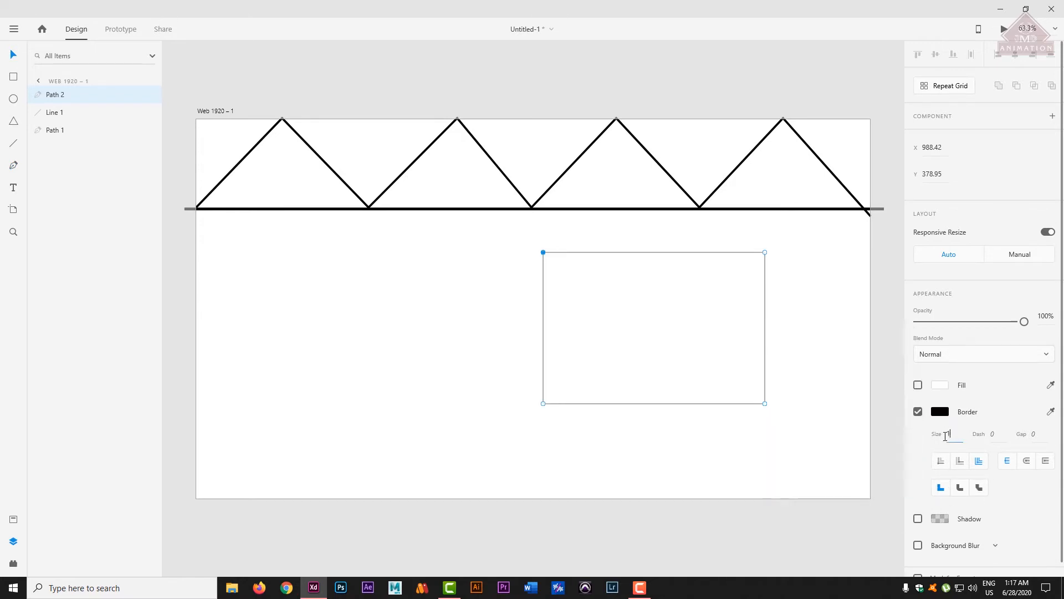
type("14")
key("Return")
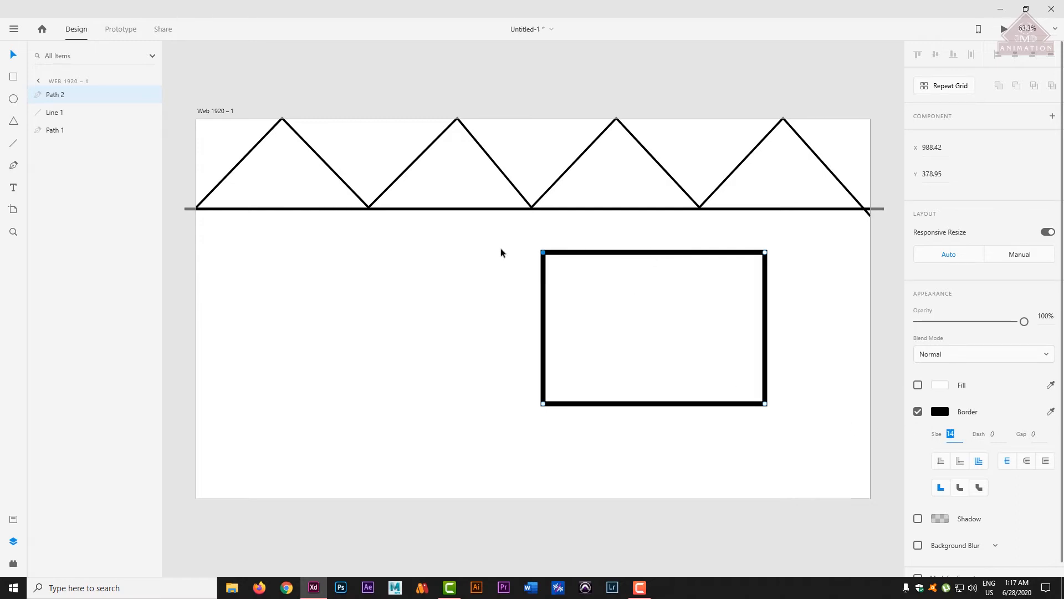
left_click_drag(656, 254, 655, 348)
left_click_drag(654, 302, 657, 254)
key("Delete")
left_click(522, 344)
Step: Draw a vertical Pen path about 426 px long through the rectangle's middle, from its top edge to its bottom edge
left_click(15, 166)
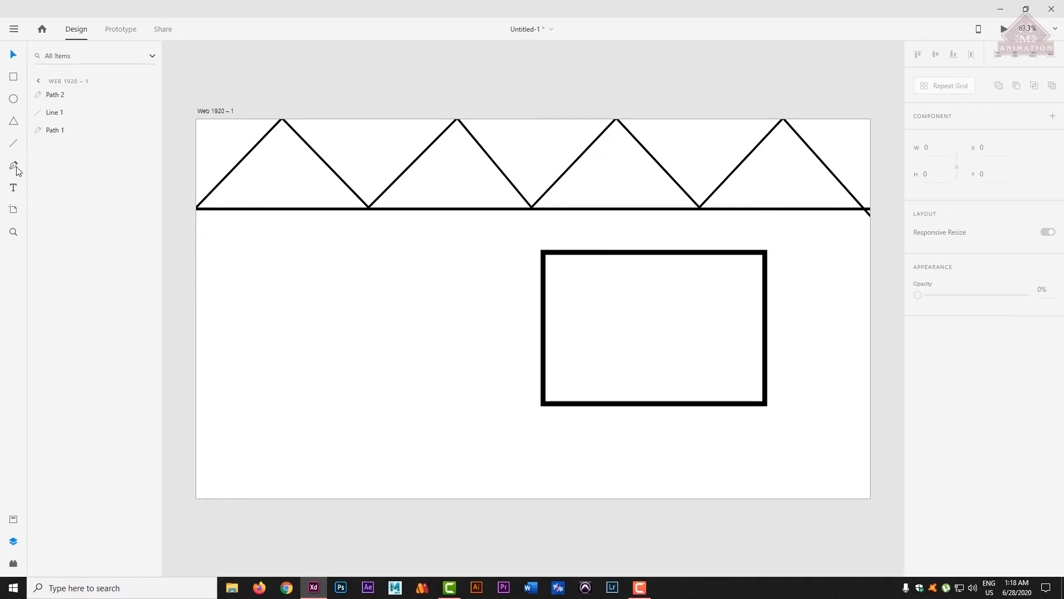
left_click(657, 253)
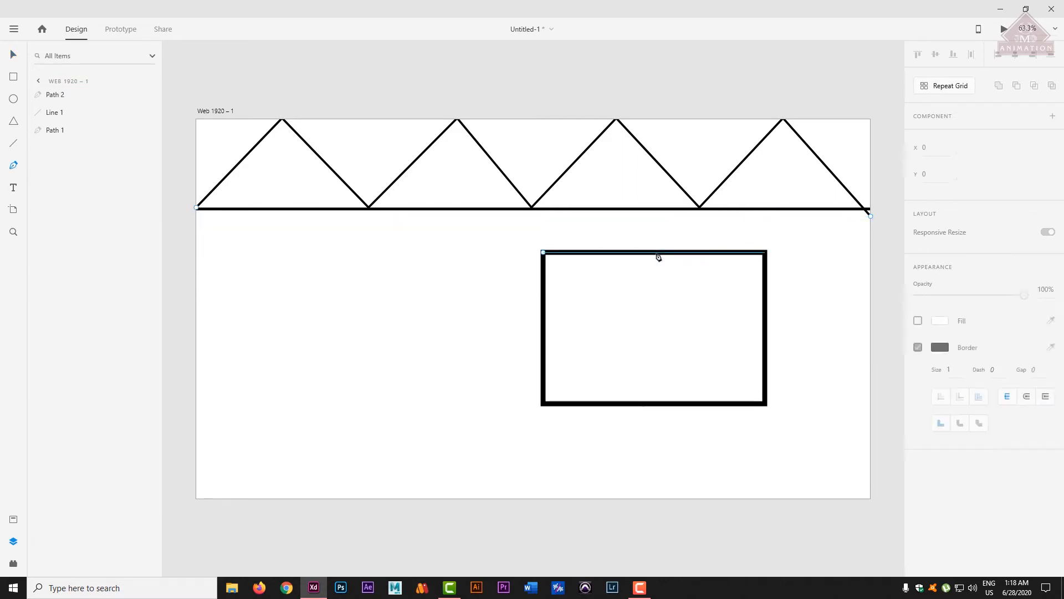
left_click(657, 402)
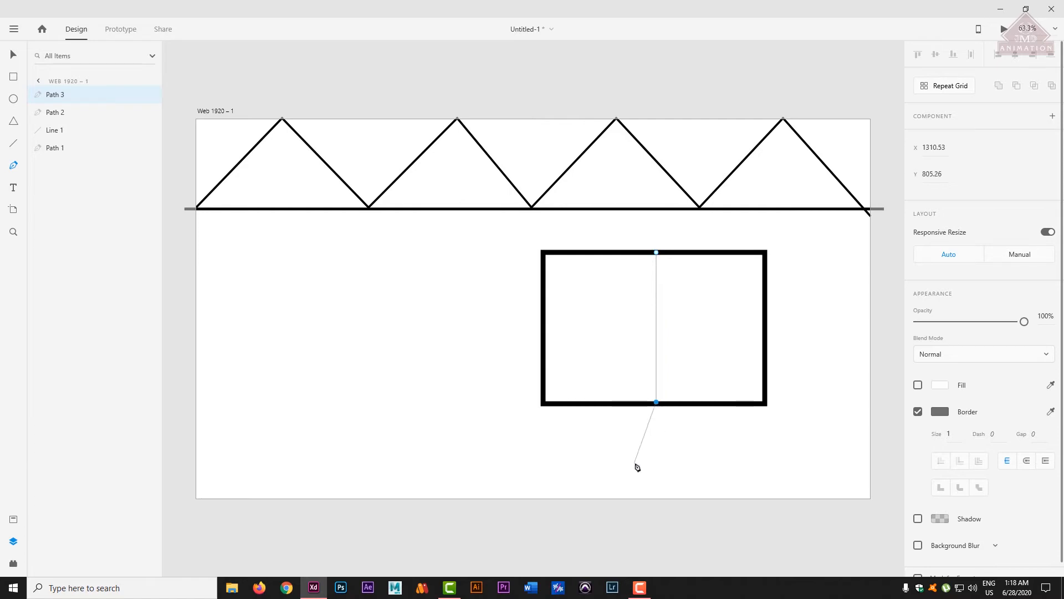
key("Escape")
Step: Give the vertical divider path a near-black #130202 border of size 13
left_click(940, 411)
left_click(867, 431)
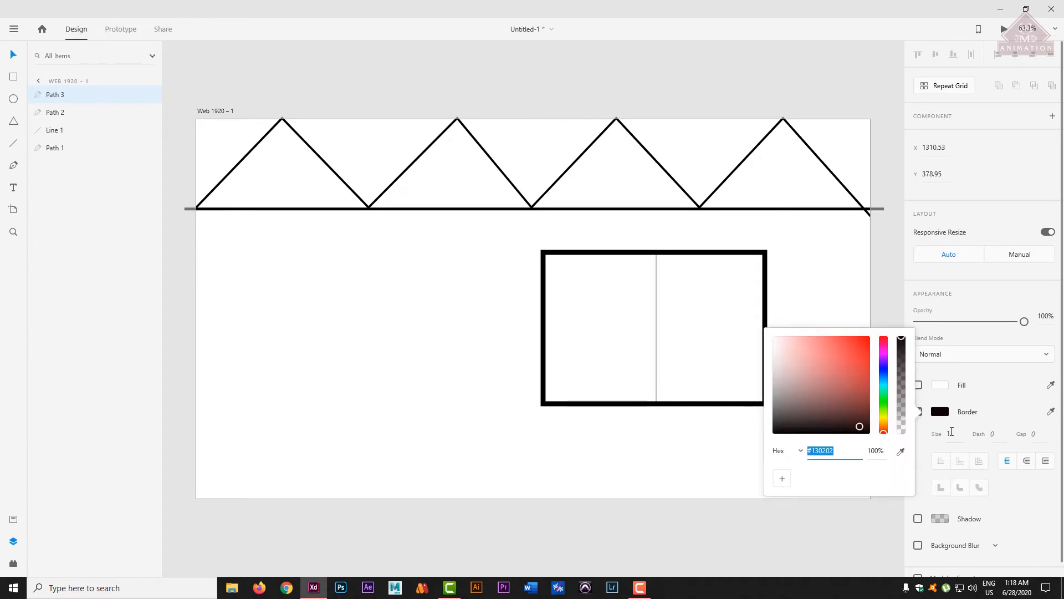
left_click(953, 432)
key("Up")
key("Up")
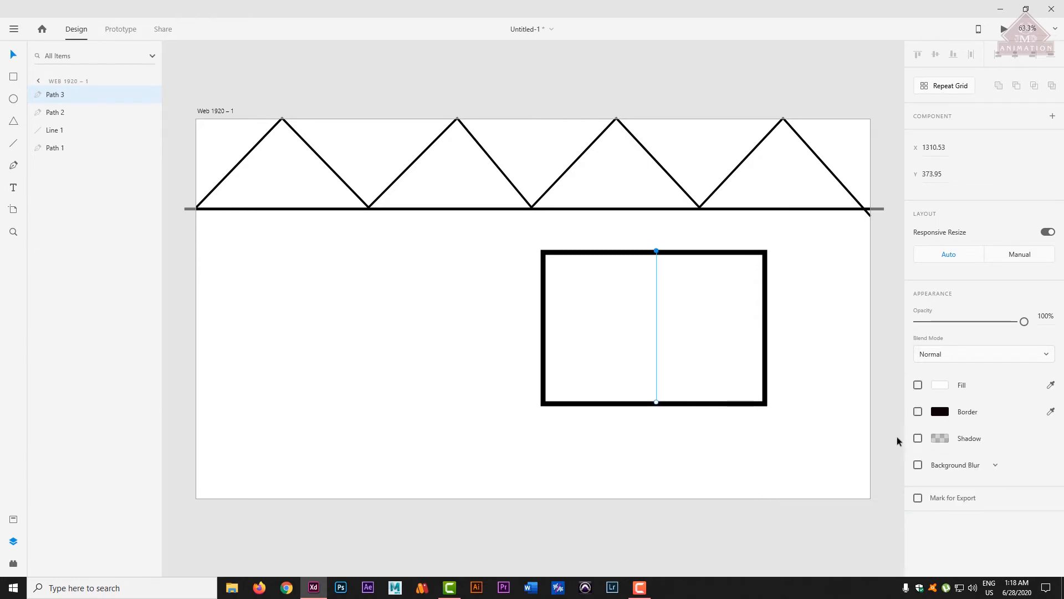
left_click(917, 412)
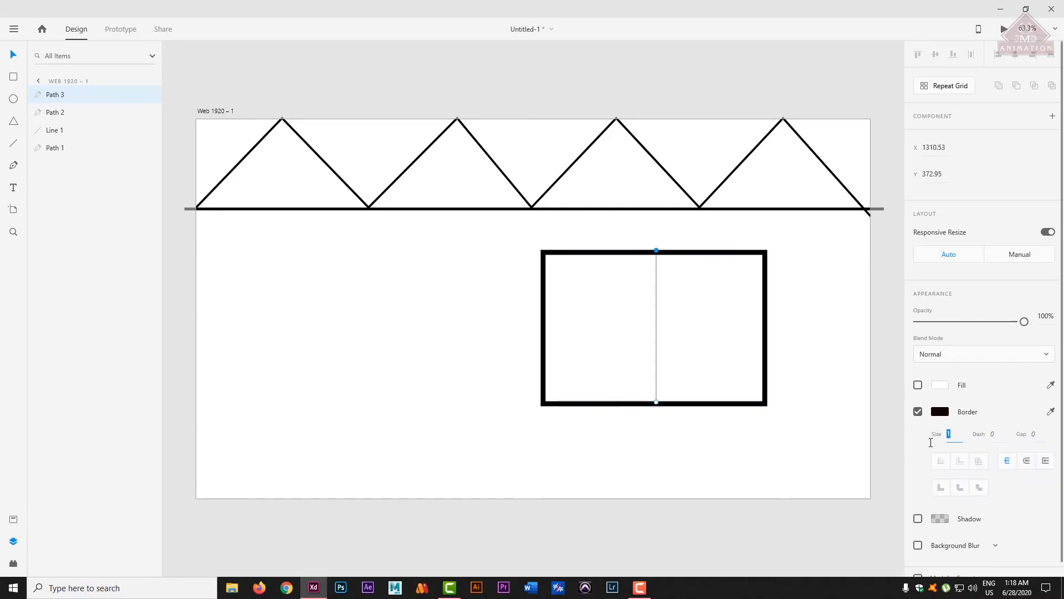
type("3")
key("Return")
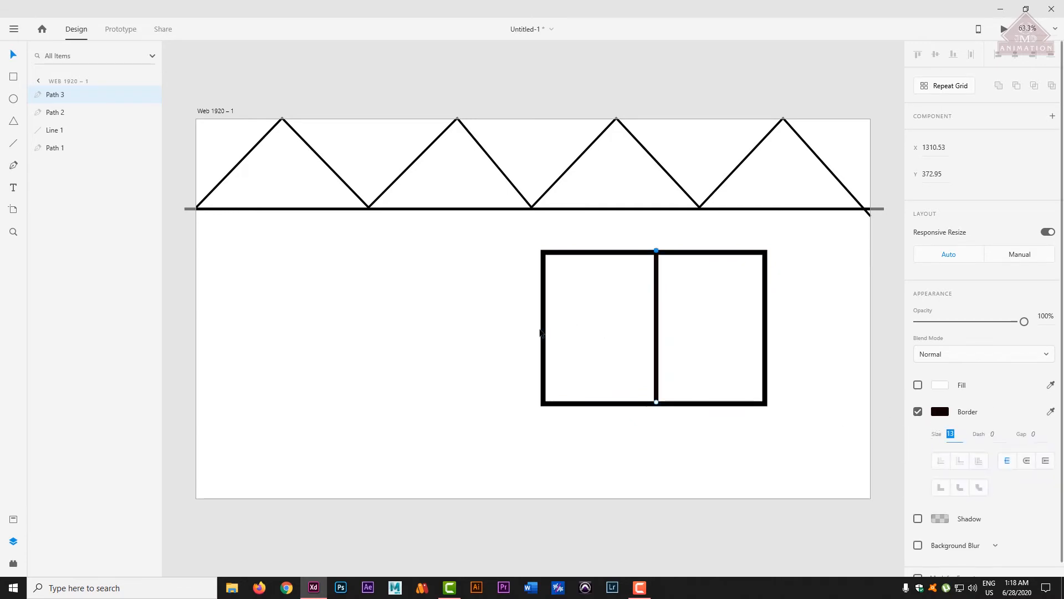
Step: Try to draw a horizontal Pen path across the rectangle at half height
left_click_drag(545, 334, 714, 334)
left_click(14, 167)
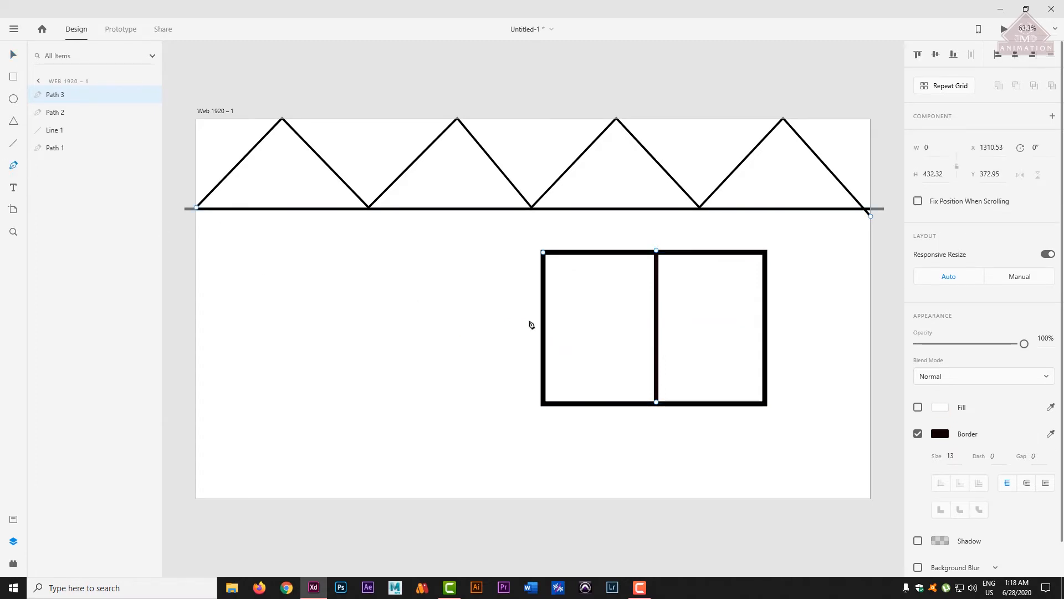
left_click(544, 328)
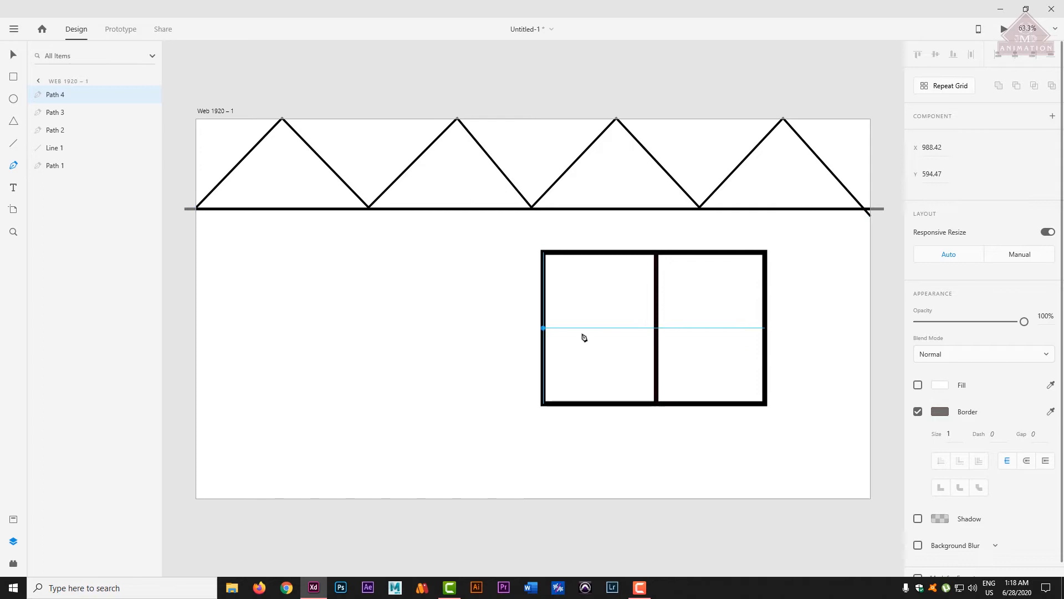
left_click(766, 328)
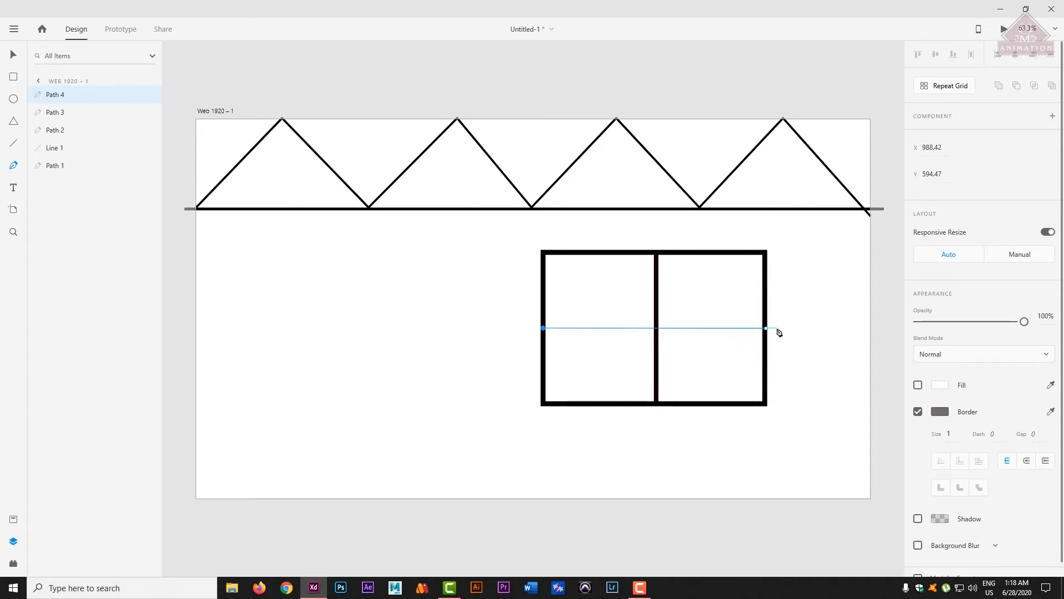
key("Escape")
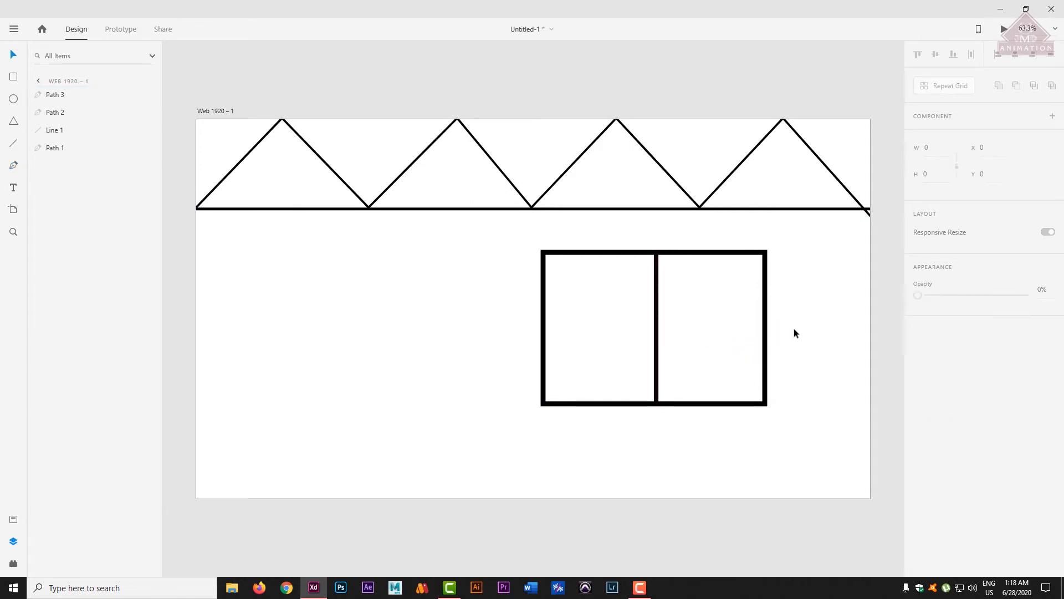
left_click(14, 166)
left_click(544, 327)
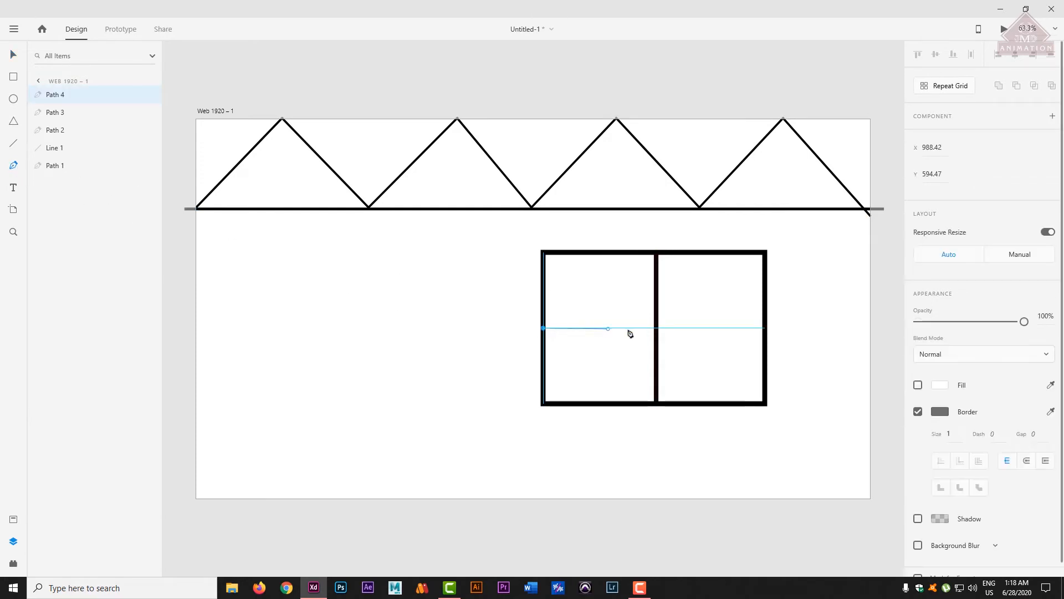
left_click(765, 325)
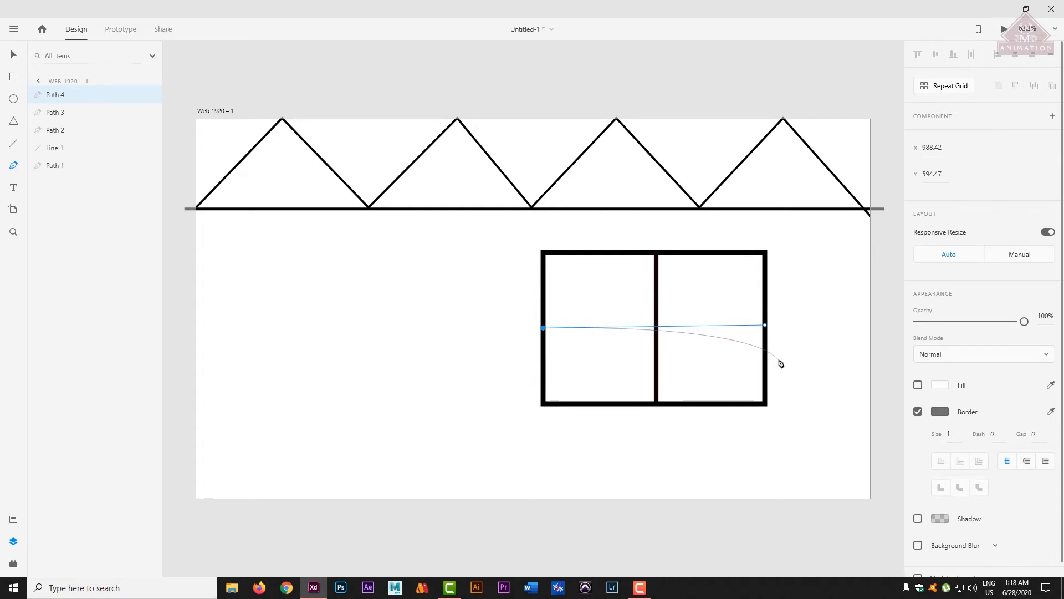
key("ctrl+z")
Step: Draw a horizontal line about 638 px long across the rectangle's middle with the Line tool and give it a black #000000 border of size 13
key("l")
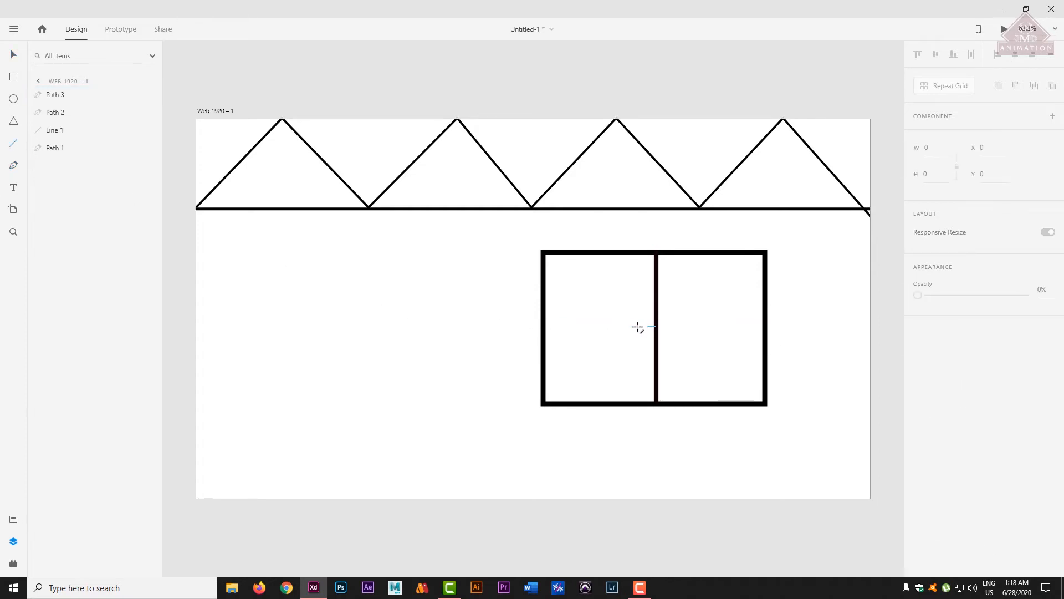
left_click_drag(549, 328, 767, 328)
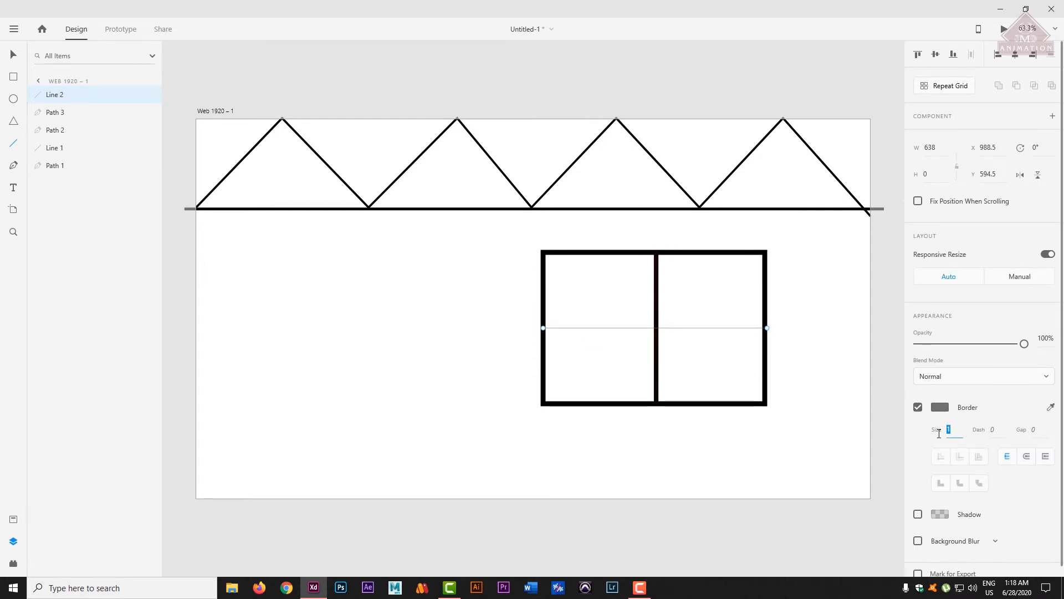
key("Up")
key("Up")
key("Up")
key("Up")
key("Up")
key("Up")
key("Up")
key("Up")
key("Up")
key("Up")
key("Up")
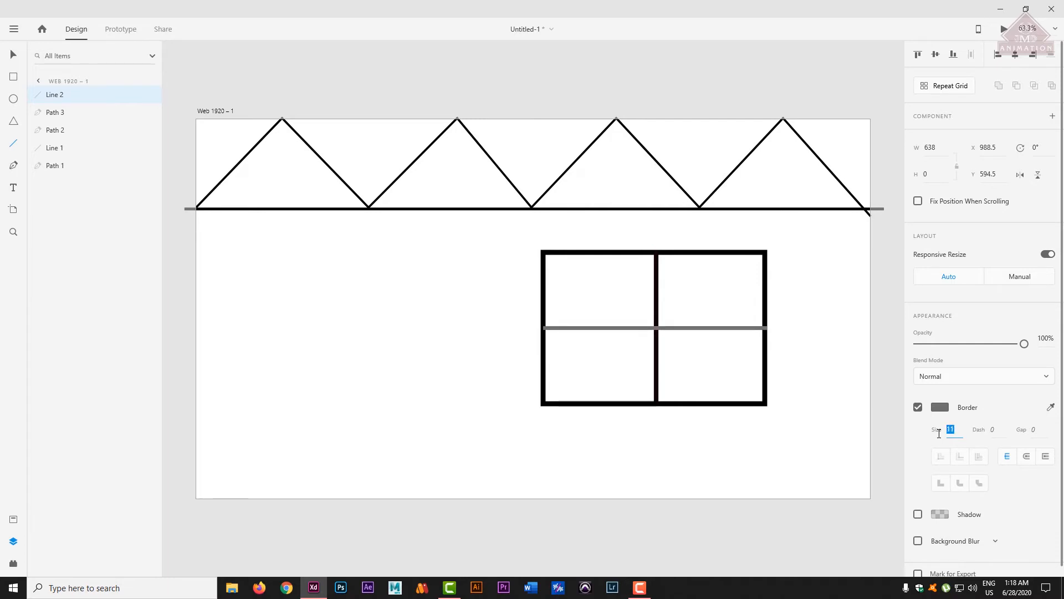
key("Up")
left_click(939, 408)
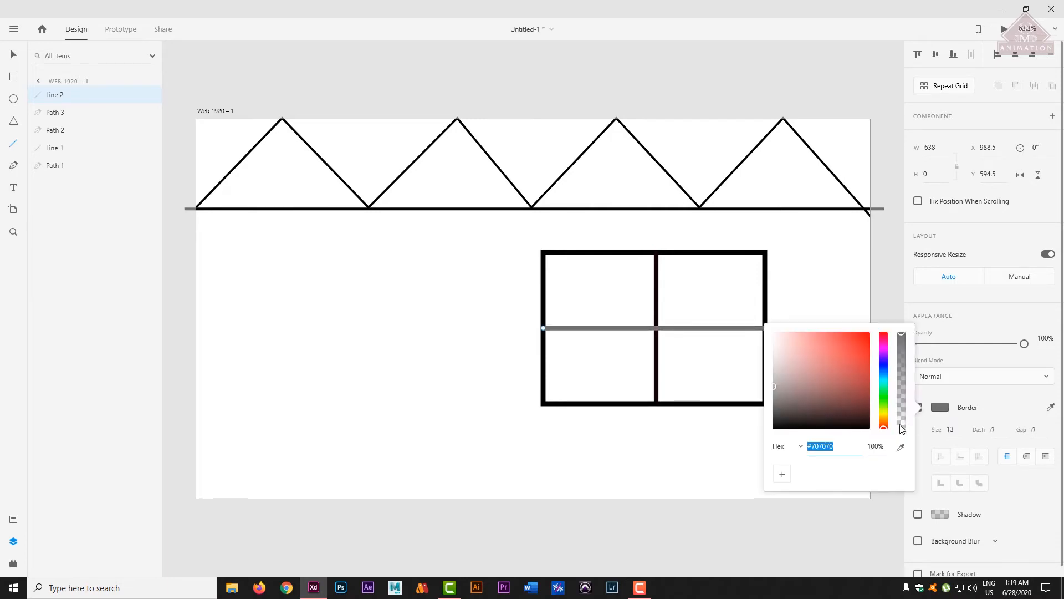
left_click(865, 426)
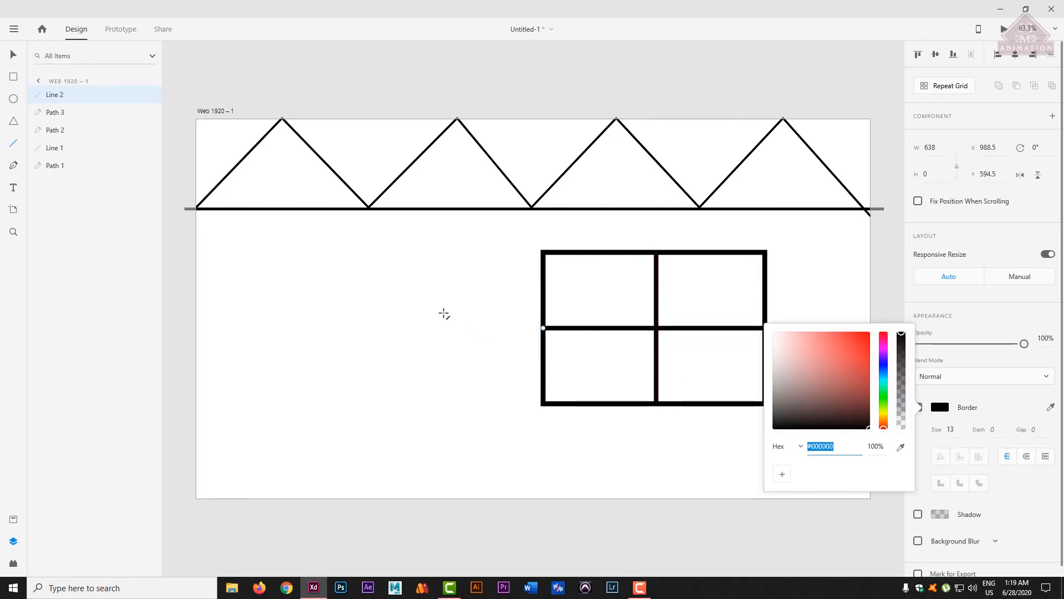
left_click(14, 59)
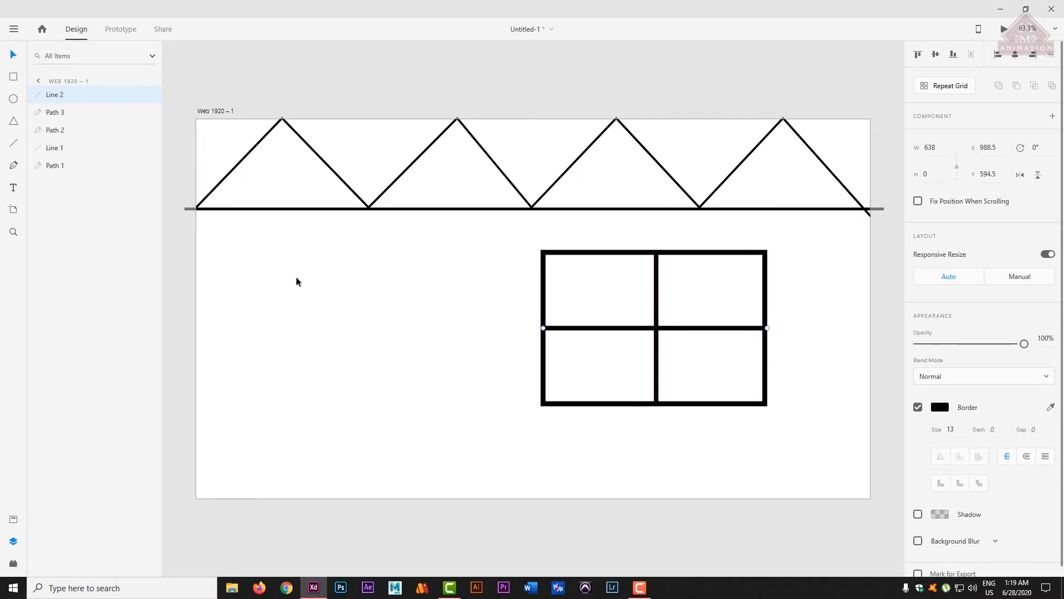
Step: Draw an upright rectangle about 411 × 682 px in the artboard's lower left half and give it a black border of size 17
left_click(13, 78)
mouse_move(247, 246)
left_mouse_down()
mouse_move(409, 477)
mouse_move(391, 485)
left_mouse_up()
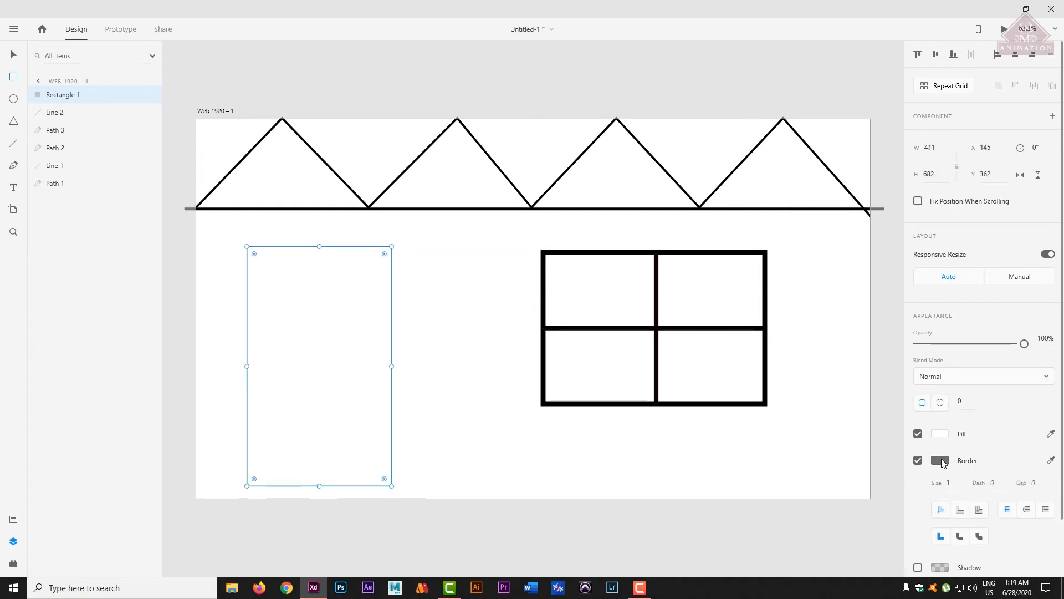
left_click(940, 460)
left_click(866, 481)
left_click_drag(946, 482, 957, 482)
key("Up")
key("Up")
key("Up")
key("Up")
key("Up")
key("Up")
key("Up")
key("Up")
key("Up")
key("Up")
key("Up")
key("Up")
key("Up")
key("Up")
key("Up")
key("Up")
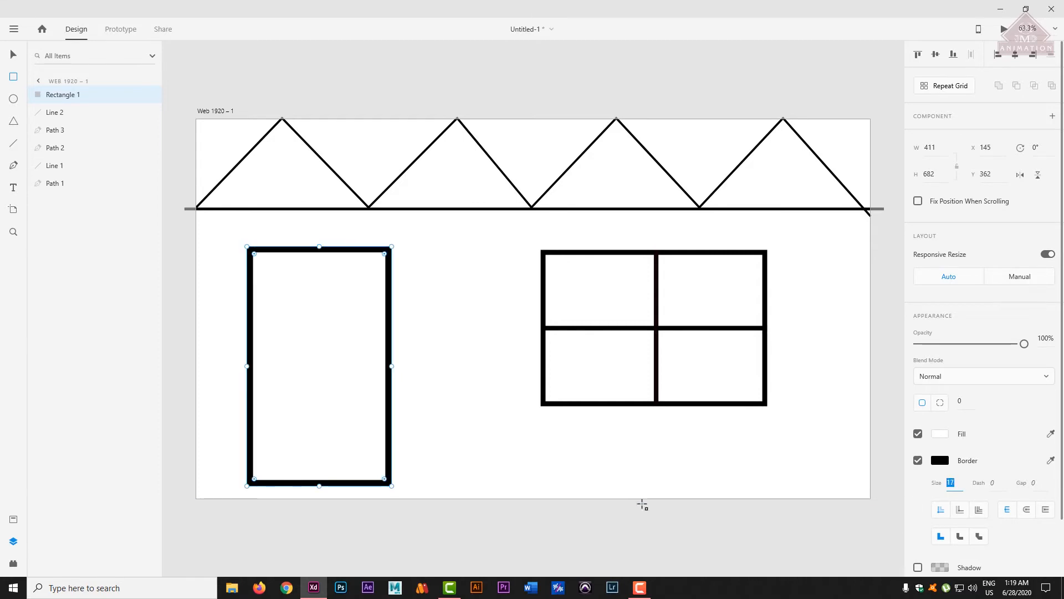
Step: Draw an upward-bulging arc about 227 px wide with the Pen tool between the facing slopes of the zigzag's first and second peaks
left_click(12, 166)
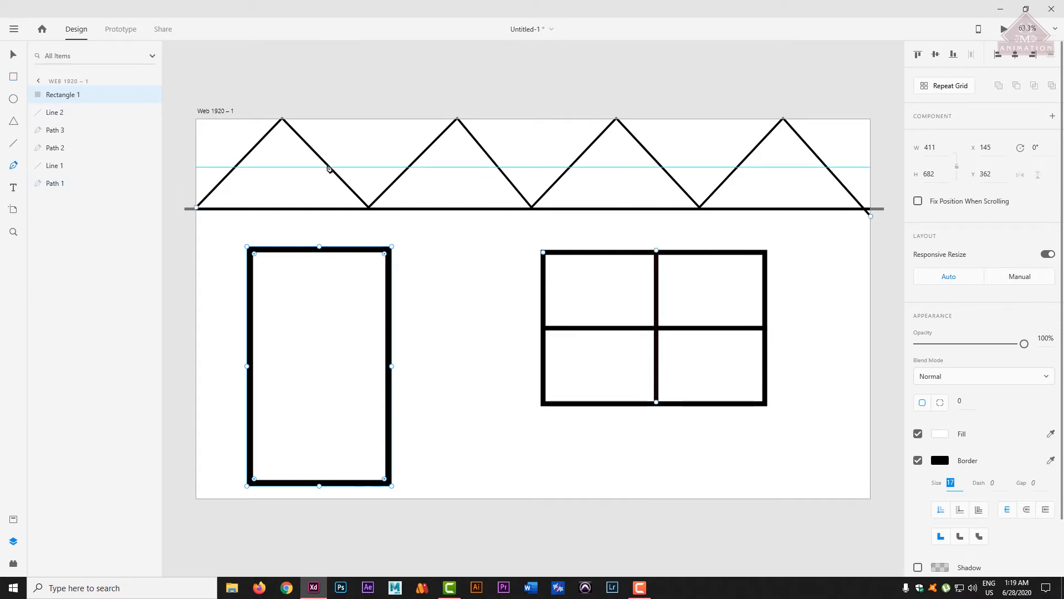
left_click(327, 167)
left_click_drag(406, 166, 447, 196)
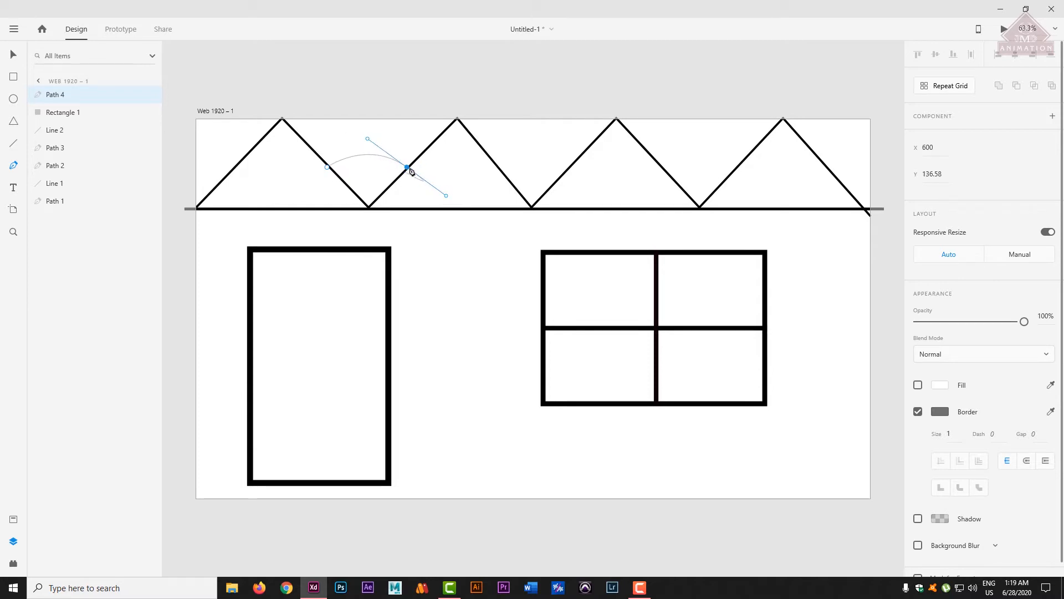
left_click(447, 197)
key("ctrl+z")
key("ctrl+z")
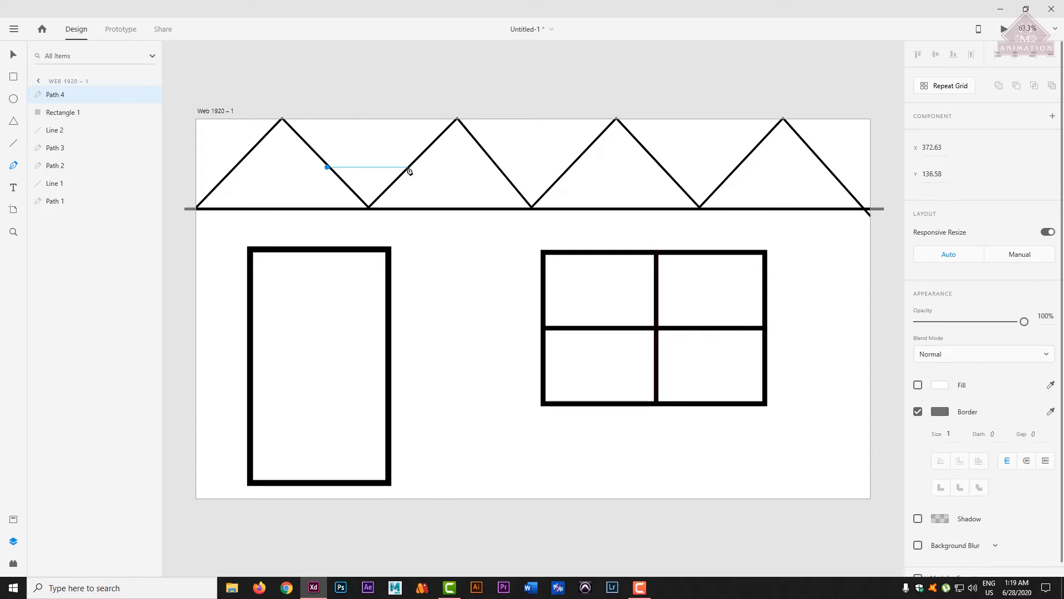
left_click_drag(407, 167, 449, 200)
key("ctrl+z")
Step: Set the arc's border size to 11 and its colour to black #000000
left_click(944, 434)
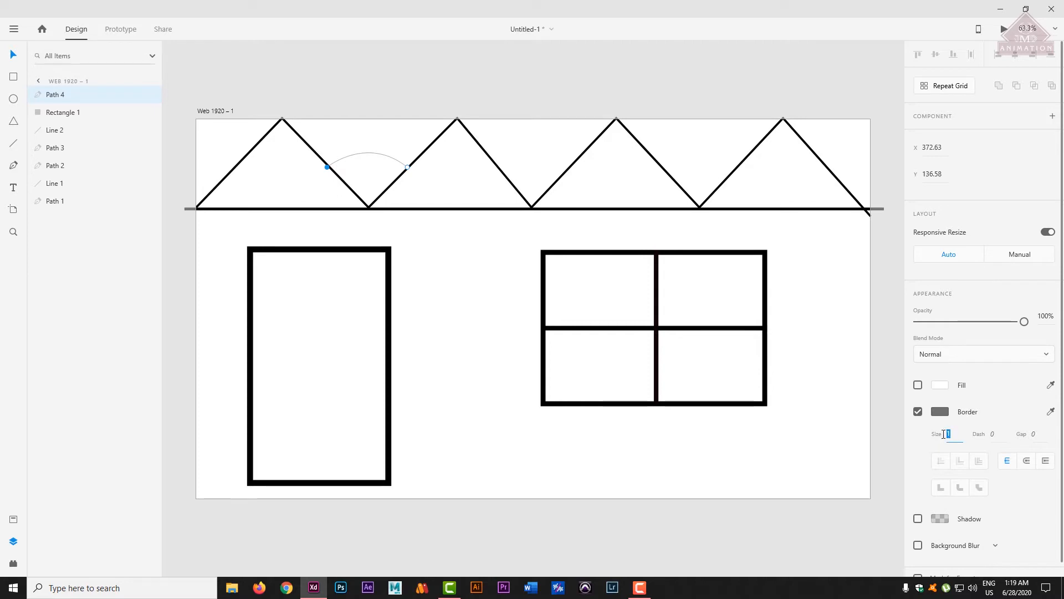
key("Up")
key("Up")
key("Up")
key("Up")
key("Up")
key("Up")
key("Up")
key("Up")
key("Up")
key("Up")
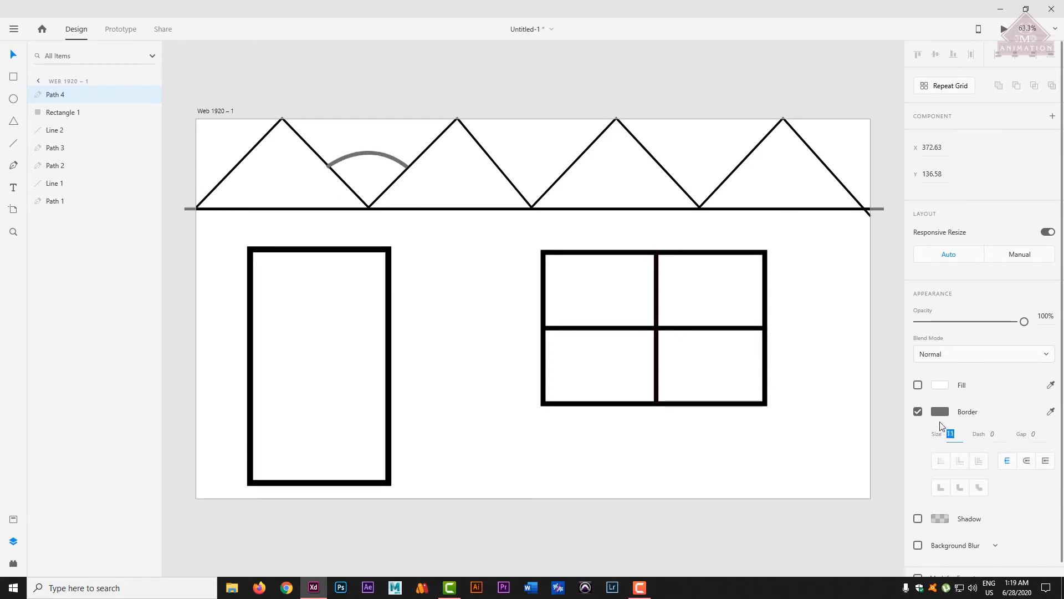
left_click(932, 421)
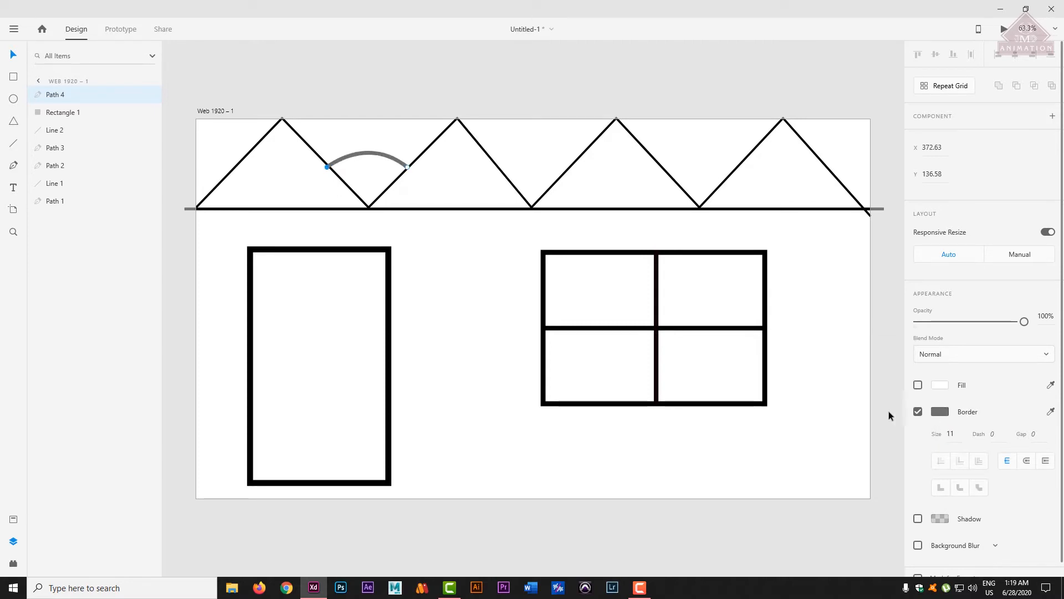
left_click(939, 411)
left_click_drag(844, 417, 869, 443)
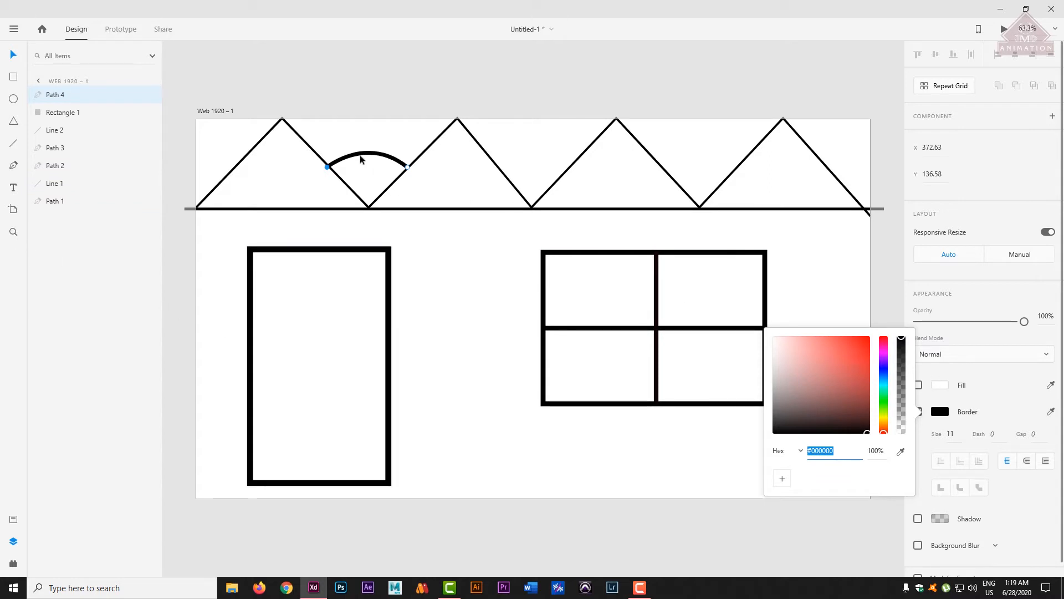
Step: Clear the artboard by deleting every roof, window, door and arc shape, and ready the Pen tool
left_click(13, 143)
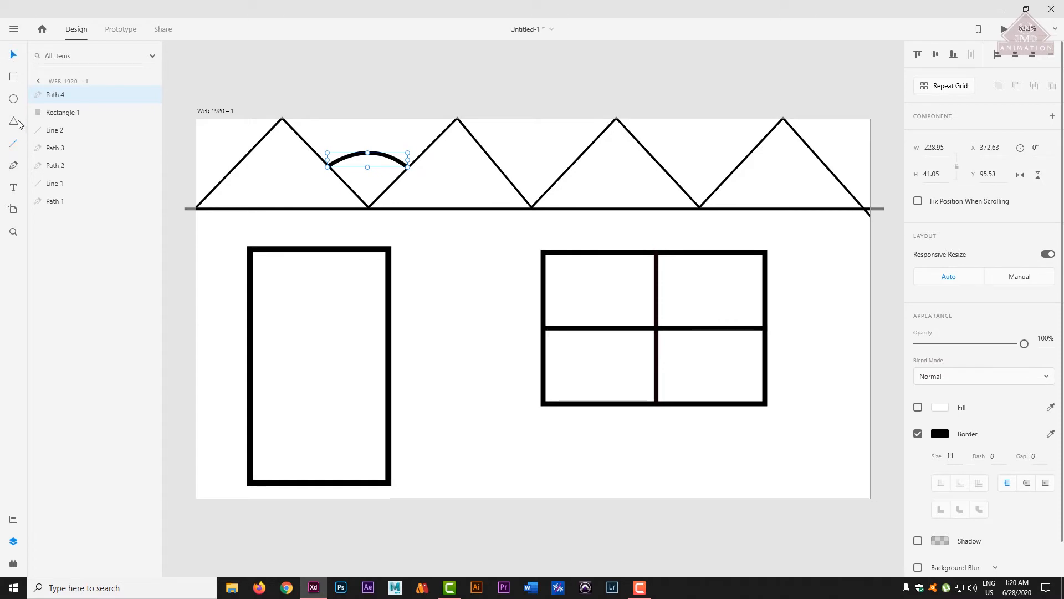
left_click(380, 238)
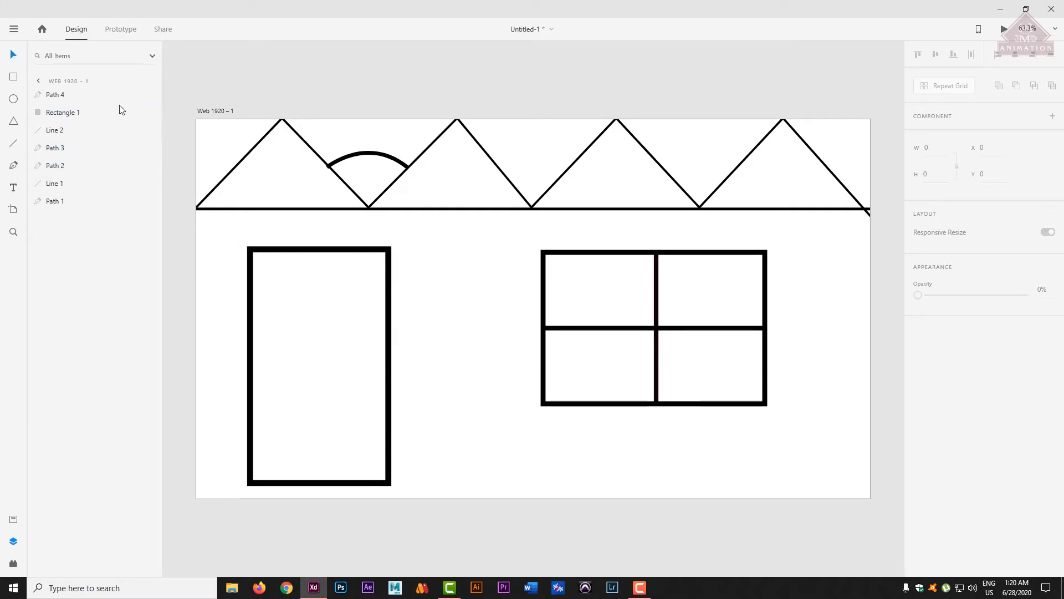
left_click_drag(165, 87, 873, 545)
key("Delete")
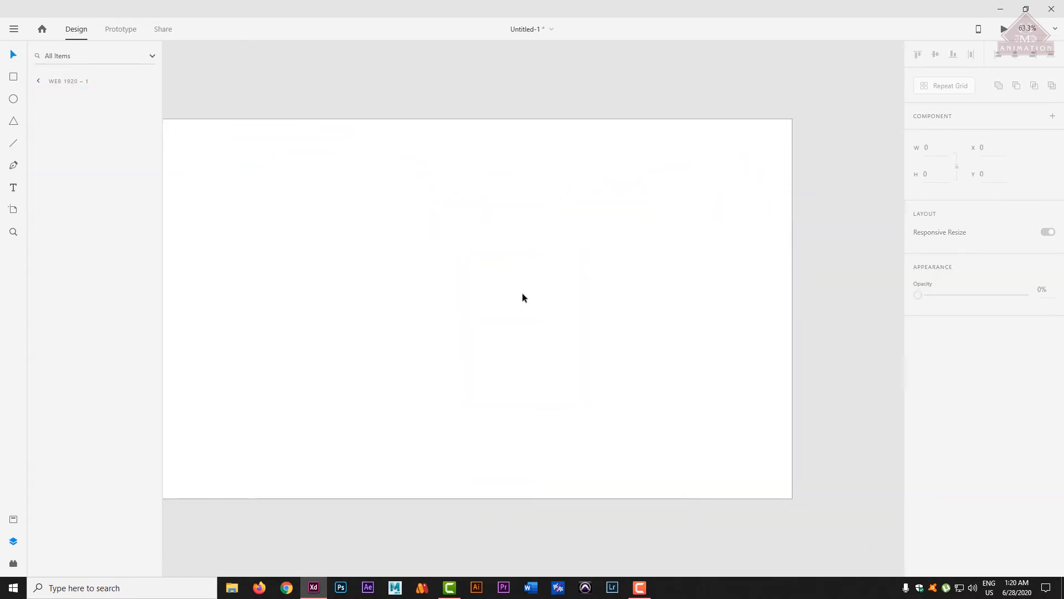
left_click_drag(507, 277, 545, 270)
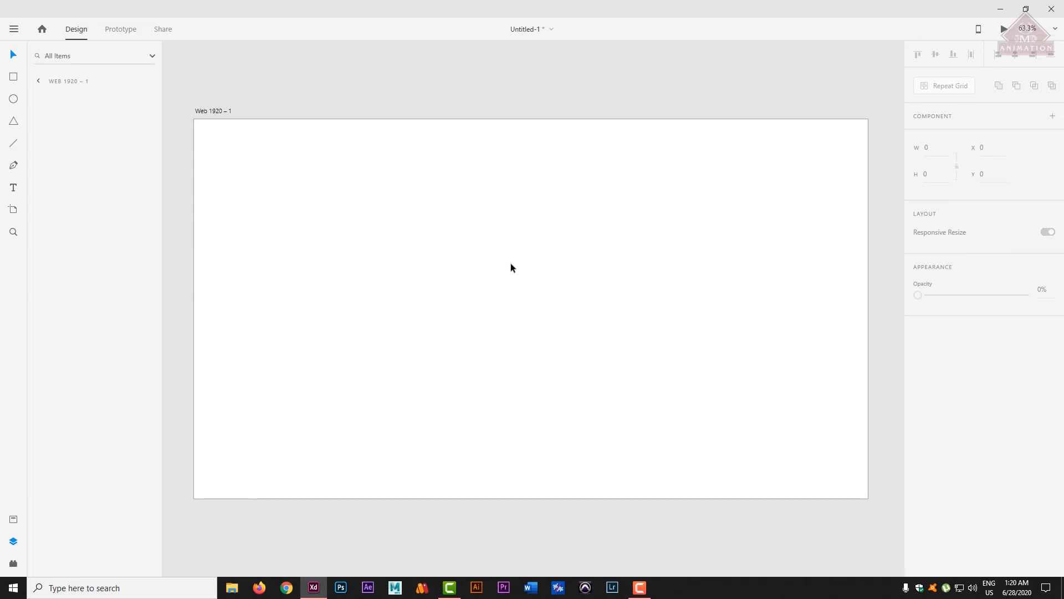
left_click(13, 165)
Step: Switch to Firefox and search Google Images for "flower"
left_click(259, 587)
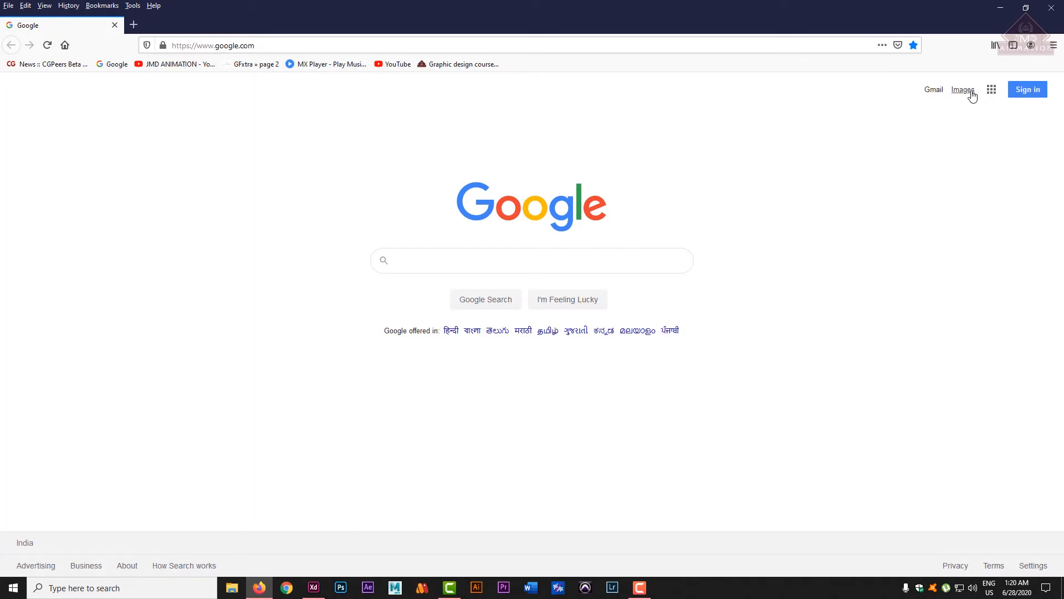
left_click(965, 91)
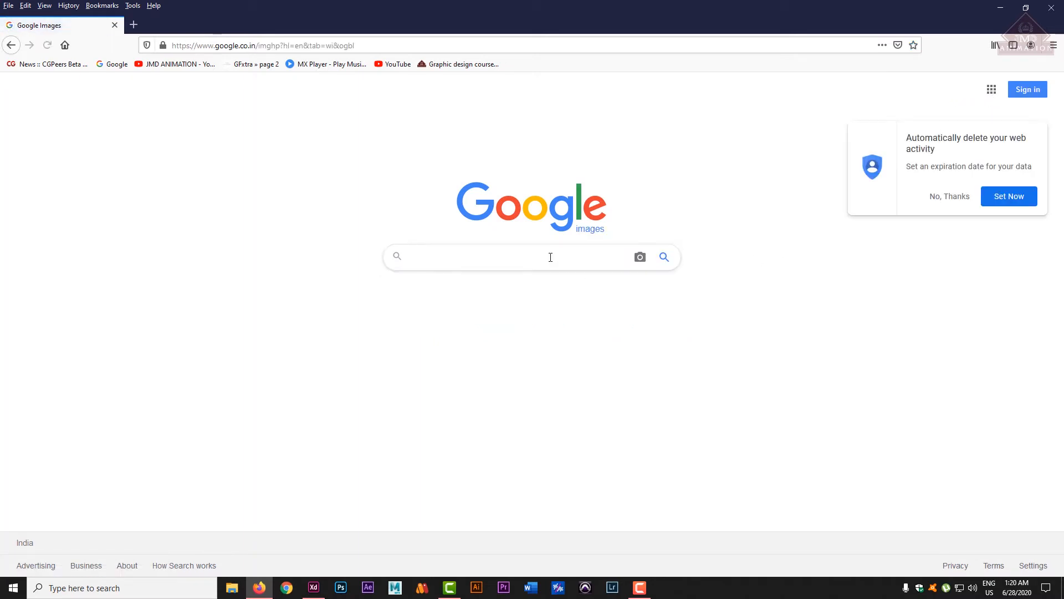
left_click(951, 198)
left_click(557, 252)
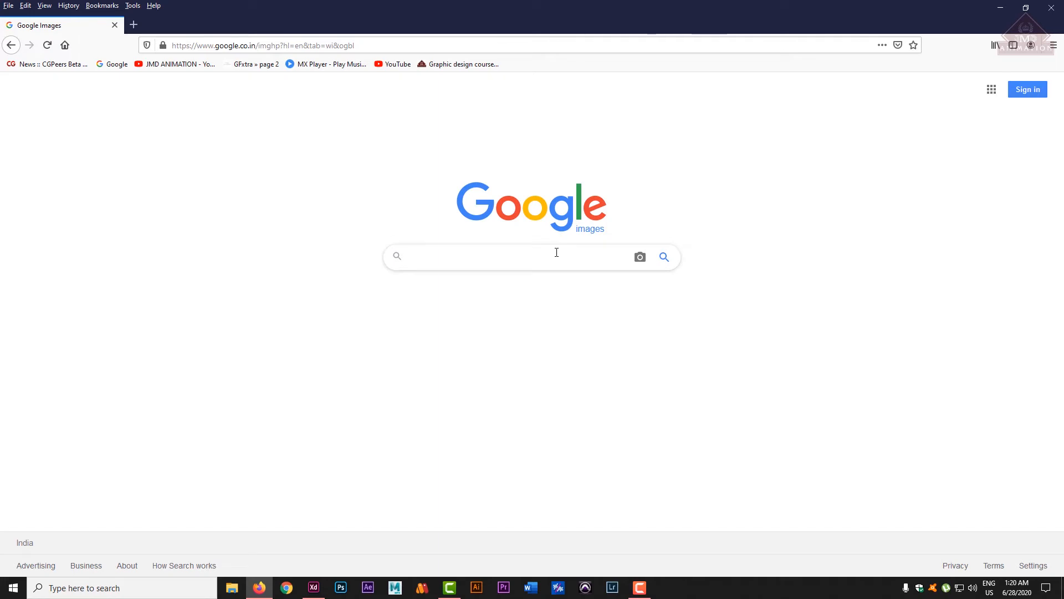
type("flower")
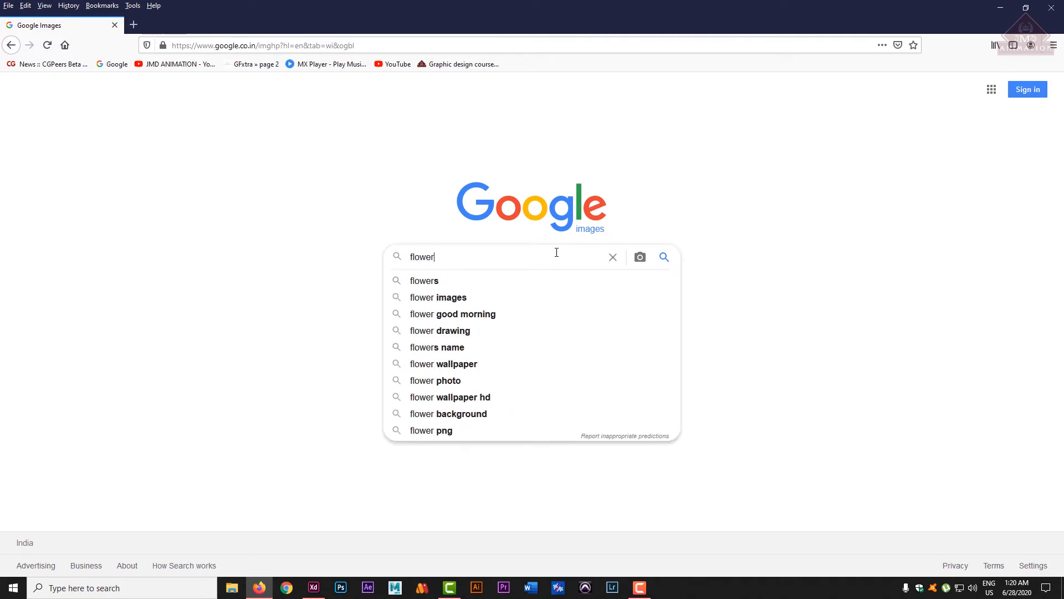
key("Return")
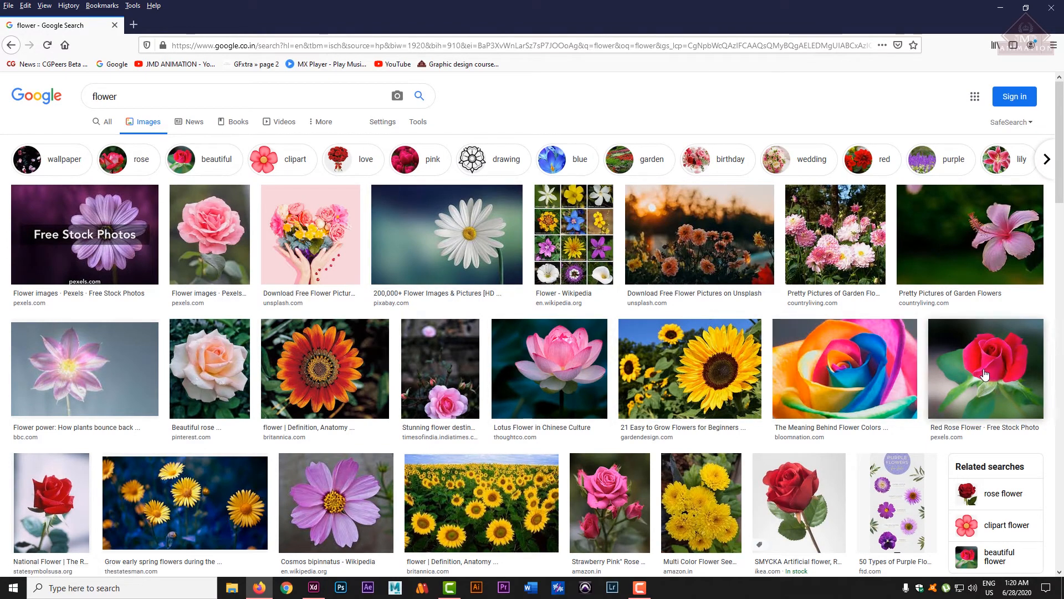
Step: Save BBC's pink star-shaped flower image to the Desktop as _111686371_pic1.png
left_click(88, 352)
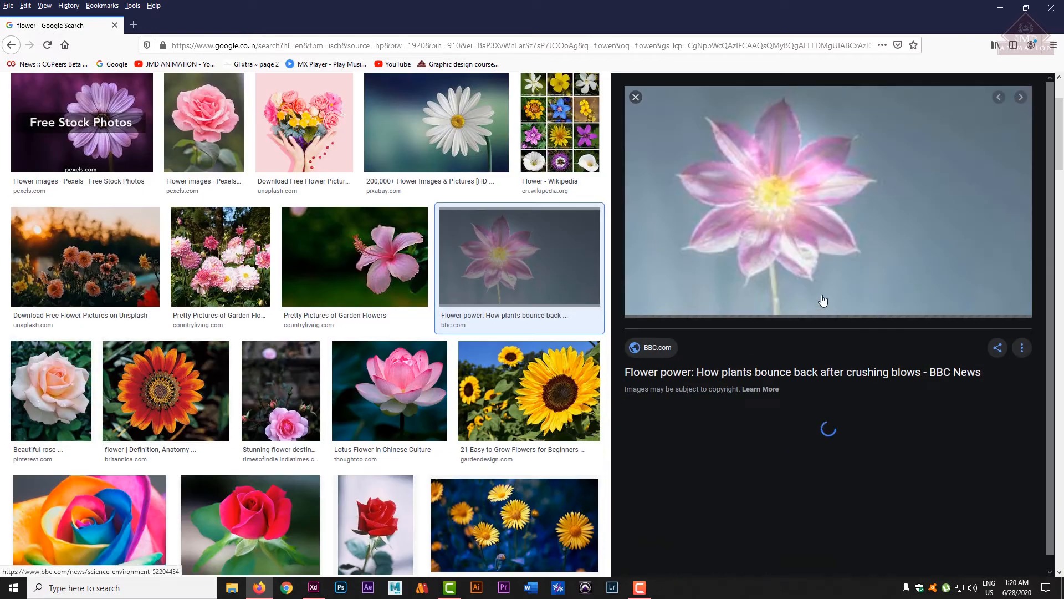
right_click(788, 188)
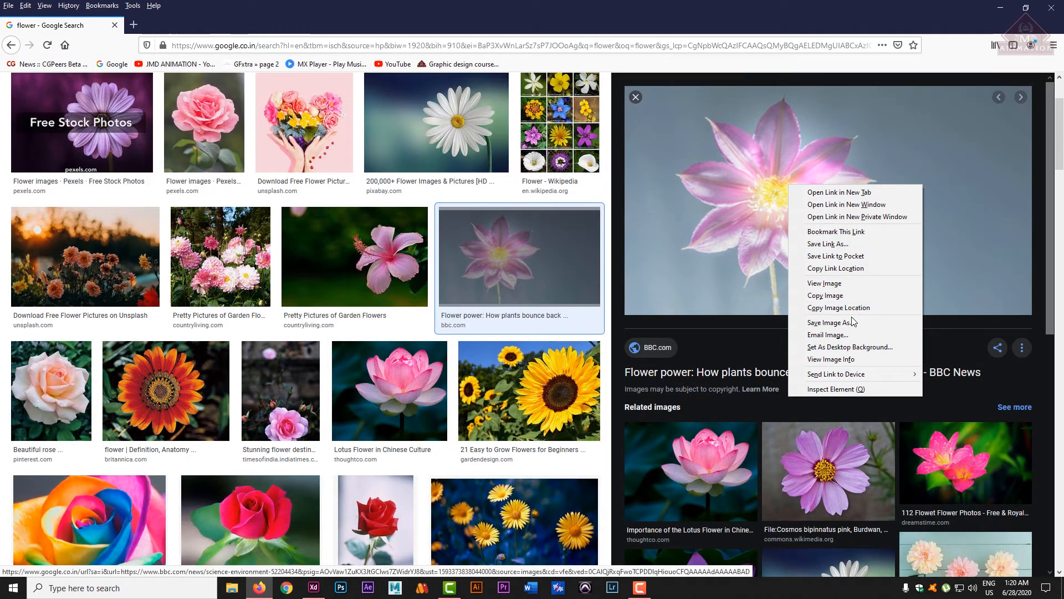
left_click(830, 322)
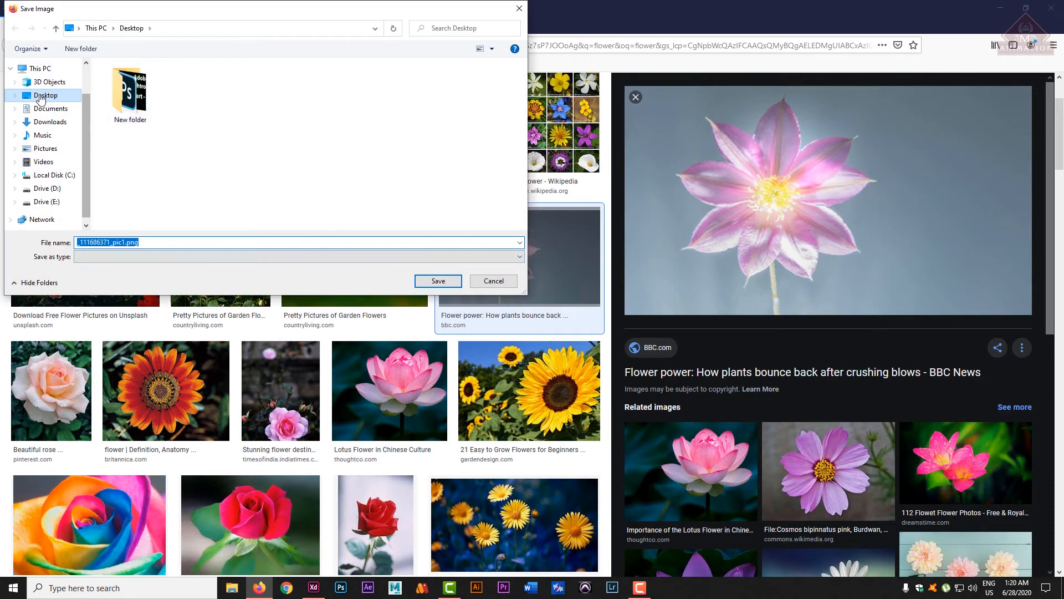
left_click(439, 281)
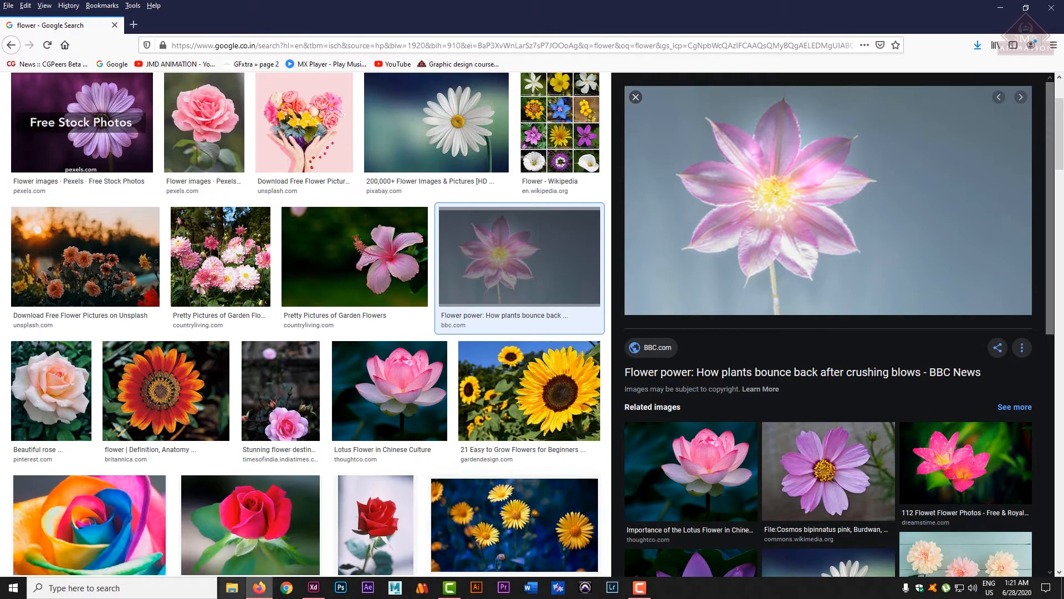
Step: Return to Adobe XD and import the saved flower picture _111686371_pic1 from the Desktop onto the artboard
left_click(257, 593)
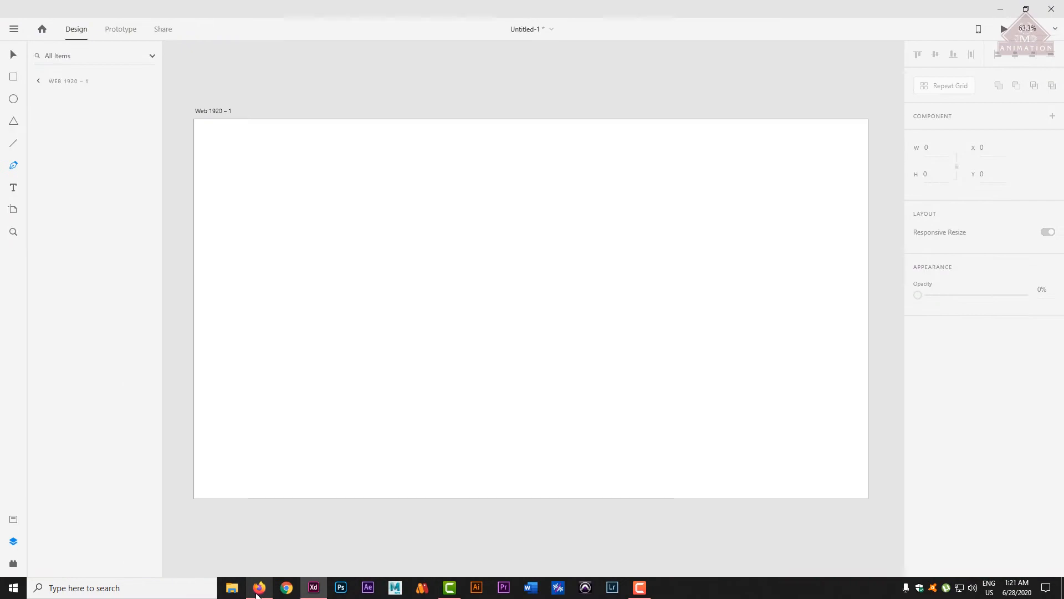
left_click(14, 31)
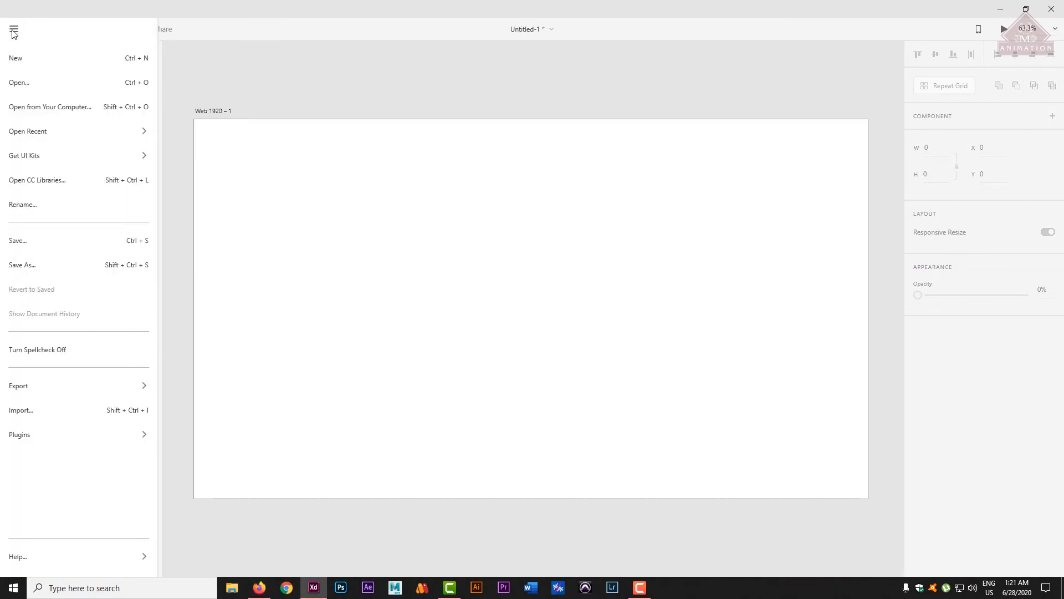
left_click(62, 418)
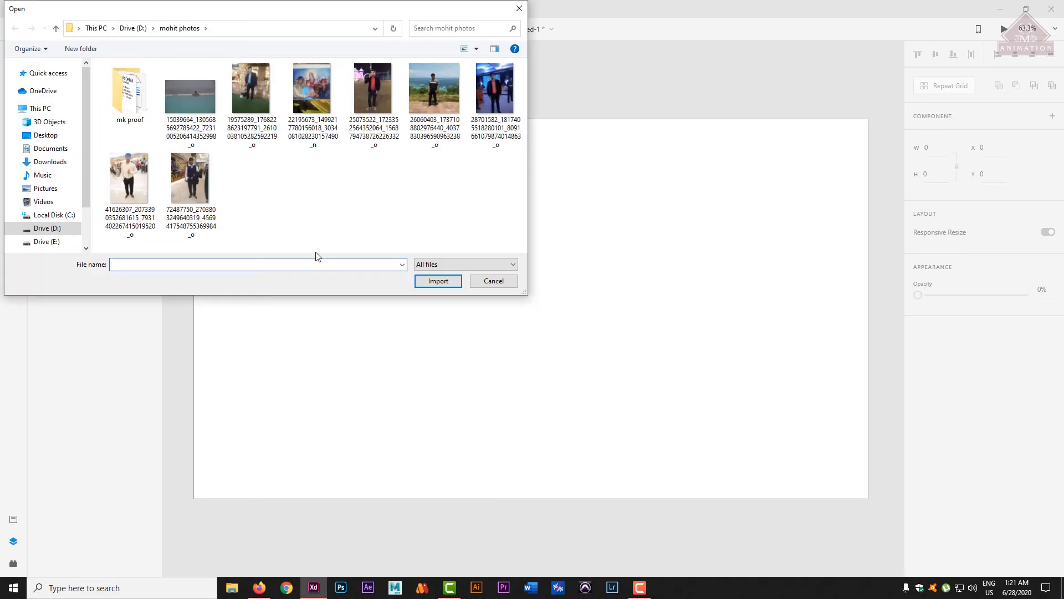
left_click(47, 136)
double_click(186, 110)
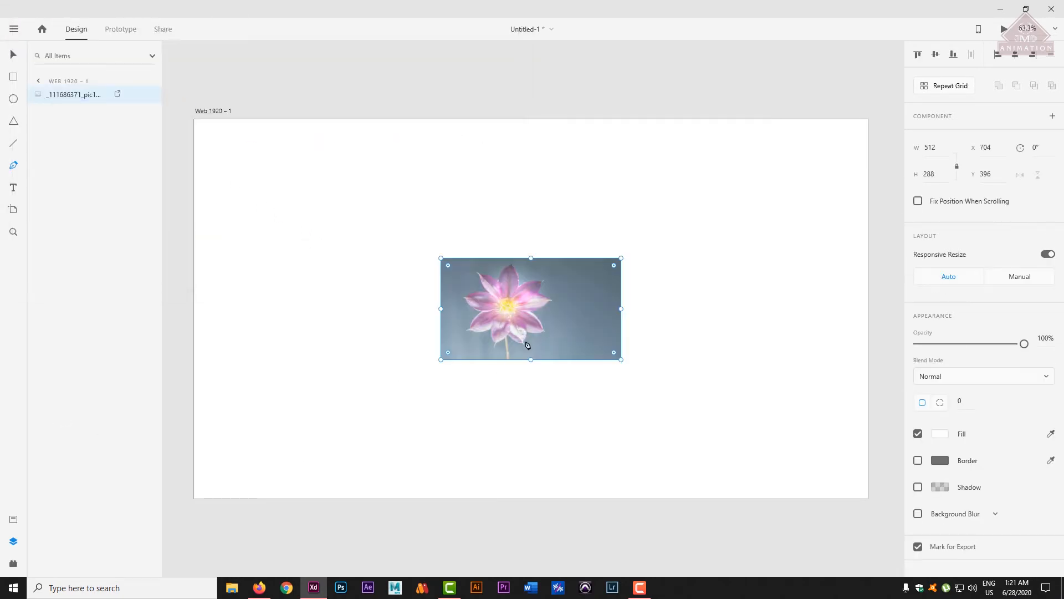
left_click(619, 359)
key("ctrl+z")
Step: Enlarge the flower picture to about 1048 × 589 px at X 281, Y 246, and lock it in place
left_click(13, 54)
left_click(353, 250)
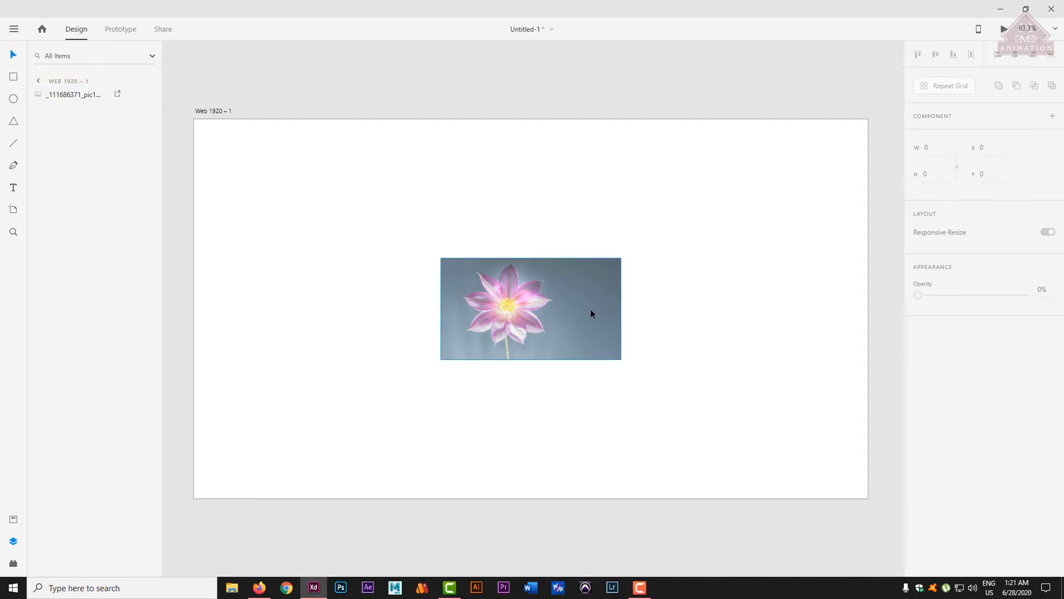
left_click(618, 358)
left_click_drag(620, 359, 809, 464)
left_click_drag(612, 330, 463, 277)
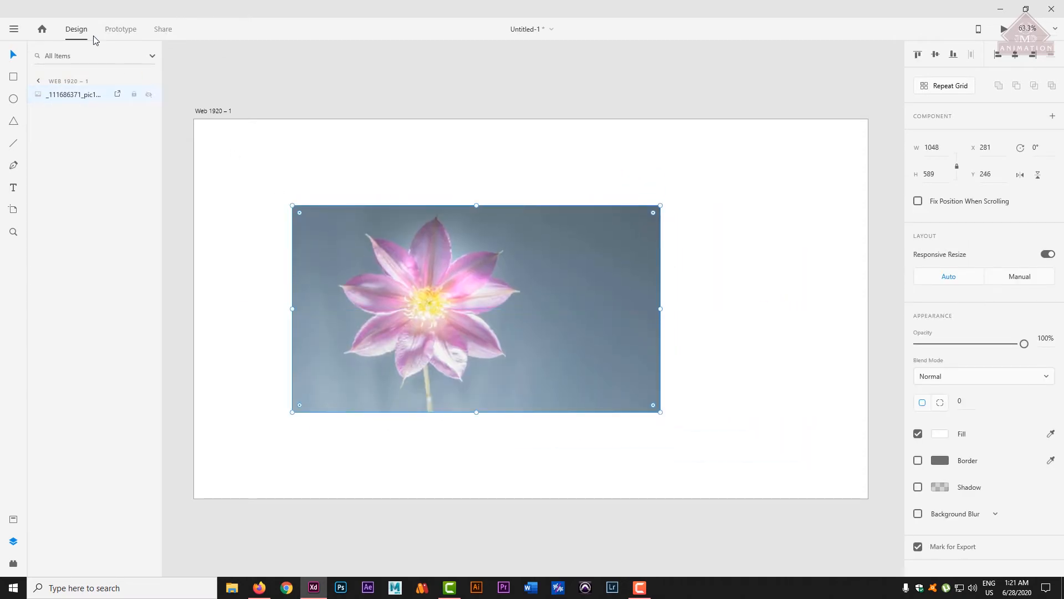
right_click(424, 278)
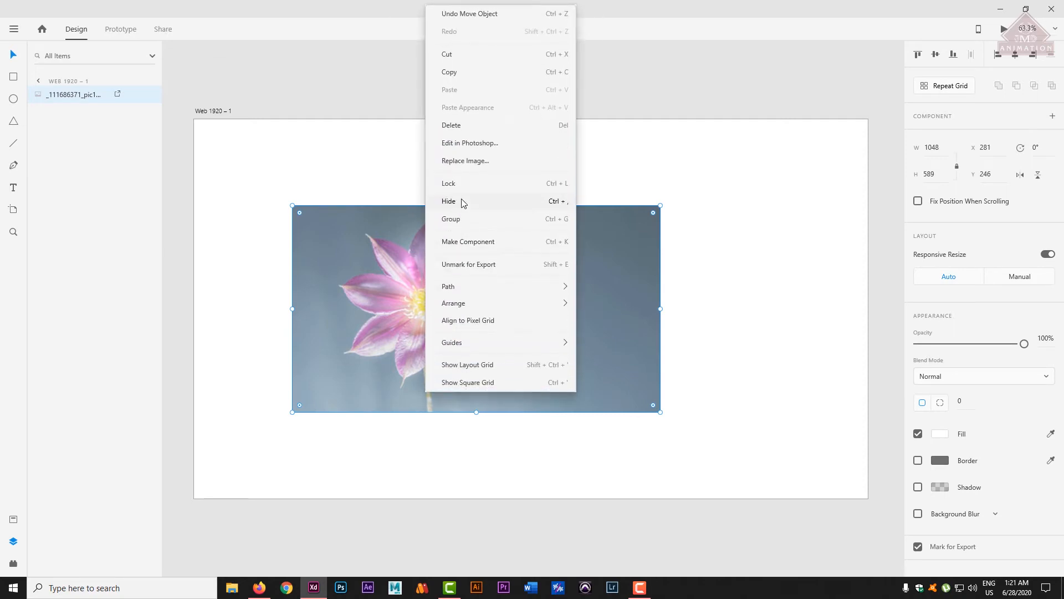
left_click(457, 184)
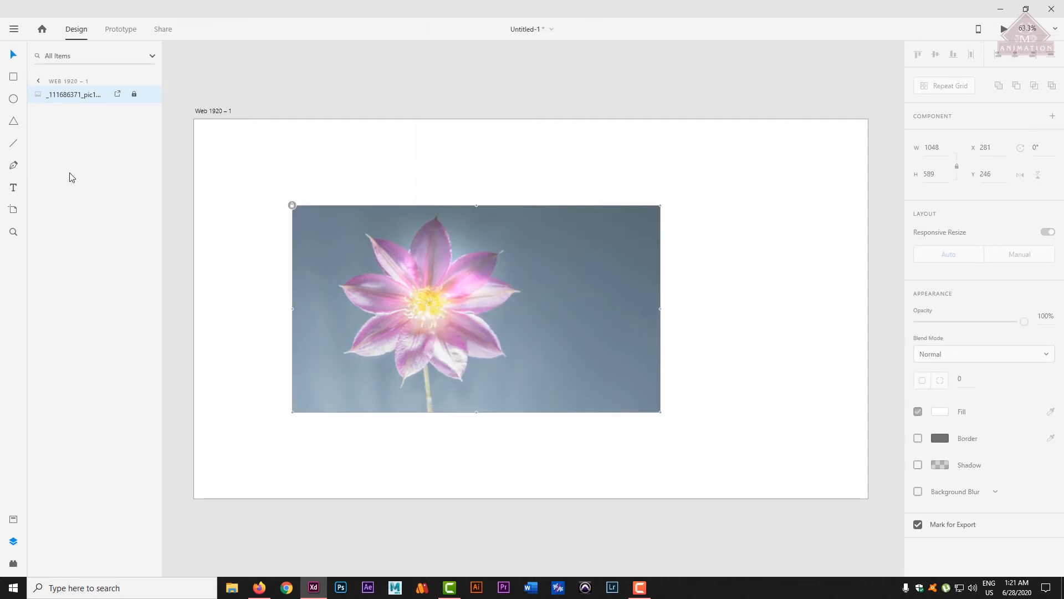
Step: Trace the edges of the top, upper-right and right petals with curved Pen tool segments, starting at the notch left of the top petal
left_click(408, 255)
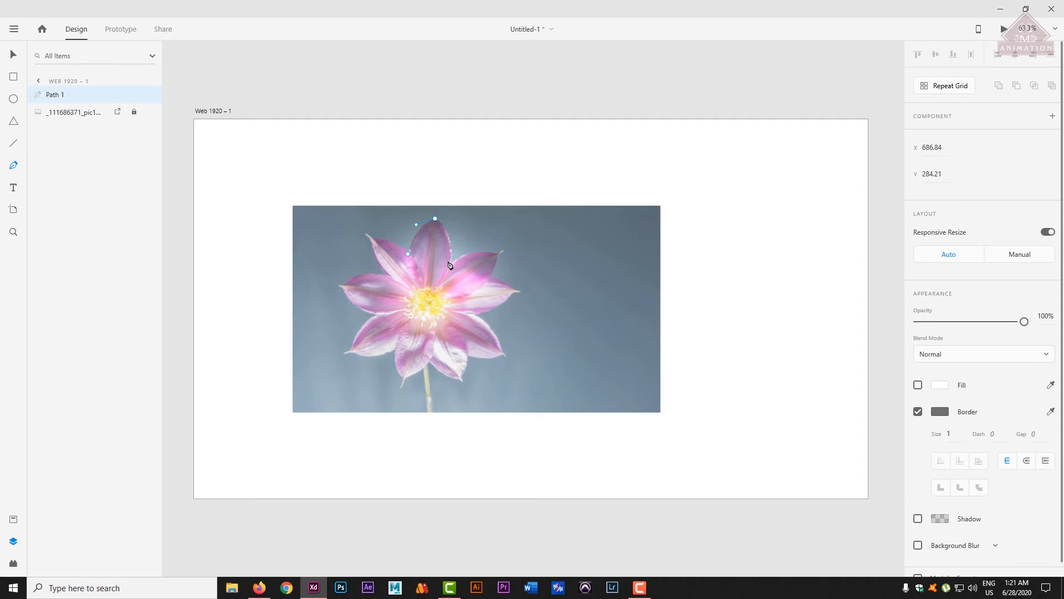
left_click_drag(451, 263, 452, 302)
left_click_drag(451, 261, 504, 262)
left_click_drag(490, 275, 485, 287)
left_click(491, 275)
left_click_drag(517, 291, 525, 303)
left_click(518, 291)
left_click_drag(477, 314, 463, 317)
left_click(476, 314)
Step: Continue the Pen tool outline around the lower-right, bottom and lower-left petals, turning at each notch
left_click_drag(467, 355, 403, 304)
left_click(468, 353)
left_click(394, 349)
left_click_drag(353, 350, 333, 336)
left_click(353, 350)
mouse_move(375, 314)
left_mouse_down()
mouse_move(391, 318)
mouse_move(394, 305)
left_mouse_up()
left_click(376, 314)
Step: Trace the left and upper-left petals and close the flower outline at its starting point
left_click_drag(340, 287, 327, 267)
left_click(339, 287)
left_click_drag(383, 275, 409, 289)
left_click(383, 275)
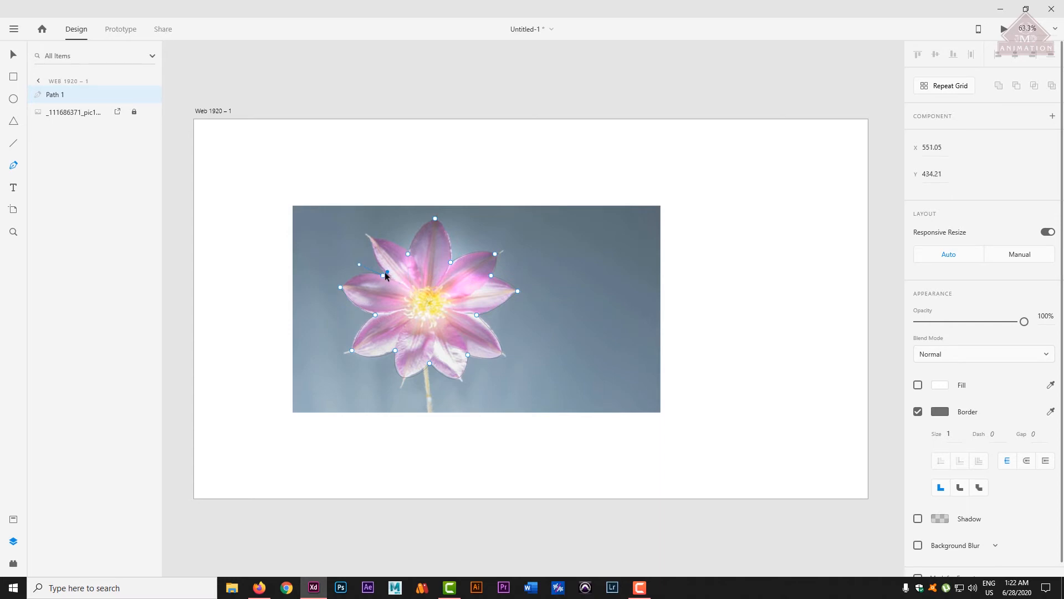
left_click(367, 220)
left_click(371, 238)
left_click(408, 254)
mouse_move(408, 254)
left_mouse_down()
mouse_move(419, 274)
mouse_move(410, 256)
left_mouse_up()
left_click_drag(950, 430, 936, 434)
type("05")
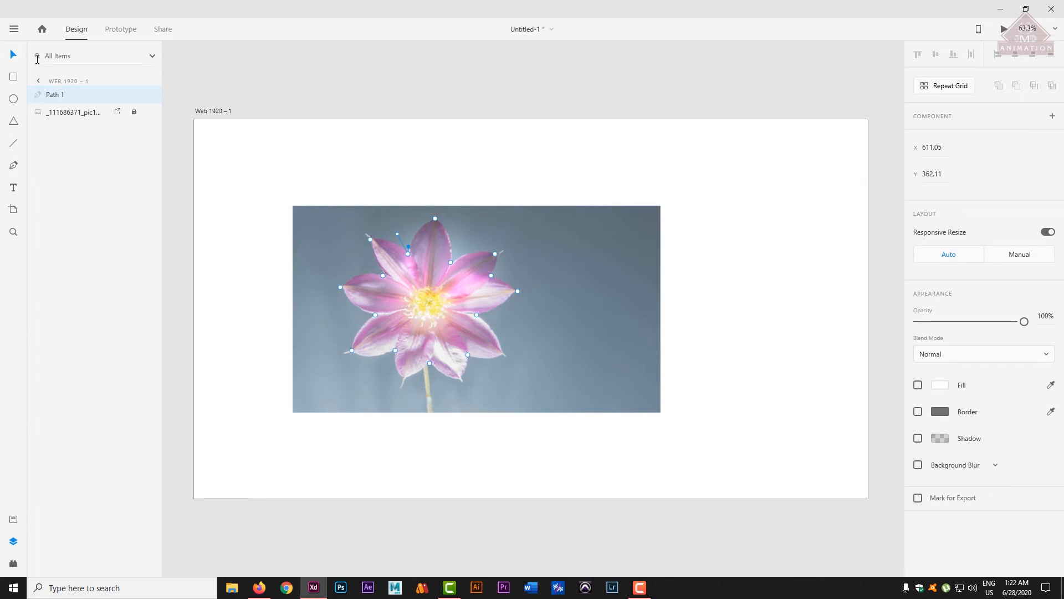
key("ctrl+z")
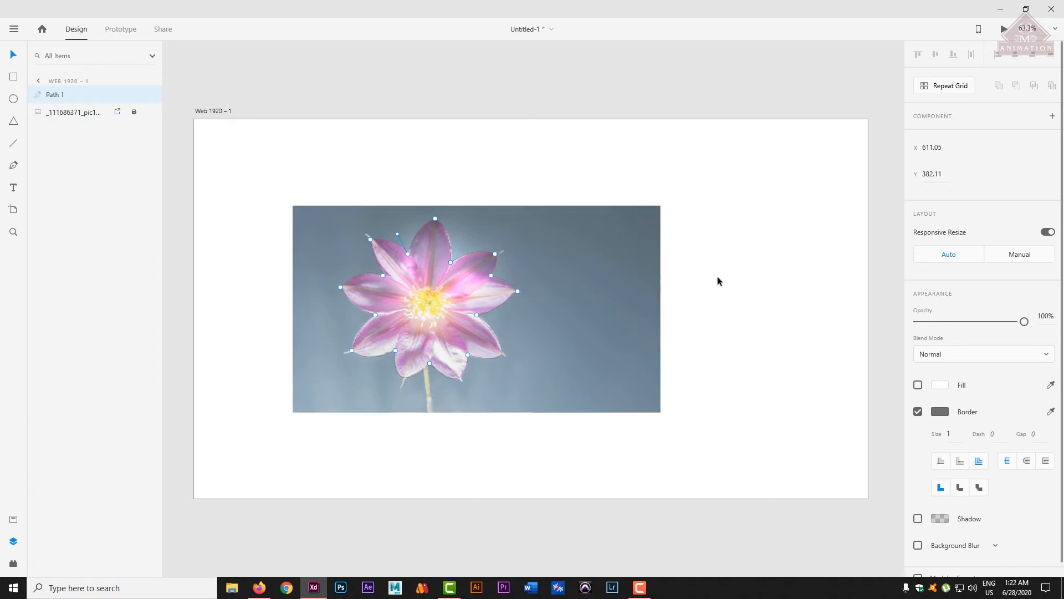
Step: Set the border size of the traced flower outline to 15
left_click(470, 324)
left_click(483, 316)
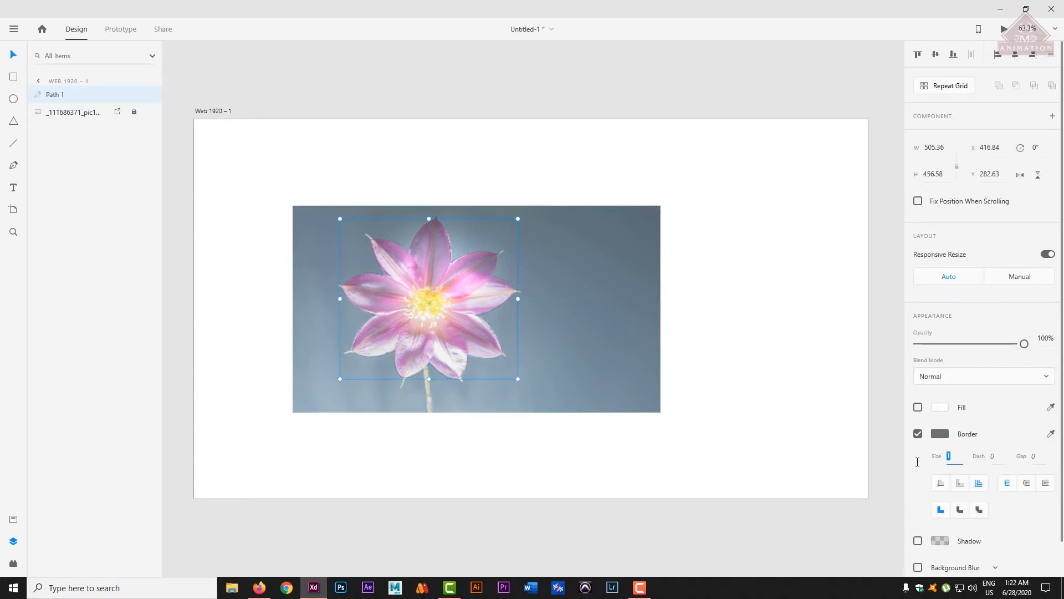
key("Up")
key("Up")
key("Up")
key("Up")
key("Up")
key("Up")
key("Up")
key("Up")
key("Up")
key("Up")
key("Up")
key("Up")
key("Up")
key("Up")
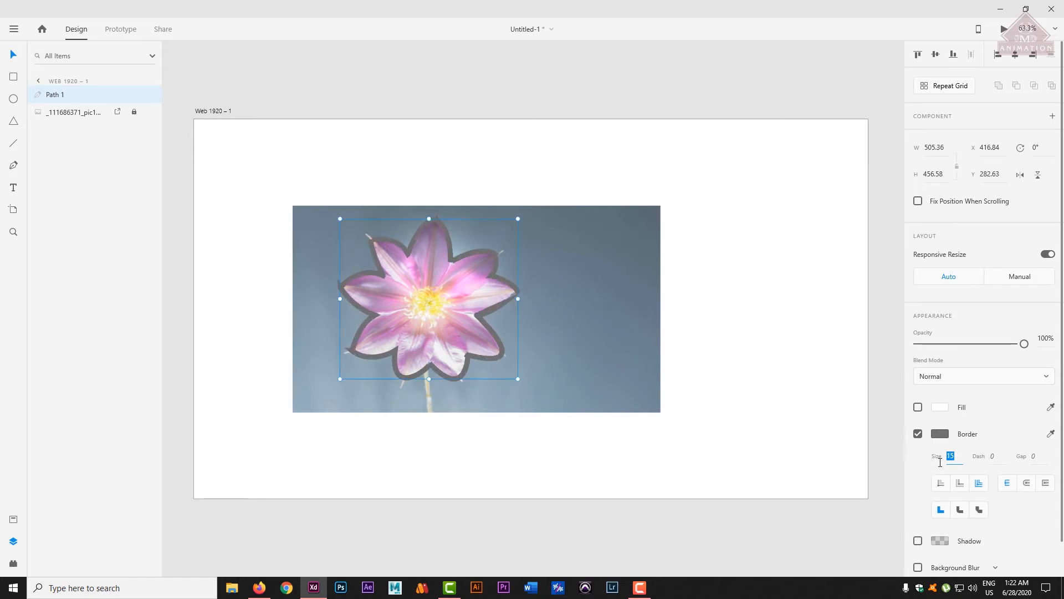
Step: Set the flower outline's border colour to black #000000
left_click(939, 433)
left_click(867, 455)
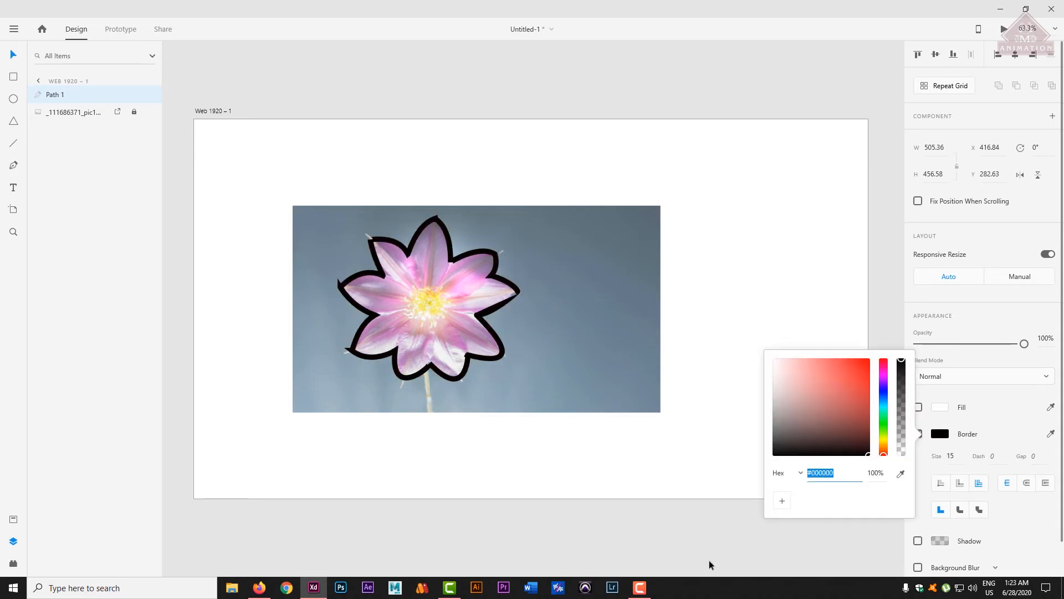
left_click(552, 479)
key("Escape")
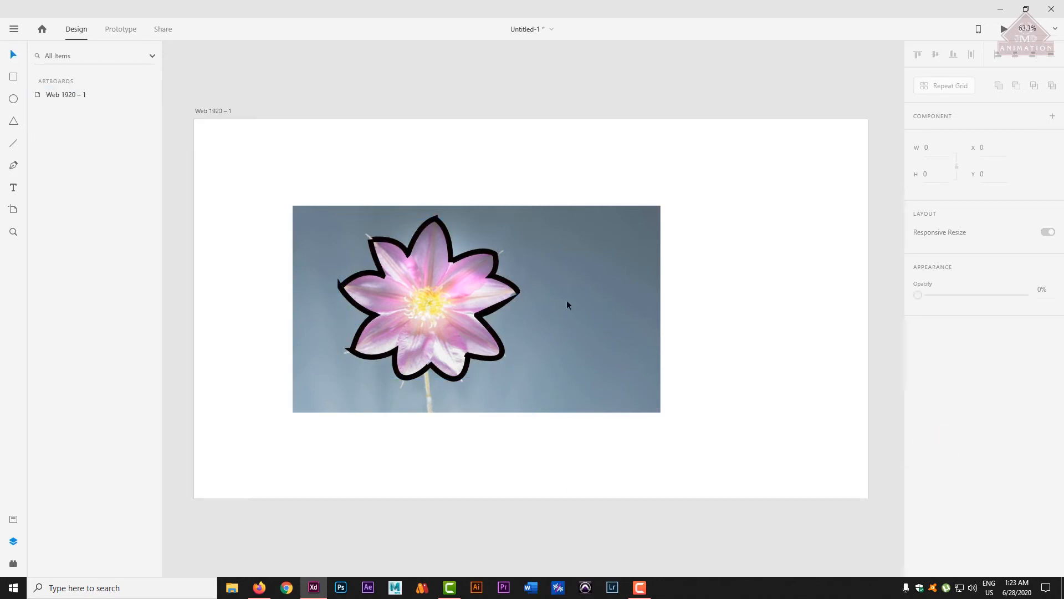
Step: Unlock the flower picture to move it to X 797, Y 98, and lock it again there
left_click(606, 278)
right_click(606, 278)
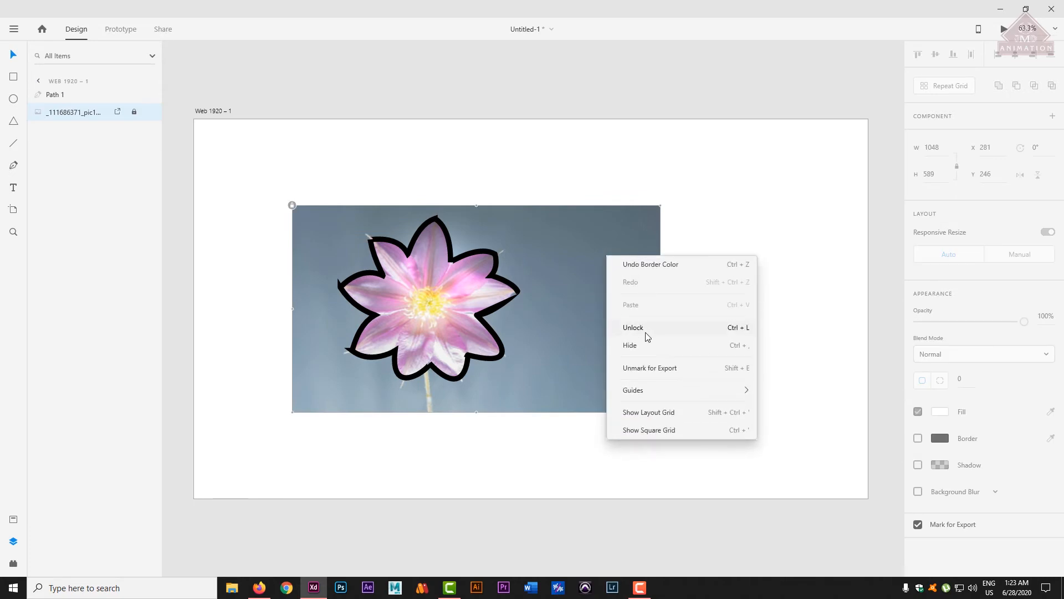
left_click(645, 333)
left_click_drag(613, 311, 737, 255)
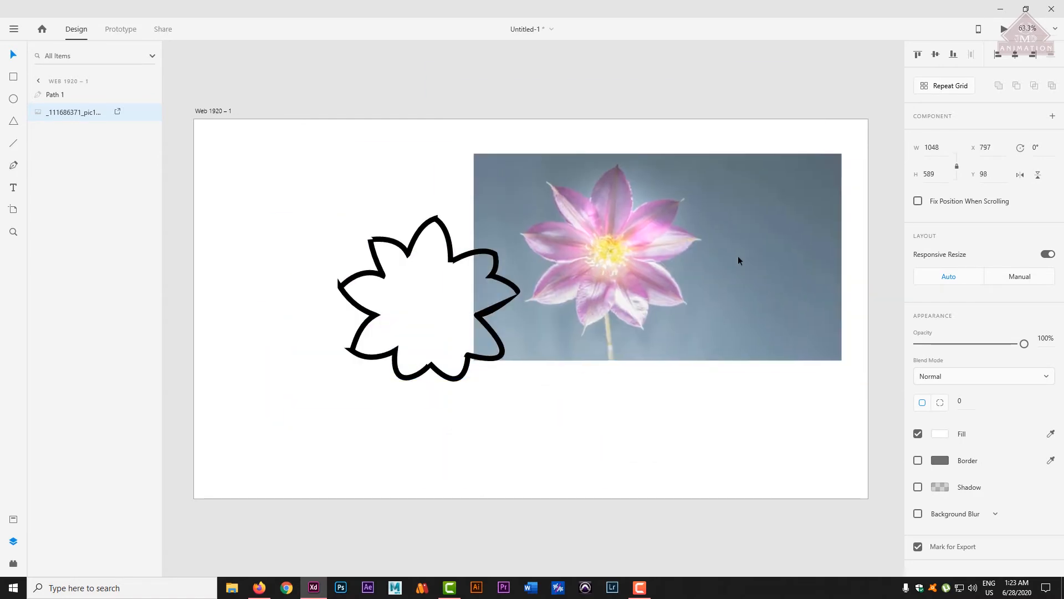
right_click(698, 250)
left_click(737, 182)
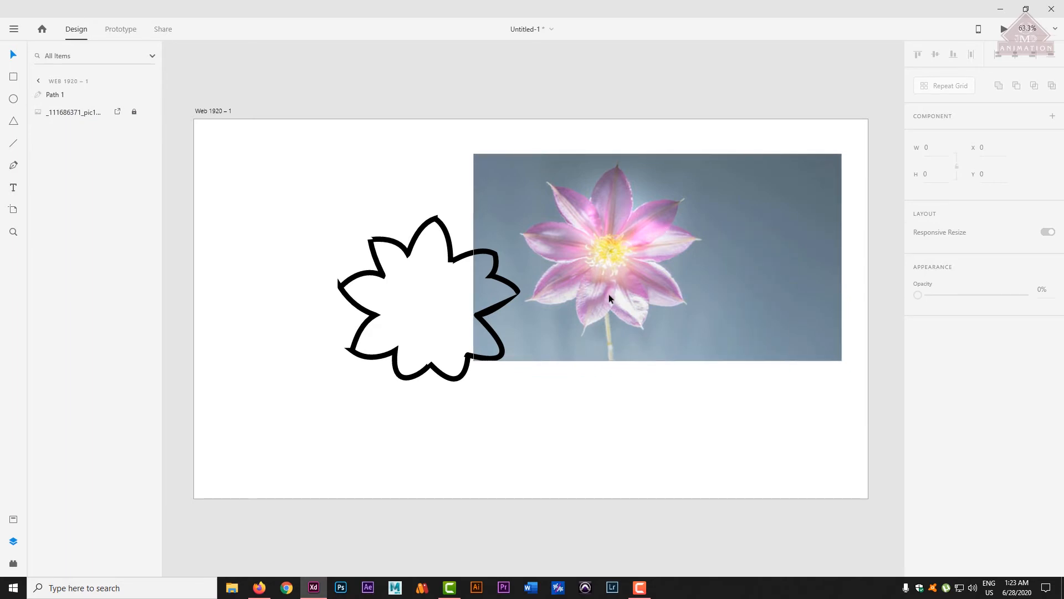
Step: Unlock the flower picture and delete it, keeping only the traced outline
right_click(660, 248)
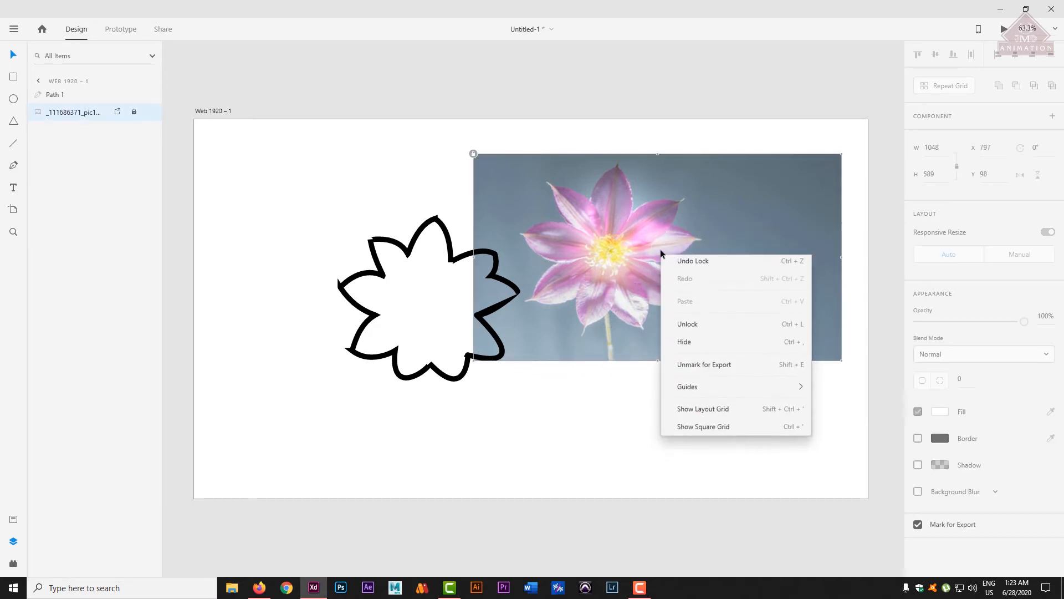
left_click(700, 326)
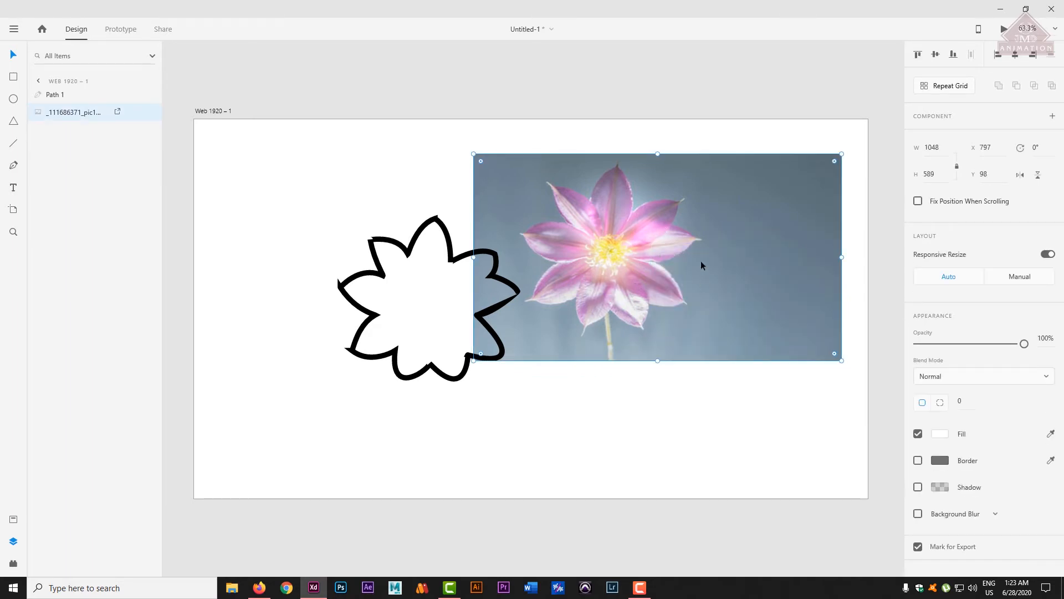
key("Delete")
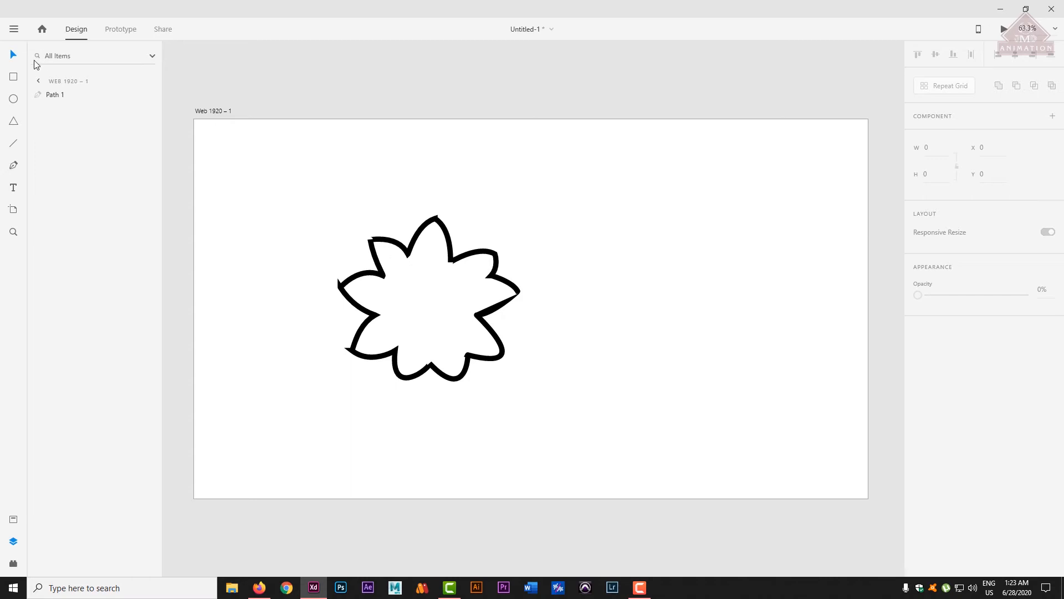
Step: Fill the traced flower outline with bright green #25DB25
left_click(374, 254)
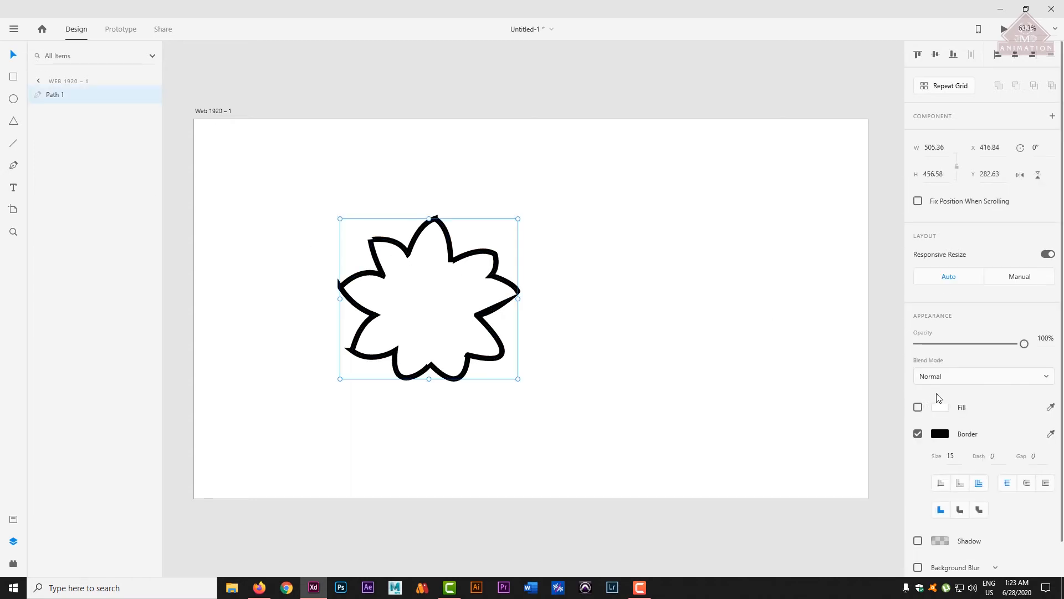
left_click(939, 407)
left_click(852, 358)
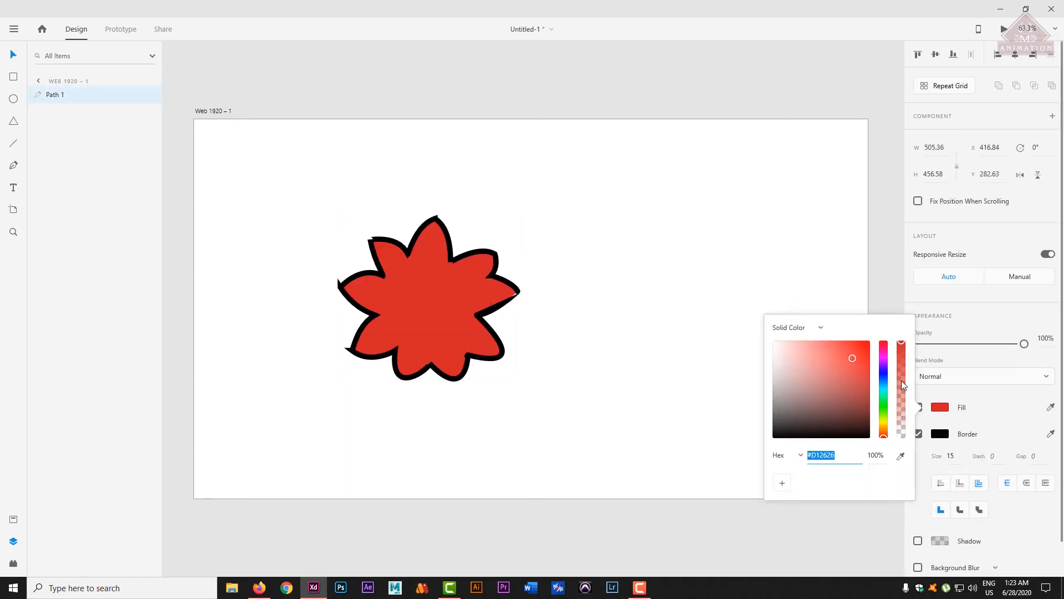
left_click(883, 405)
left_click(854, 354)
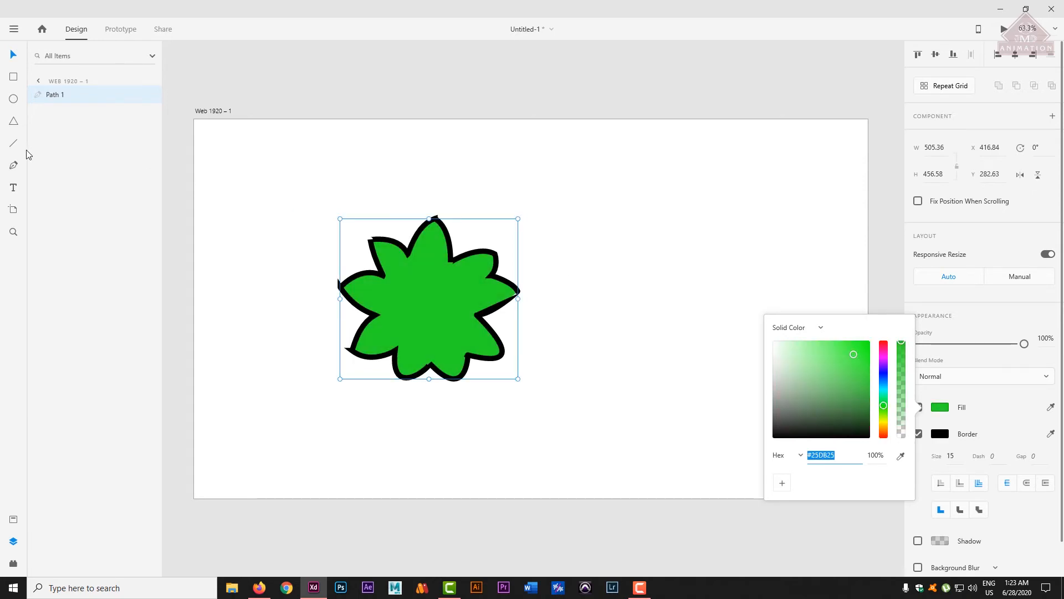
Step: Draw a closed shape beside the flower with the Pen tool, using straight upper and left edges and curved right and lower sides
left_click(13, 168)
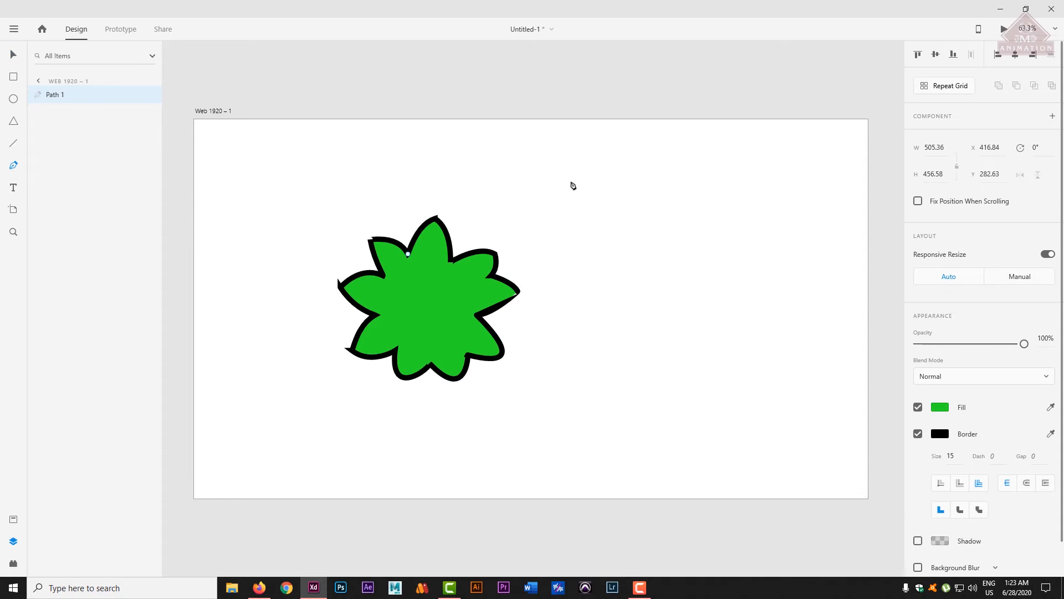
left_click(570, 180)
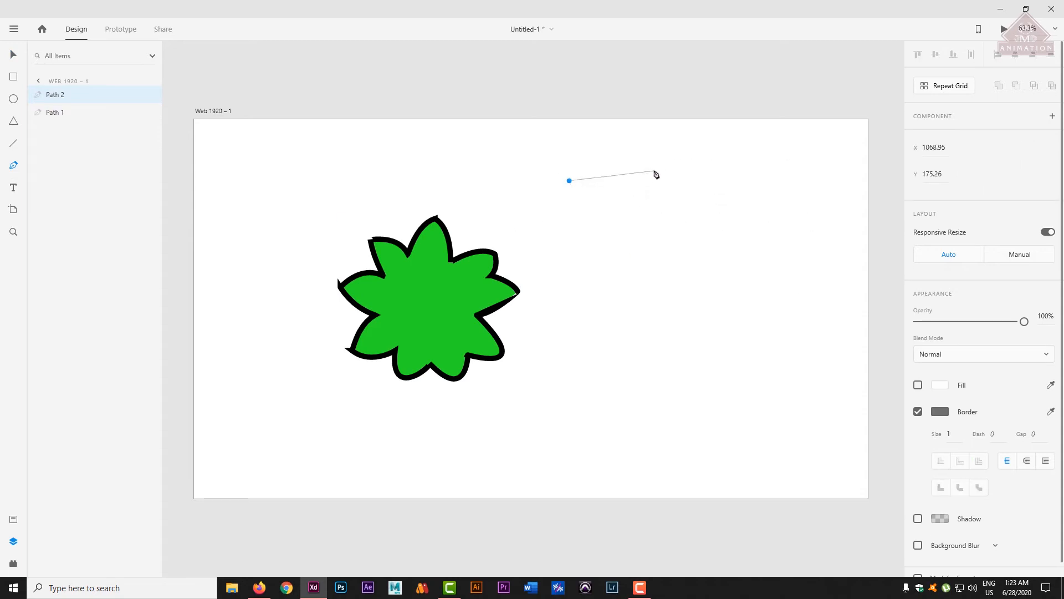
left_click(682, 180)
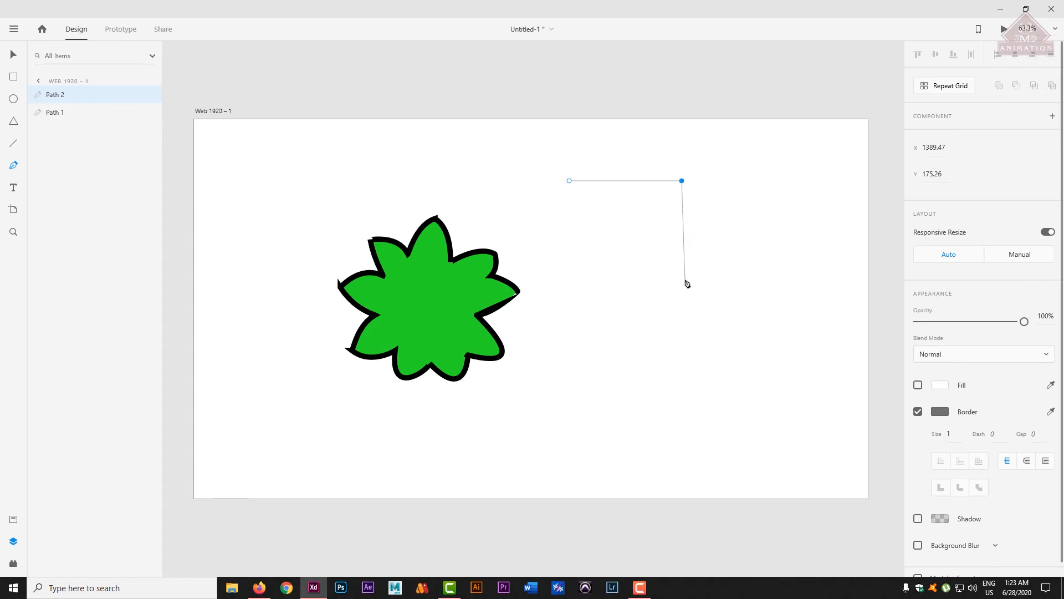
left_click_drag(686, 281, 625, 336)
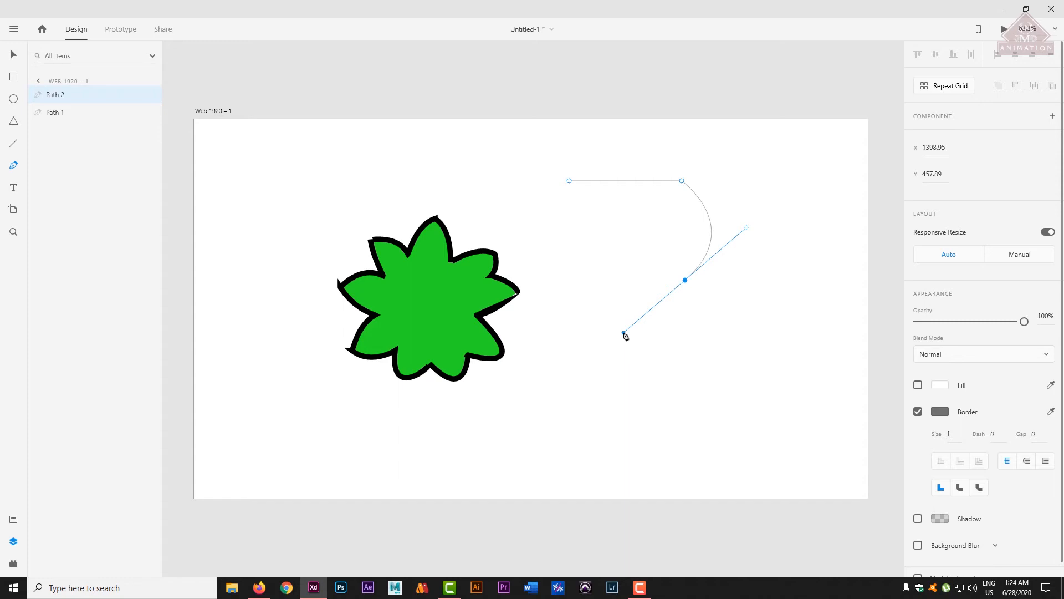
left_click_drag(625, 334, 628, 327)
left_click_drag(569, 261, 523, 195)
left_click_drag(522, 194, 568, 260)
left_click(569, 181)
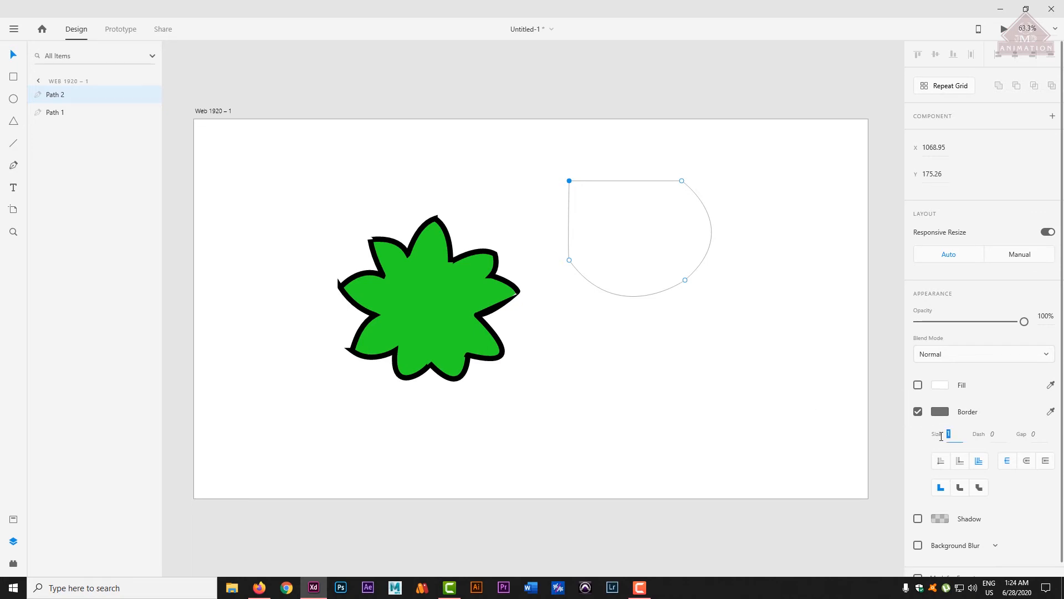
Step: Set the border size of the new curved shape to 14
key("Up")
key("Up")
key("Up")
key("Up")
key("Up")
key("Up")
key("Up")
key("Up")
key("Up")
key("Up")
key("Up")
key("Up")
key("Up")
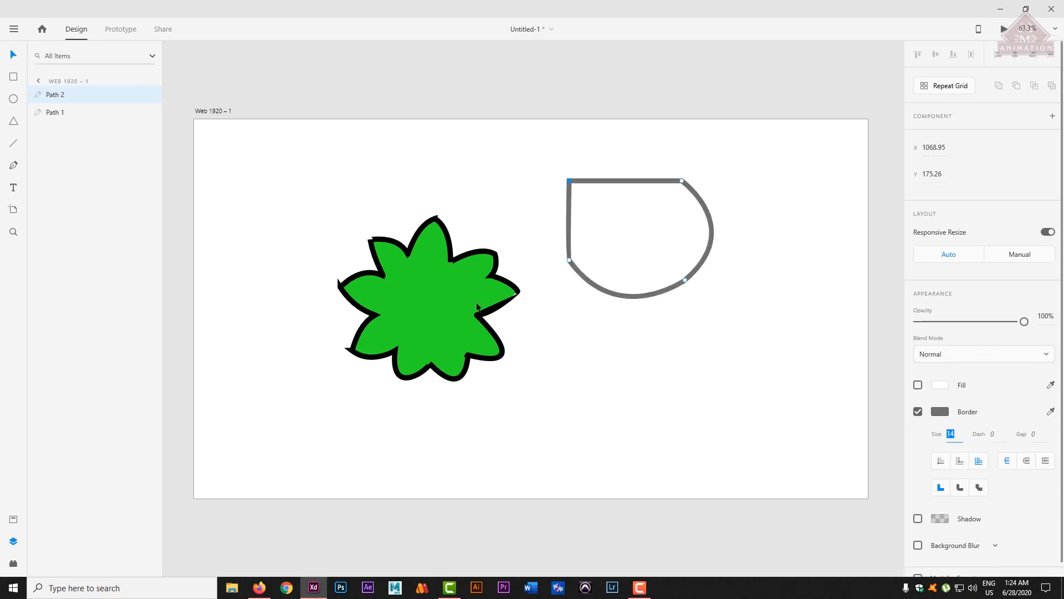
Step: Delete the green flower and the curved shape so that the artboard is empty
left_click_drag(209, 86, 715, 421)
key("Delete")
left_click_drag(224, 185, 671, 440)
key("Delete")
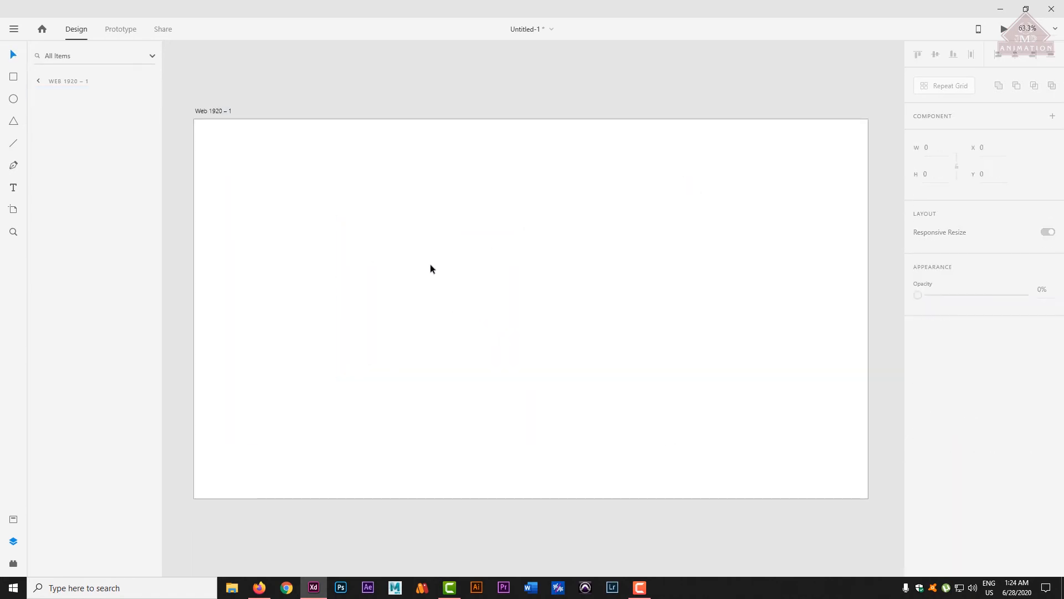
Step: Draw a closed pointed arch about 142 wide and 180 high with the Pen tool, with curved sides and a straight base
left_click(13, 164)
left_click(403, 261)
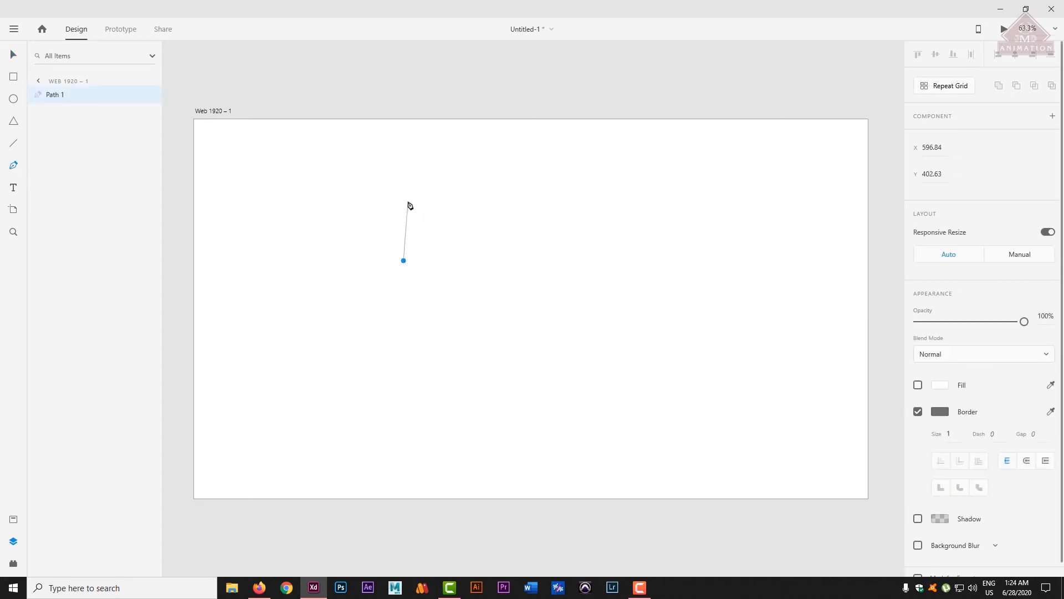
left_click_drag(429, 197, 468, 182)
left_click_drag(465, 180, 411, 208)
mouse_move(451, 257)
left_mouse_down()
mouse_move(447, 316)
mouse_move(463, 311)
mouse_move(455, 320)
mouse_move(451, 259)
left_mouse_up()
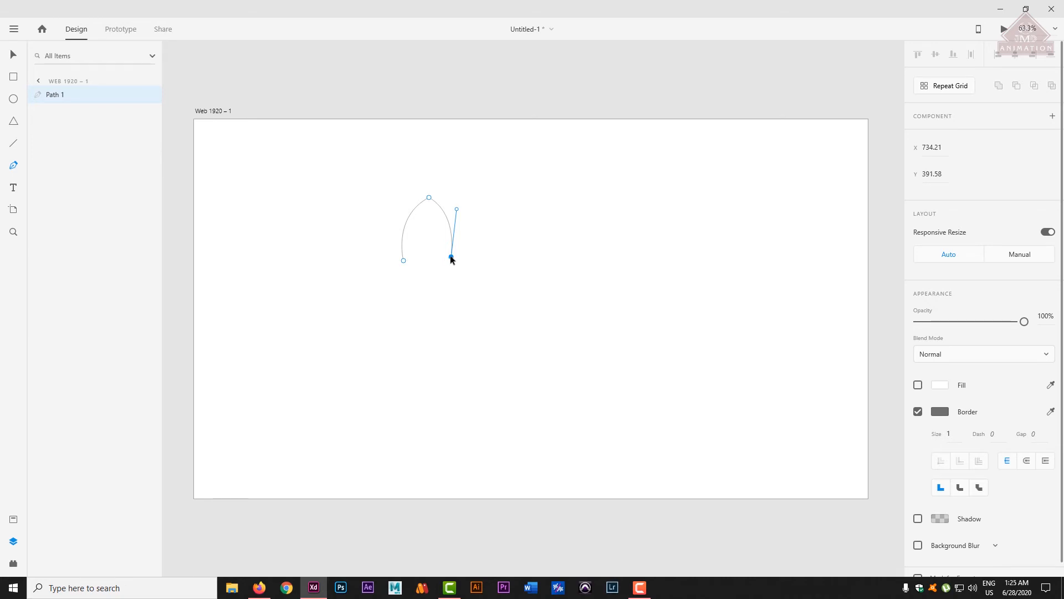
left_click(404, 260)
key("Escape")
Step: Set the border size of the pointed arch to 15
left_click(942, 433)
type("15")
key("Return")
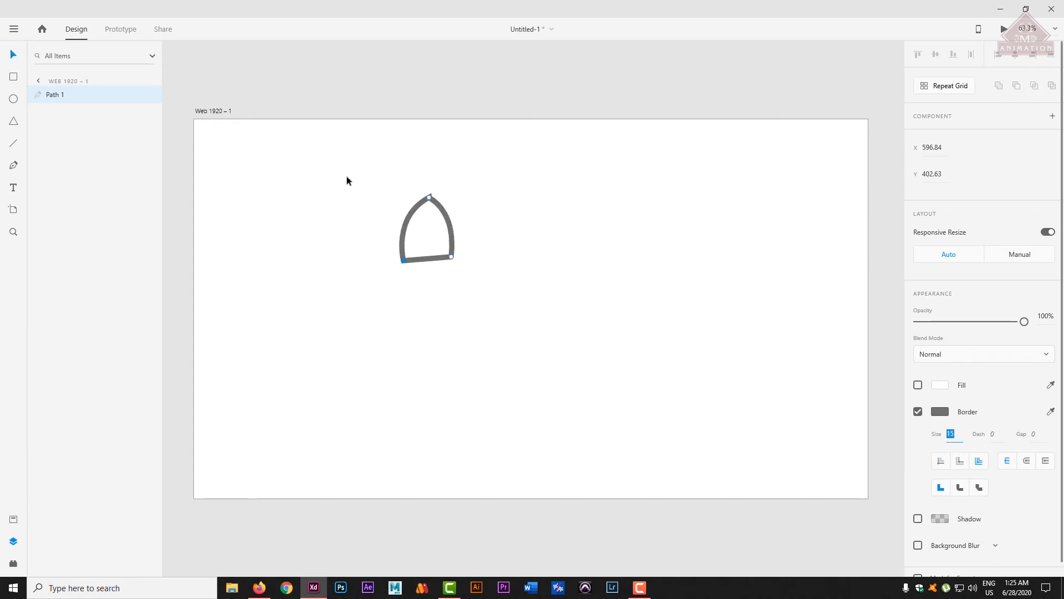
Step: Delete the pointed arch from the artboard
key("BackSpace")
left_click_drag(276, 145, 573, 327)
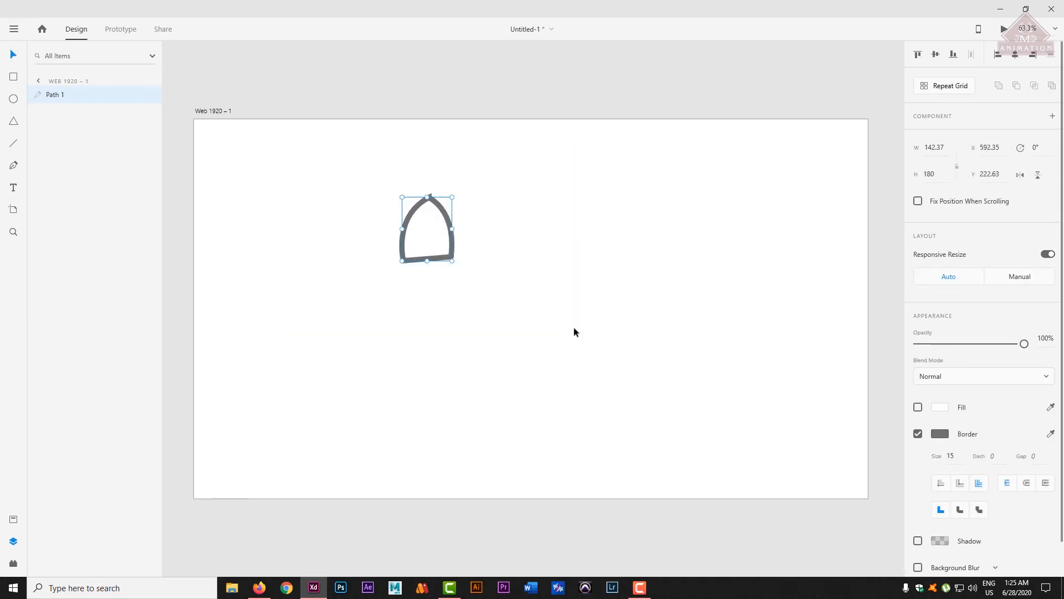
key("Delete")
Step: Draw an open path of two curves meeting at a corner point, about 627 by 349, with the Pen tool and delete it
left_click(14, 165)
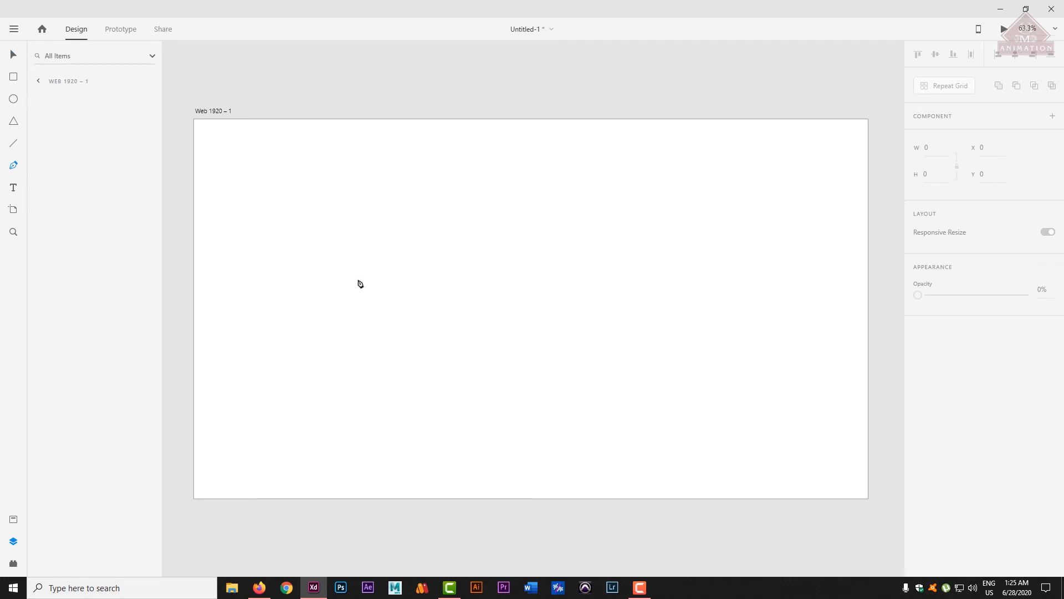
left_click(357, 219)
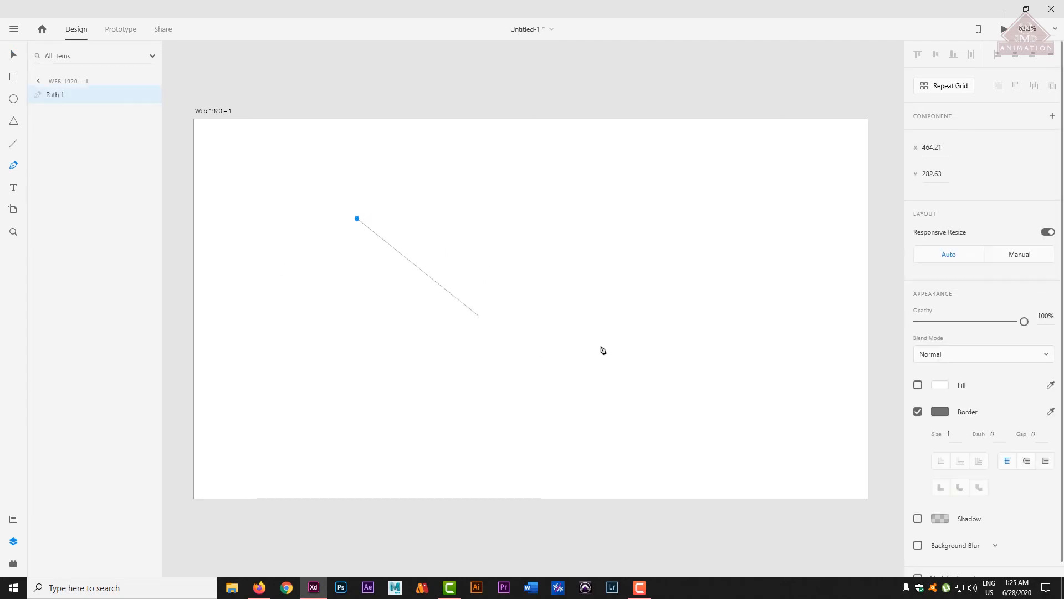
left_click_drag(514, 218, 589, 272)
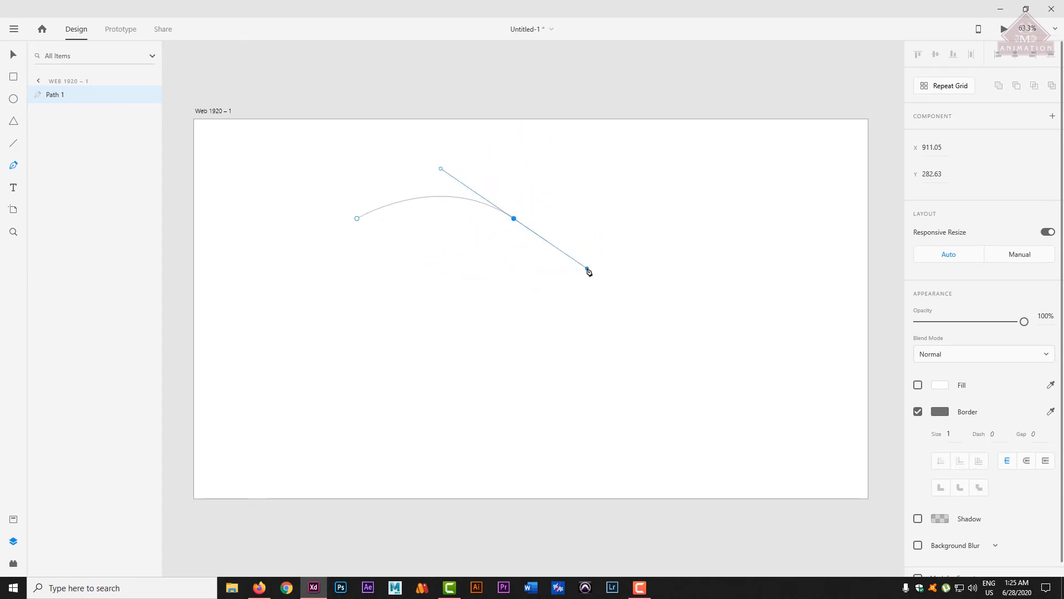
left_click_drag(588, 271, 518, 216)
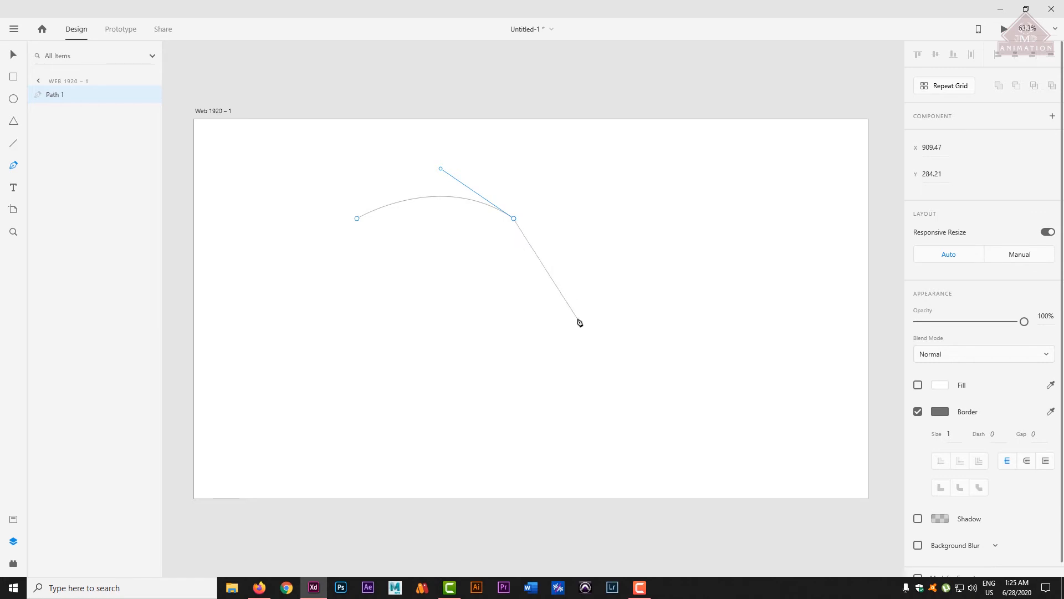
mouse_move(577, 319)
left_mouse_down()
mouse_move(554, 408)
mouse_move(597, 411)
mouse_move(611, 386)
mouse_move(670, 350)
mouse_move(578, 322)
left_mouse_up()
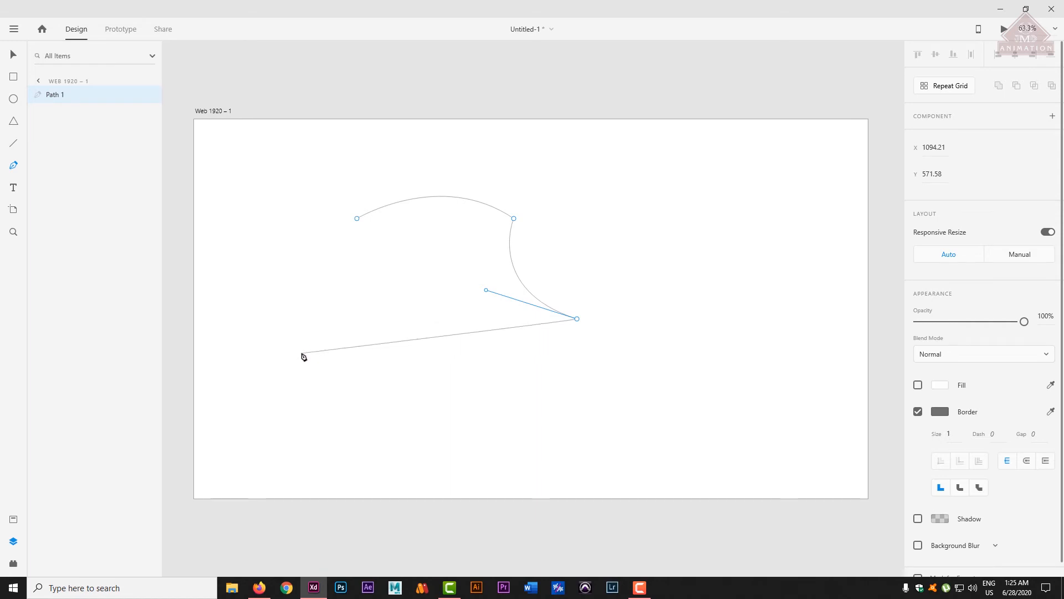
key("Escape")
key("Escape")
key("Escape")
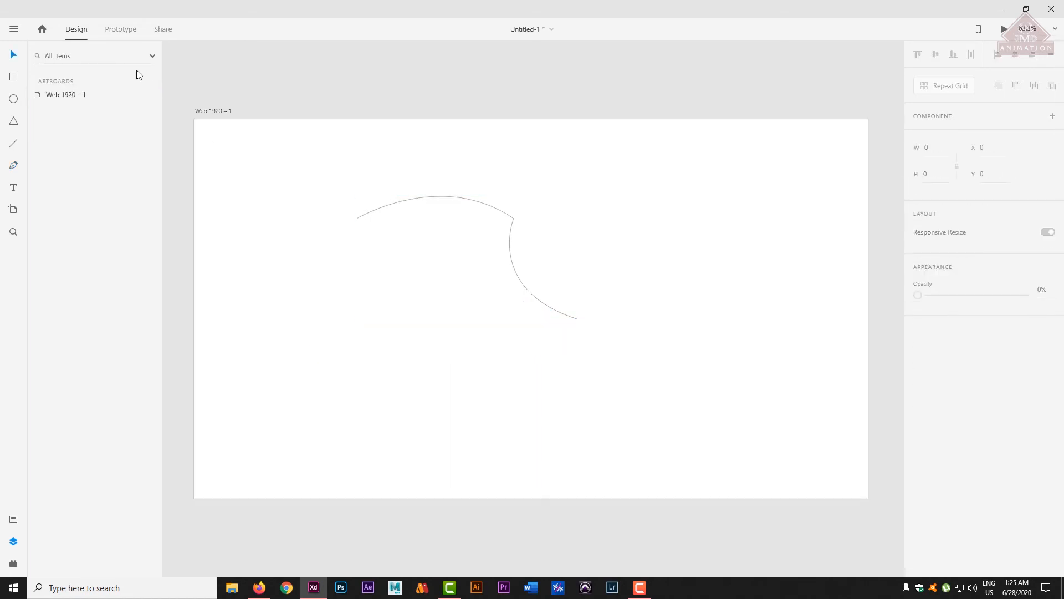
left_click_drag(339, 163, 659, 417)
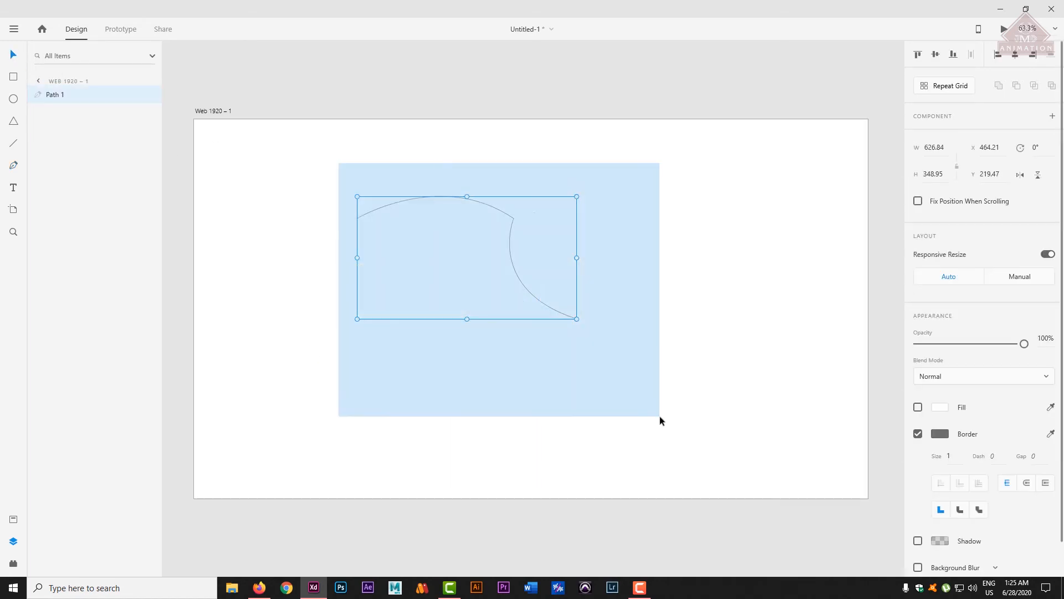
key("Delete")
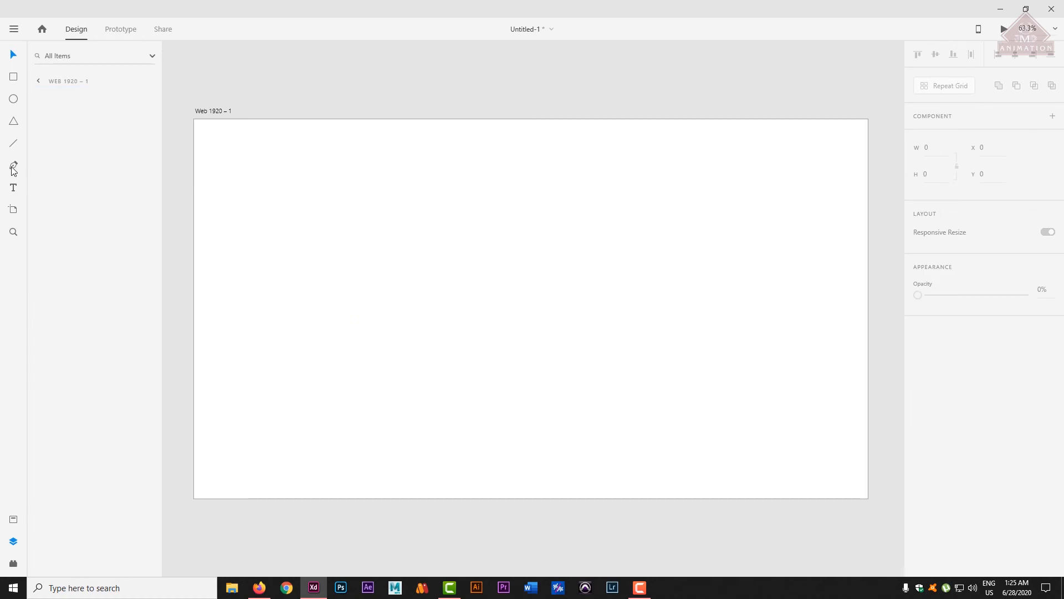
Step: Draw a rectangle about 677 by 422 at X 294, Y 191 and fill it with red #FF2121
left_click(14, 78)
left_click_drag(297, 186, 428, 280)
mouse_move(501, 326)
left_mouse_down()
mouse_move(535, 334)
mouse_move(527, 316)
left_mouse_up()
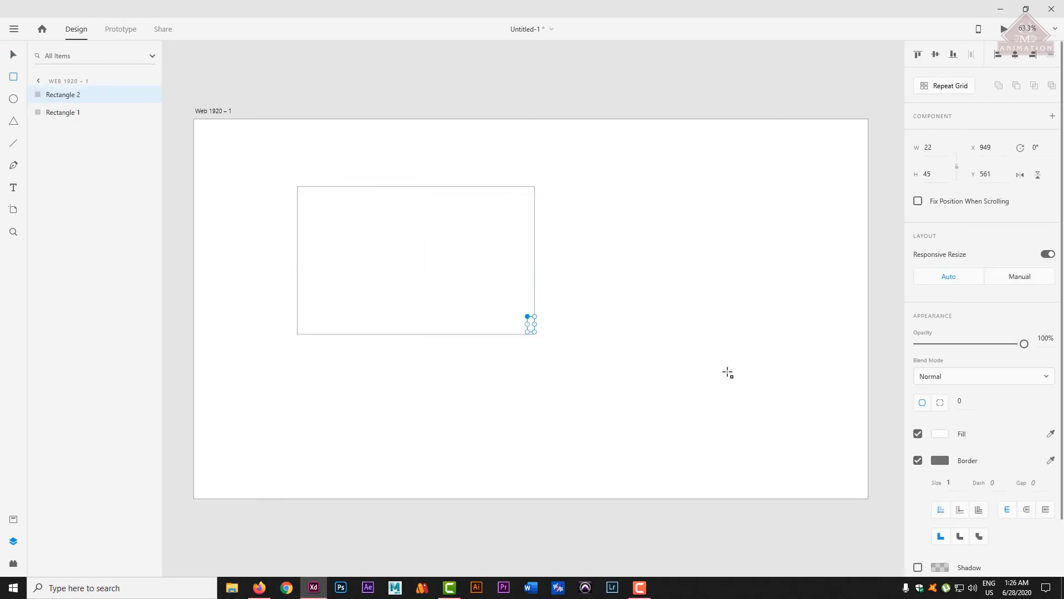
key("ctrl+z")
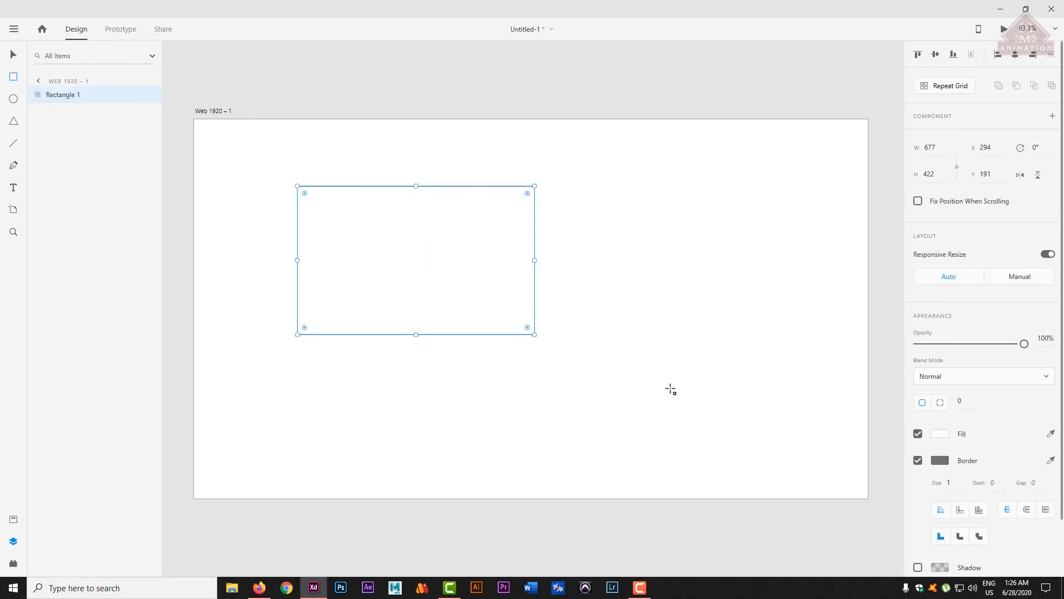
left_click(942, 438)
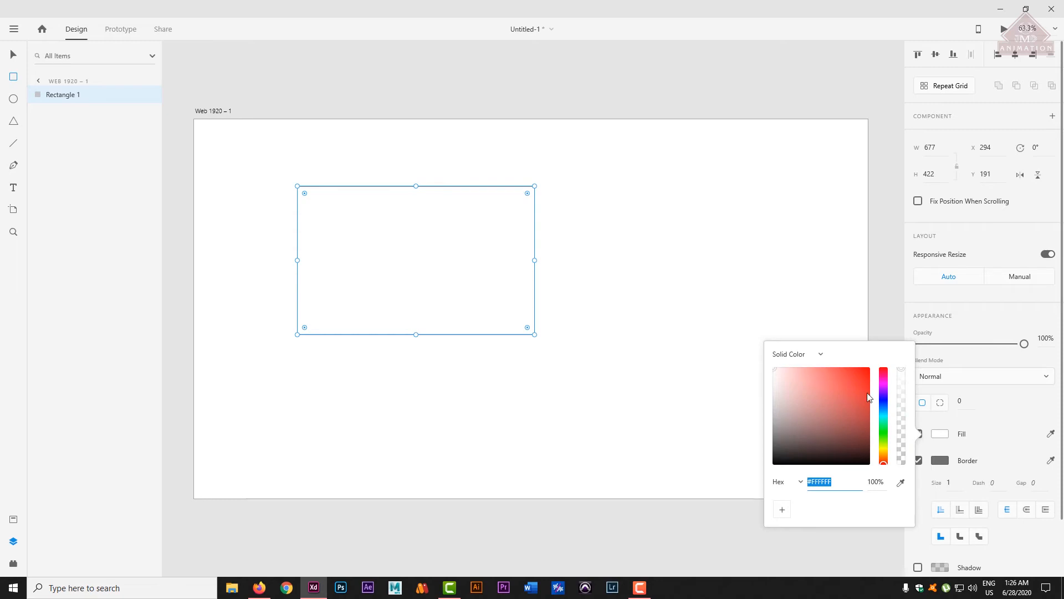
left_click(857, 367)
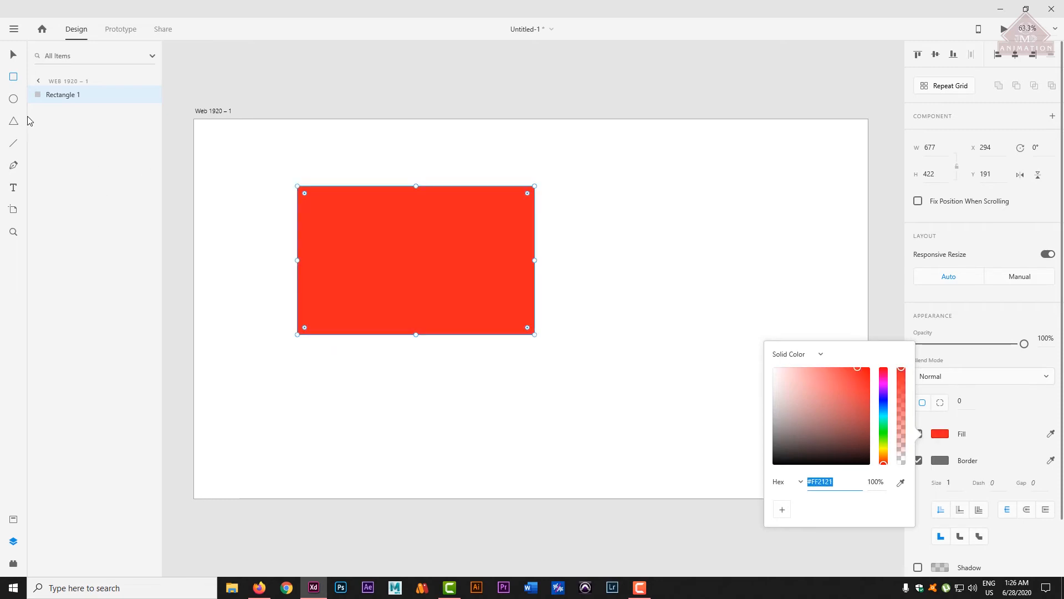
Step: Draw an ellipse about 516 by 459 overlapping the rectangle's lower-right corner and set its border colour to dark green #086022
left_click(13, 99)
left_click_drag(433, 258, 616, 419)
left_click(940, 434)
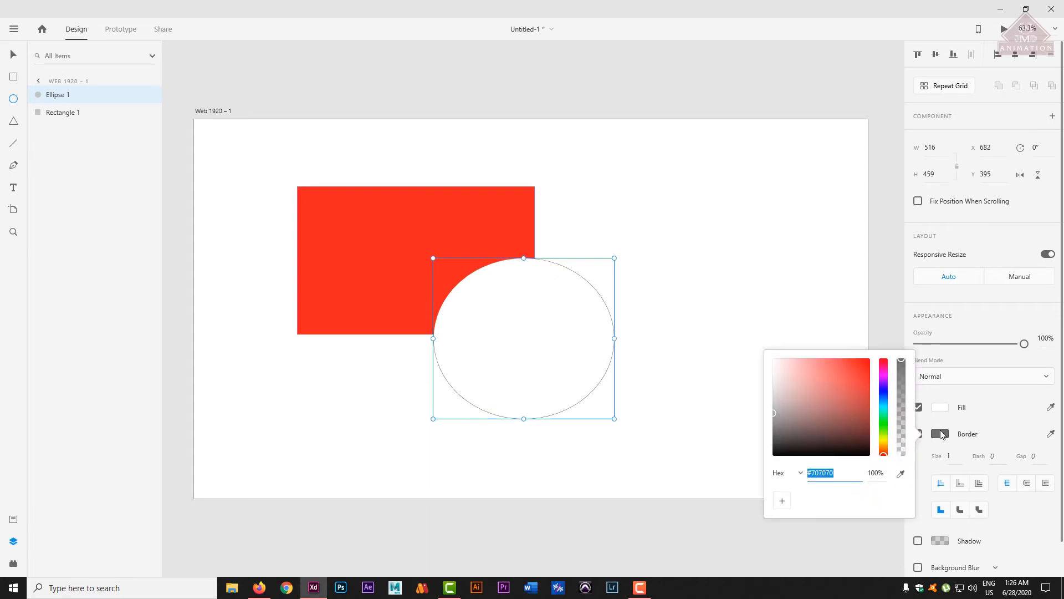
left_click(885, 419)
mouse_move(860, 415)
left_mouse_down()
mouse_move(857, 380)
mouse_move(863, 419)
left_mouse_up()
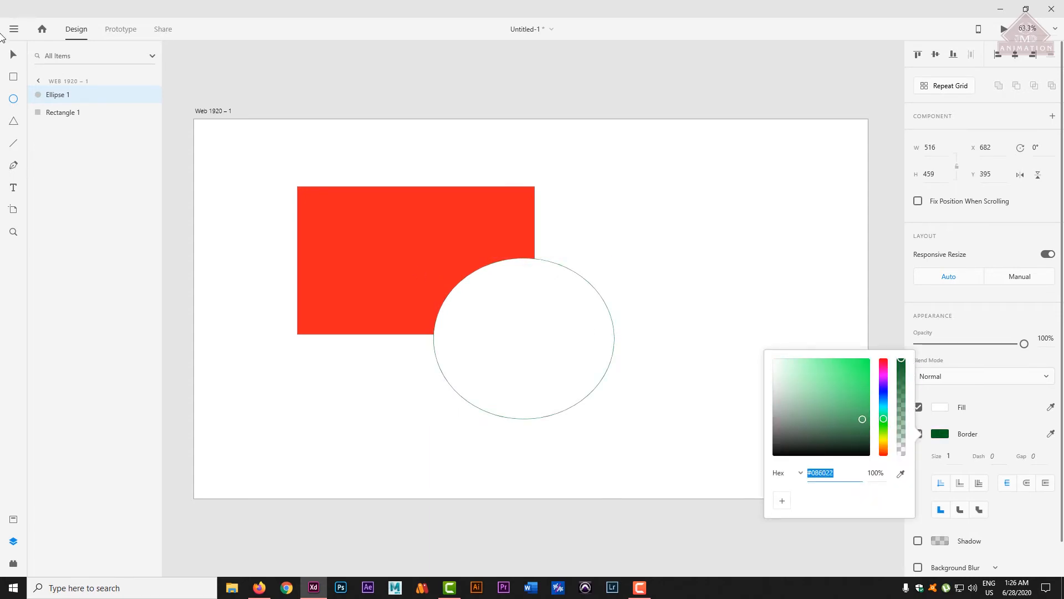
Step: Fill the ellipse with dark green #215E0F and deselect it
left_click(13, 54)
left_click(491, 319)
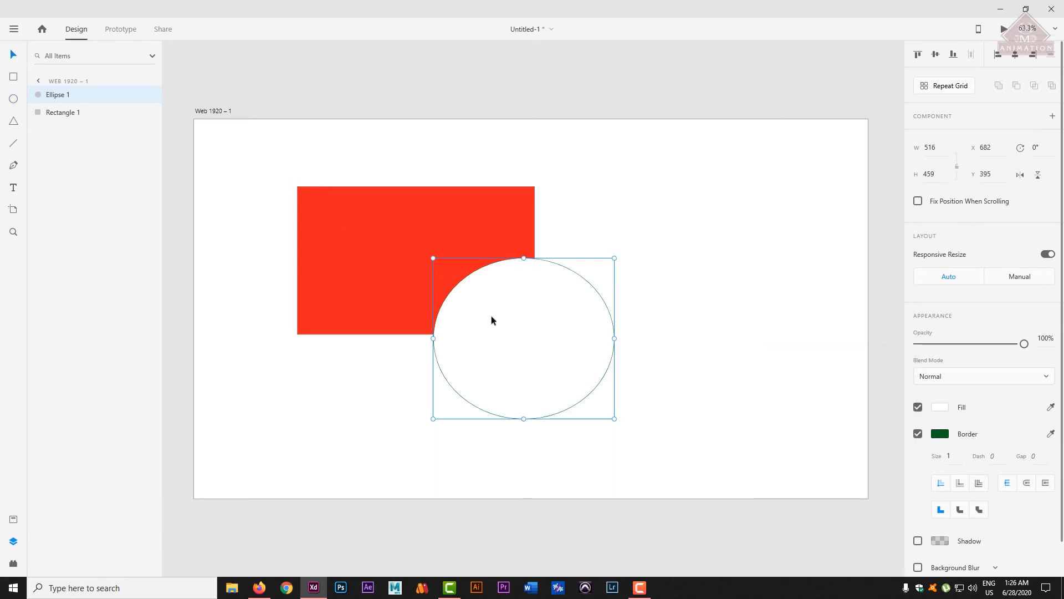
left_click(941, 407)
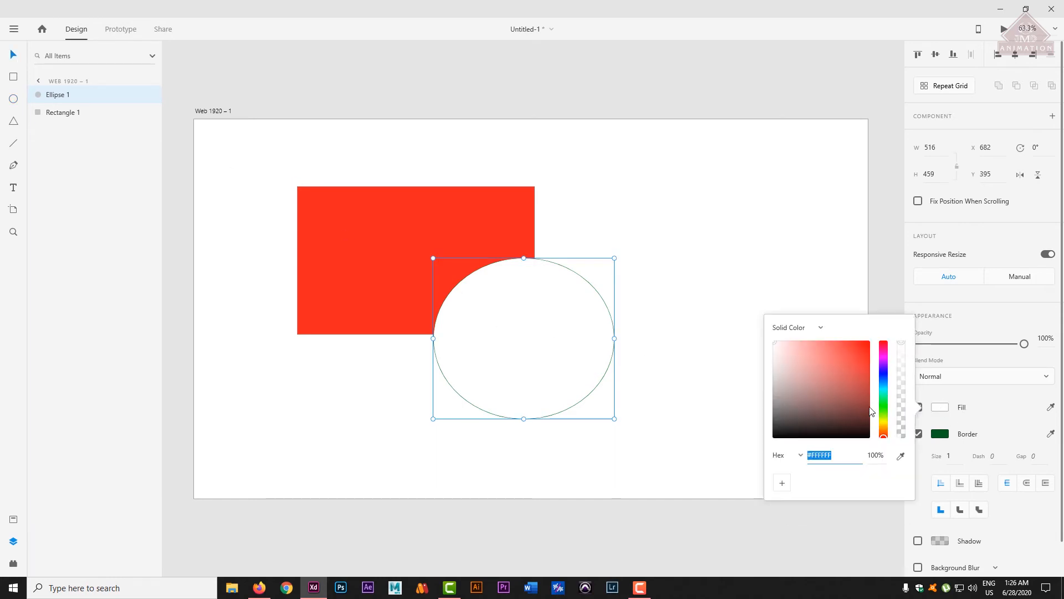
left_click(884, 409)
left_click_drag(830, 364, 855, 401)
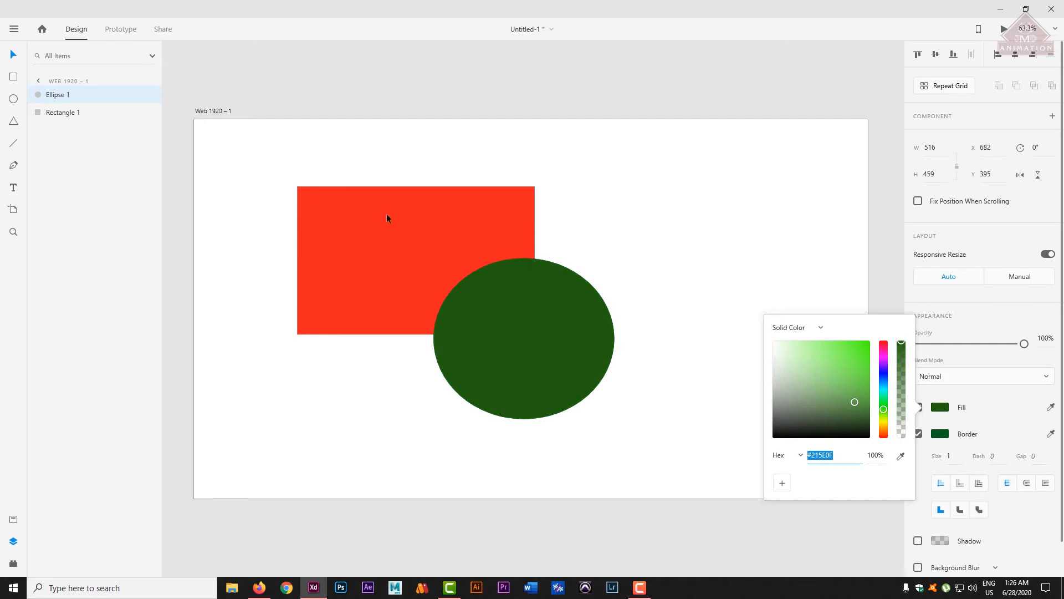
key("Escape")
left_click(696, 193)
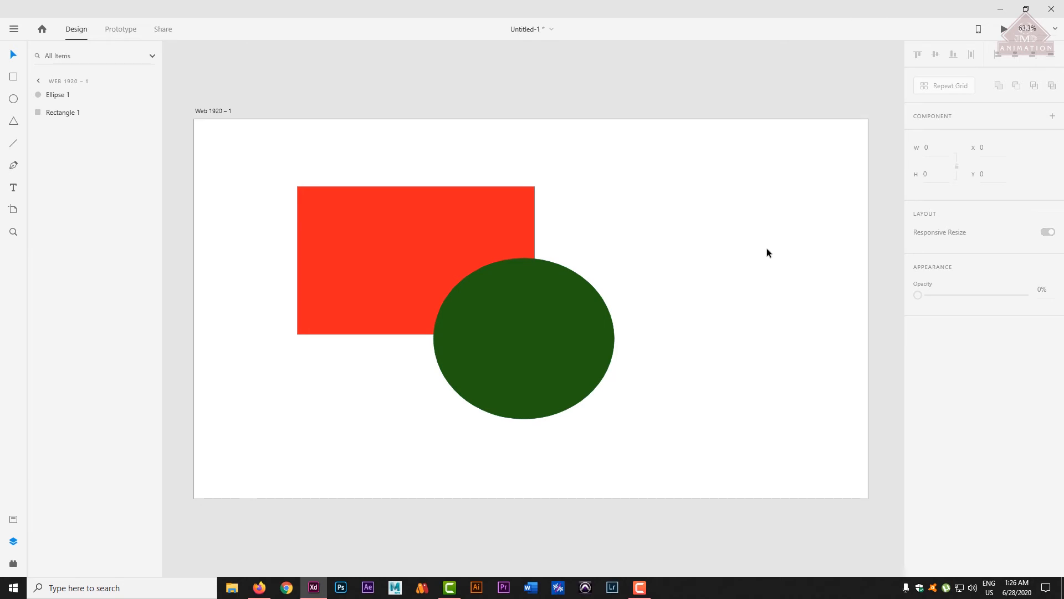
Step: Move the red rectangle off the artboard onto the pasteboard, well clear of the artboard's left edge
left_click_drag(224, 131, 716, 458)
left_click(684, 380)
left_click_drag(397, 245, 210, 297)
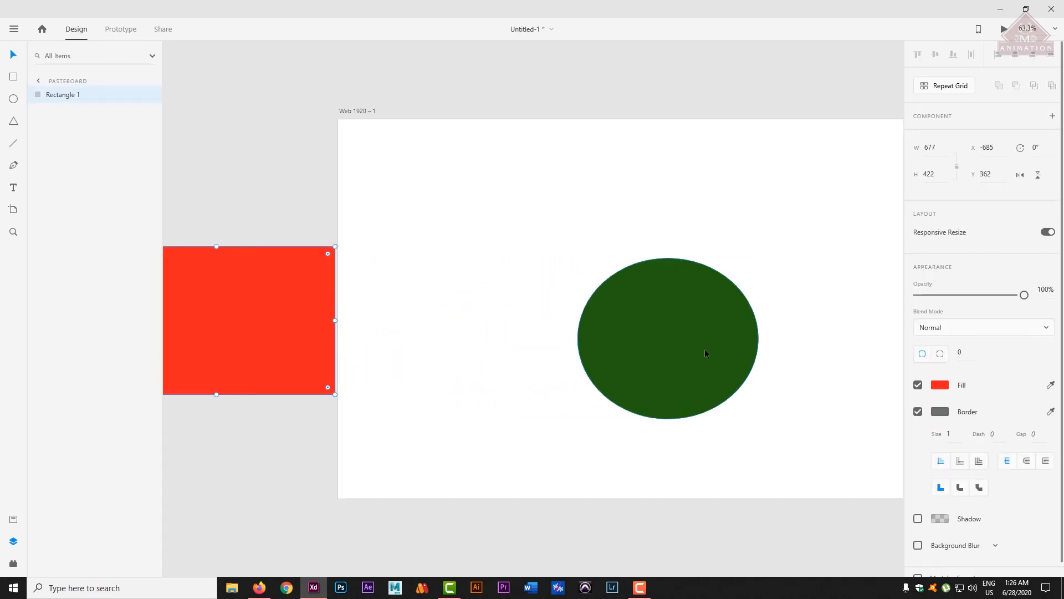
left_click(1055, 28)
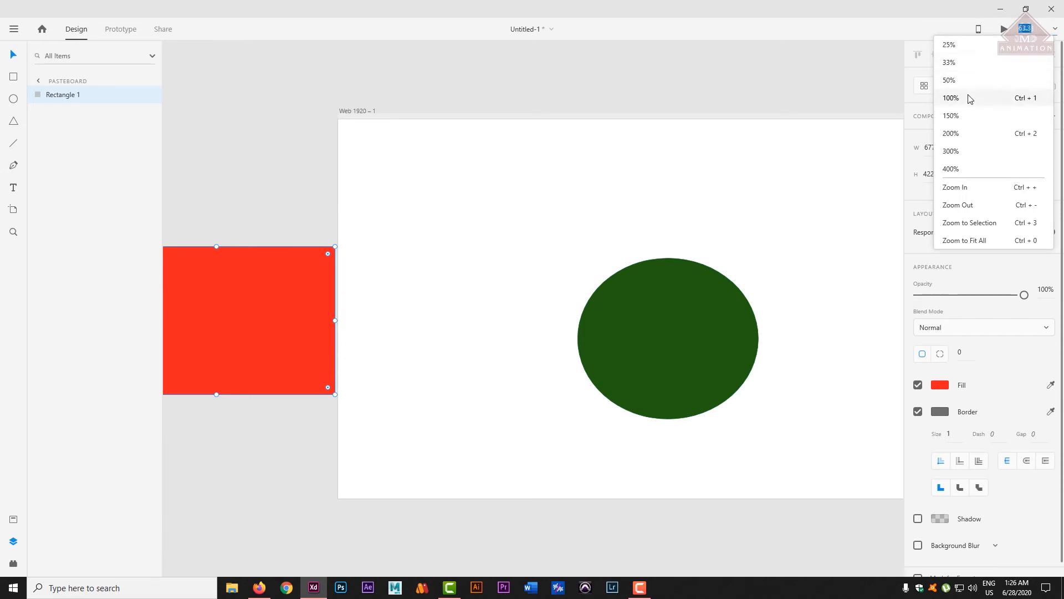
left_click(951, 80)
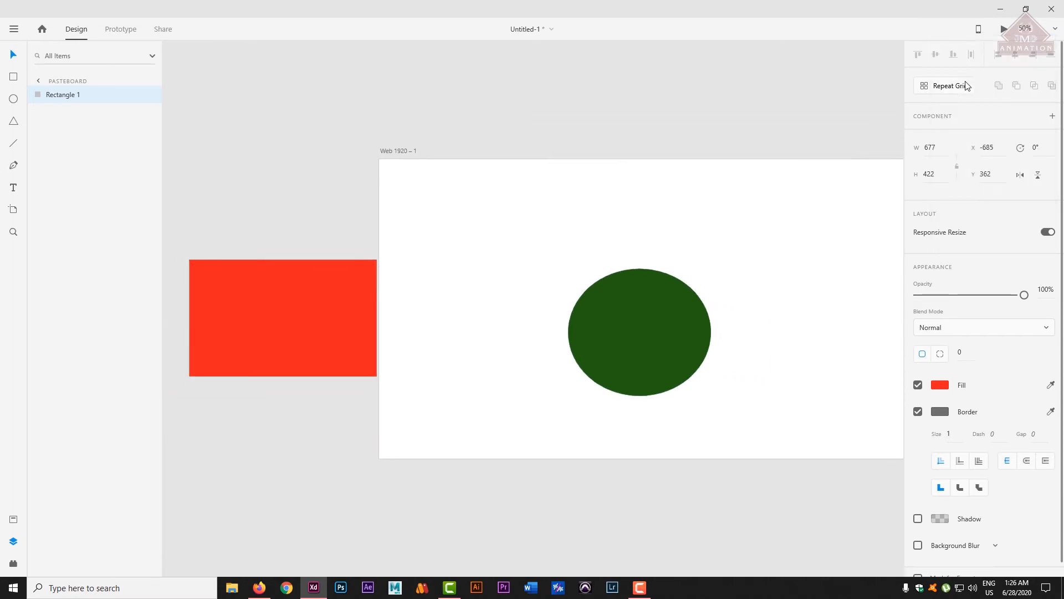
left_click(1057, 32)
left_click(952, 60)
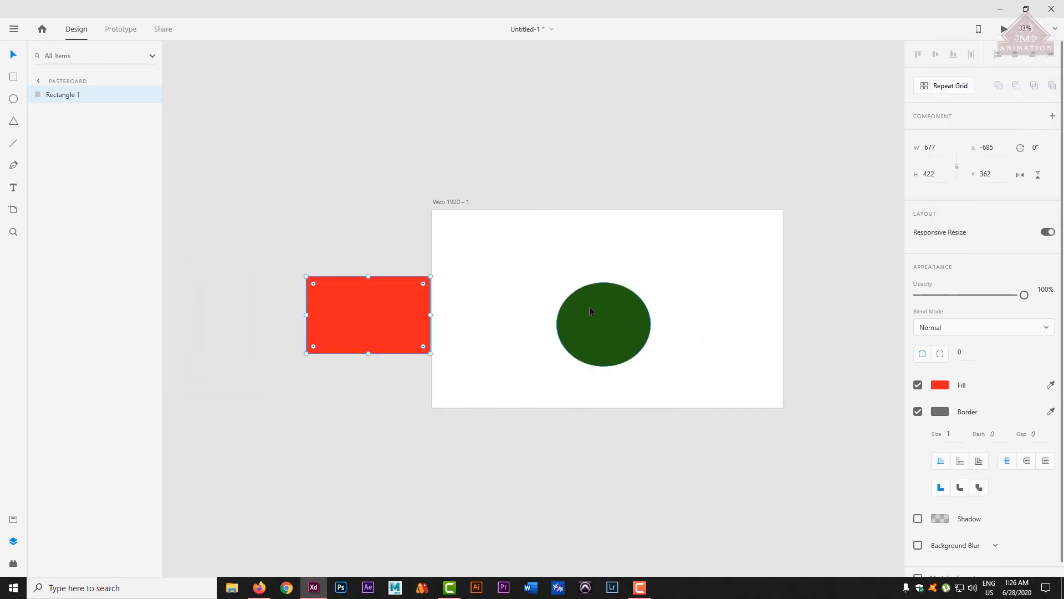
left_click_drag(344, 318, 254, 298)
Step: Move the green ellipse to X 300 and align it with the artboard's top edge
left_click_drag(614, 319, 546, 356)
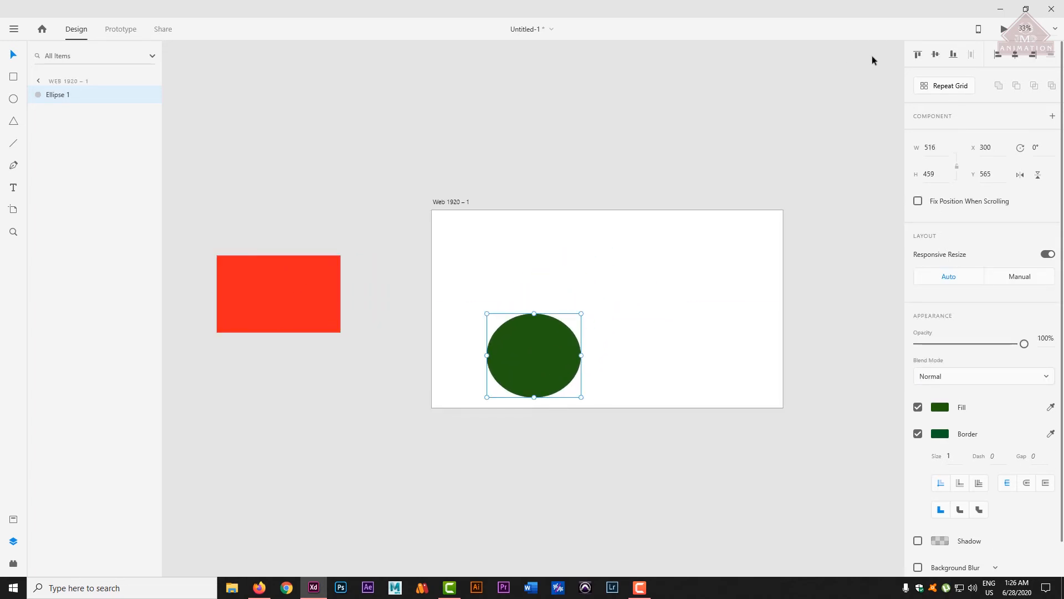
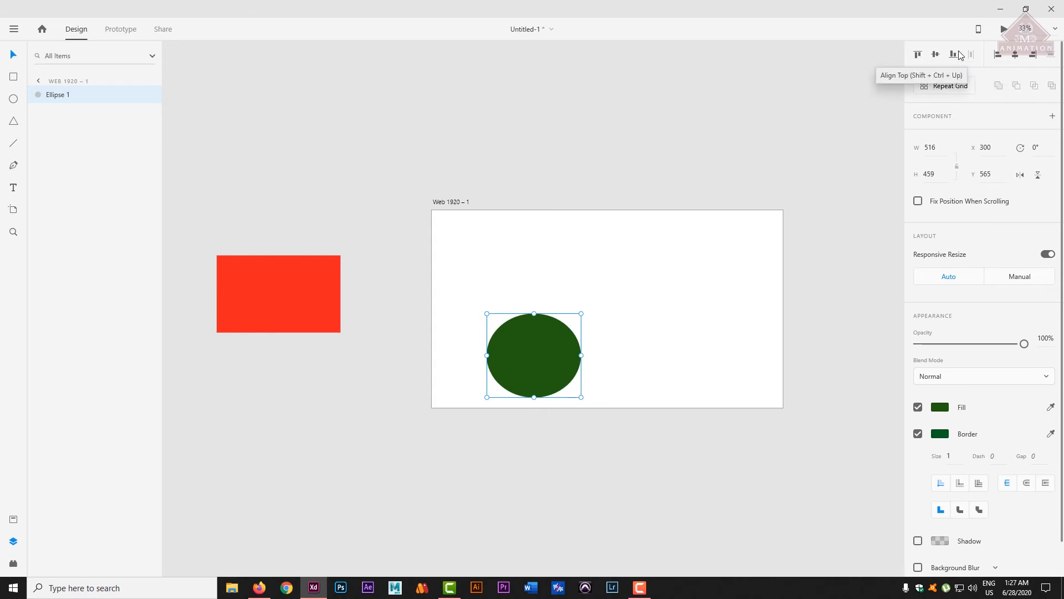
left_click(918, 55)
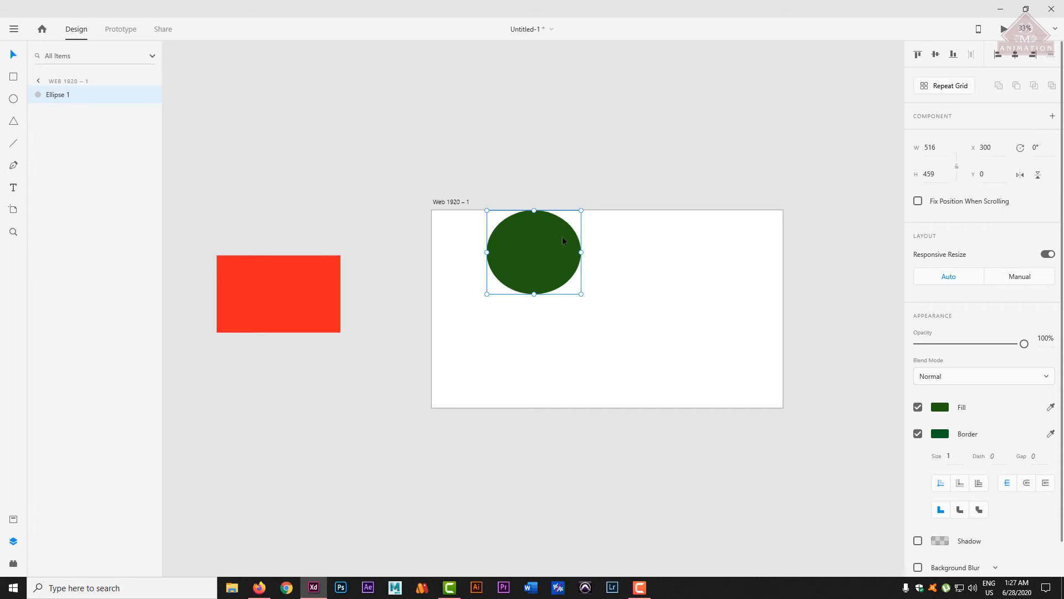
Step: Try the middle, bottom, right and left alignments on the green ellipse, ending with it centred vertically and horizontally on the artboard
left_click(935, 56)
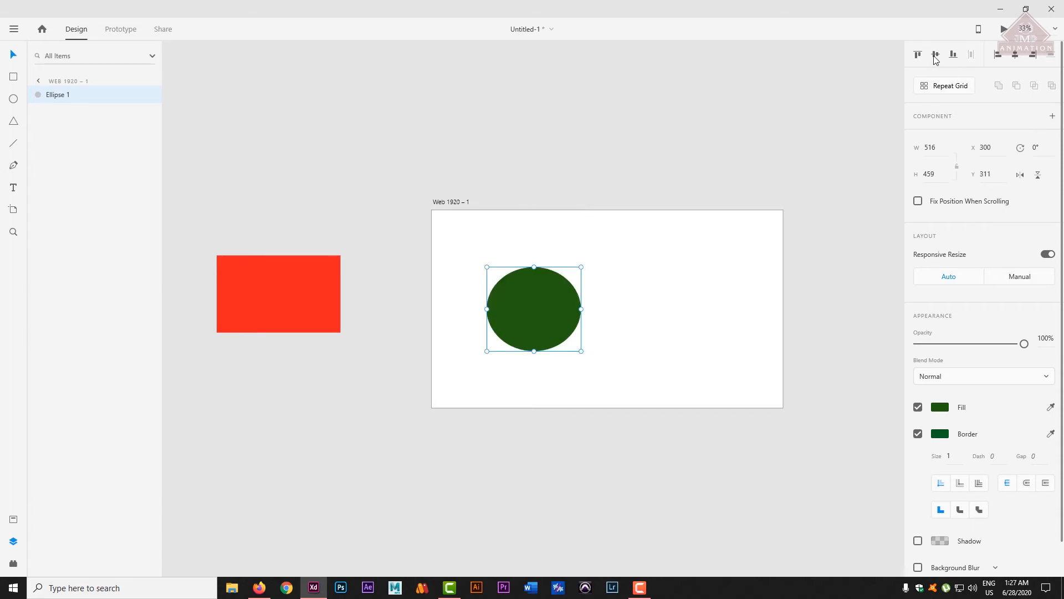
left_click(953, 55)
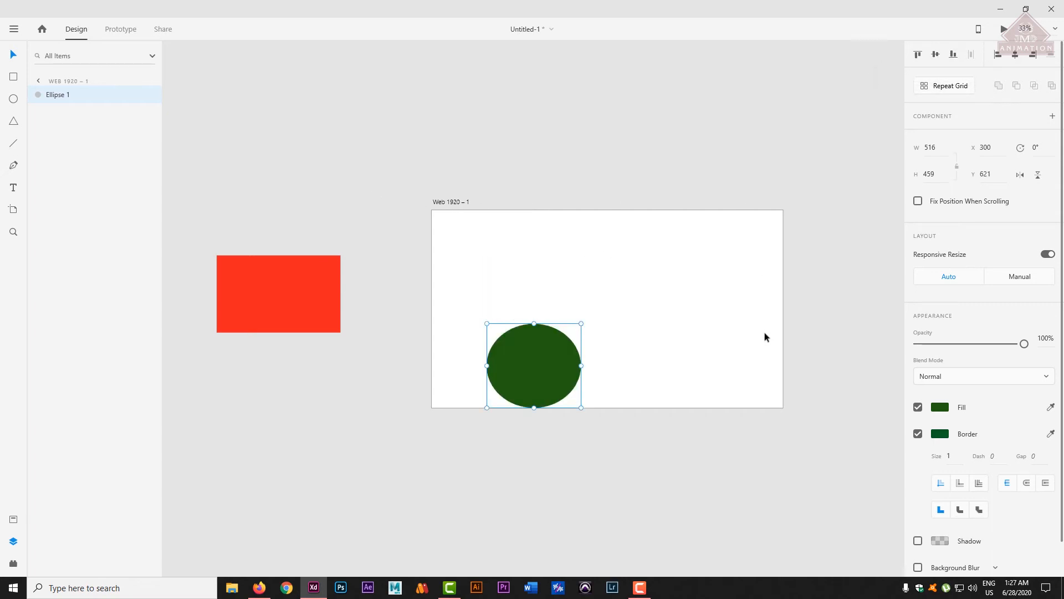
left_click(936, 54)
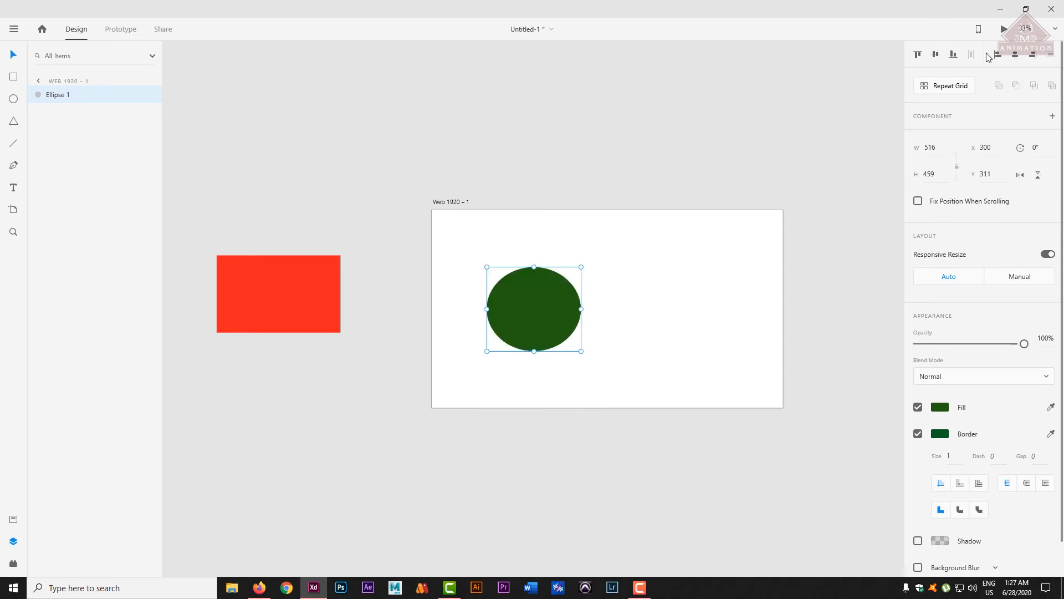
left_click(1018, 56)
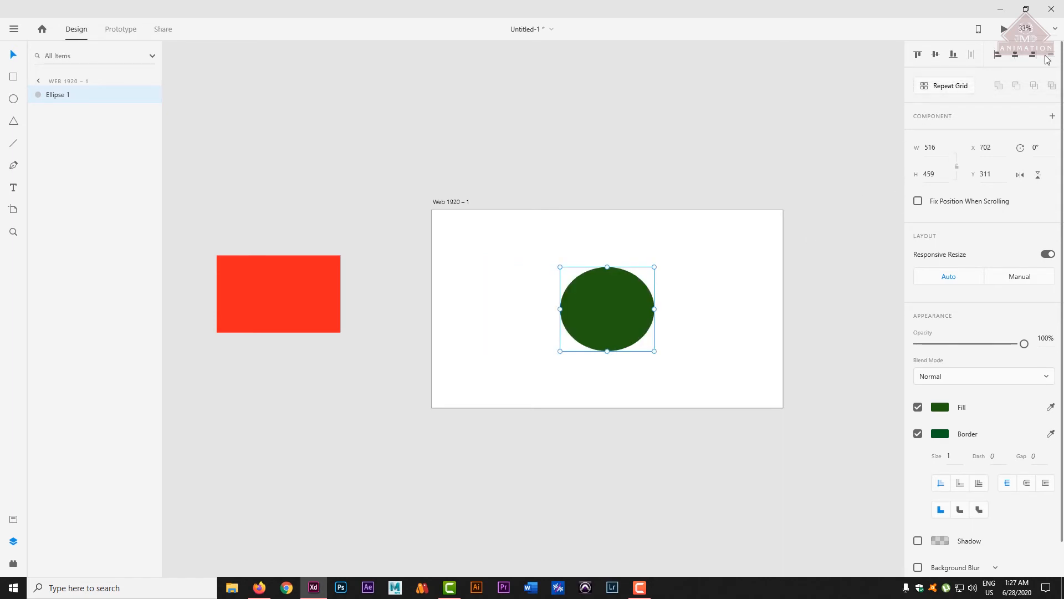
left_click(1036, 60)
left_click(998, 58)
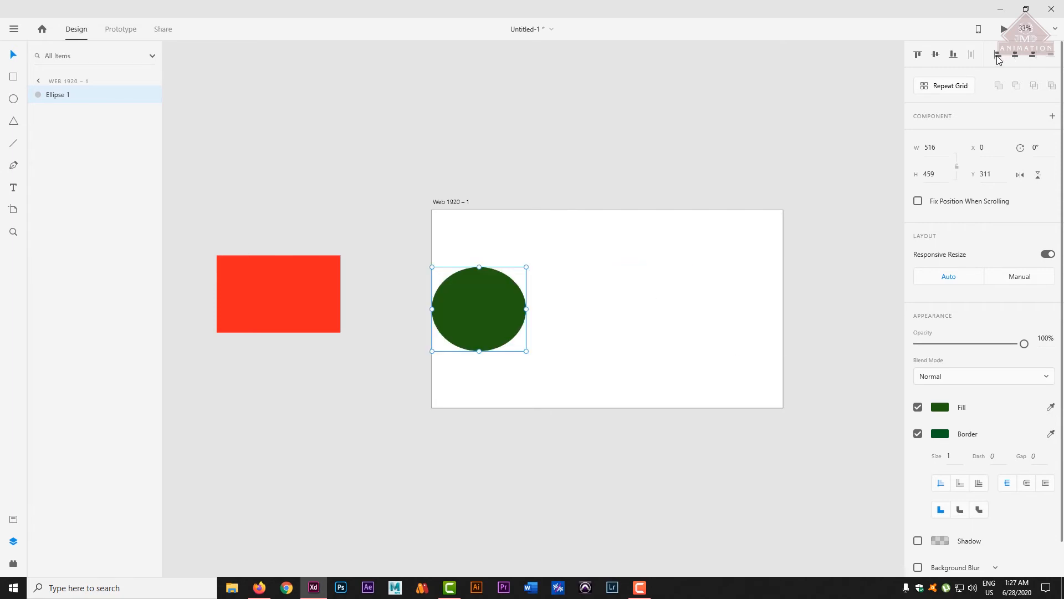
left_click(1018, 57)
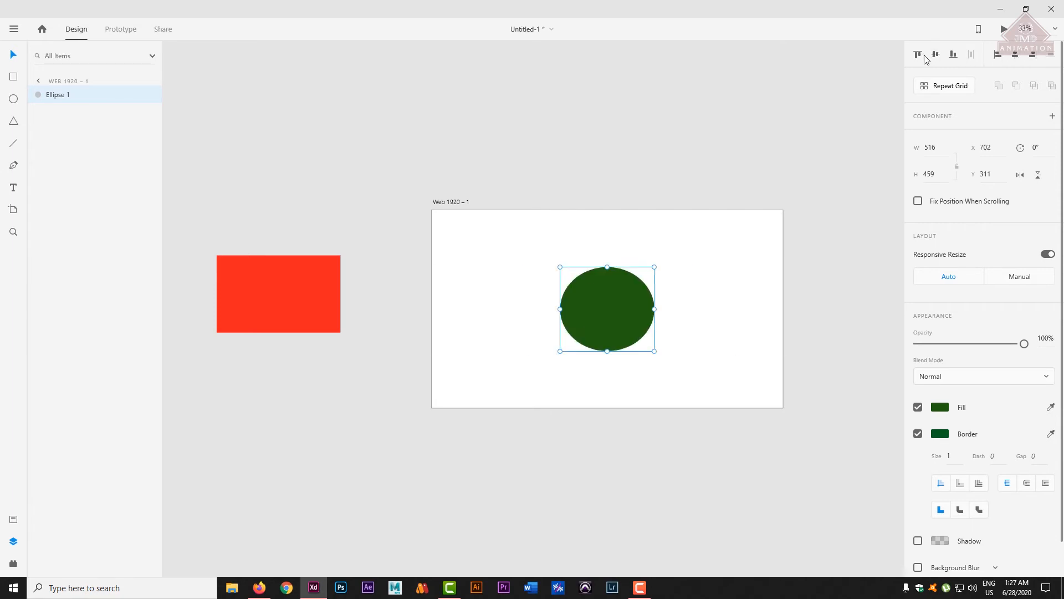
Step: Try edge alignments that send the green ellipse to the artboard's bottom-centre, right and left corners, ending at the top-left corner
left_click(920, 55)
left_click(951, 57)
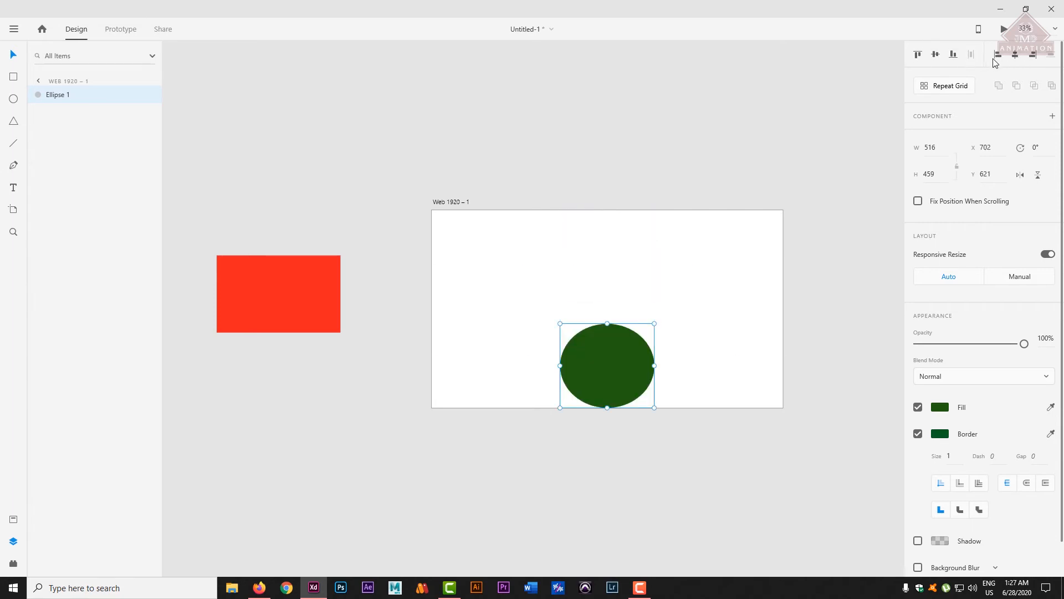
left_click(1033, 60)
left_click(919, 56)
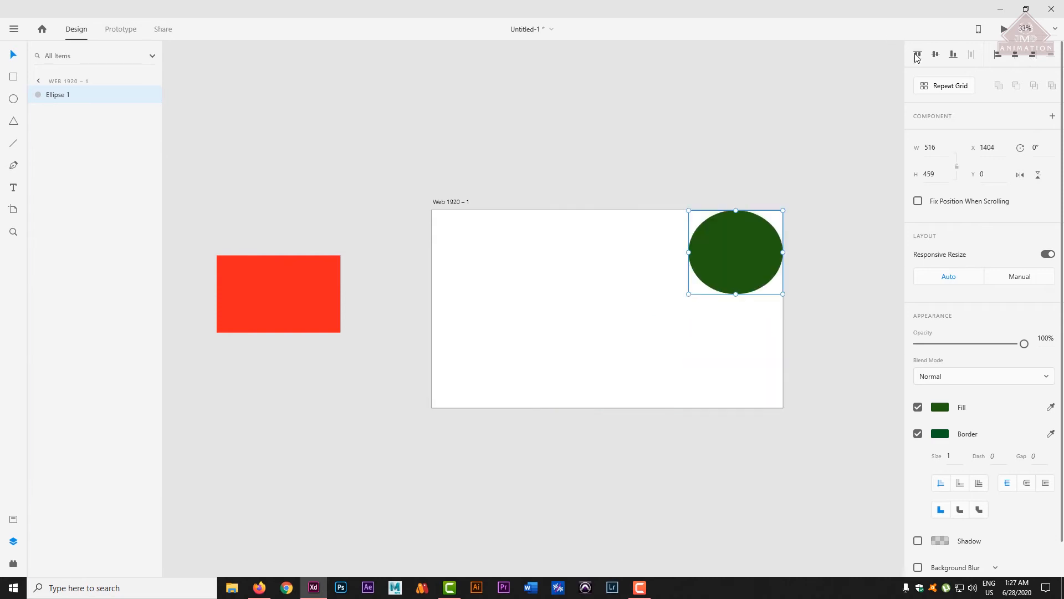
left_click(954, 57)
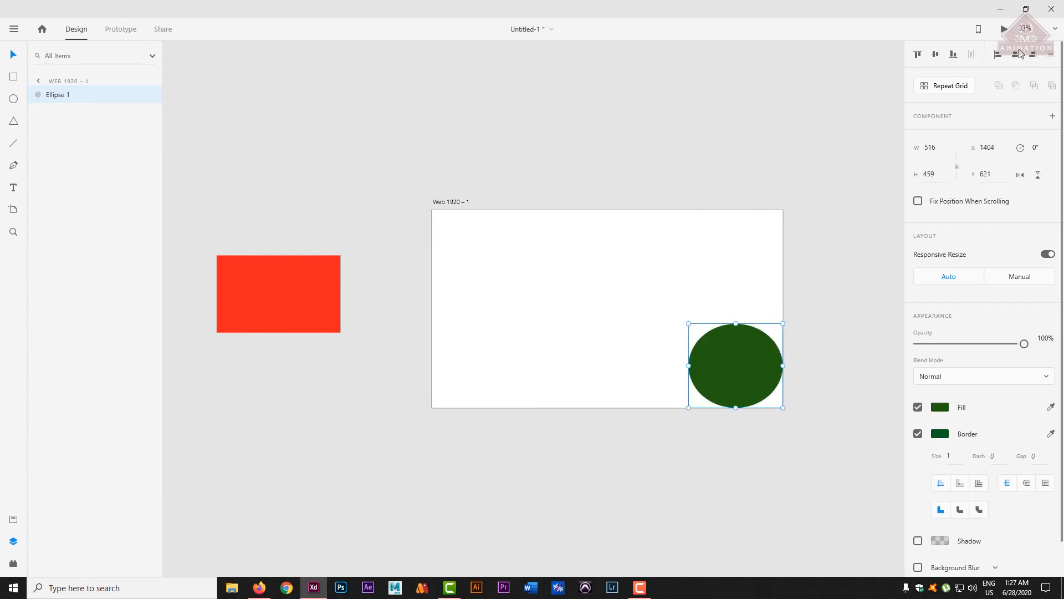
left_click(997, 55)
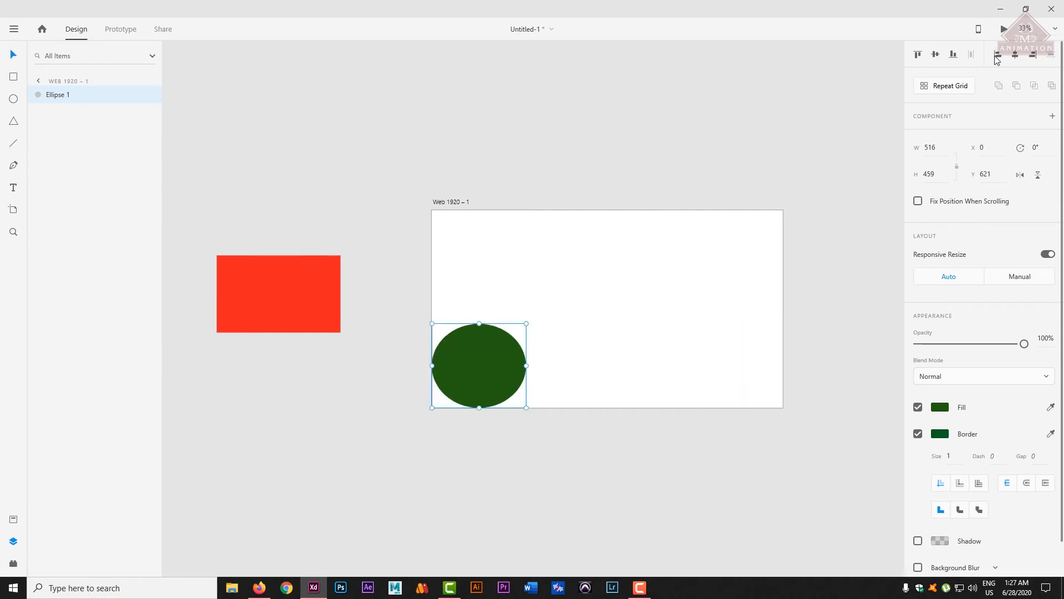
left_click(1034, 55)
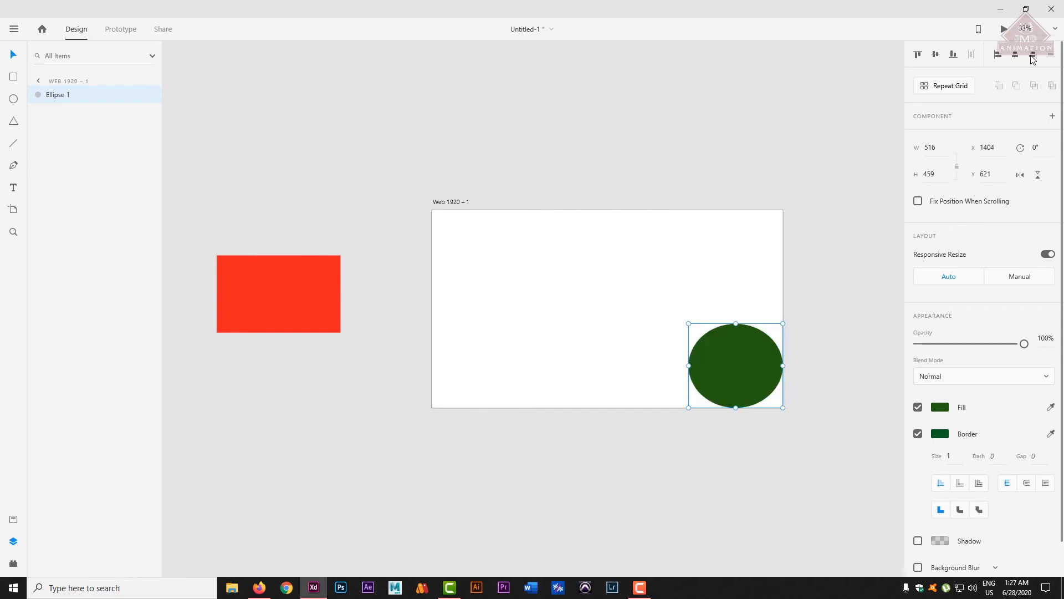
left_click(999, 56)
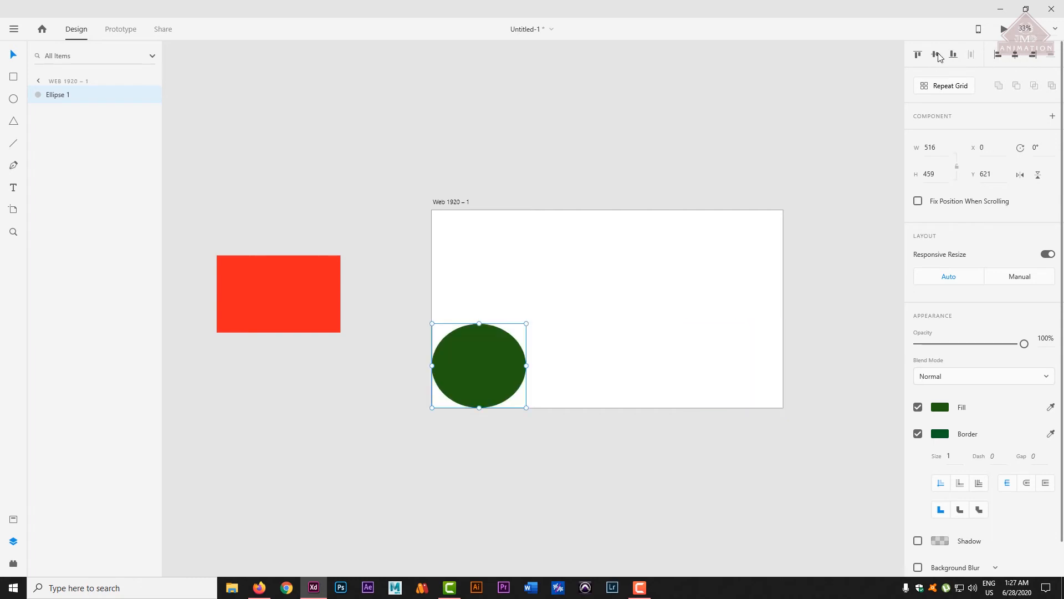
left_click(922, 55)
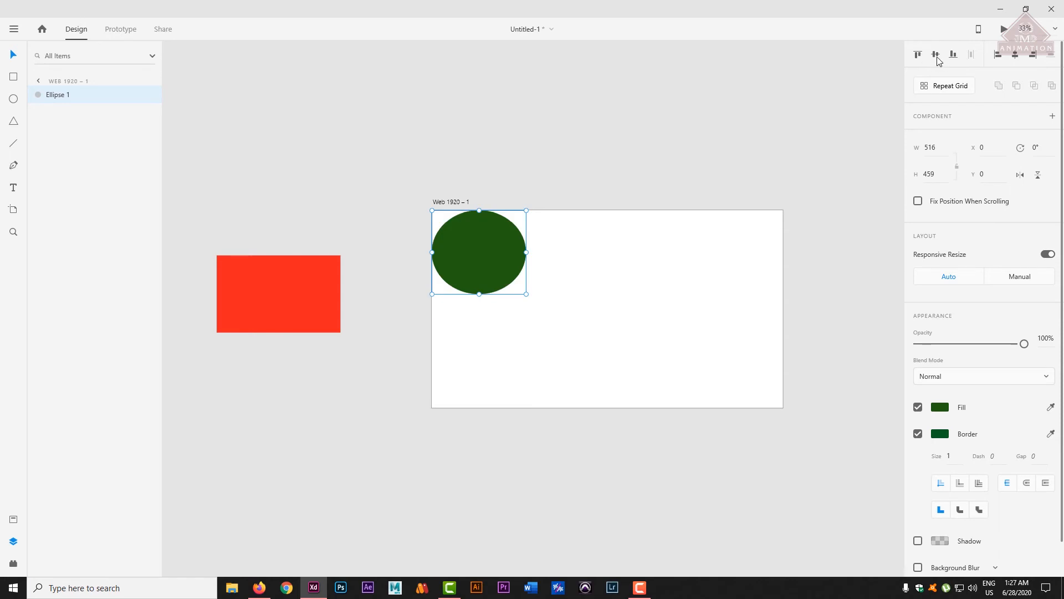
Step: Align the green ellipse to the vertical middle and horizontal centre of the artboard and deselect it
left_click(935, 55)
left_click(1014, 56)
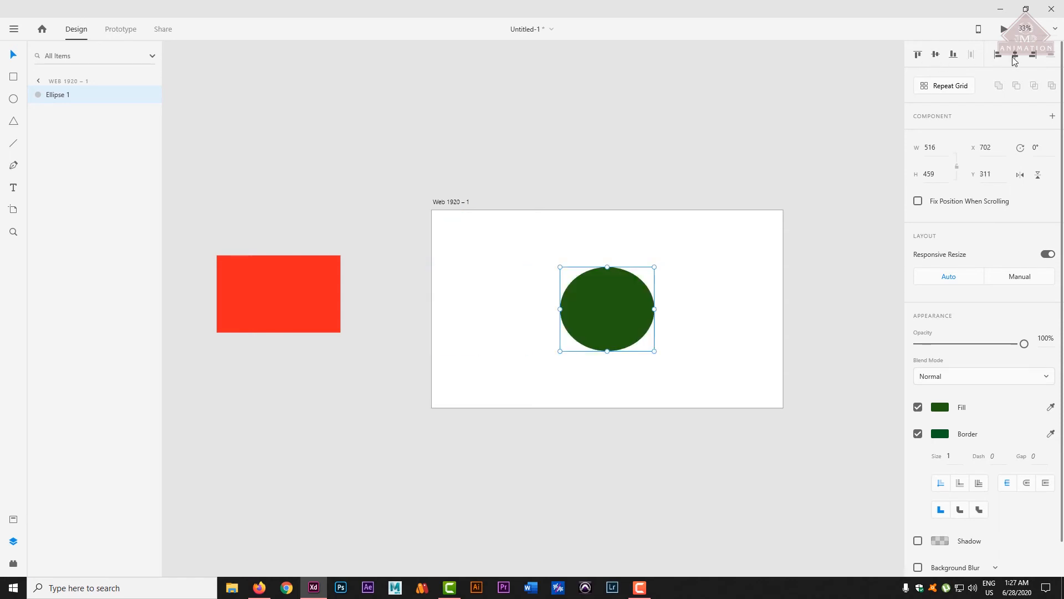
left_click(637, 412)
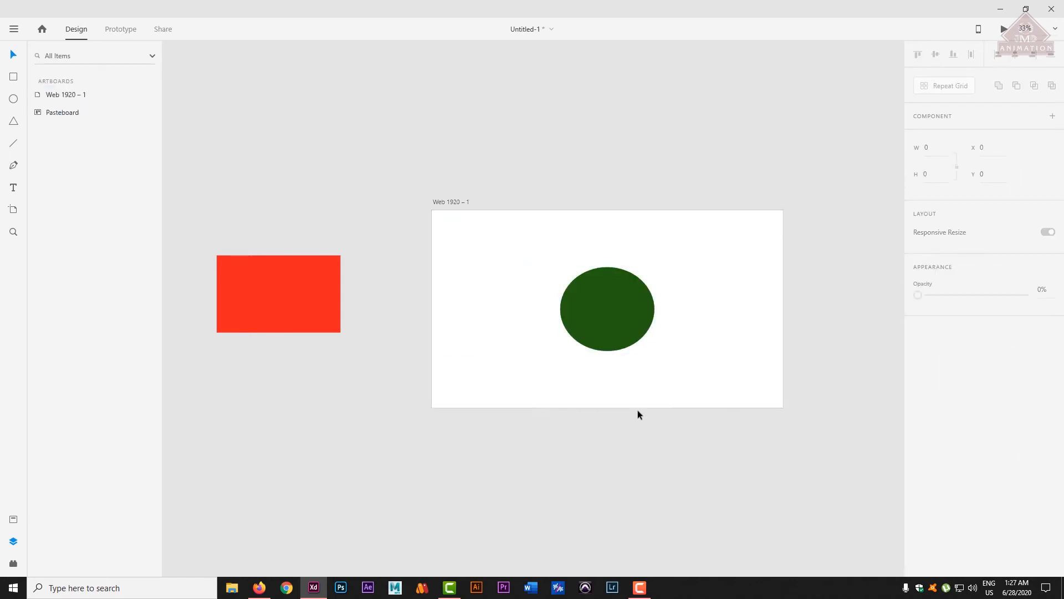
Step: Move the red rectangle from the pasteboard onto the artboard so it overlaps the upper half of the green ellipse
left_click(615, 290)
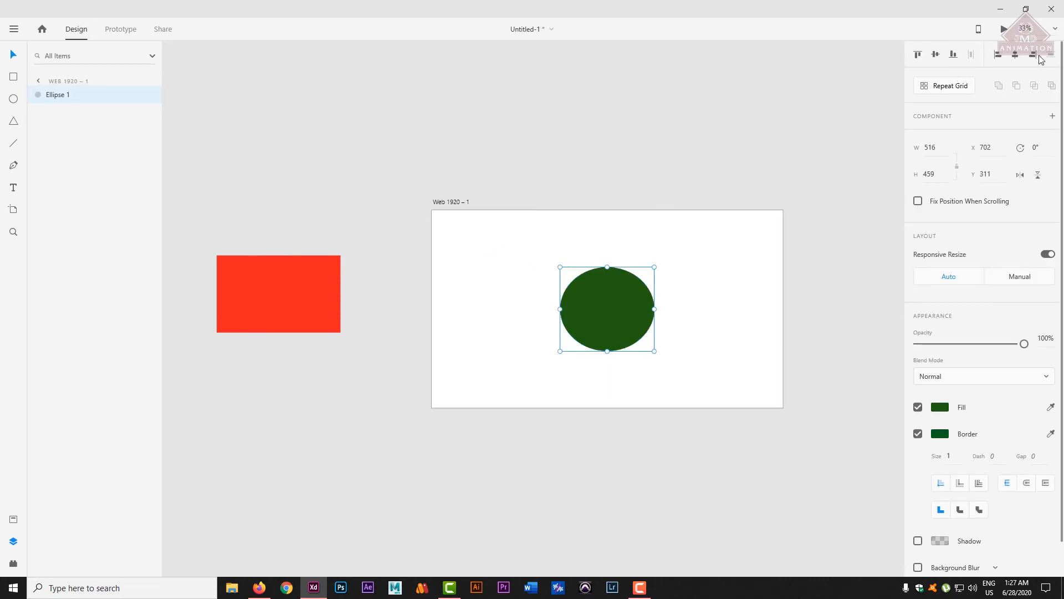
left_click(266, 311)
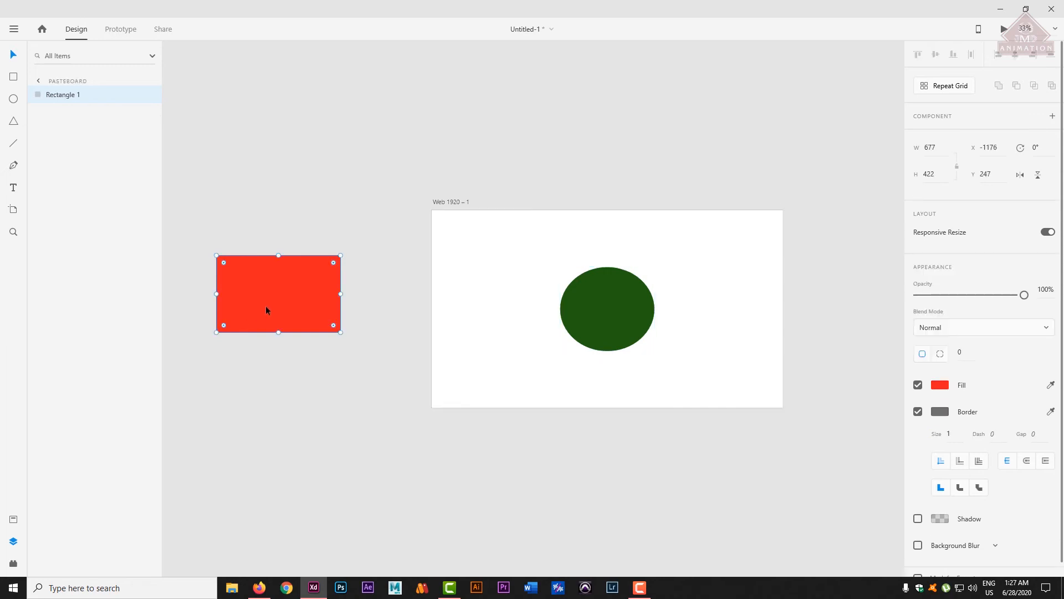
left_click_drag(309, 286, 603, 266)
Step: Shift the green ellipse right to about X 793 and bring it in front of the red rectangle
left_click(606, 327)
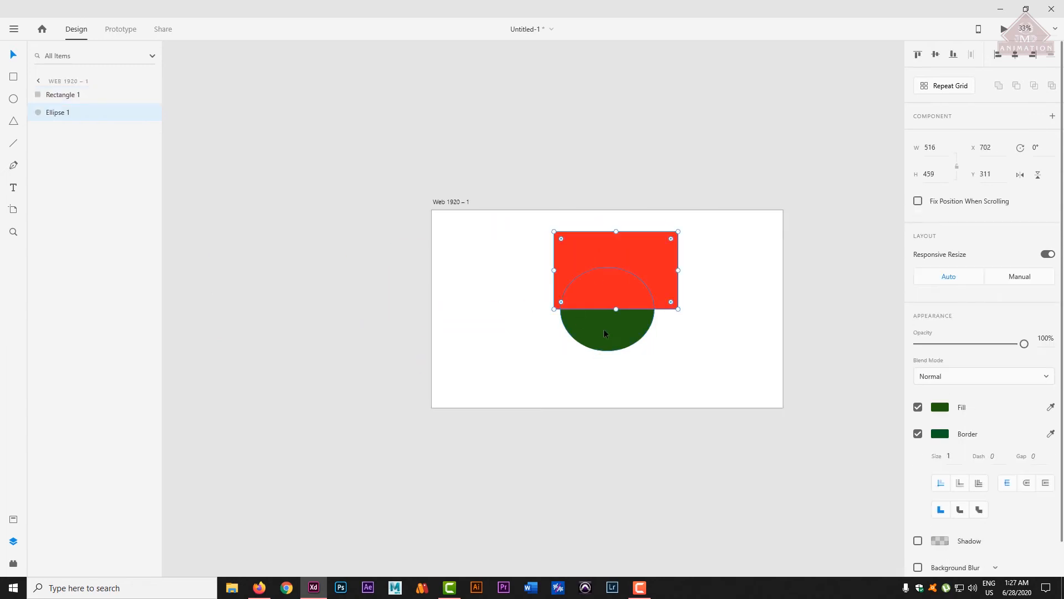
mouse_move(629, 316)
left_mouse_down()
mouse_move(625, 294)
mouse_move(596, 398)
mouse_move(626, 303)
left_mouse_up()
right_click(626, 304)
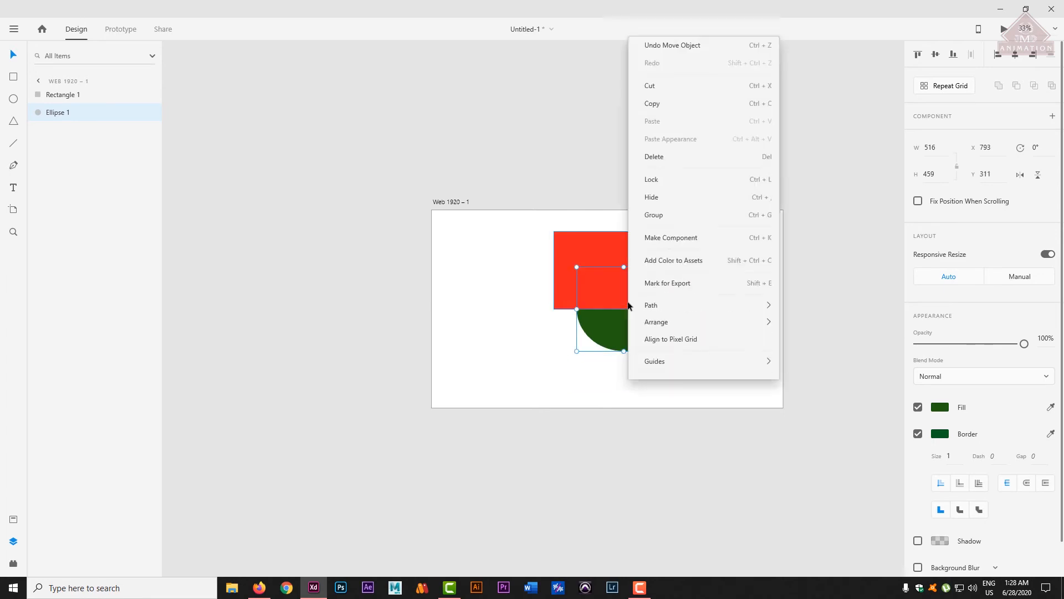
mouse_move(664, 292)
left_click(824, 296)
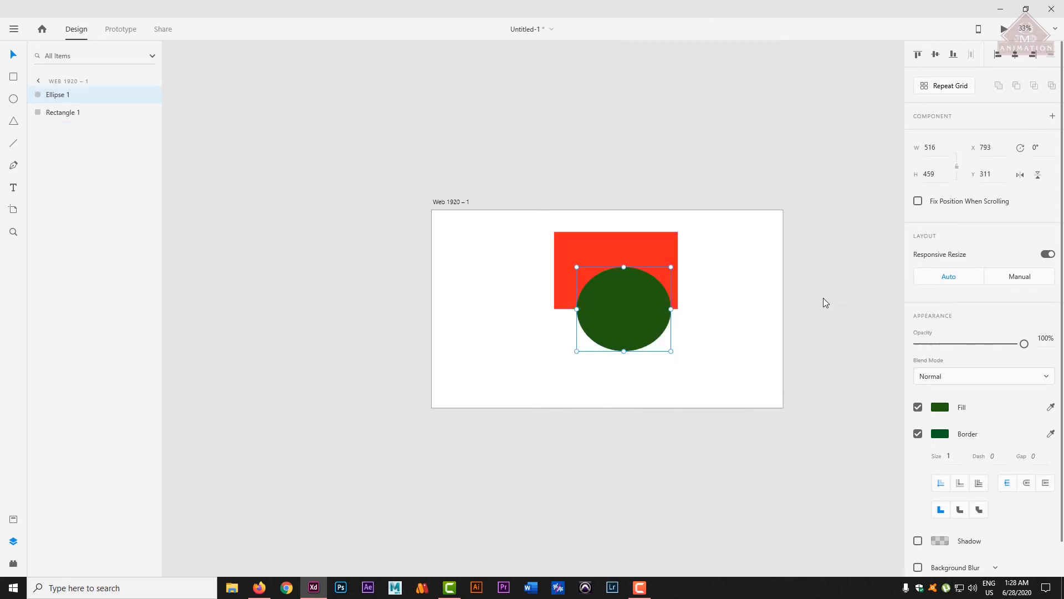
Step: Widen the red rectangle by extending its right side toward the artboard's right edge
left_click_drag(489, 324, 712, 346)
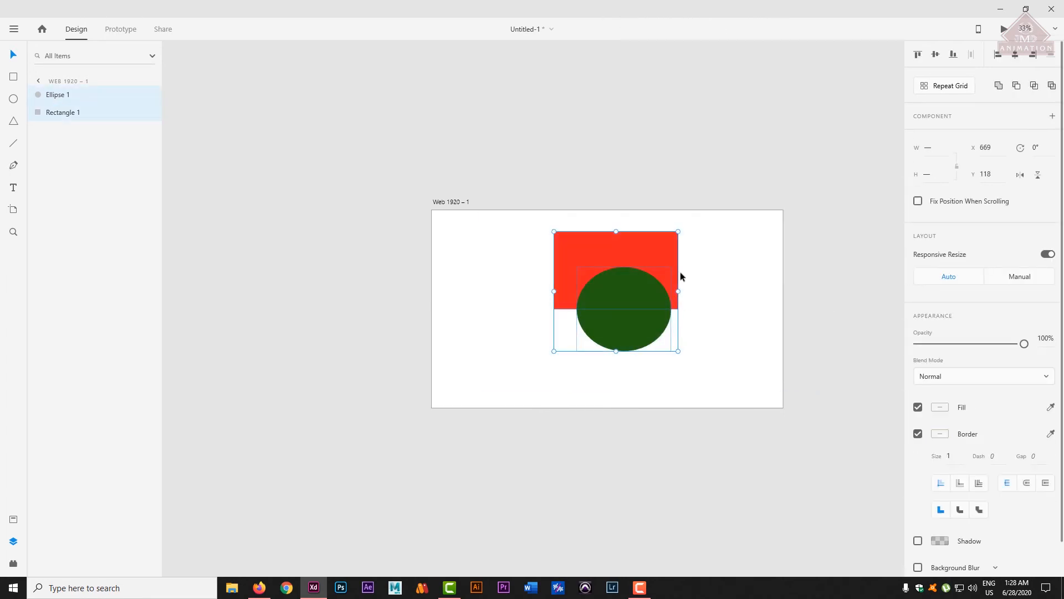
left_click(680, 274)
left_click(653, 238)
left_click_drag(678, 269, 745, 268)
Step: Nudge the green ellipse slightly left and move both shapes together to about X 593, Y 185
left_click(695, 352)
left_click_drag(641, 327, 636, 322)
left_click_drag(449, 166, 851, 391)
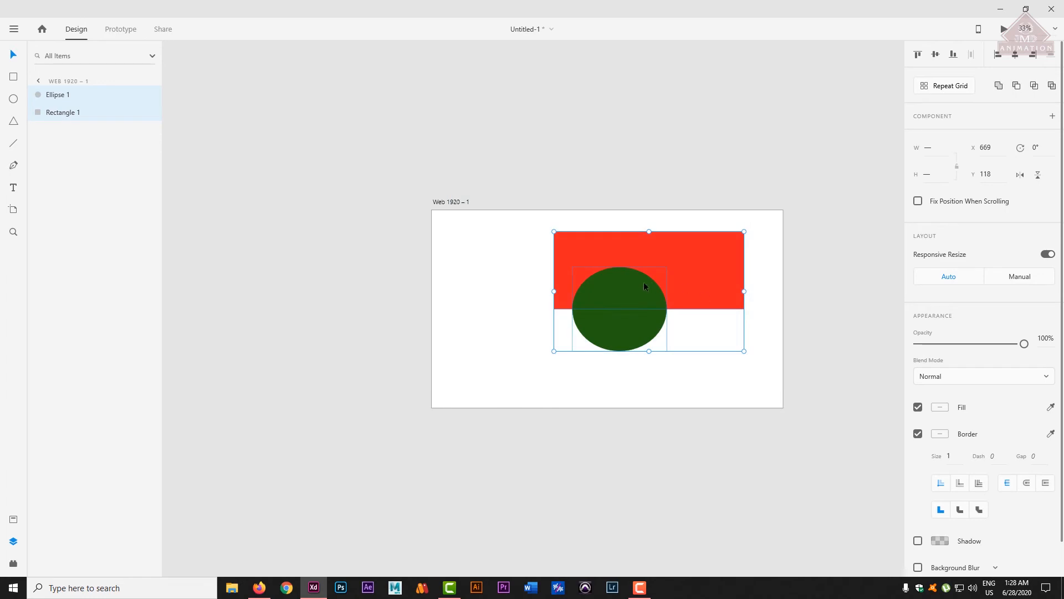
left_click_drag(644, 281, 602, 306)
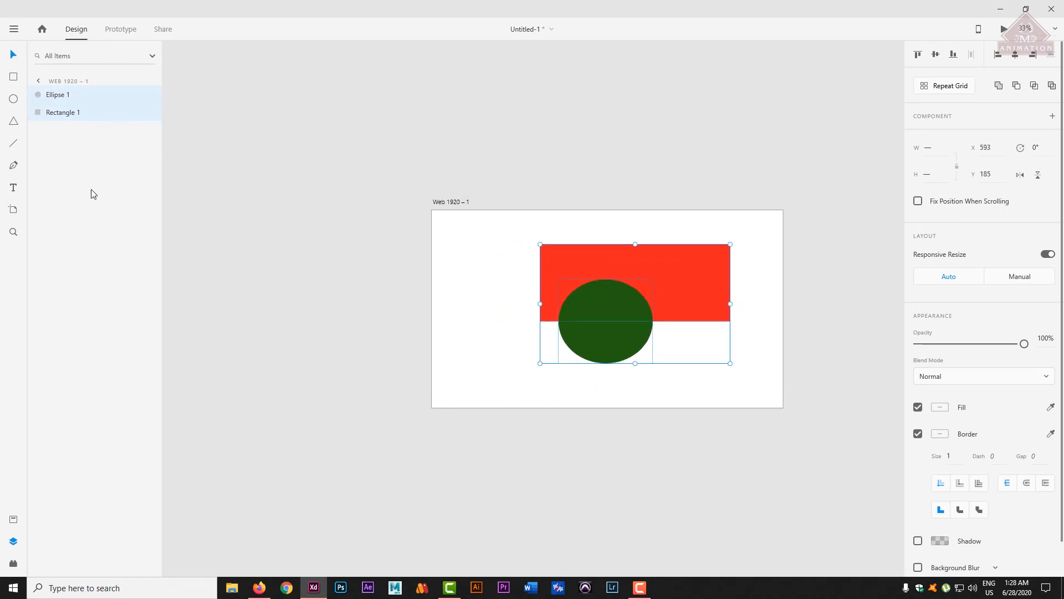
Step: Align the ellipse and rectangle by their vertical middles and horizontal centres, trying right-edge alignment in between
left_click(935, 54)
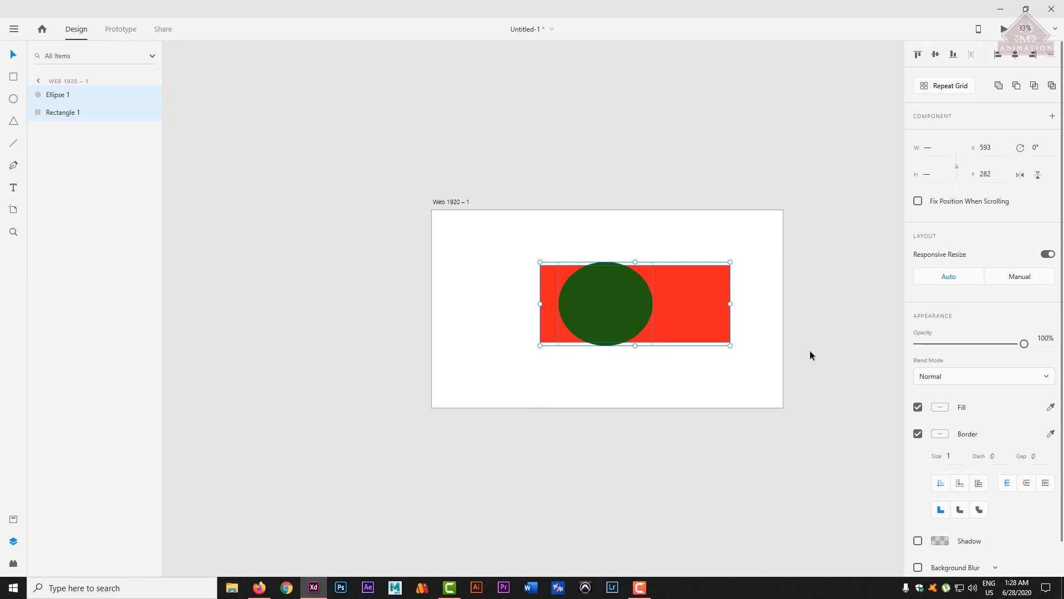
left_click(1014, 54)
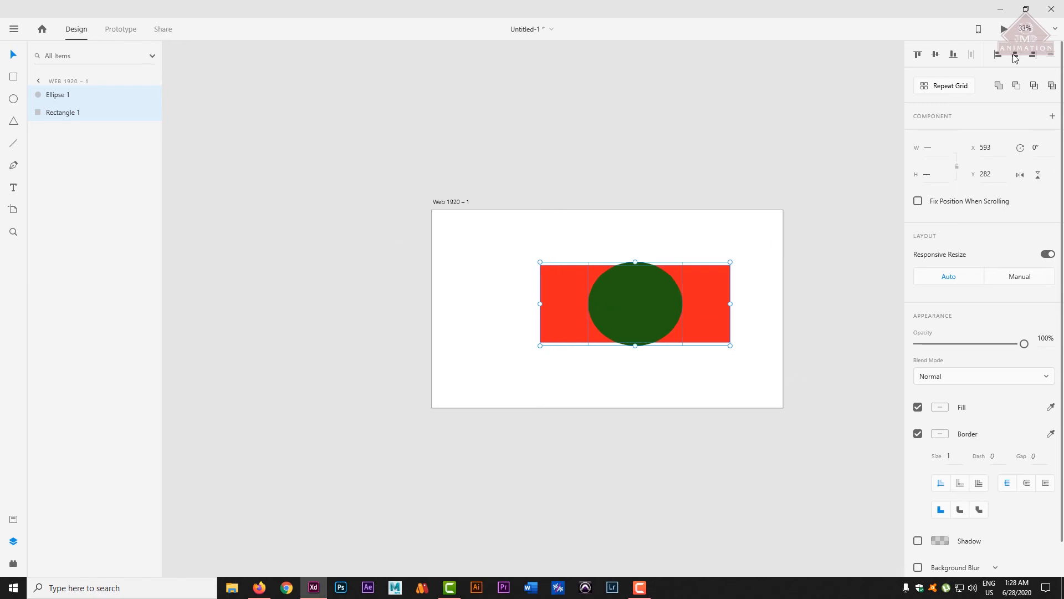
left_click(1032, 55)
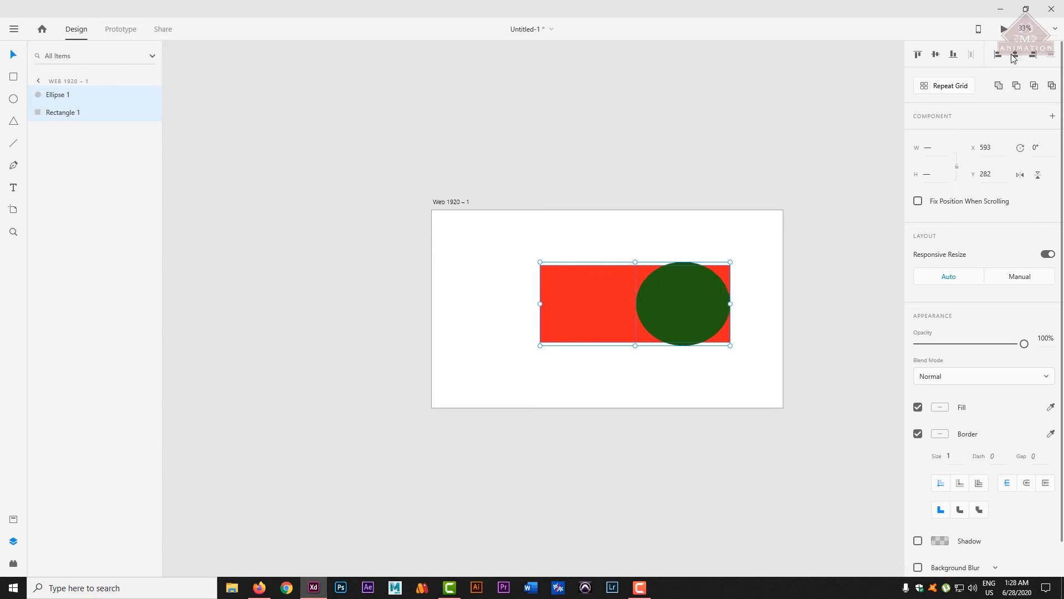
left_click(1015, 55)
Step: Align the left edges of the ellipse and rectangle, and try bottom and middle alignment before aligning their top edges
left_click(1001, 55)
left_click(953, 54)
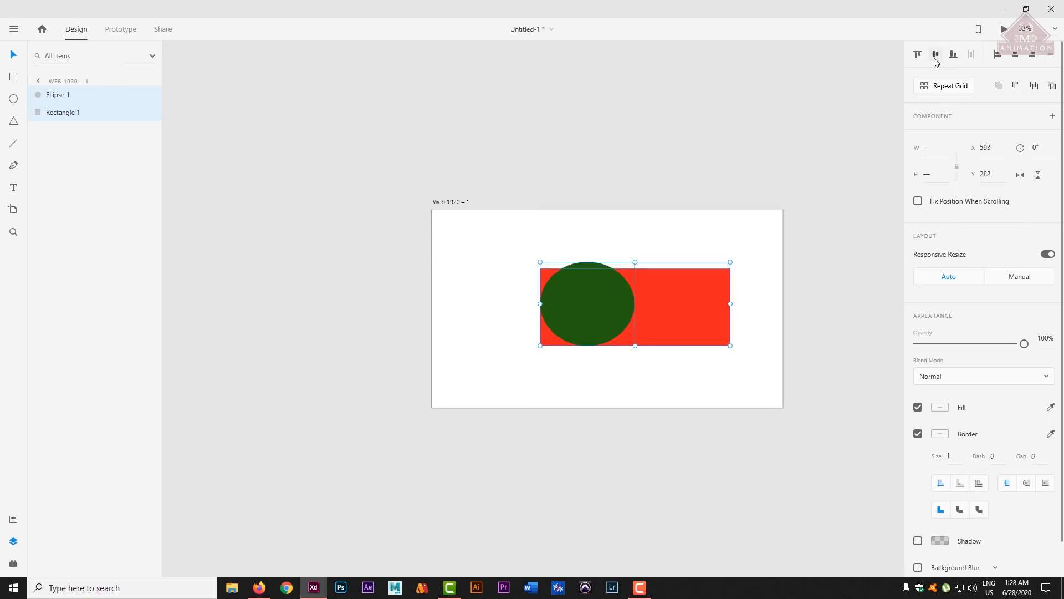
left_click(935, 54)
left_click(918, 54)
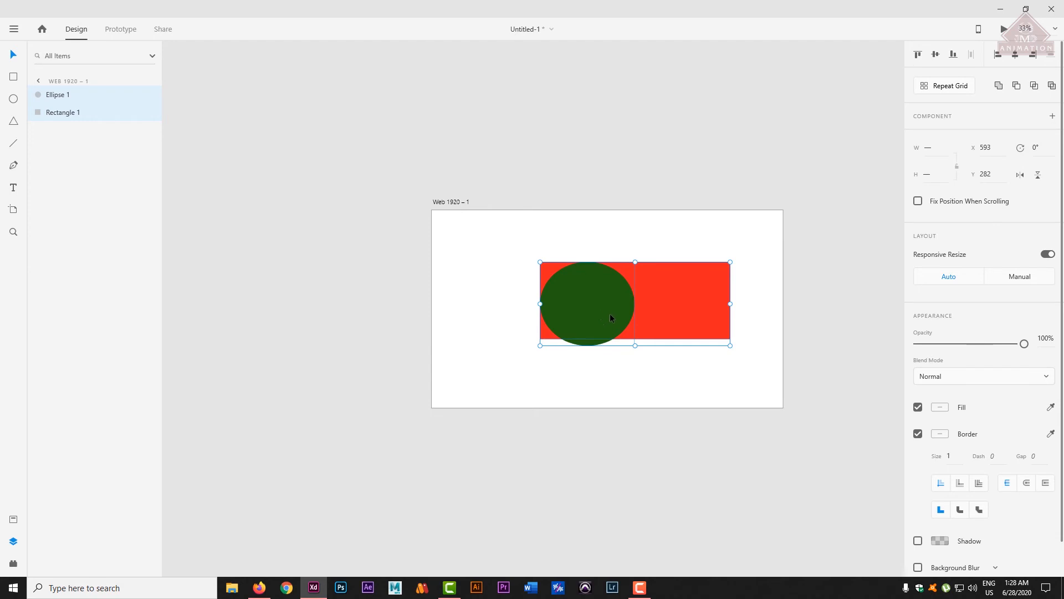
Step: Shrink the green ellipse to about 310 × 239, keeping its top-left corner in place
left_click(640, 394)
left_click(588, 303)
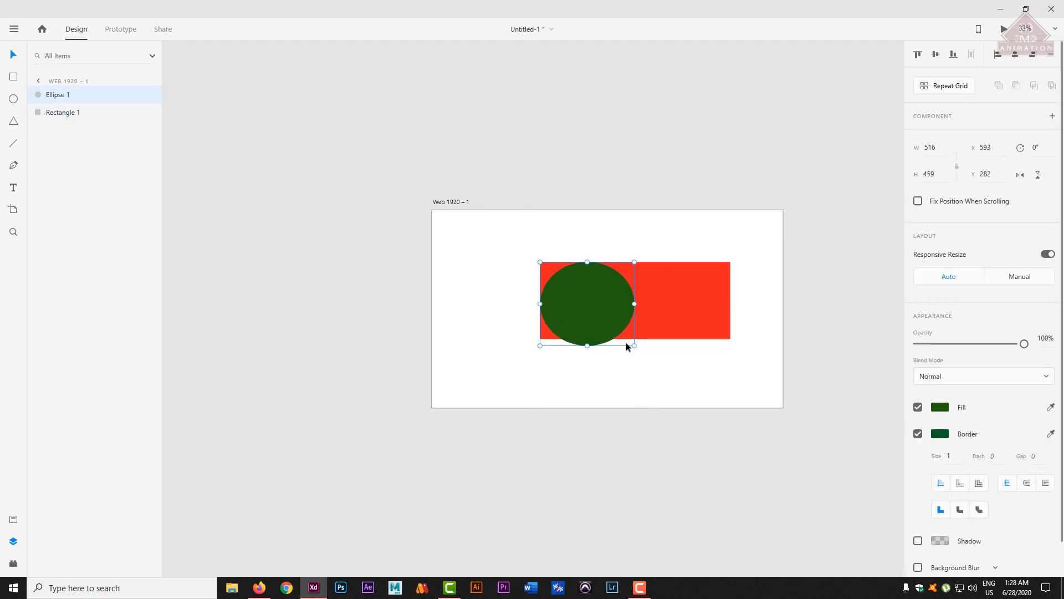
left_click_drag(633, 346, 596, 305)
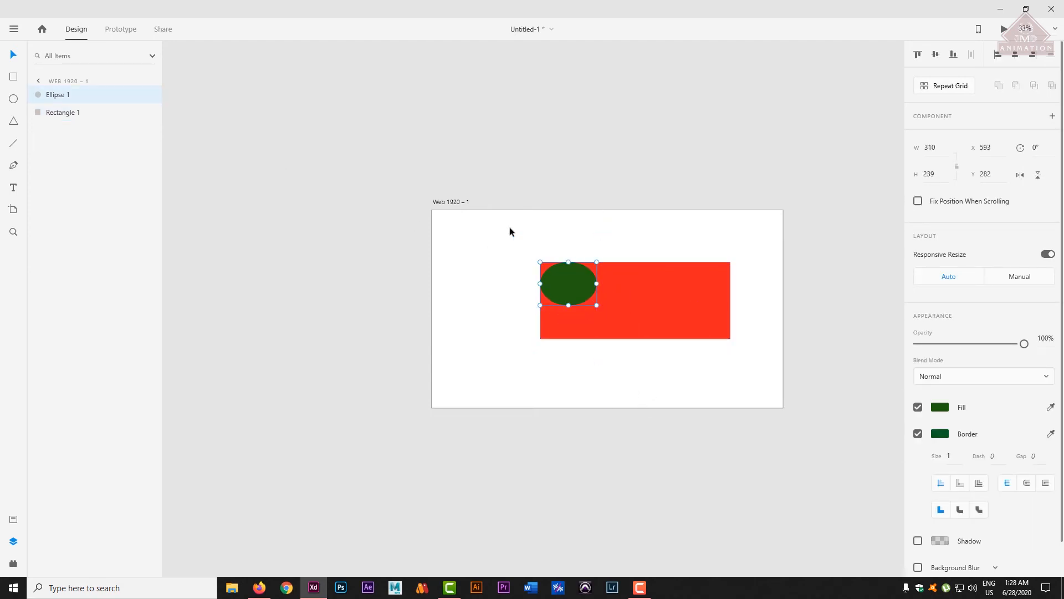
Step: Select both shapes and try middle, bottom, centre and right alignments, ending with the ellipse at the rectangle's bottom centre
left_click_drag(510, 231, 766, 380)
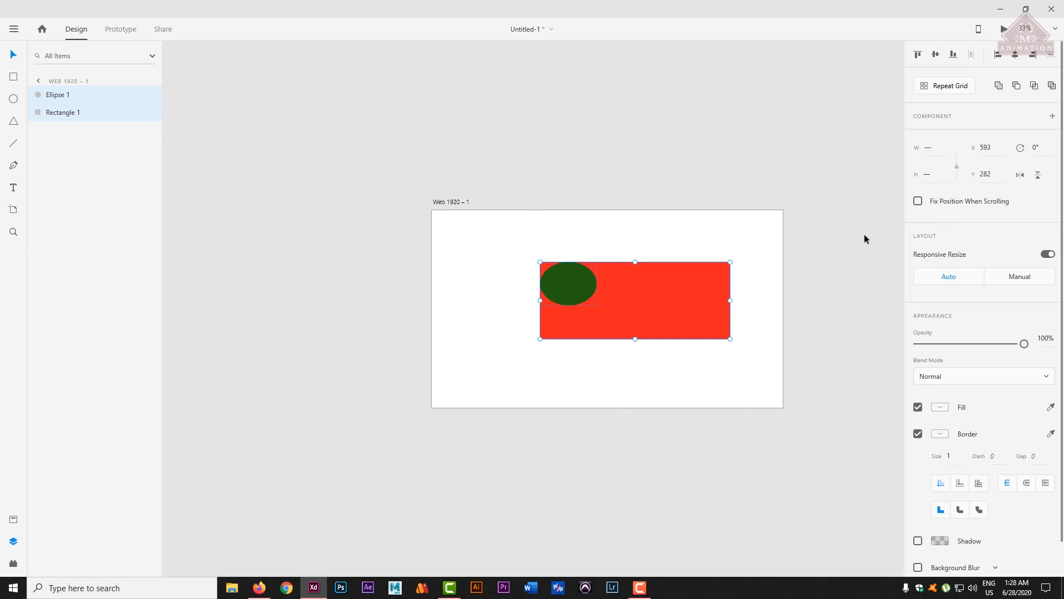
left_click(936, 56)
left_click(953, 55)
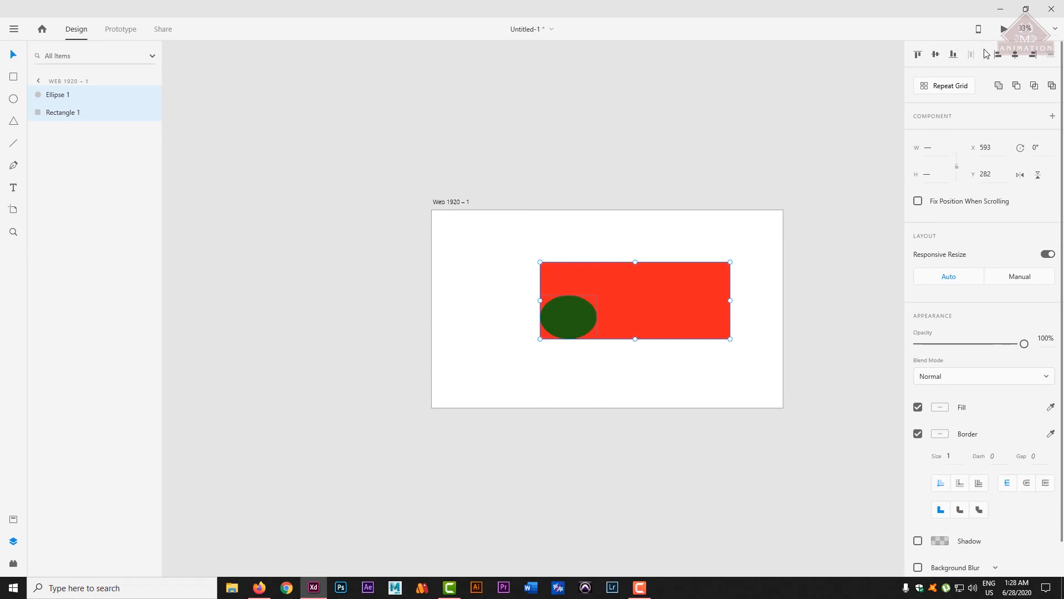
left_click(1015, 55)
left_click(1032, 56)
left_click(1017, 56)
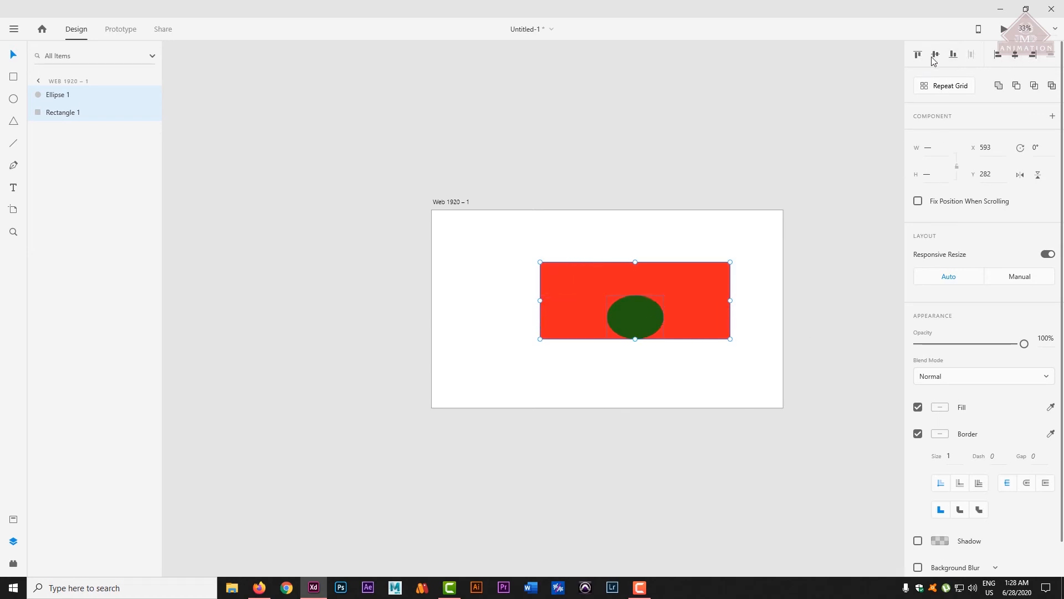
Step: Try middle, right and bottom alignments on both shapes, ending with the ellipse aligned to the rectangle's left and top edges
left_click(933, 58)
left_click(1033, 55)
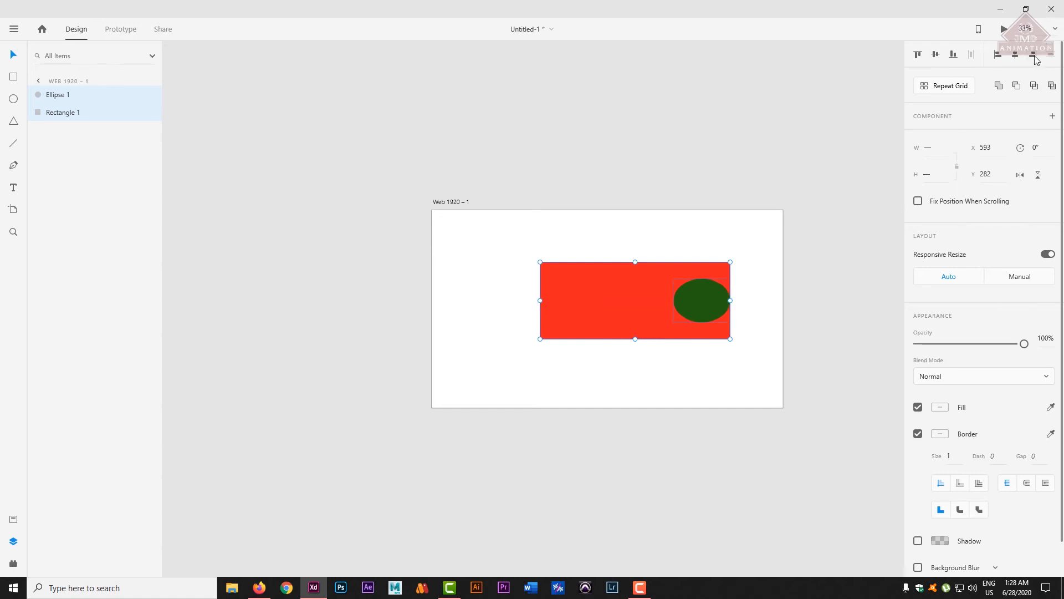
left_click(1001, 56)
left_click(951, 55)
left_click(918, 56)
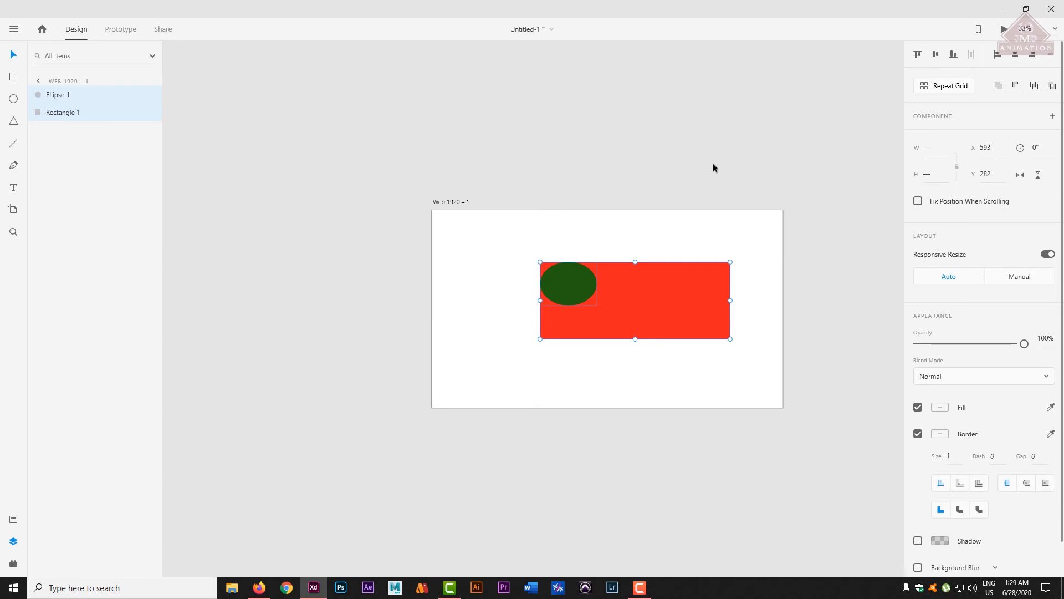
Step: Delete the ellipse and the red rectangle from the artboard
left_click_drag(461, 211, 869, 427)
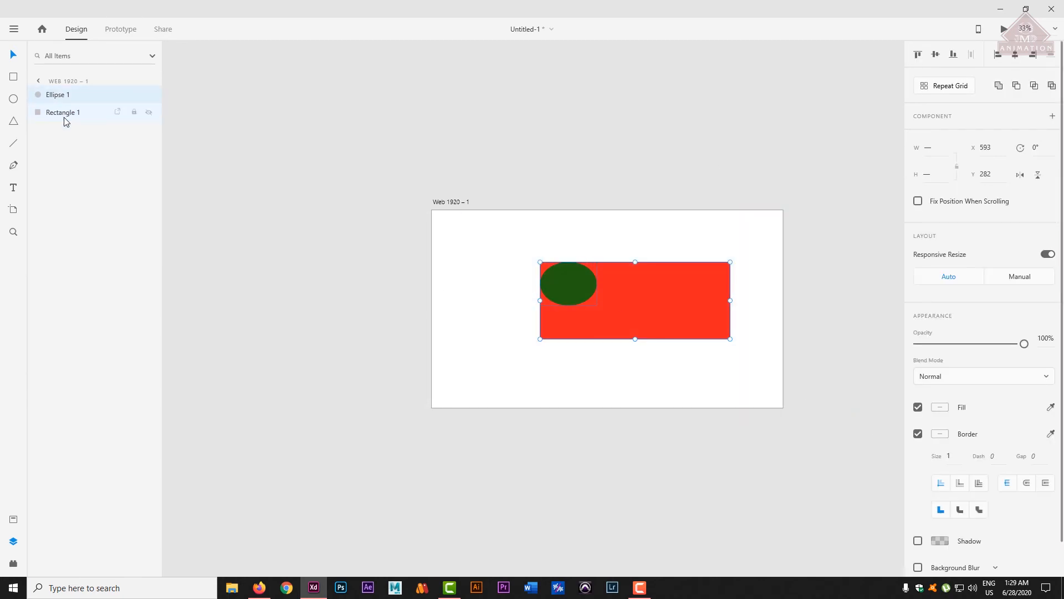
left_click(530, 368)
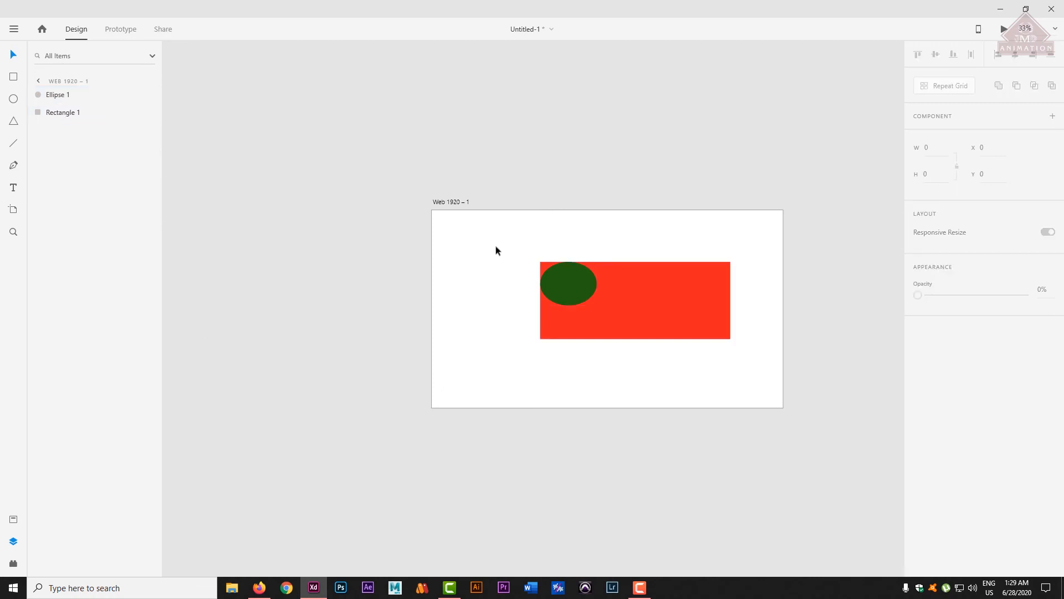
left_click_drag(491, 230, 808, 392)
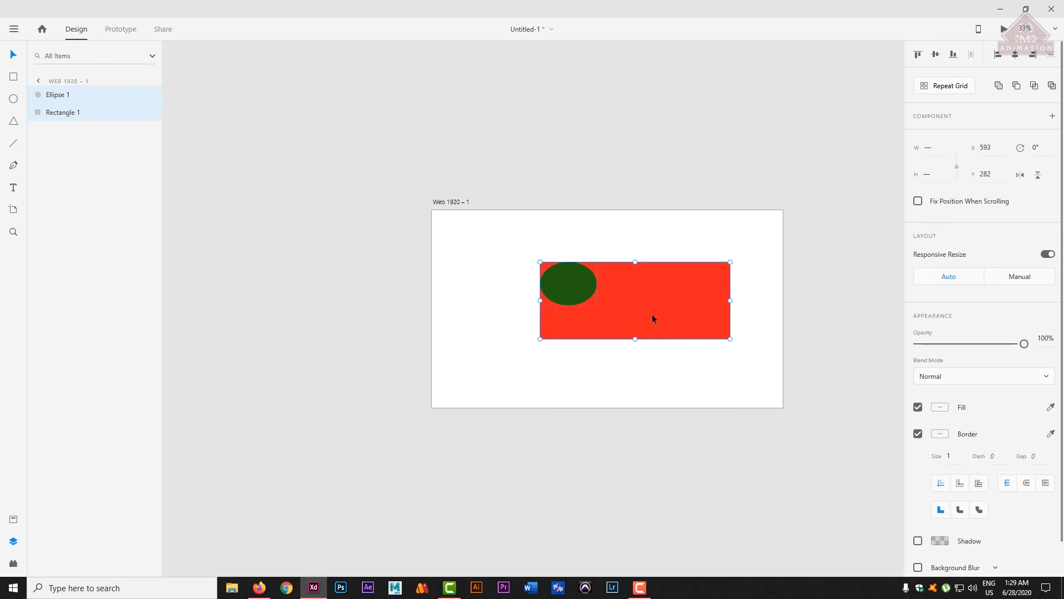
key("Delete")
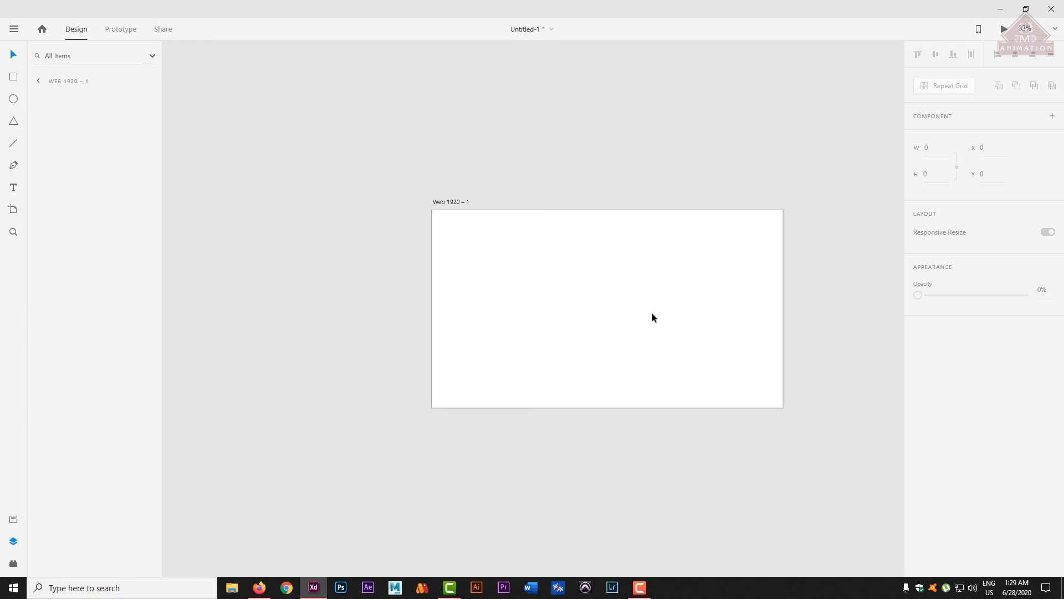
key("ctrl+0")
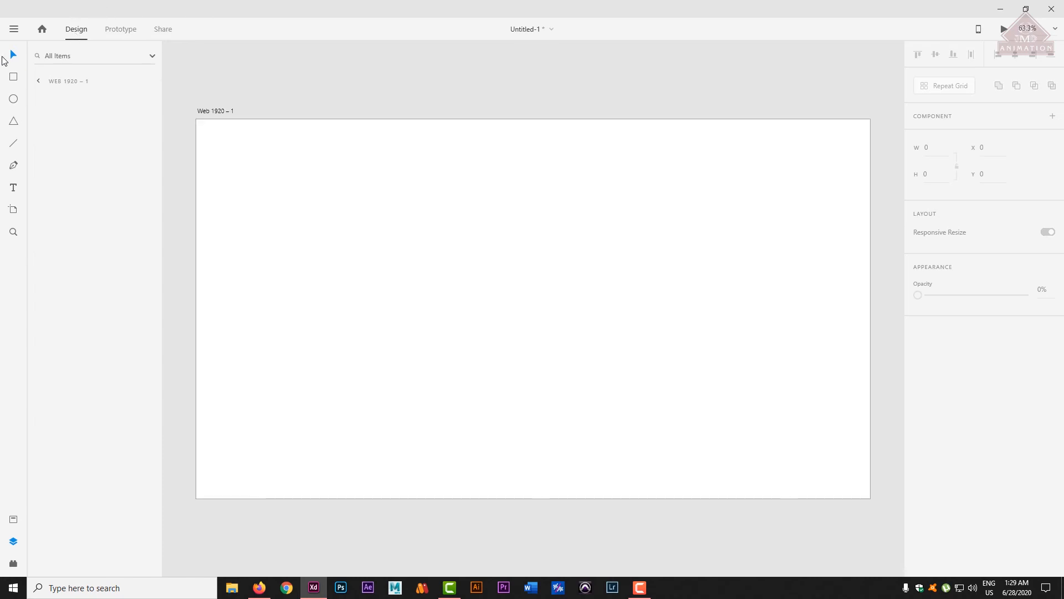
Step: Draw a rectangle about 612 × 411 in the artboard's upper-left area and fill it with red #F60606
left_click(17, 82)
mouse_move(288, 181)
left_mouse_down()
mouse_move(444, 314)
mouse_move(504, 325)
left_mouse_up()
left_click(940, 433)
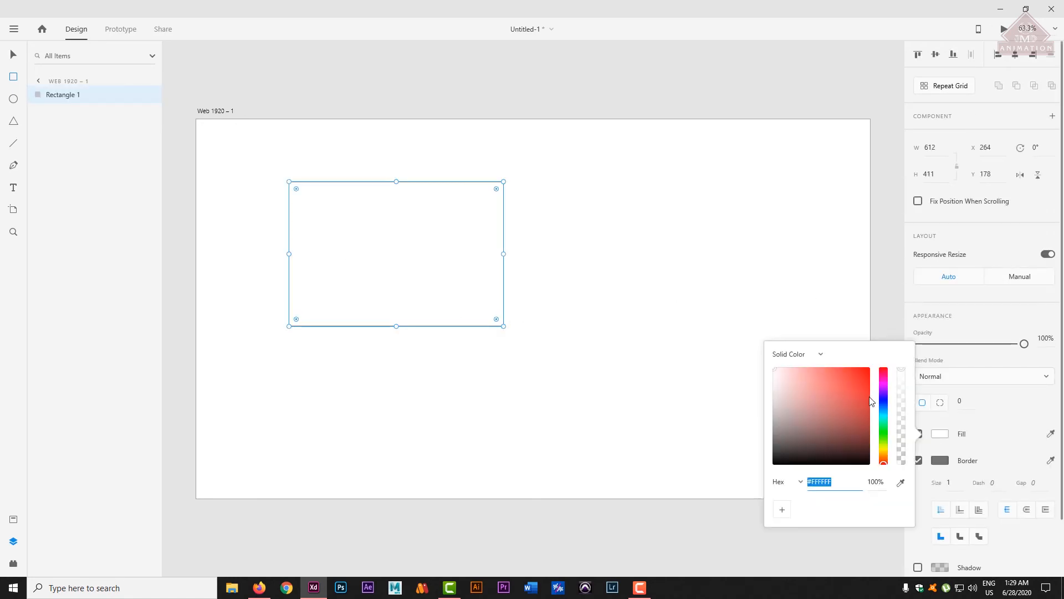
left_click(861, 388)
left_click(867, 370)
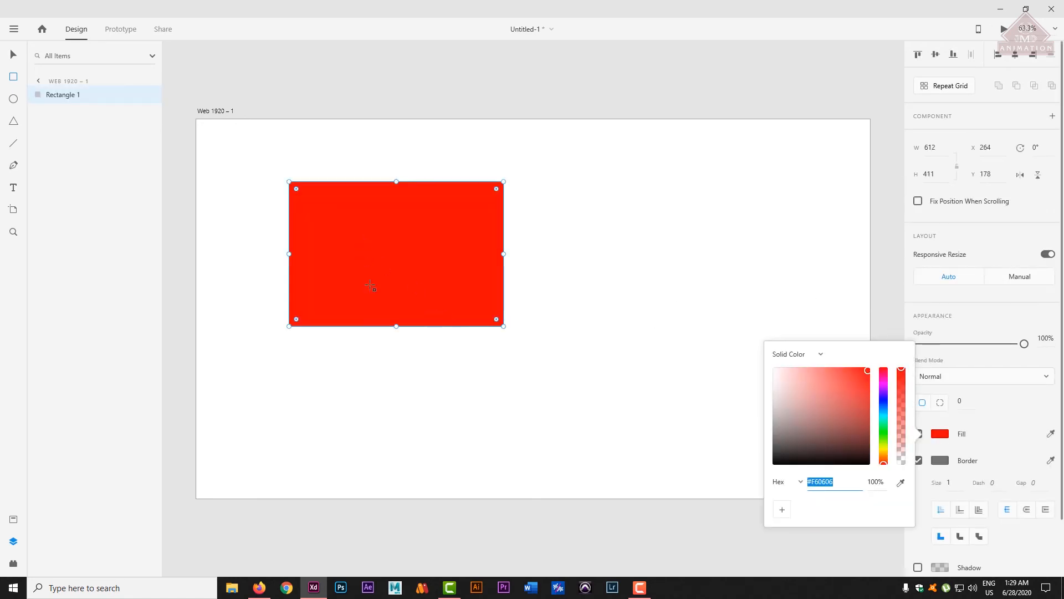
Step: Draw an ellipse about 493 × 381 overlapping the red rectangle's lower-right corner and fill it with dark teal
left_click(13, 99)
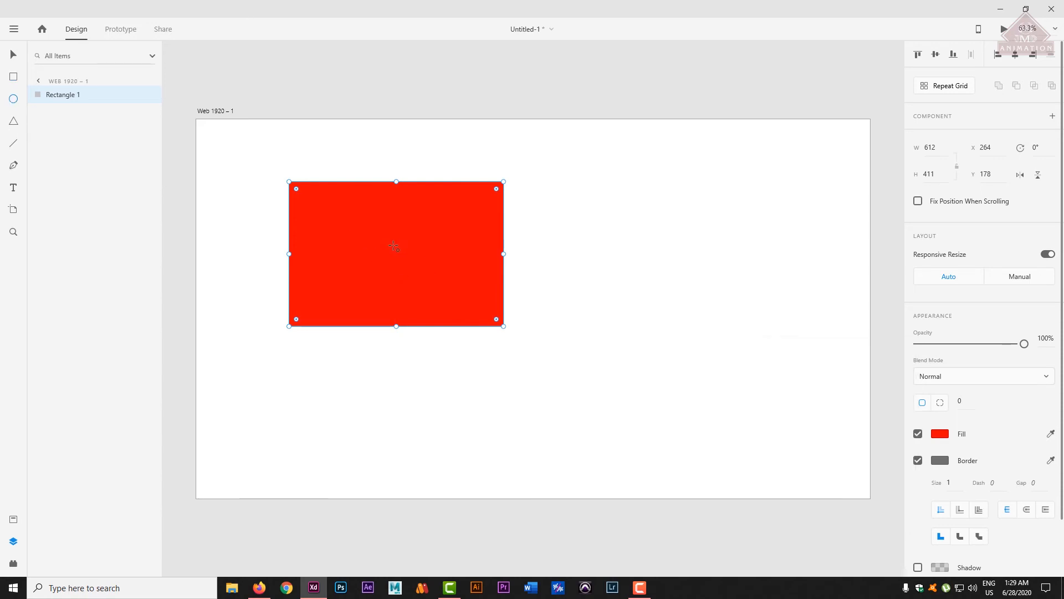
left_click_drag(388, 247, 560, 381)
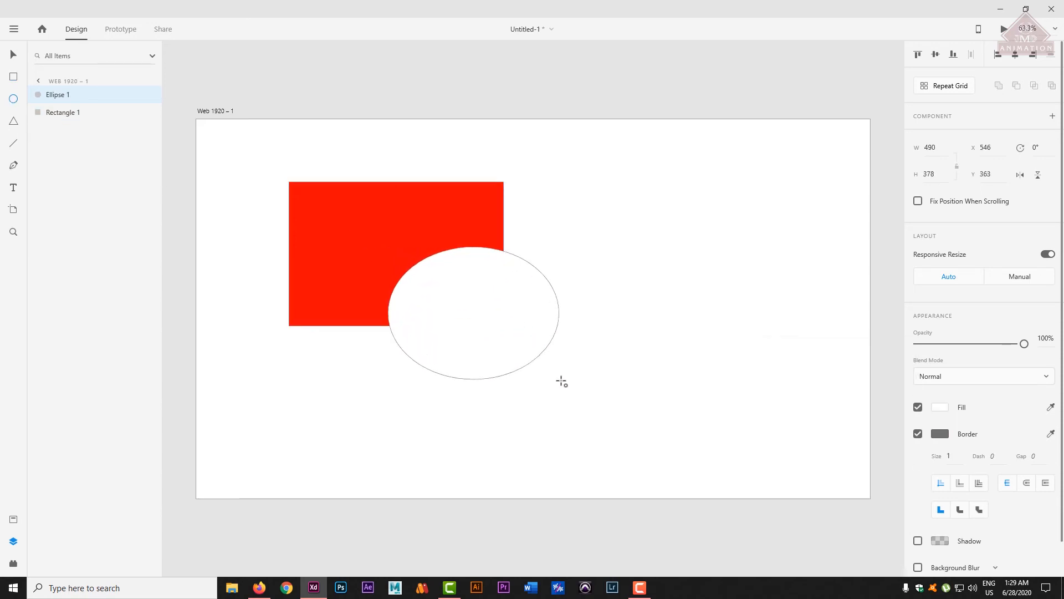
left_click(940, 406)
left_click(886, 394)
left_click(859, 347)
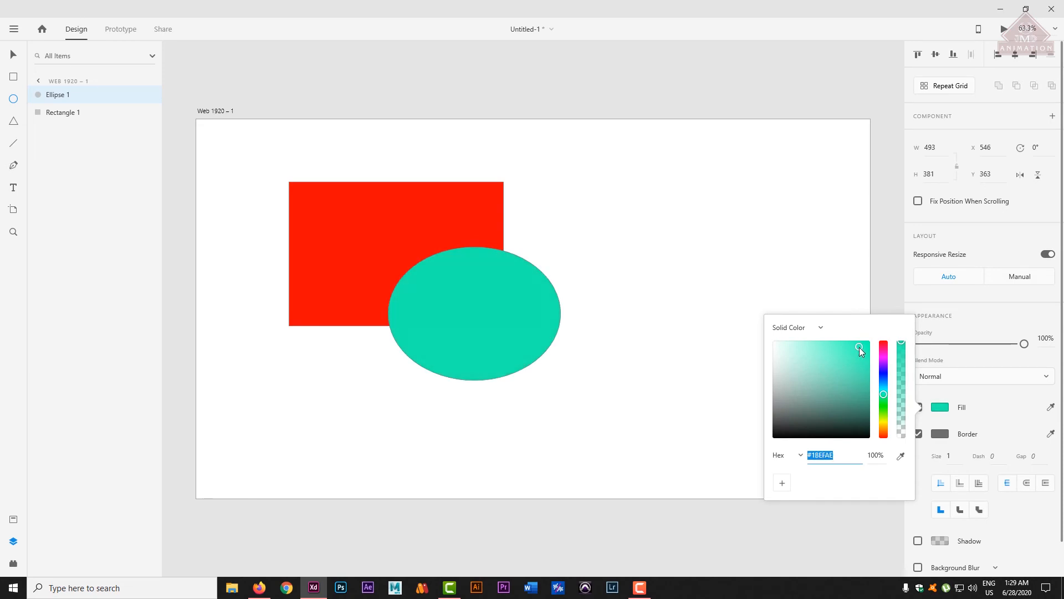
left_click(859, 384)
left_click(13, 54)
left_click(313, 171)
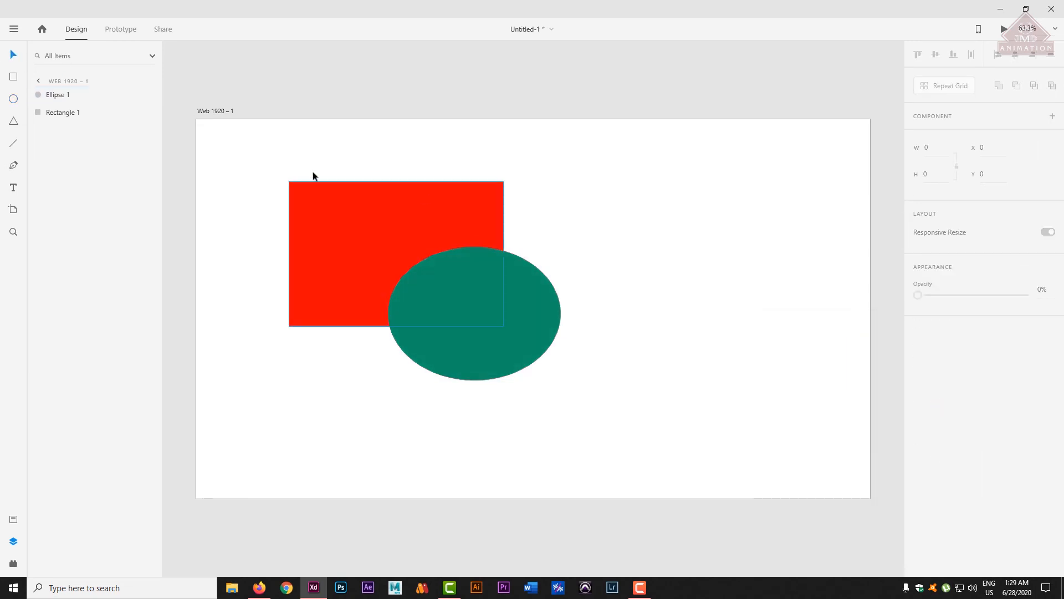
Step: Combine the red rectangle and the teal ellipse with Union and fill the combined shape with dark green
left_click_drag(245, 147, 813, 476)
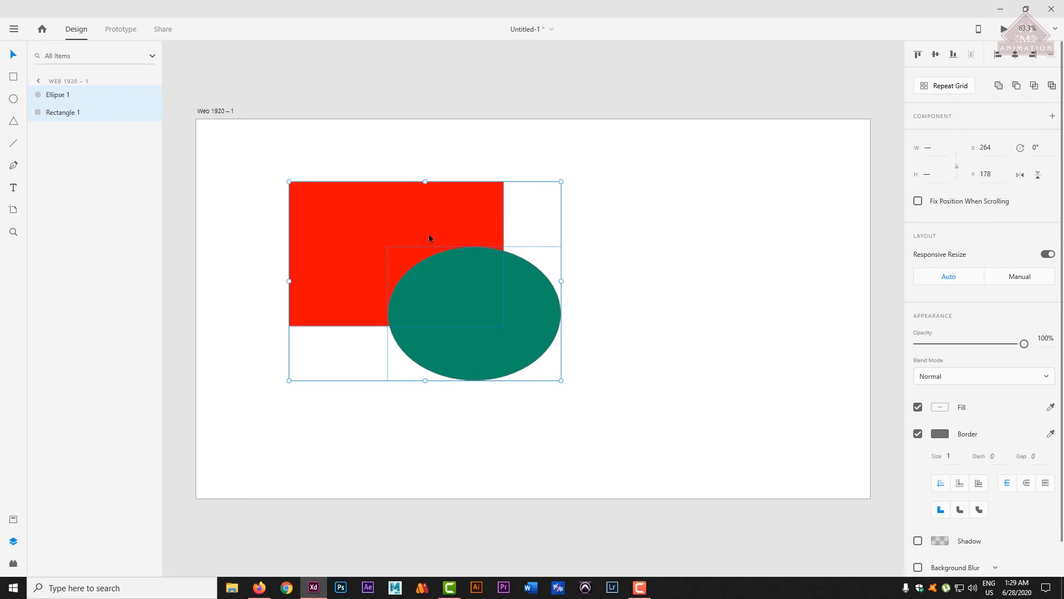
left_click(999, 86)
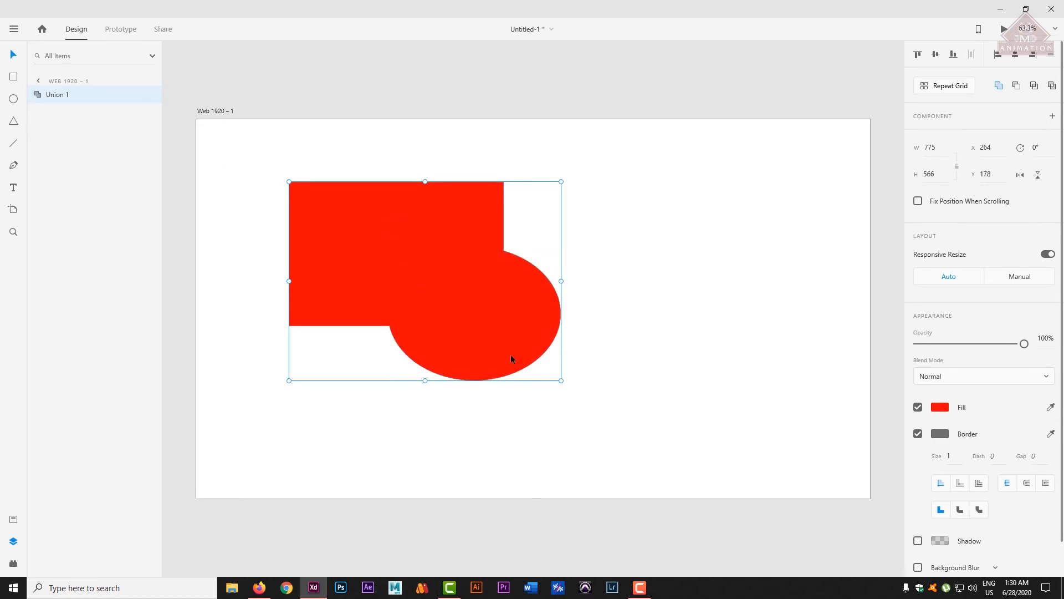
left_click(939, 406)
left_click(883, 404)
left_click_drag(838, 364, 865, 402)
left_click(12, 56)
left_click(854, 214)
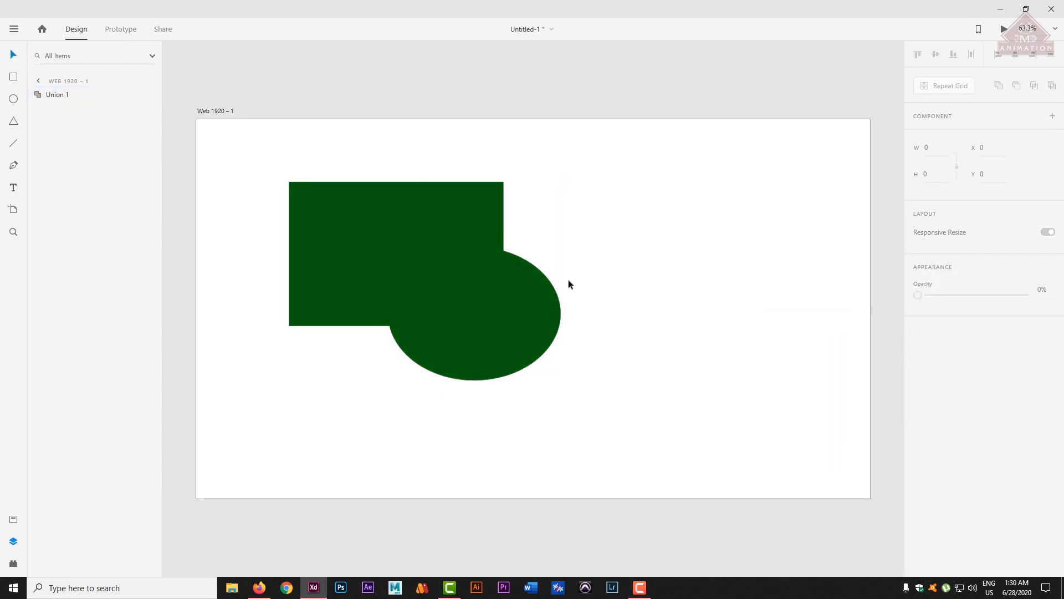
Step: Move the combined green shape to about X 607, Y 384 near the artboard's lower middle
left_click_drag(443, 294, 604, 346)
left_click(615, 444)
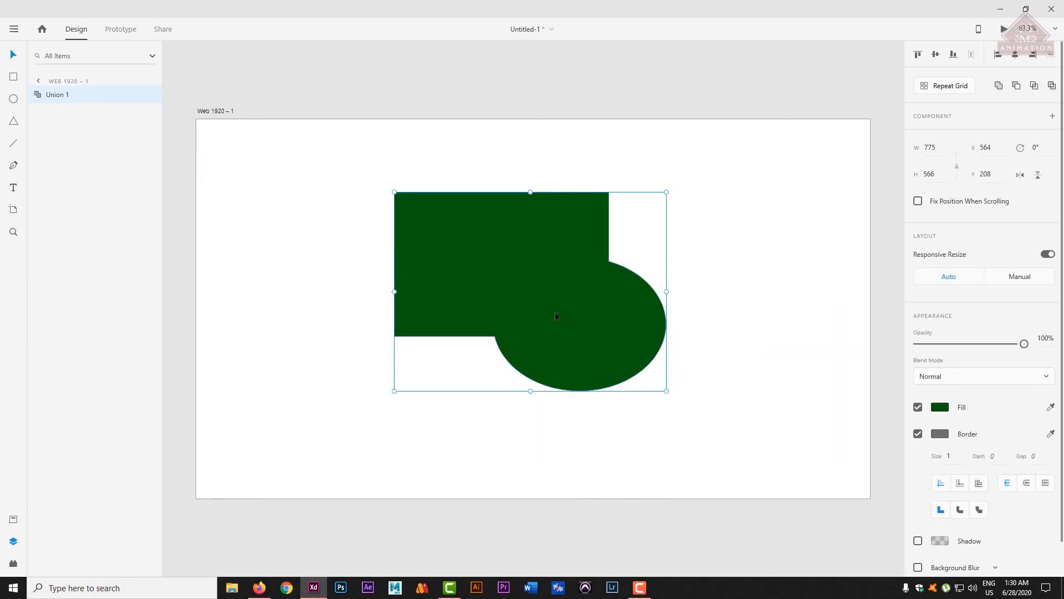
left_click_drag(554, 312, 602, 335)
left_click(685, 390)
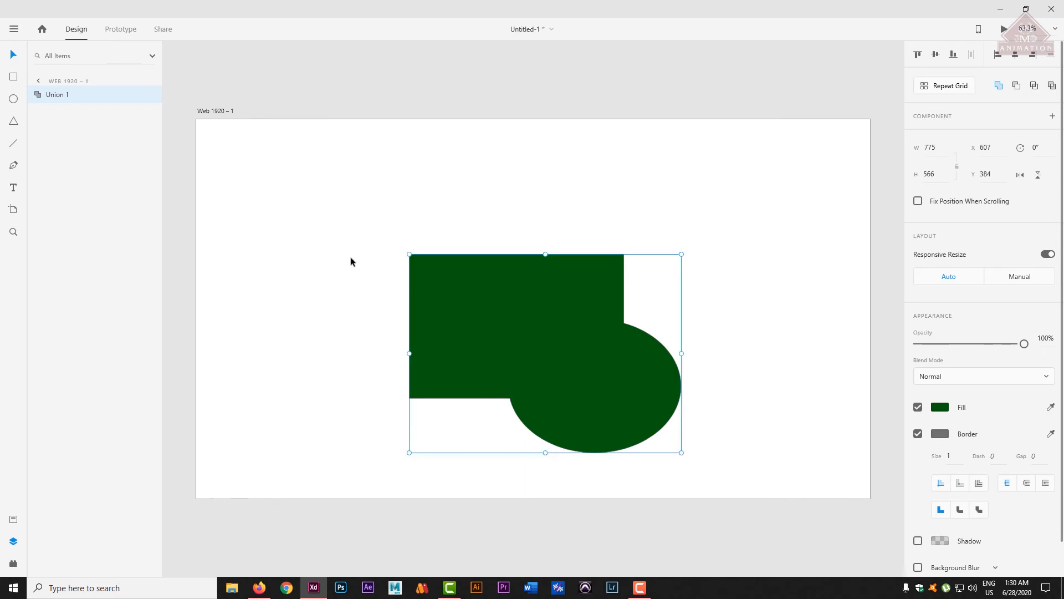
left_click(350, 257)
Step: Draw a triangle about 281 × 250 overlapping the green shape's upper-left corner and fill it with red #C22222
left_click(13, 122)
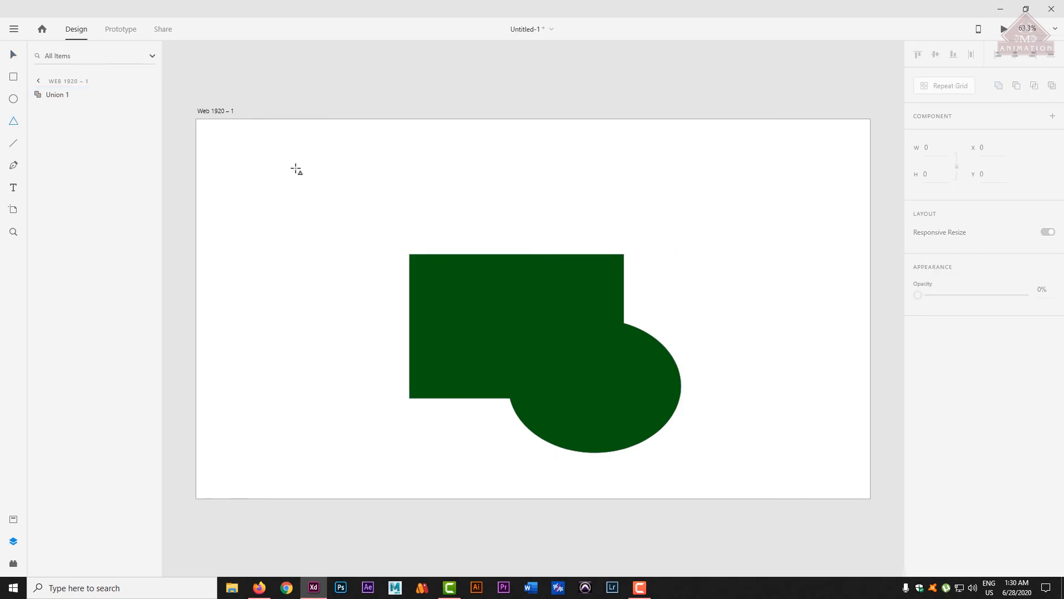
left_click_drag(349, 191, 449, 279)
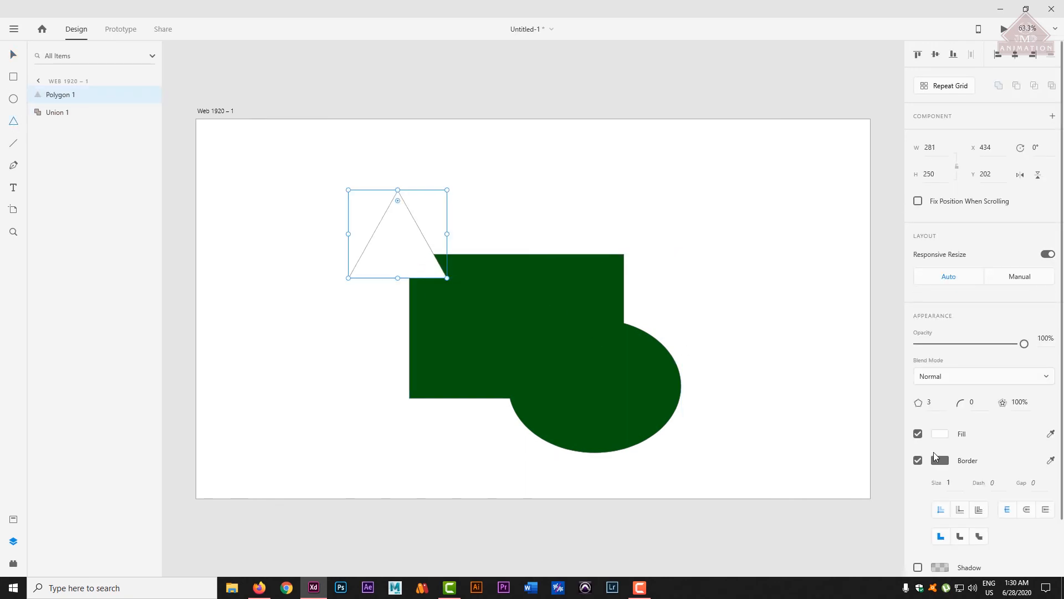
left_click(940, 433)
left_click(853, 391)
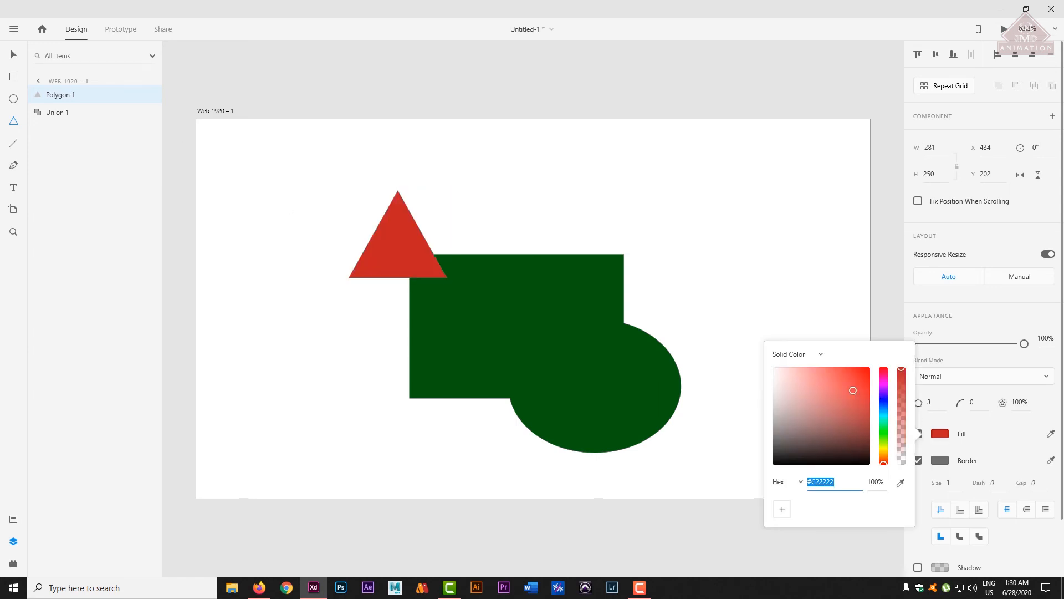
left_click(281, 173)
Step: Combine the triangle and the green shape with Union and move the result left to about X 359
left_click_drag(291, 158, 801, 490)
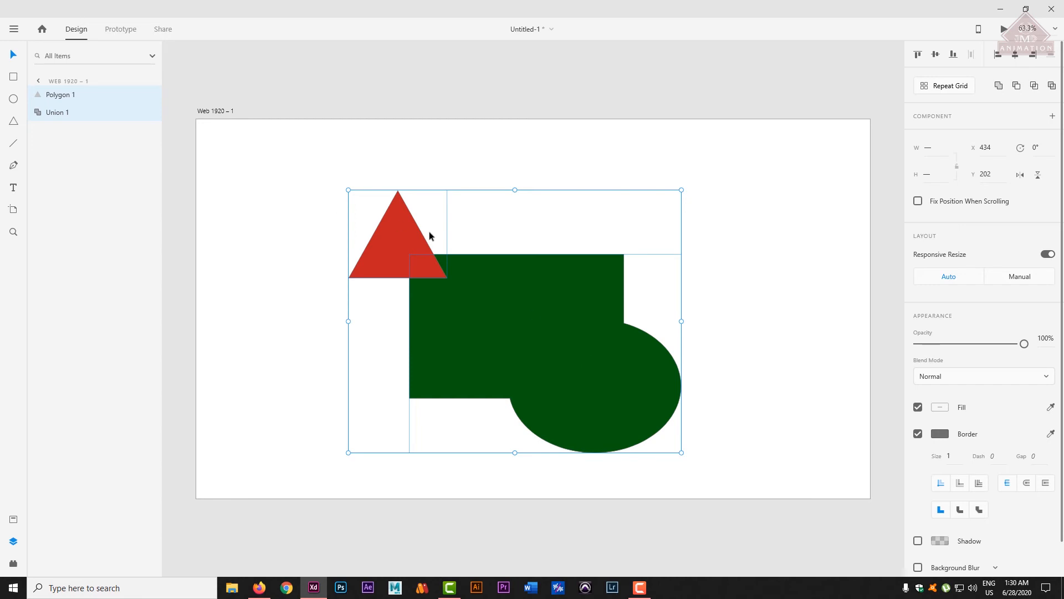
left_click(998, 86)
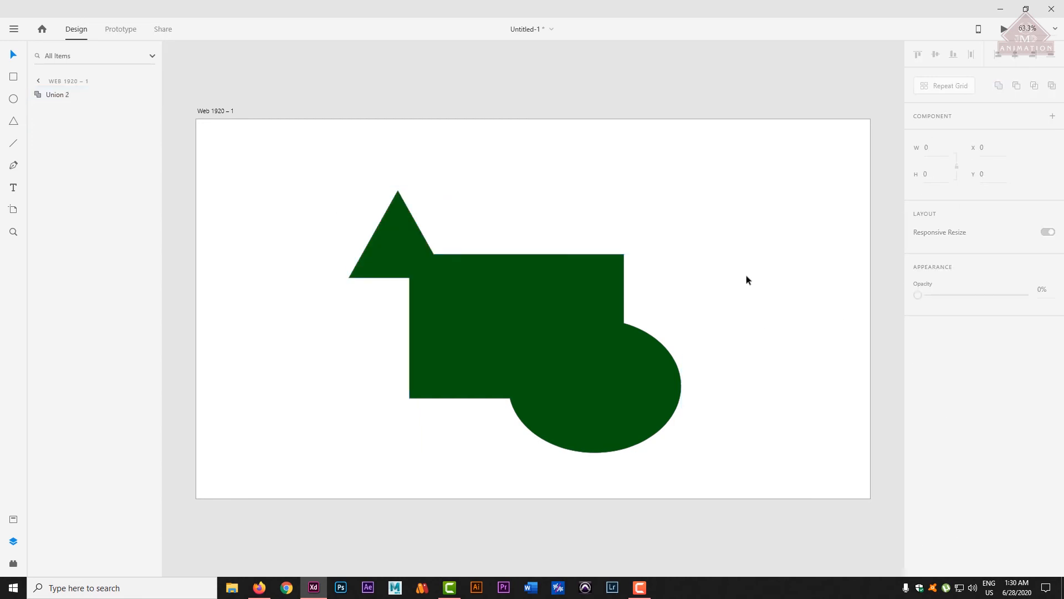
left_click_drag(580, 350, 498, 314)
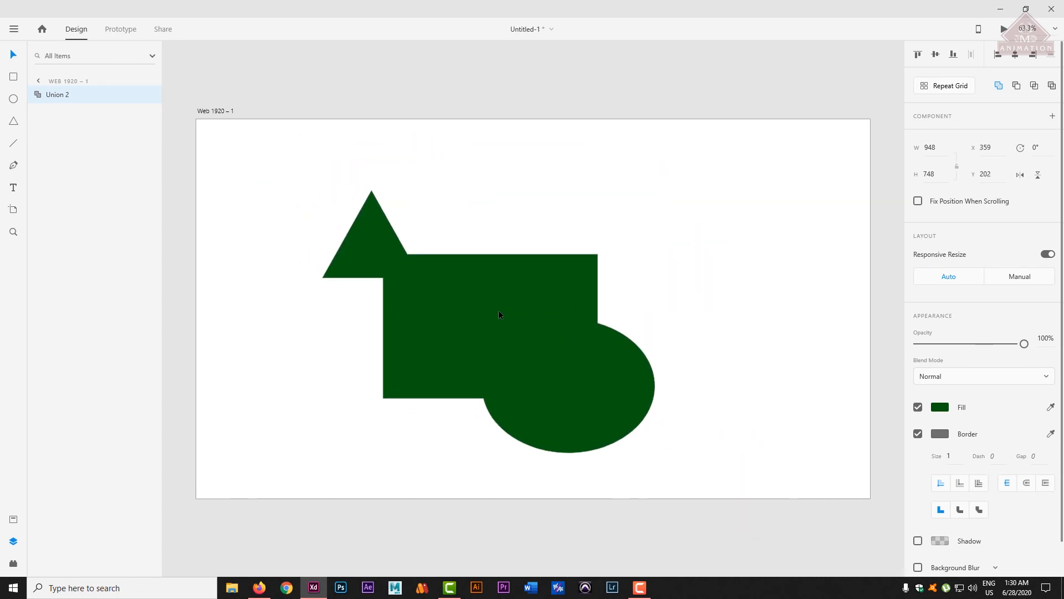
left_click_drag(499, 314, 499, 314)
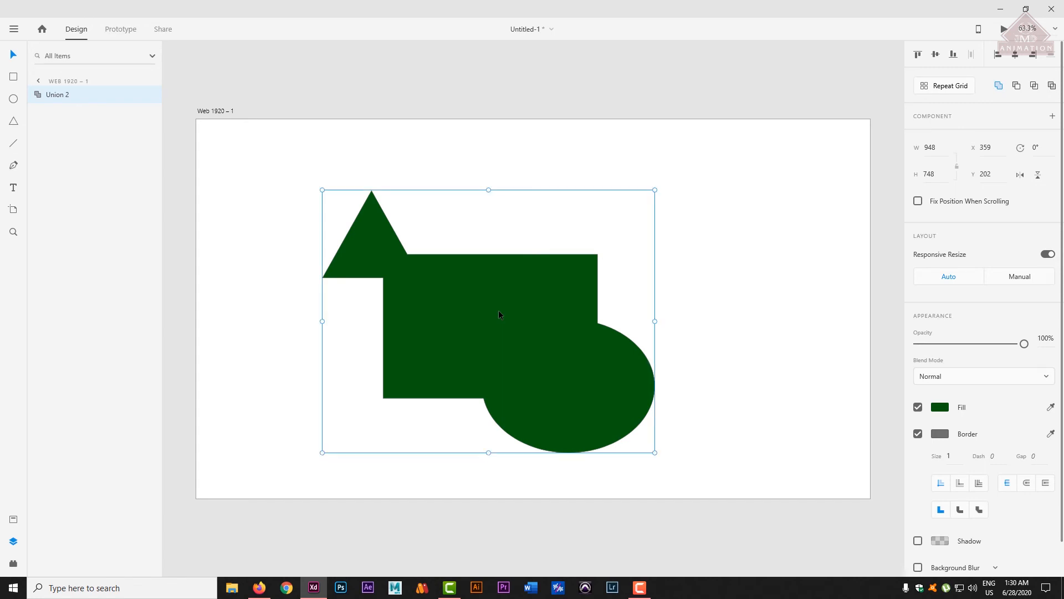
Step: Try to subtract the triangle from the green shape instead of uniting them
left_click(1016, 86)
key("ctrl+z")
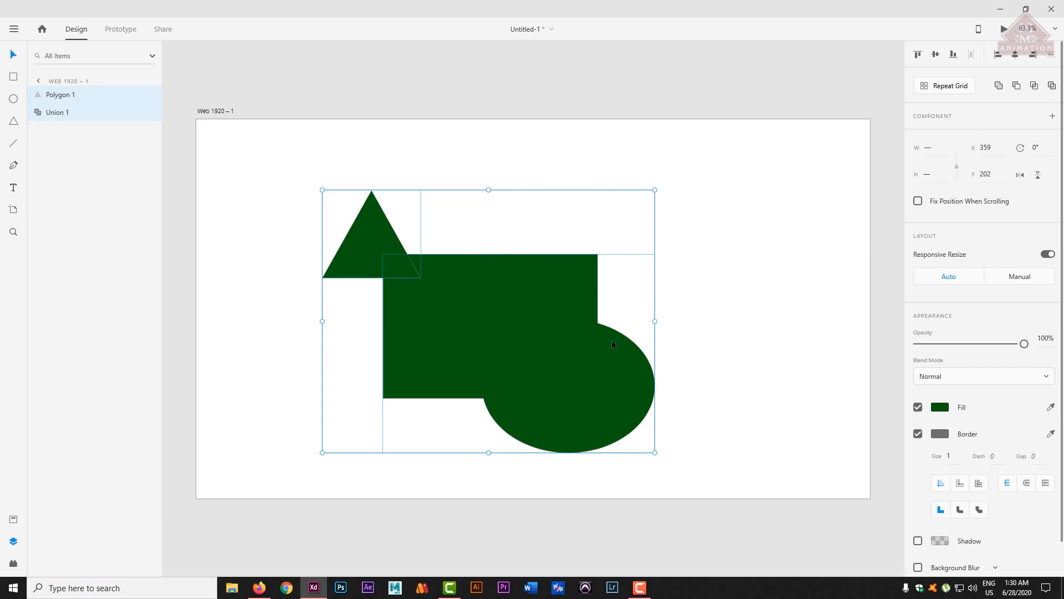
key("ctrl+alt+s")
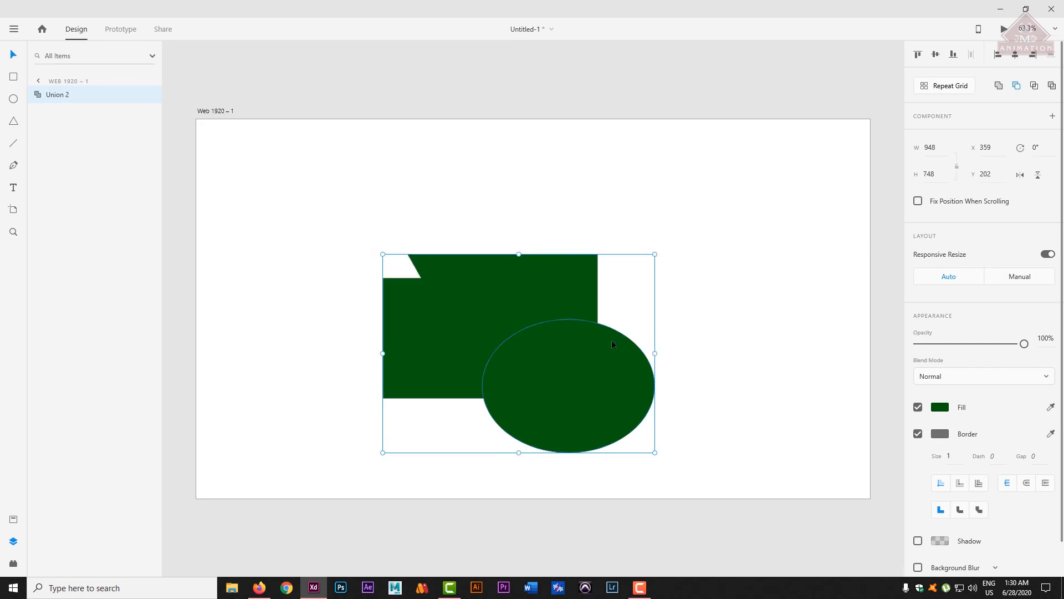
Step: Undo the triangle, moves, recolouring and Union back to the separate red rectangle and teal ellipse
key("ctrl+z")
key("ctrl+z")
key("ctrl+z")
key("ctrl+z")
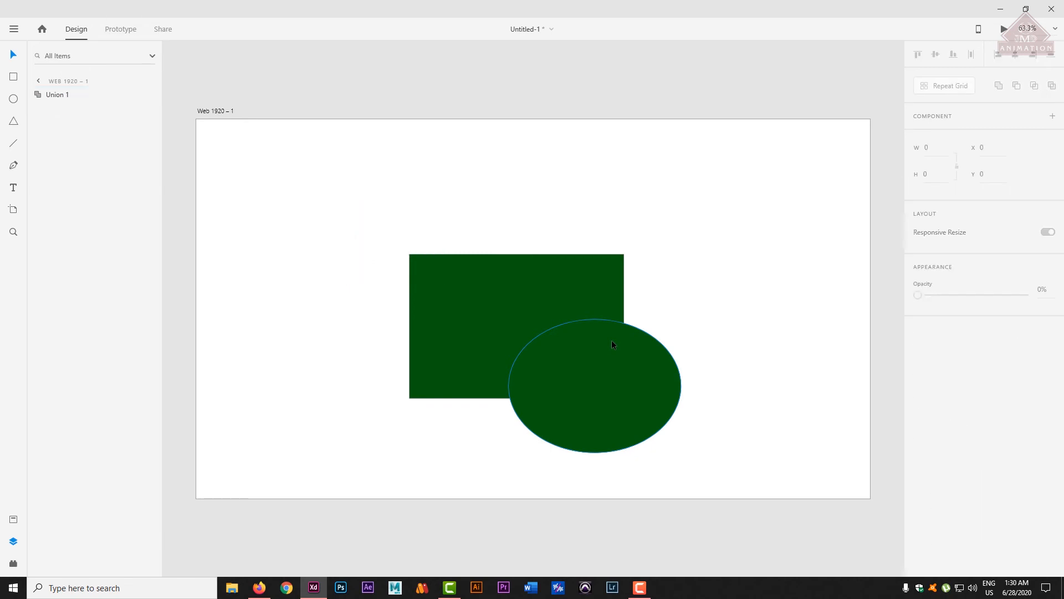
key("ctrl+z")
key("ctrl+z")
key("ctrl+z")
key("ctrl+z")
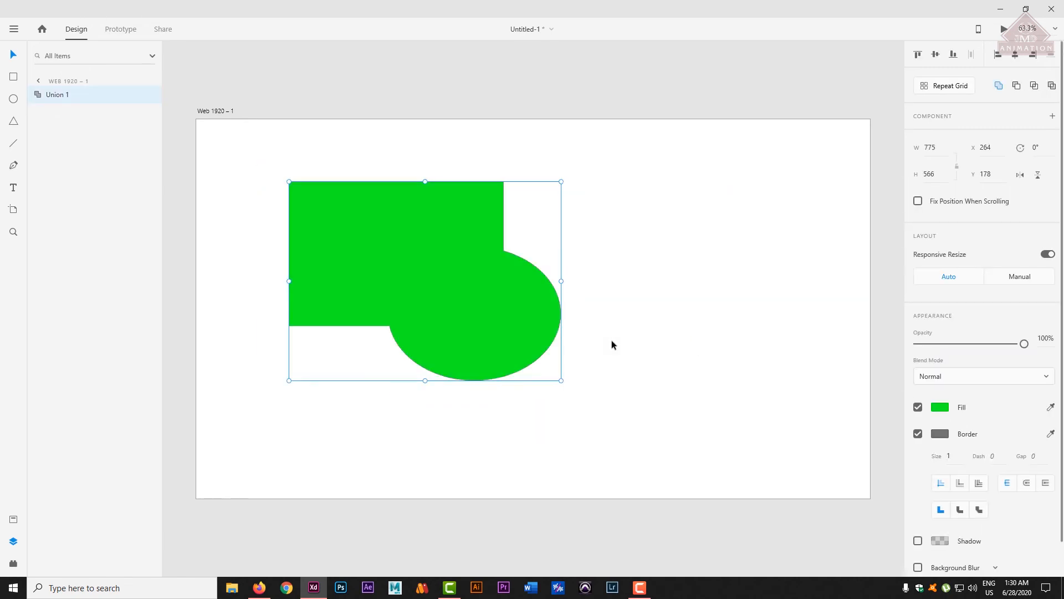
key("ctrl+z")
key("ctrl+z")
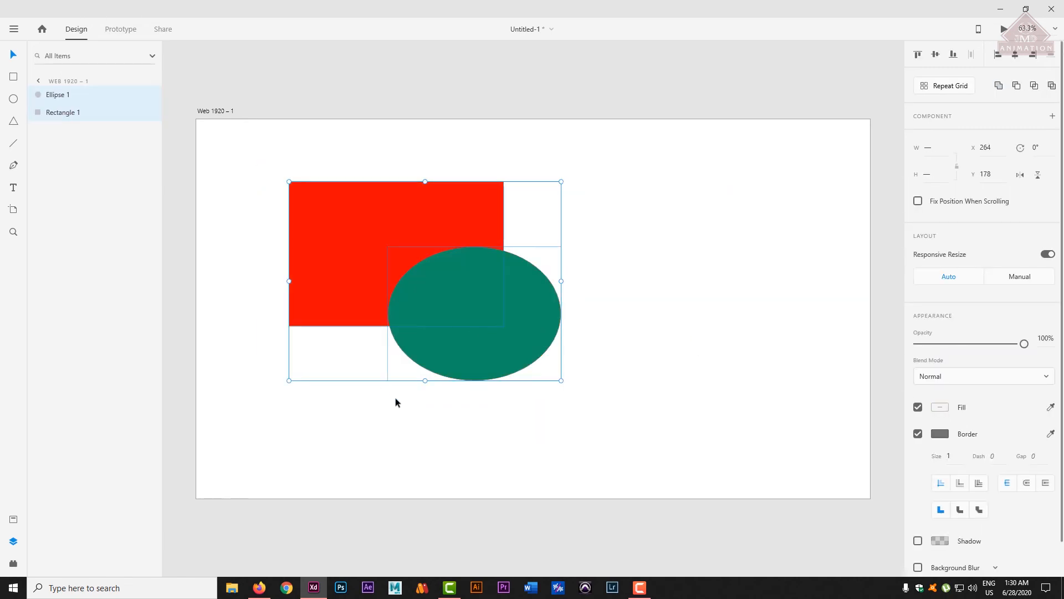
Step: Try subtracting the ellipse from the red rectangle and undo the subtraction
left_click(205, 196)
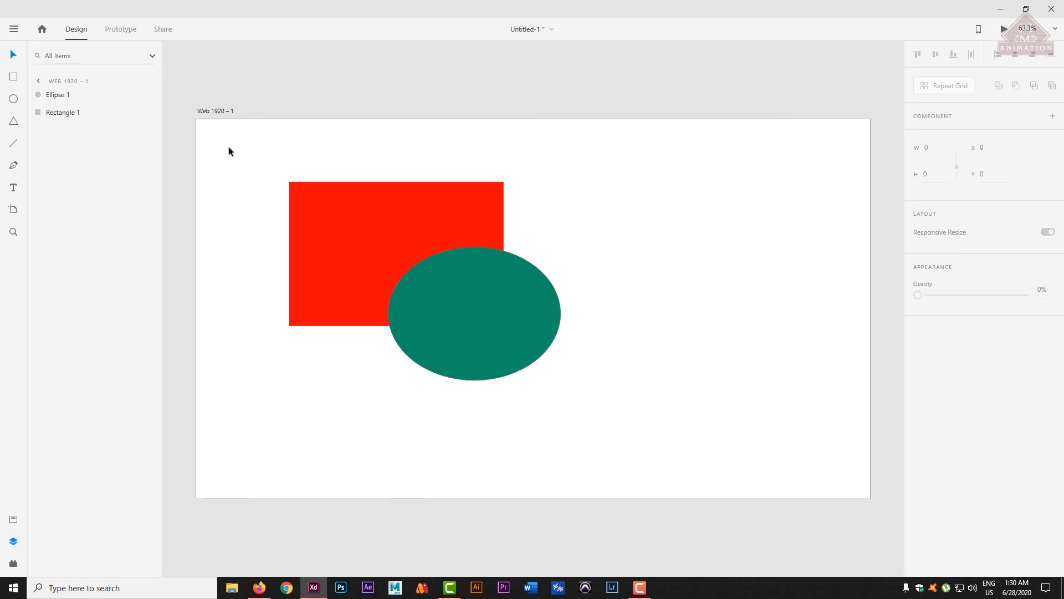
left_click_drag(229, 148, 672, 431)
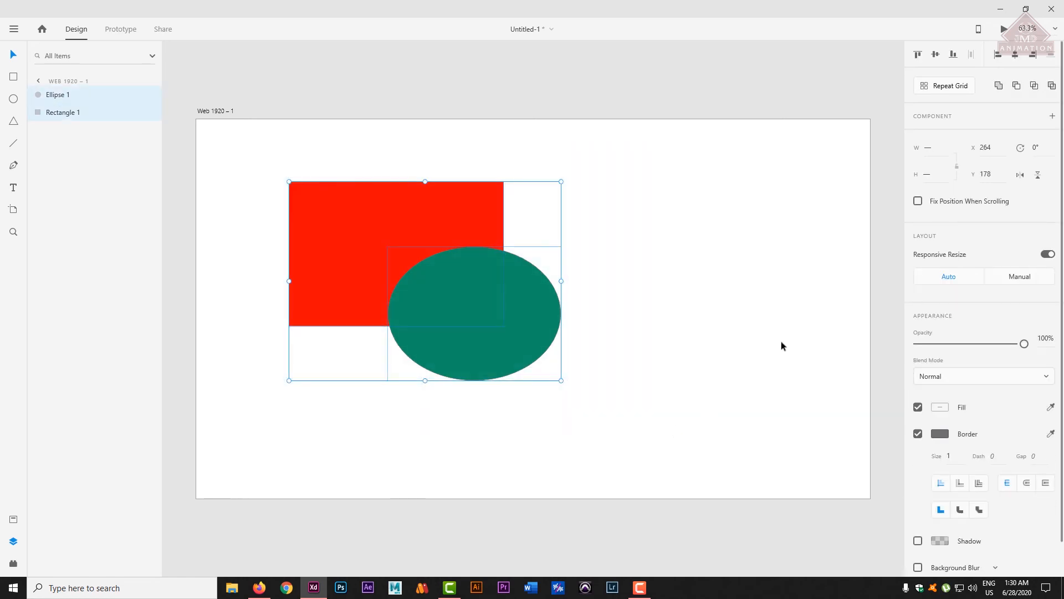
left_click(1016, 87)
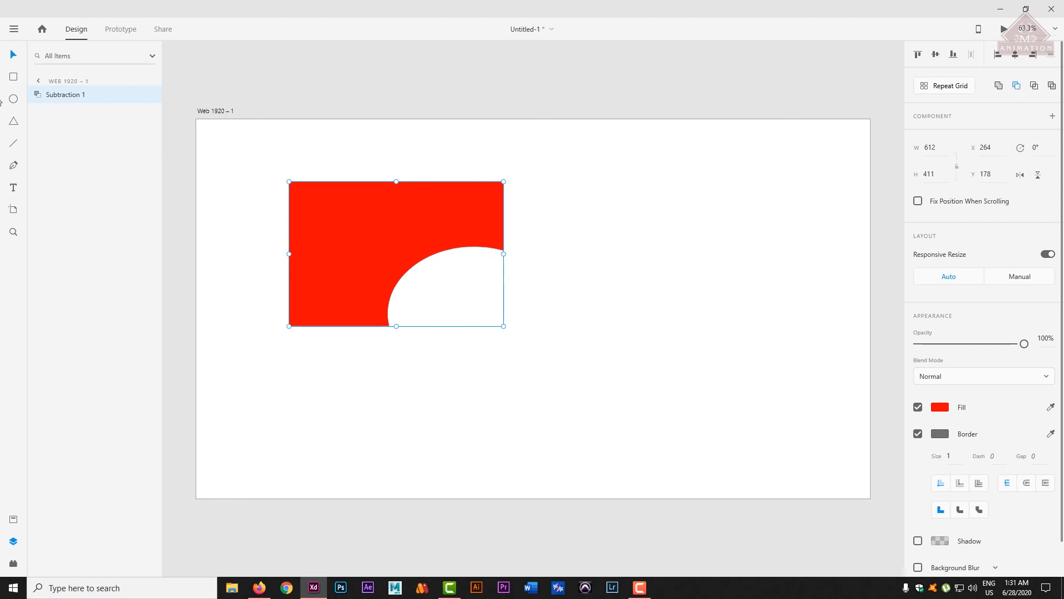
key("ctrl+z")
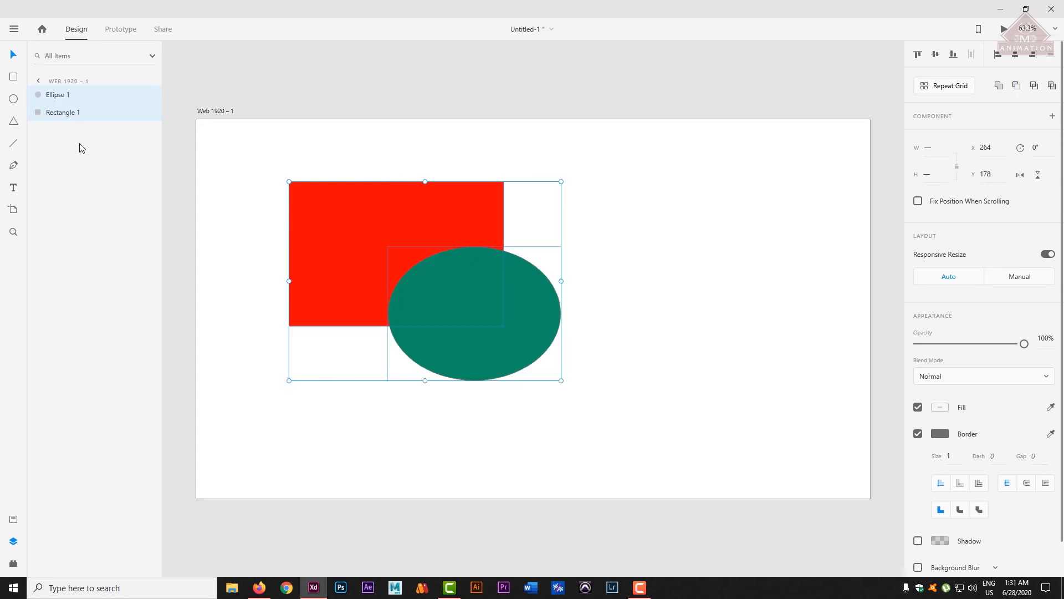
Step: Move the teal ellipse to about X 570, Y 334, still overlapping the rectangle's lower-right corner
left_click(503, 309)
left_click_drag(503, 308, 474, 308)
left_click(406, 247)
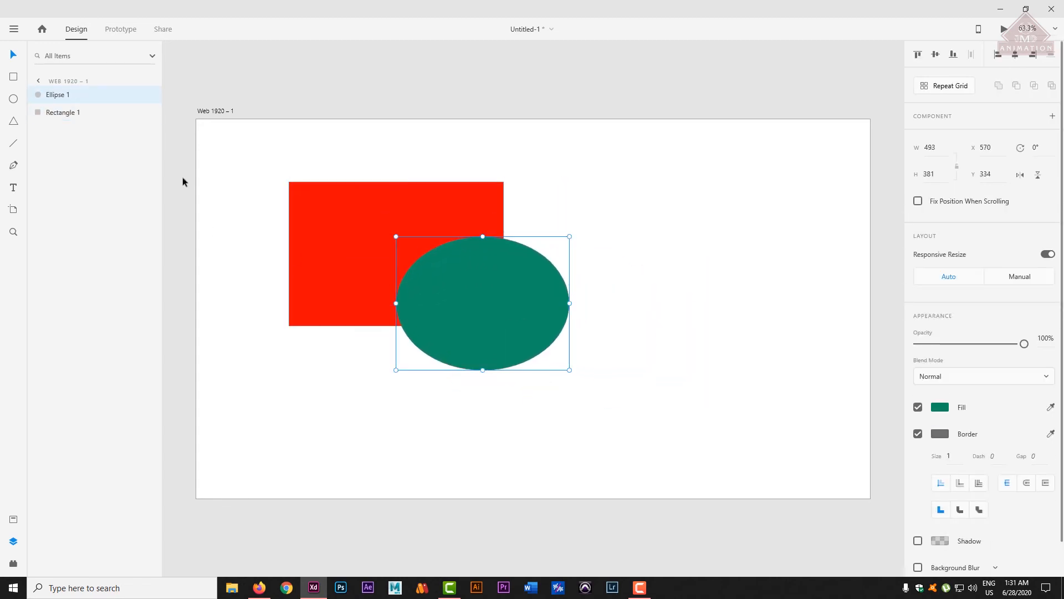
Step: Combine the rectangle and the ellipse with Union, and switch the Boolean operation to Subtract
left_click(184, 180)
key("ctrl+a")
left_click(999, 87)
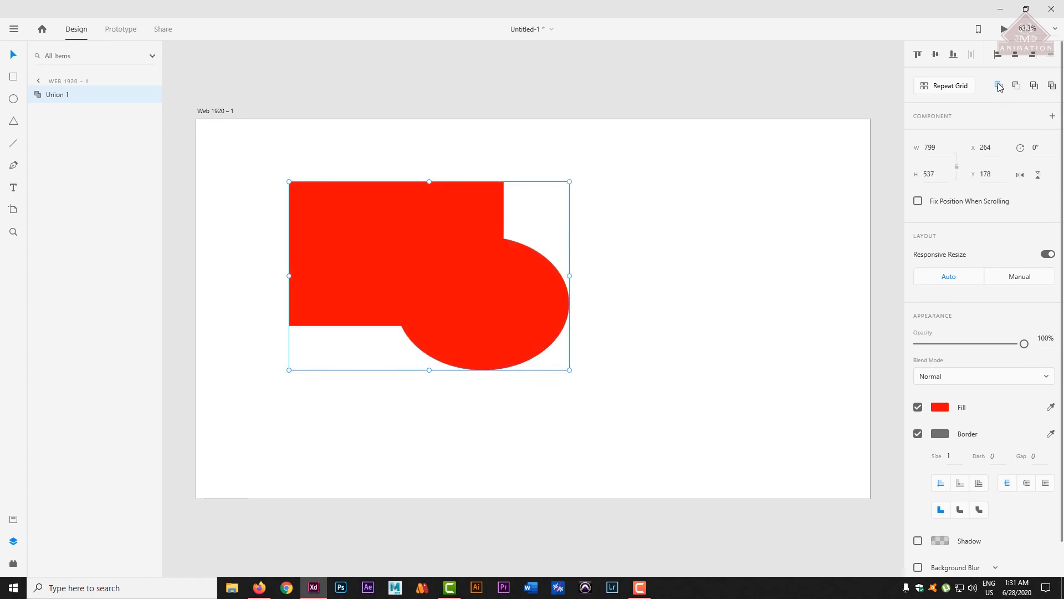
left_click(1016, 86)
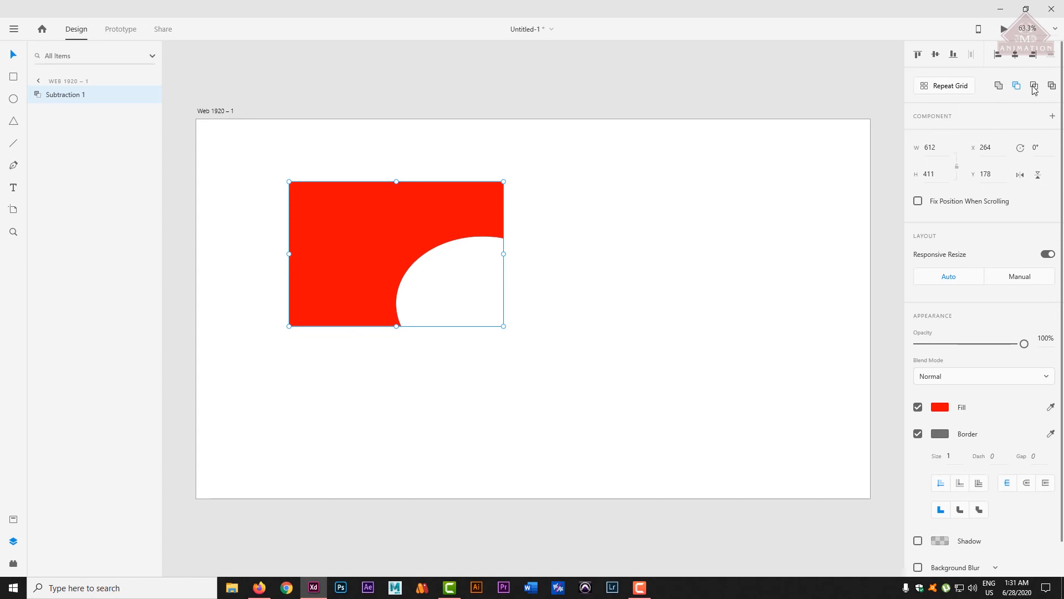
Step: Switch the combined shape's Boolean operation to Intersect and finally to Exclude Overlap
left_click(1034, 86)
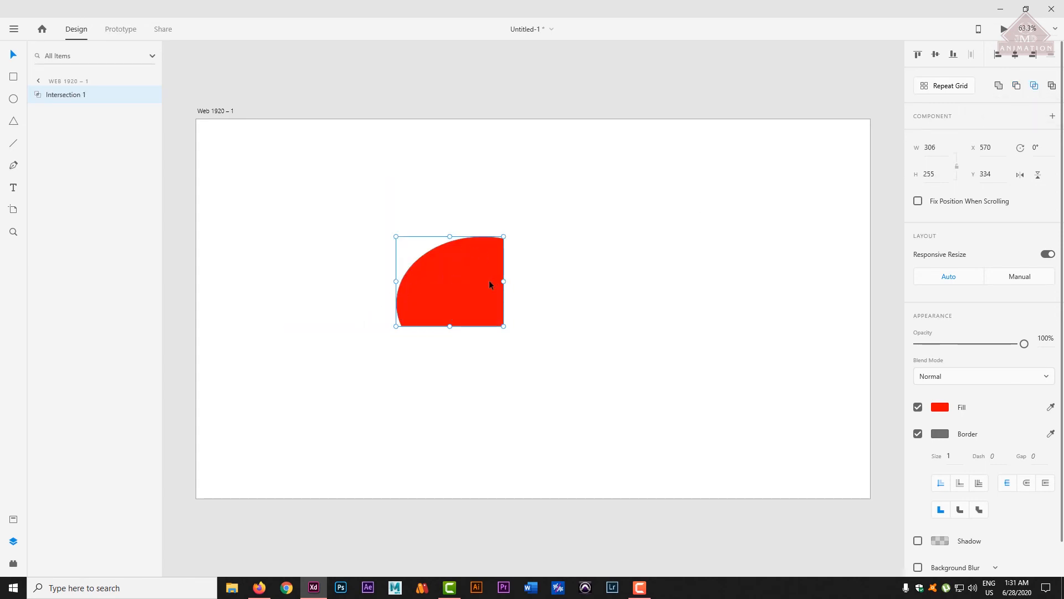
left_click(1052, 86)
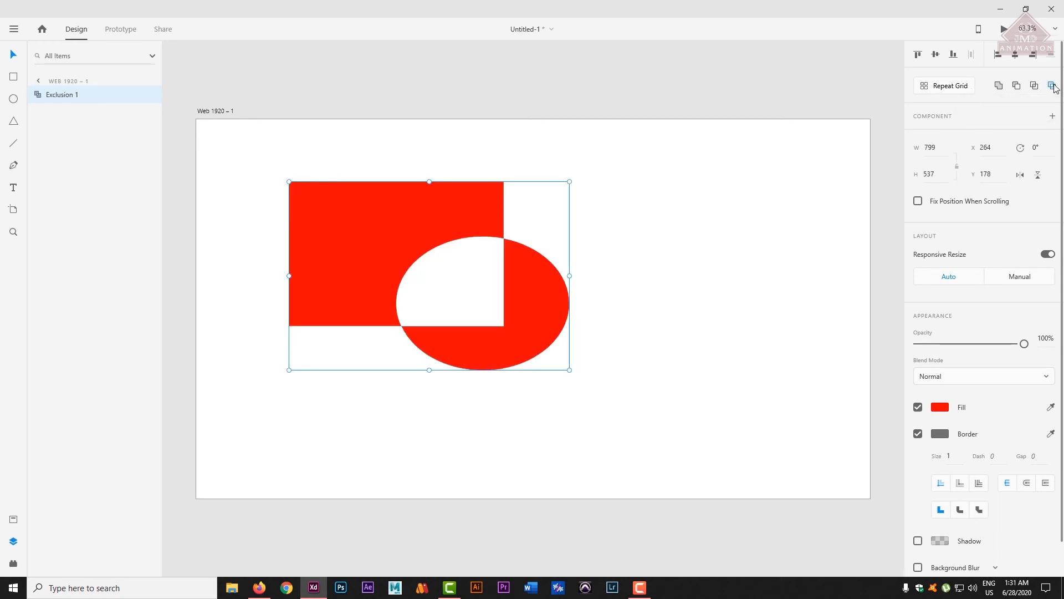
left_click(567, 264)
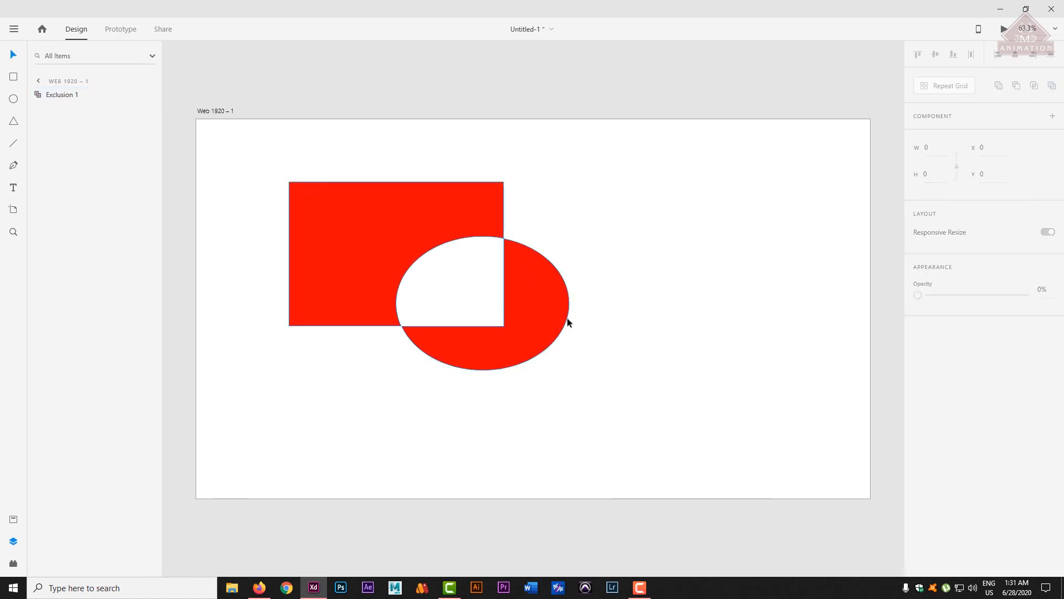
Step: Move the excluded-overlap shape to about X 542, Y 180 and try selecting it as a single object
left_click(533, 308)
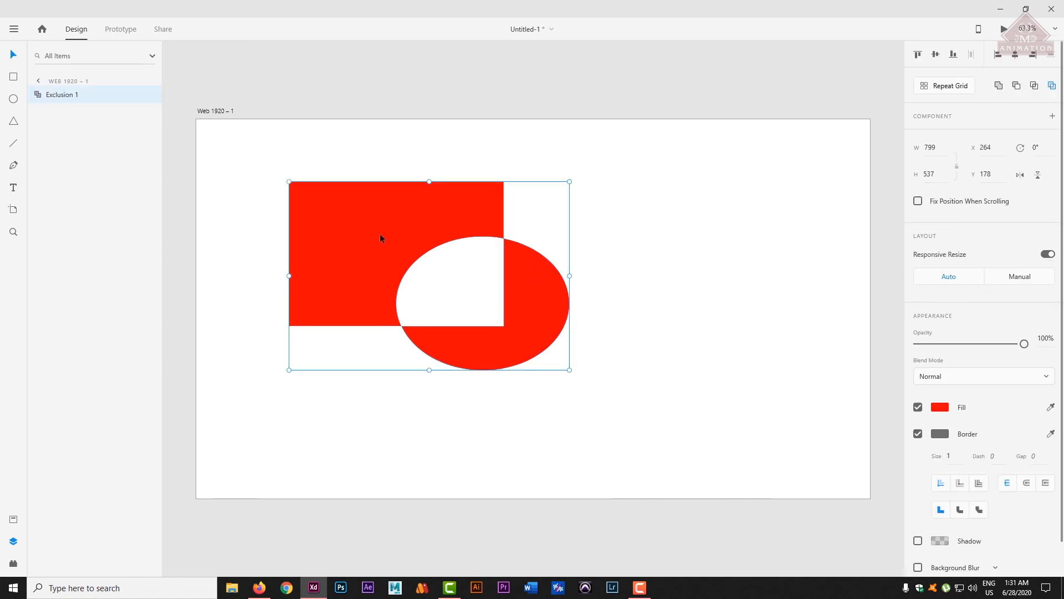
left_click_drag(381, 238, 437, 227)
left_click(511, 384)
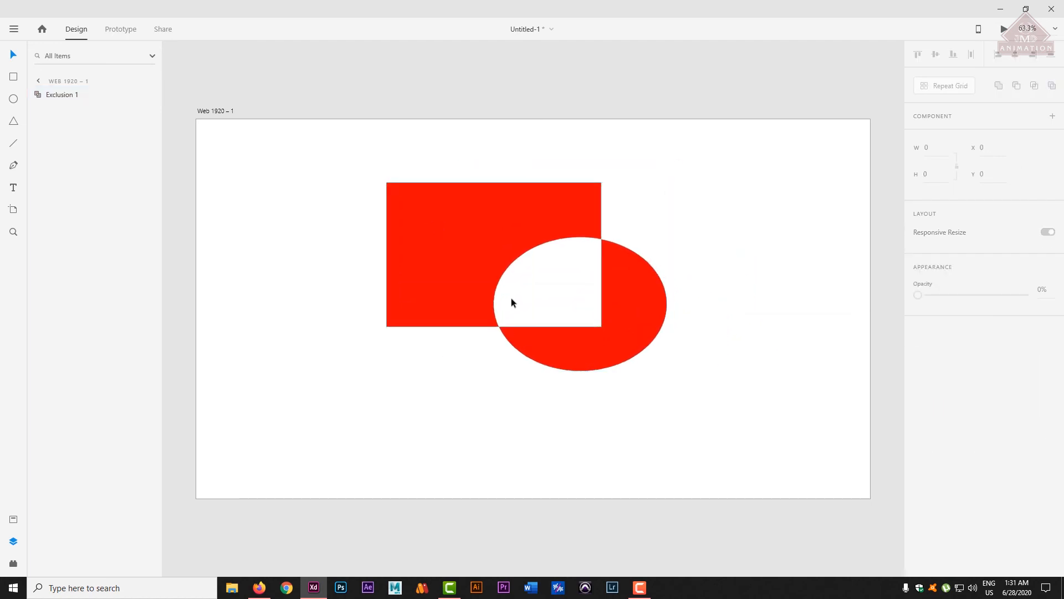
left_click_drag(249, 144, 860, 467)
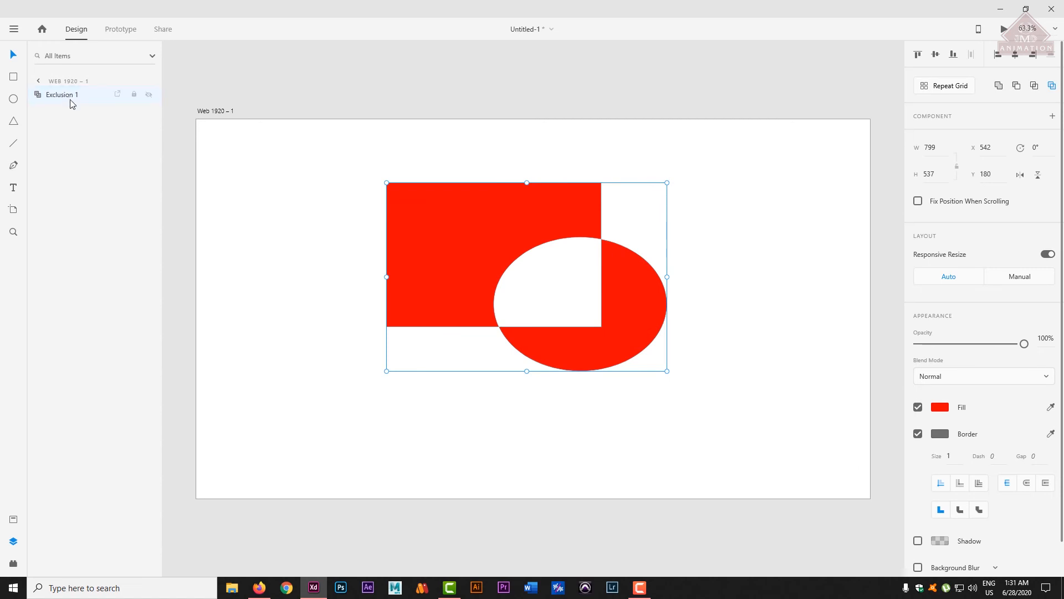
left_click(538, 474)
left_click(602, 317)
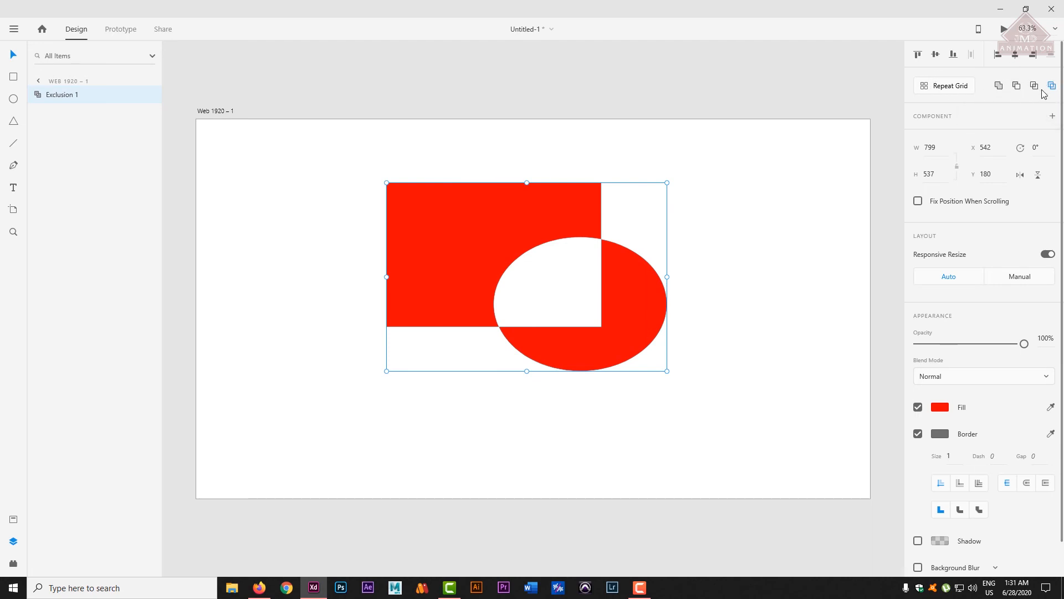
left_click(537, 451)
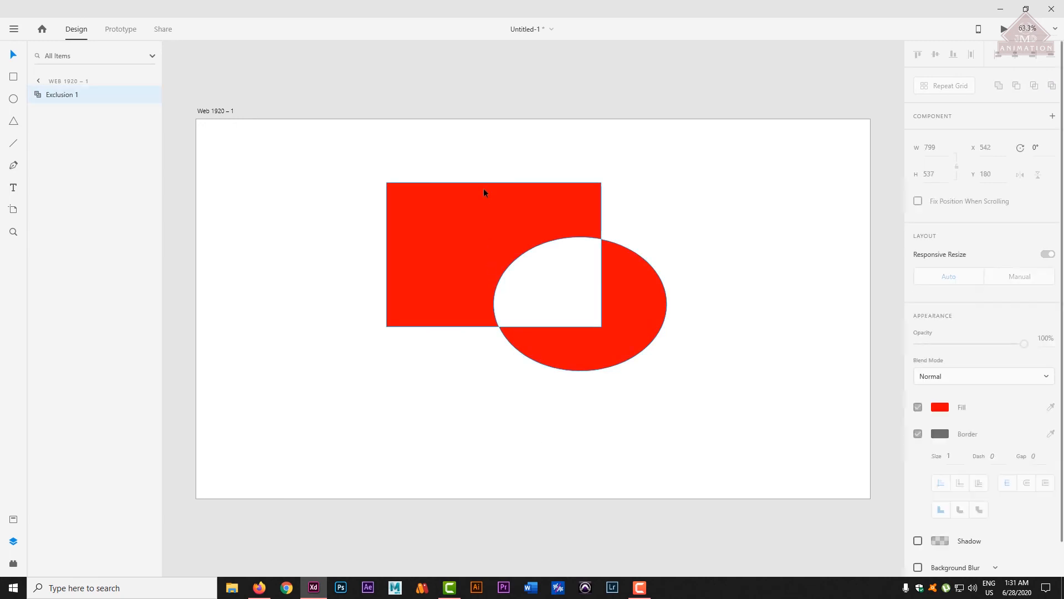
Step: Increase the combined shape's width stepwise to about 846
left_click(449, 265)
left_click(948, 149)
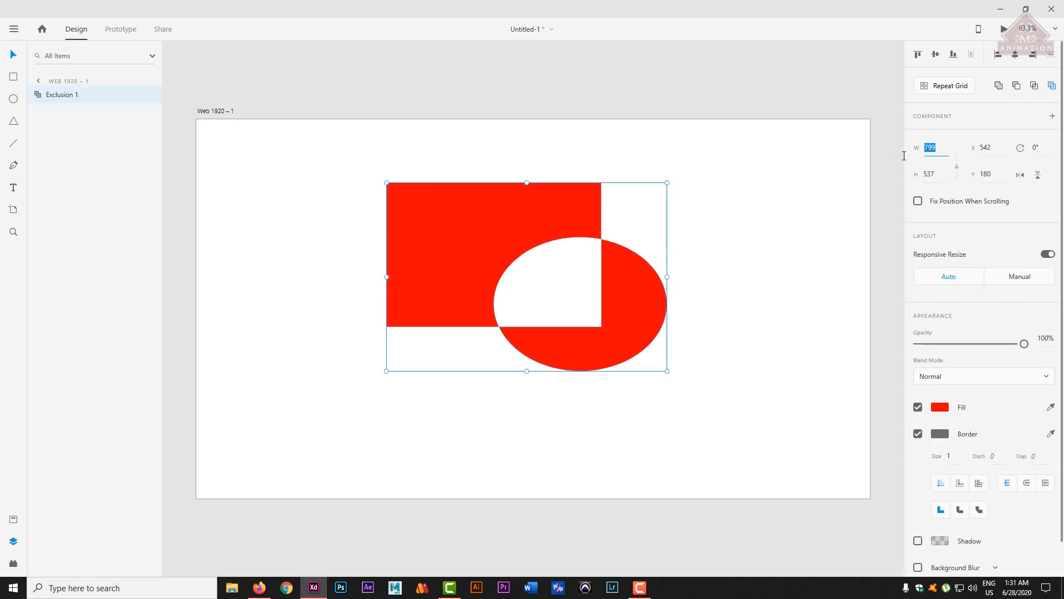
key("Up")
key("Up")
key("Up")
key("Up")
key("Up")
key("Up")
key("Up")
key("Up")
key("Up")
key("Up")
key("Up")
key("Up")
key("Up")
key("Up")
key("Up")
key("Up")
key("Up")
key("Up")
key("Up")
key("Up")
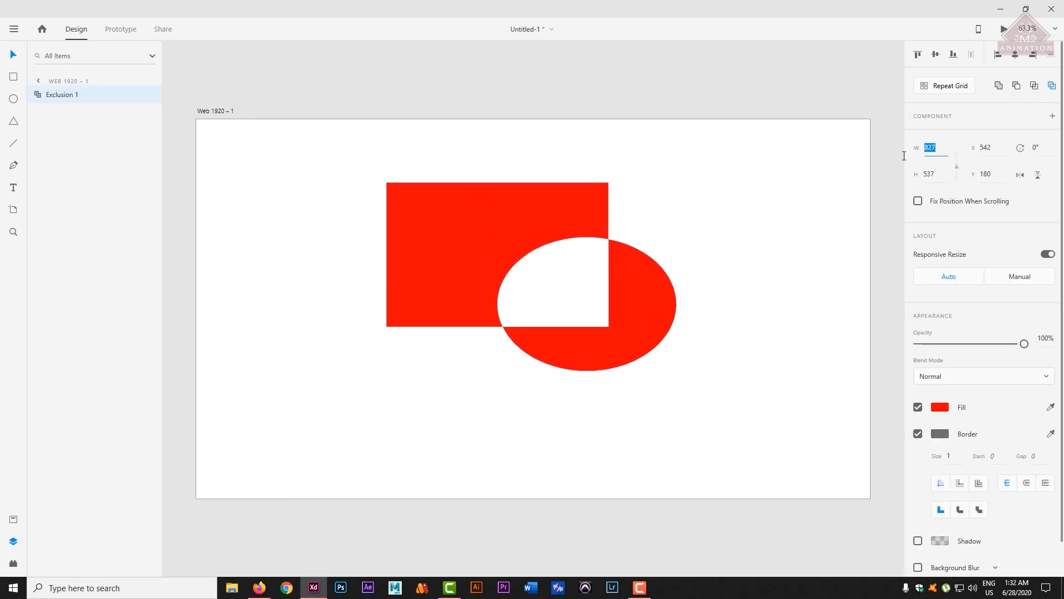
Step: Increase the combined shape's height stepwise to about 579
key("Tab")
key("Up")
key("Up")
key("Up")
key("Up")
key("Up")
key("Up")
key("Up")
key("Up")
key("Up")
key("Up")
key("Up")
key("Up")
key("Up")
key("Up")
key("Up")
key("Up")
key("Up")
key("Up")
key("Up")
key("Up")
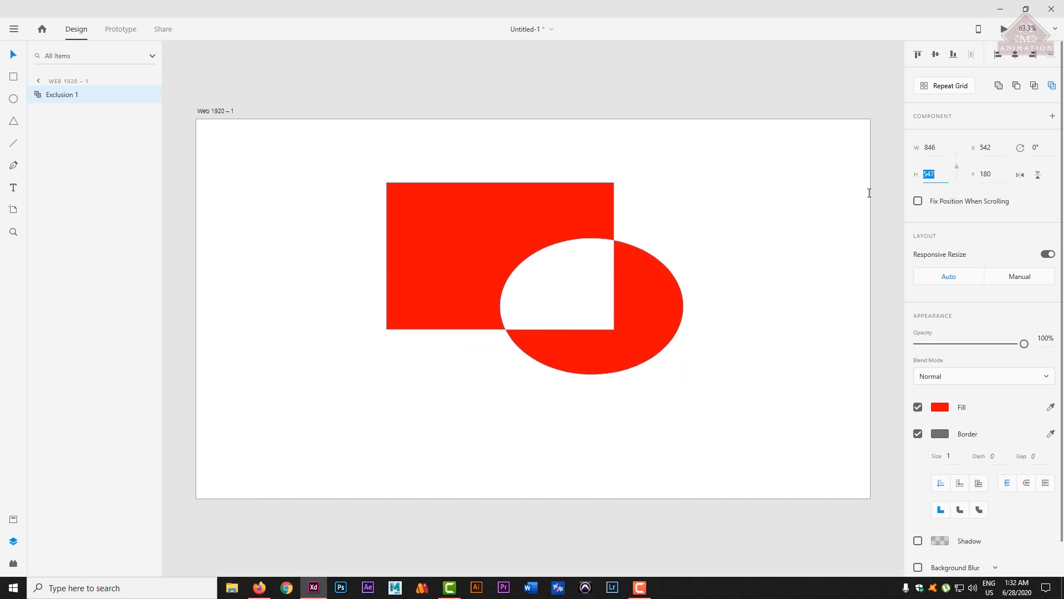
key("Up")
key("Up")
left_click(527, 224)
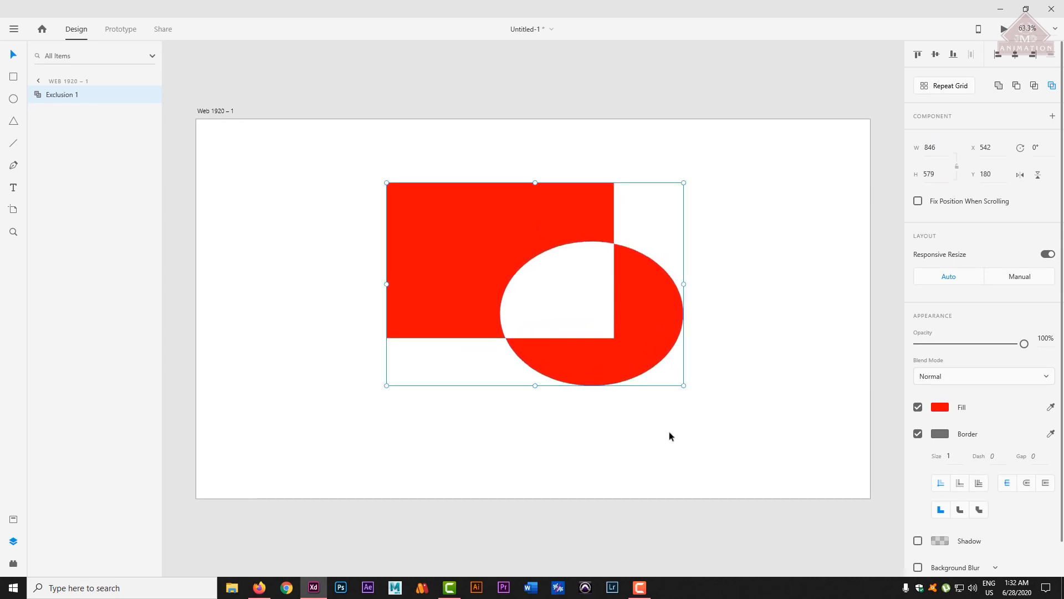
Step: Scale the combined shape to about 841 by 576 and raise its X position to 569
left_click_drag(685, 387, 682, 432)
left_click_drag(994, 150, 942, 148)
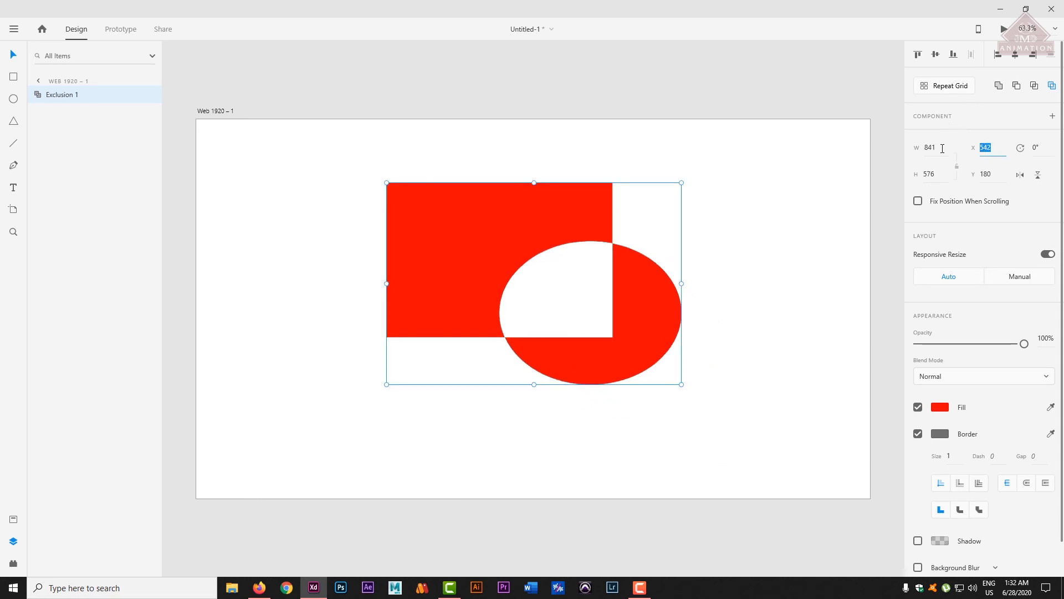
key("Up")
key("Up")
key("Up")
key("Up")
key("Up")
key("Up")
key("Up")
key("Up")
key("Up")
key("Up")
key("Up")
key("Up")
key("Up")
key("Up")
key("Up")
key("Up")
key("Up")
key("Up")
key("Up")
key("Up")
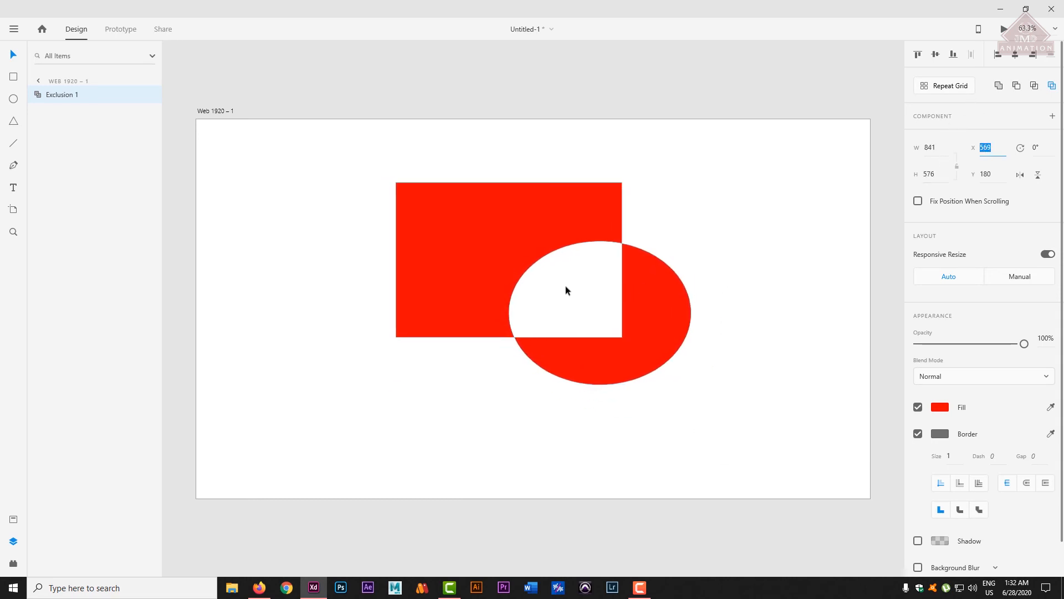
left_click(437, 232)
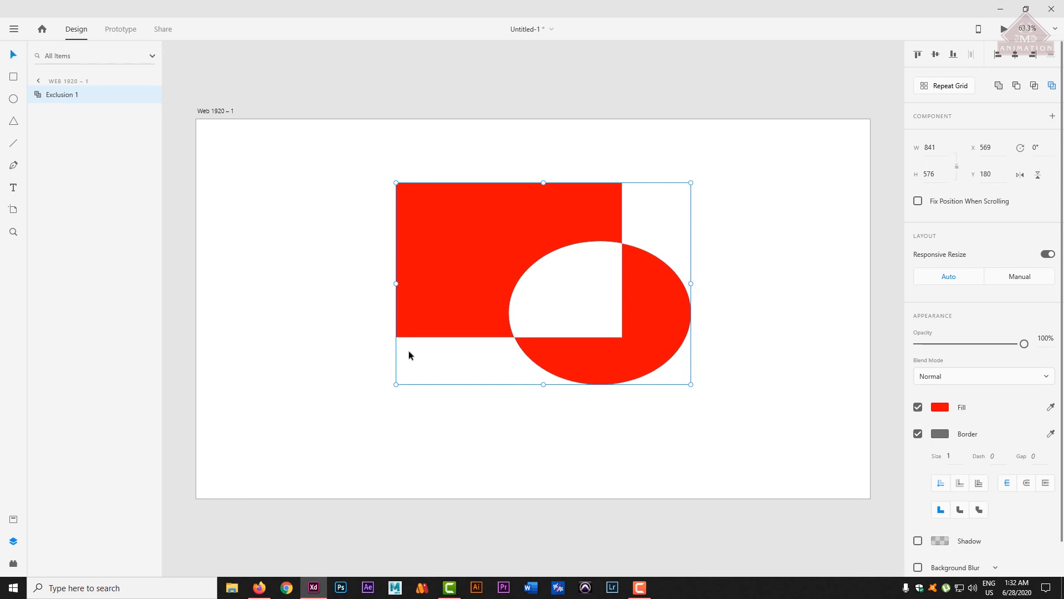
Step: Move the combined shape to about X 413, Y 77 and delete it from the artboard
left_click_drag(515, 240, 454, 225)
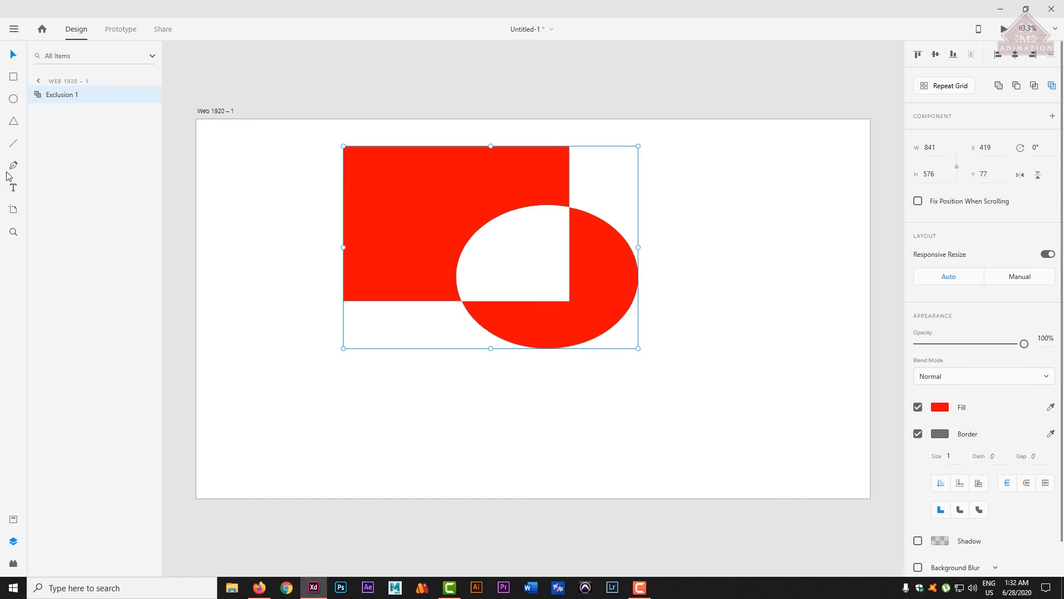
left_click_drag(603, 242, 601, 242)
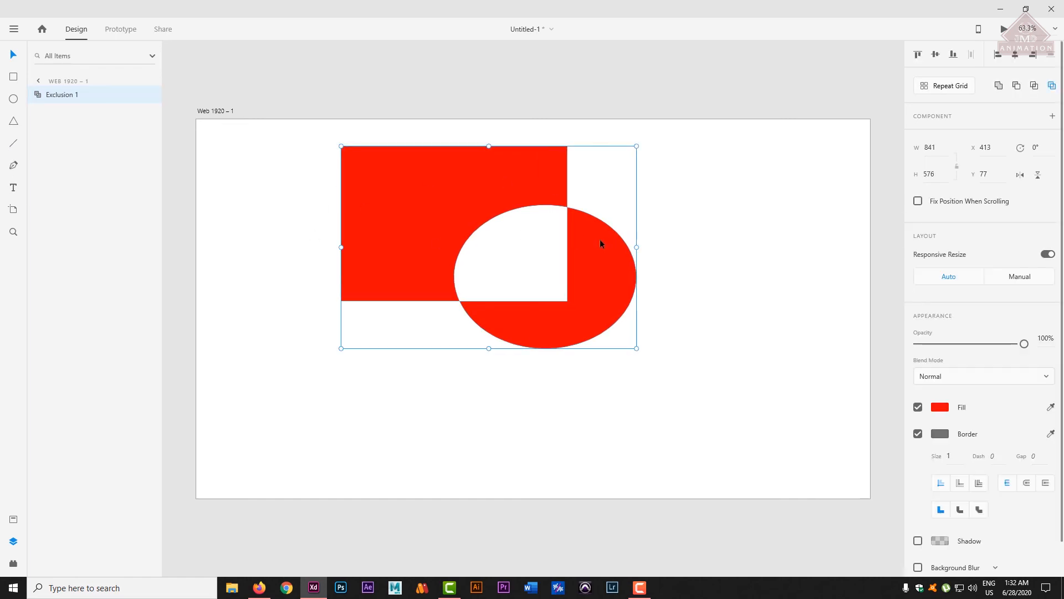
key("Delete")
Step: Add the text "jmd animation" near the middle of the artboard and select it as an object
left_click(14, 188)
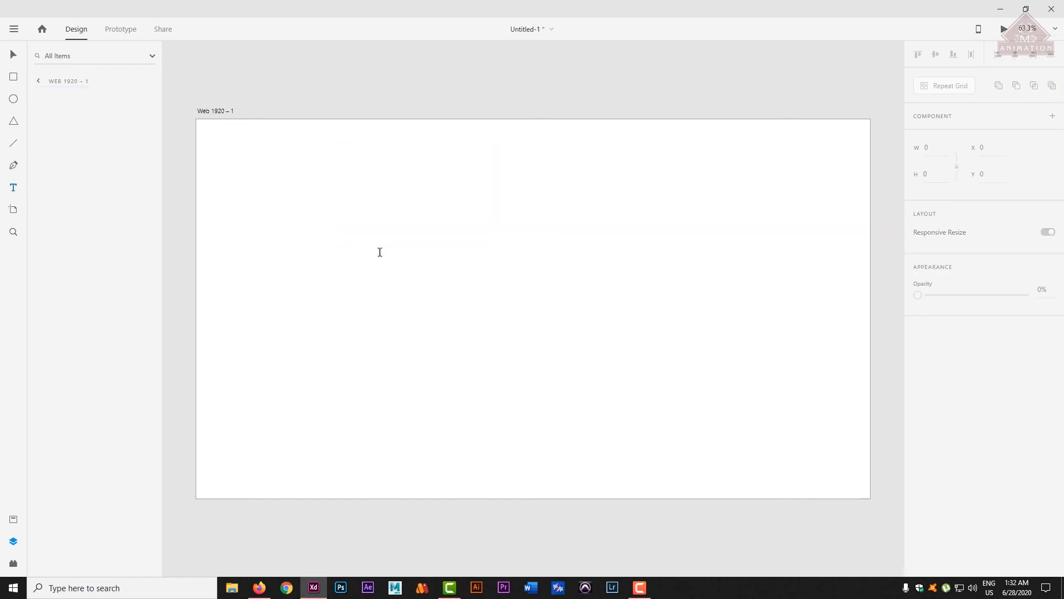
left_click(467, 254)
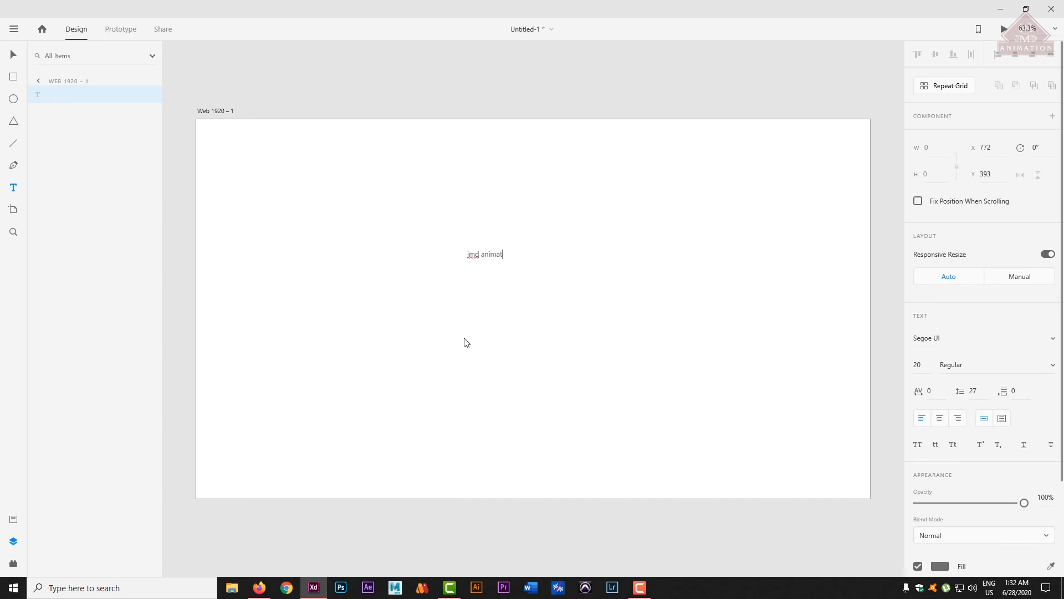
type("jmd animation")
left_click(14, 54)
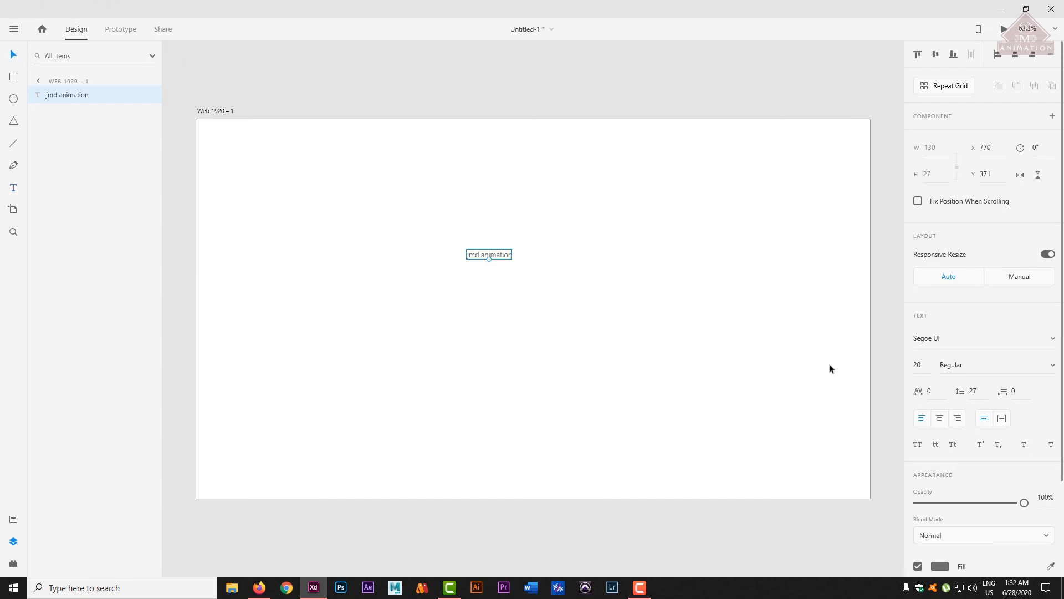
Step: Try Segoe Print on the text and set its font to Arial
left_click(1047, 346)
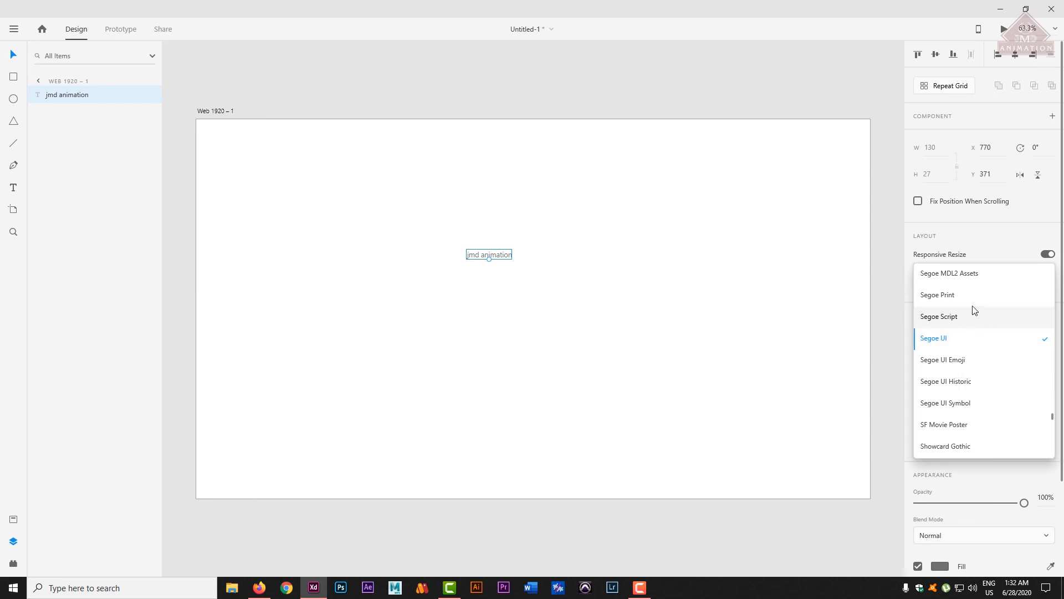
left_click(955, 295)
left_click(1038, 337)
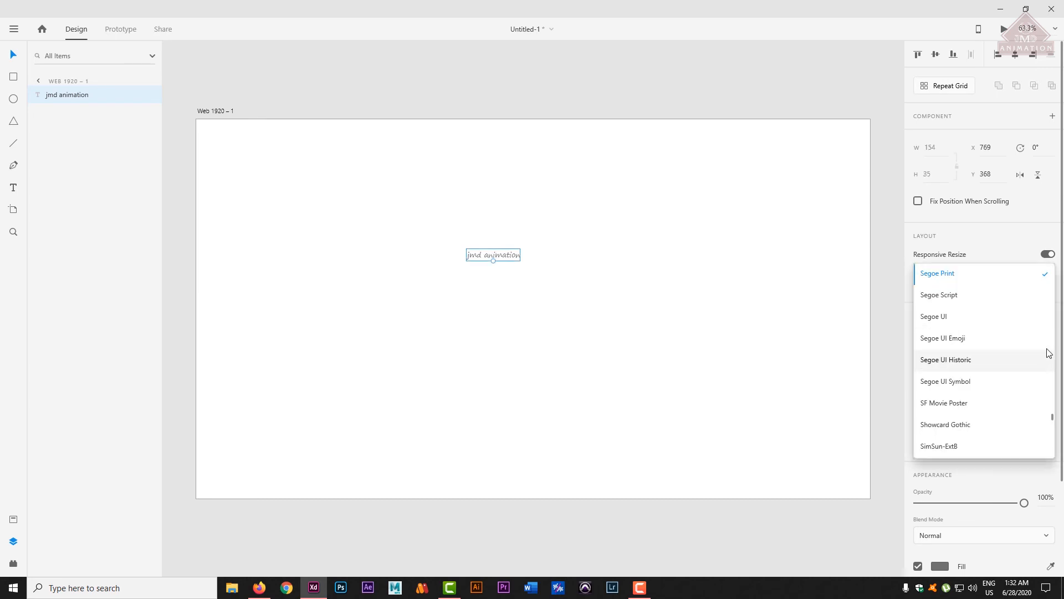
left_click_drag(1055, 422, 998, 252)
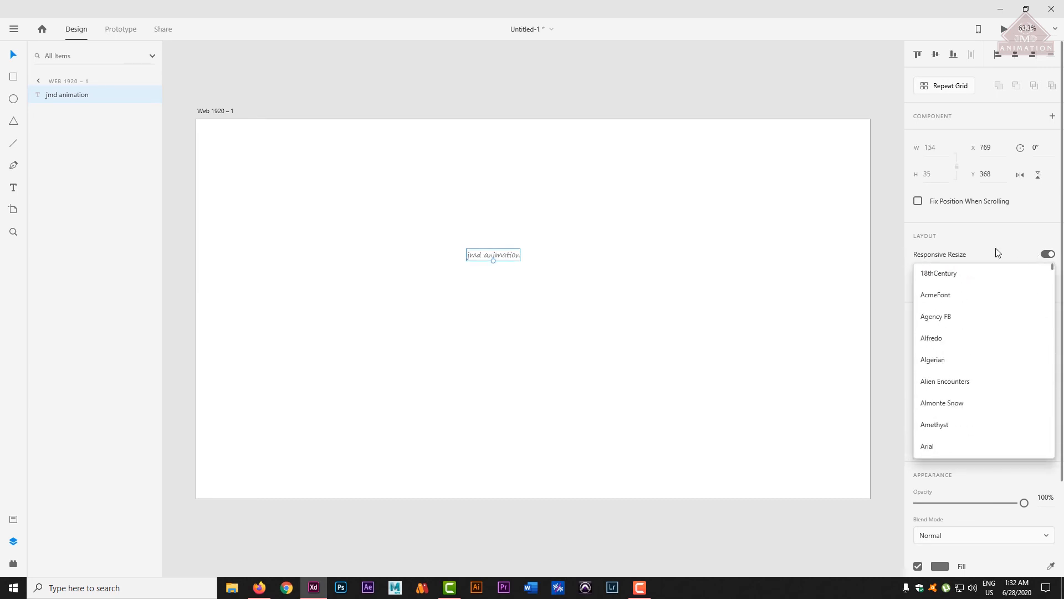
left_click(948, 446)
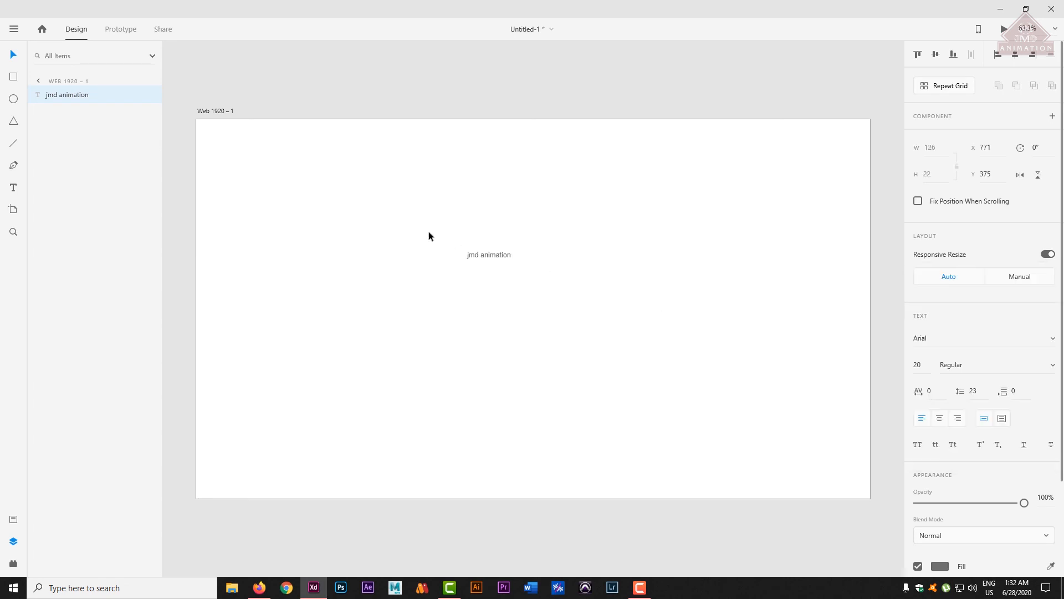
Step: Increase the text's font size stepwise to 119
left_click(925, 366)
key("Up")
key("Up")
key("Up")
key("Up")
key("Up")
key("Up")
key("Up")
key("Up")
key("Up")
key("Up")
key("Up")
key("Up")
key("Up")
key("Up")
key("Up")
key("Up")
key("Up")
key("Up")
key("Up")
key("Up")
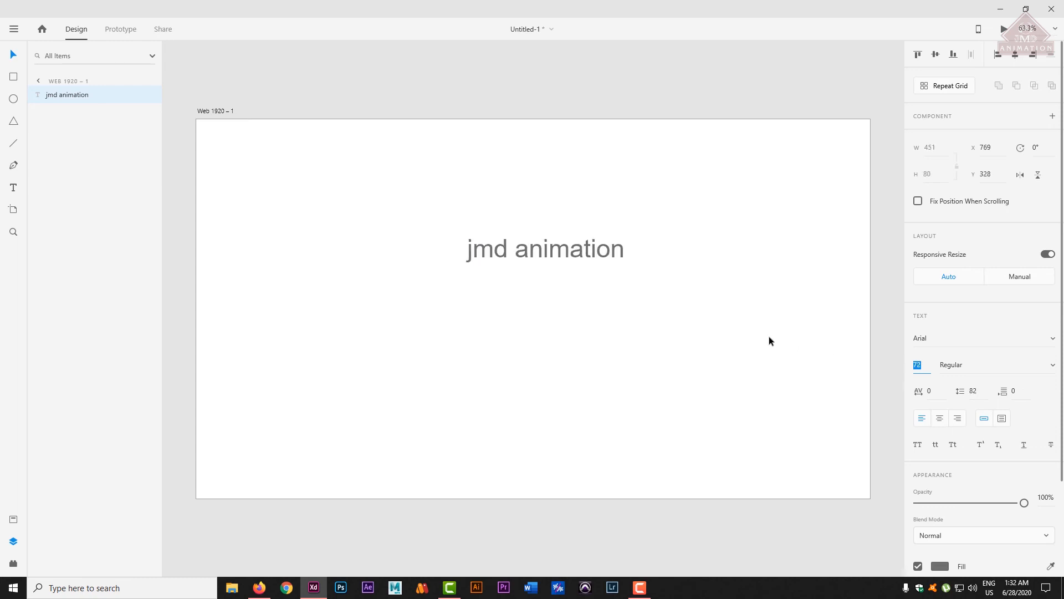
key("Up")
key("Up")
key("Up")
key("Up")
key("Up")
key("Up")
key("Up")
key("Up")
key("Up")
key("Up")
key("Up")
key("Up")
key("Up")
key("Up")
key("Up")
key("Up")
key("Up")
key("Up")
key("Up")
key("Up")
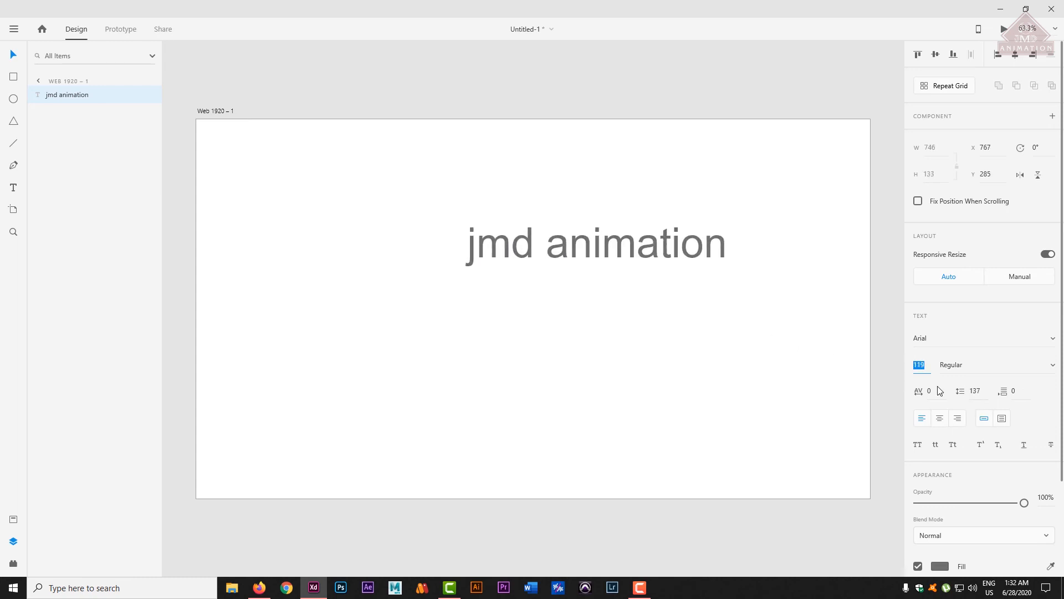
Step: Try the lowercase, title case and superscript options on the text, and leave it in uppercase without superscript
left_click(918, 445)
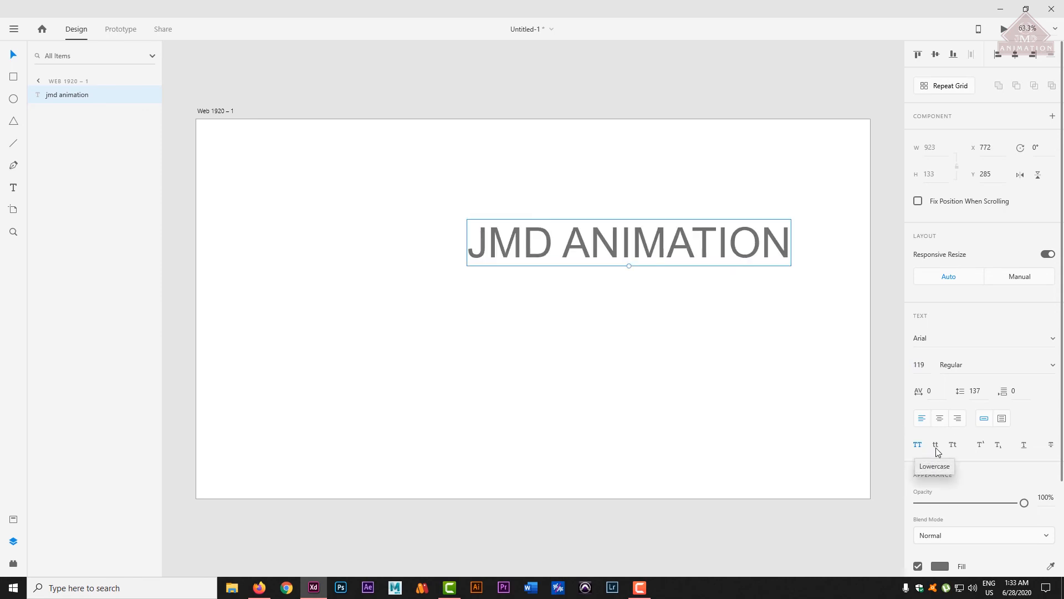
left_click(936, 446)
left_click(953, 445)
left_click(953, 445)
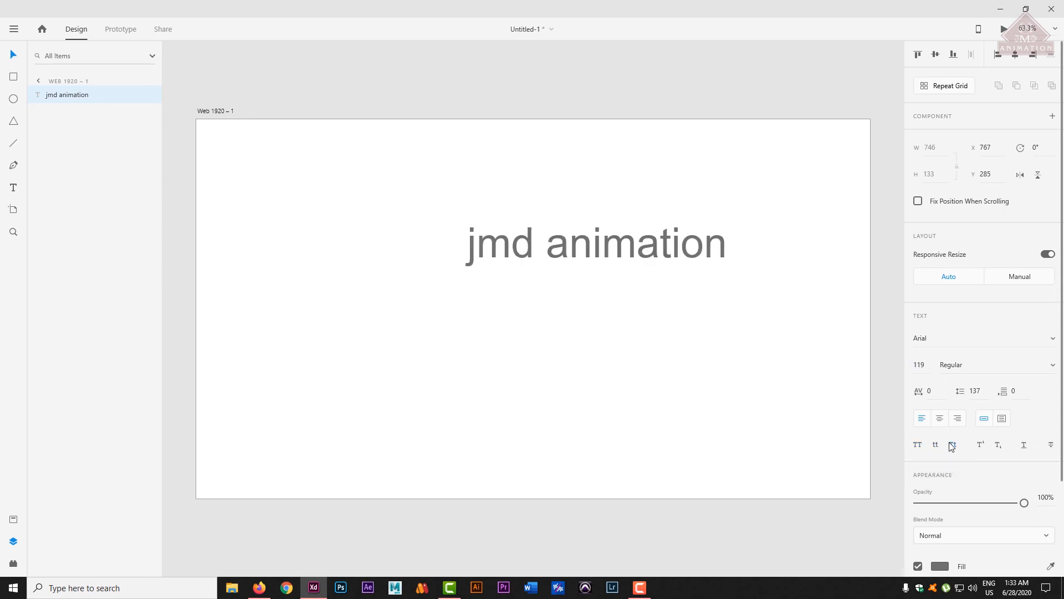
left_click(980, 445)
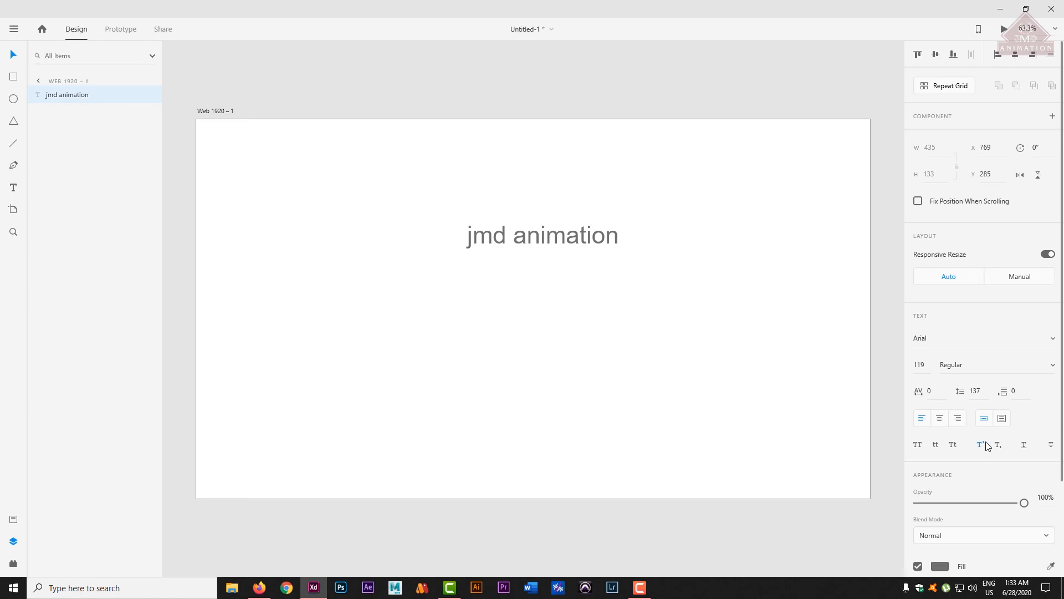
left_click(953, 445)
left_click(919, 445)
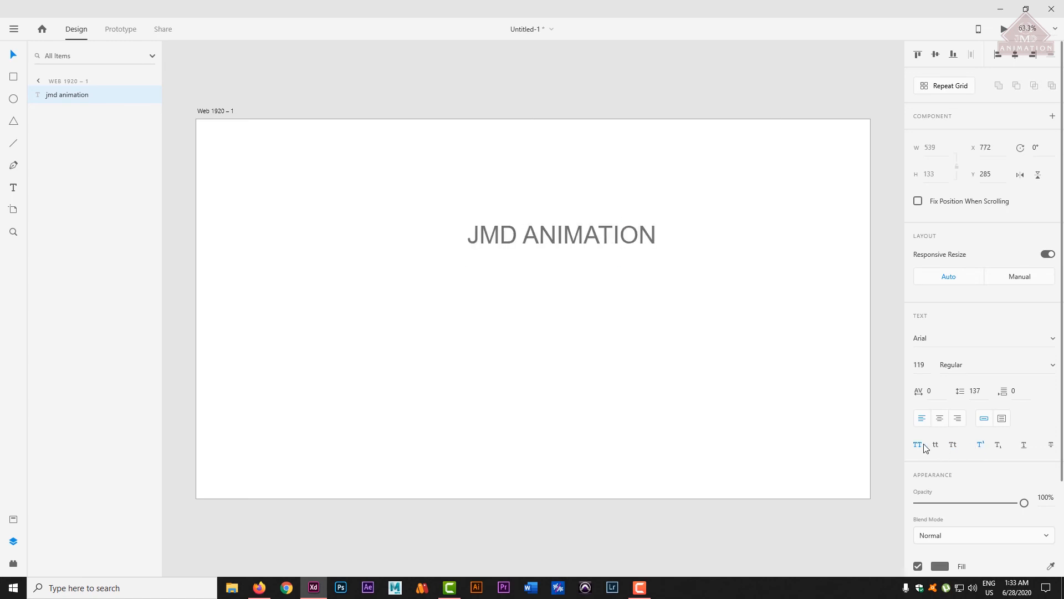
left_click(981, 447)
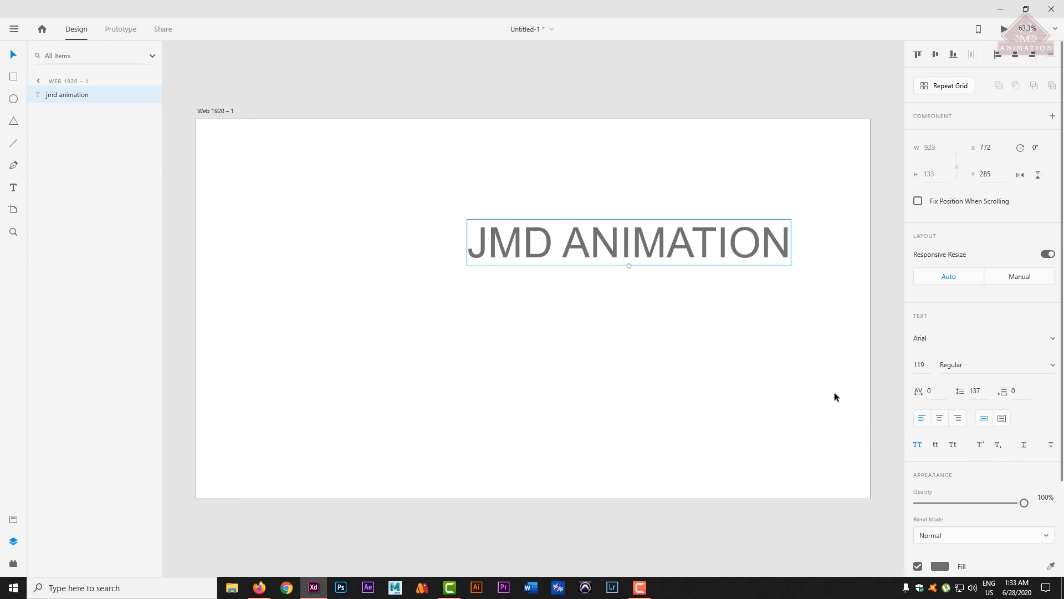
Step: Move the uppercase text to about X 427, Y 260 on the artboard
left_click_drag(681, 244, 521, 245)
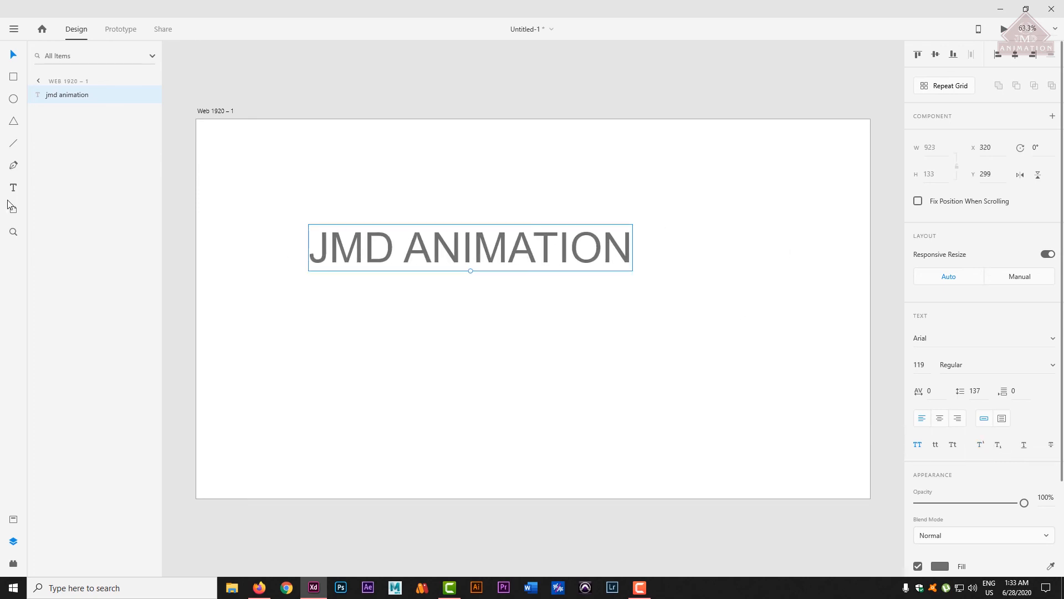
left_click(22, 194)
left_click_drag(365, 259, 316, 259)
left_click(12, 54)
left_click_drag(557, 250, 595, 236)
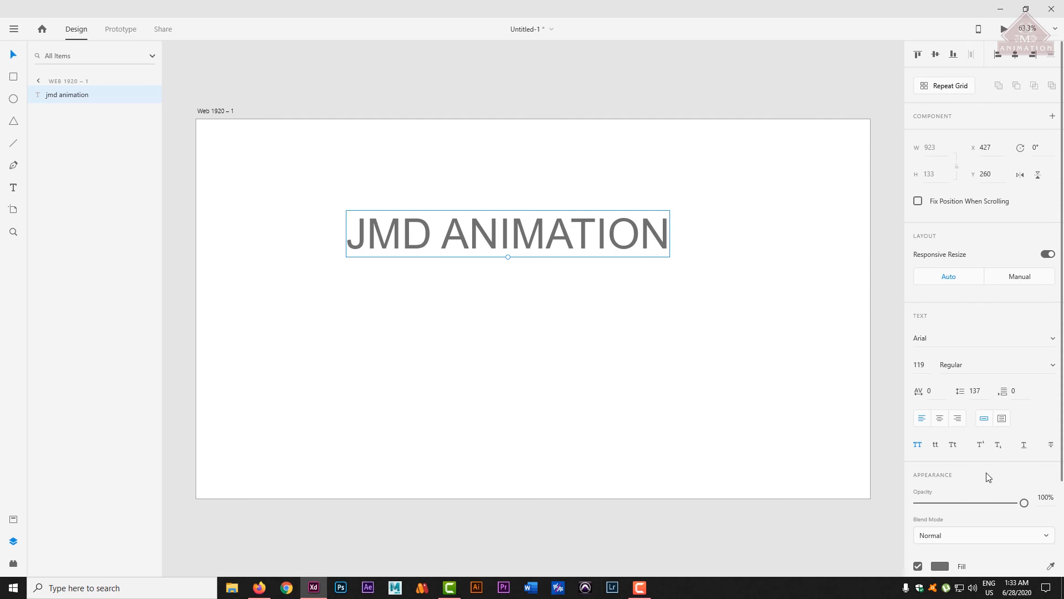
Step: Change the text's fill to dark red #770909 and deselect it
left_click(939, 566)
mouse_move(852, 459)
left_mouse_down()
mouse_move(856, 417)
mouse_move(863, 468)
left_mouse_up()
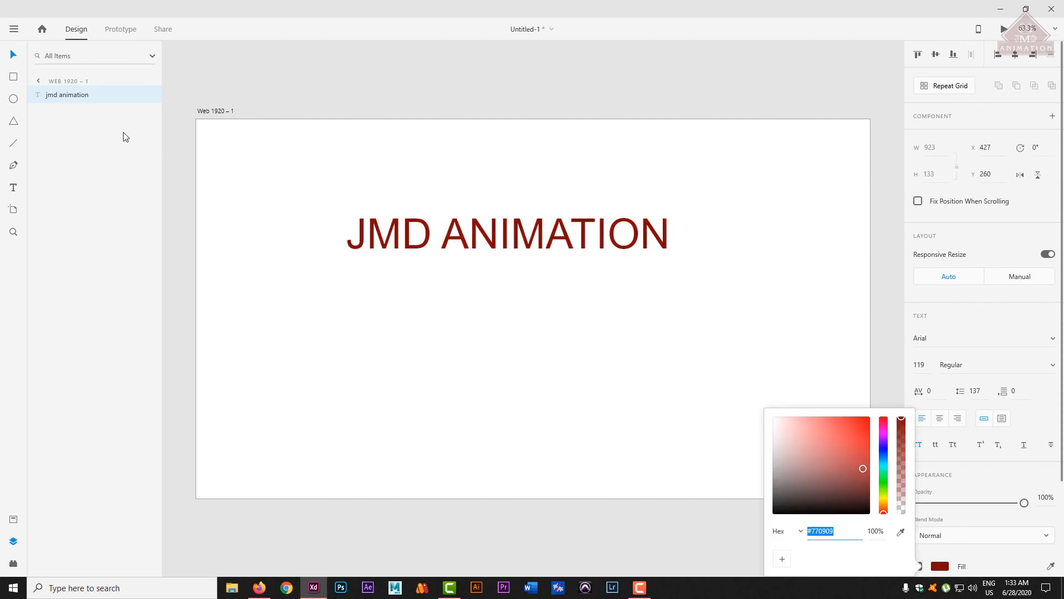
left_click(654, 418)
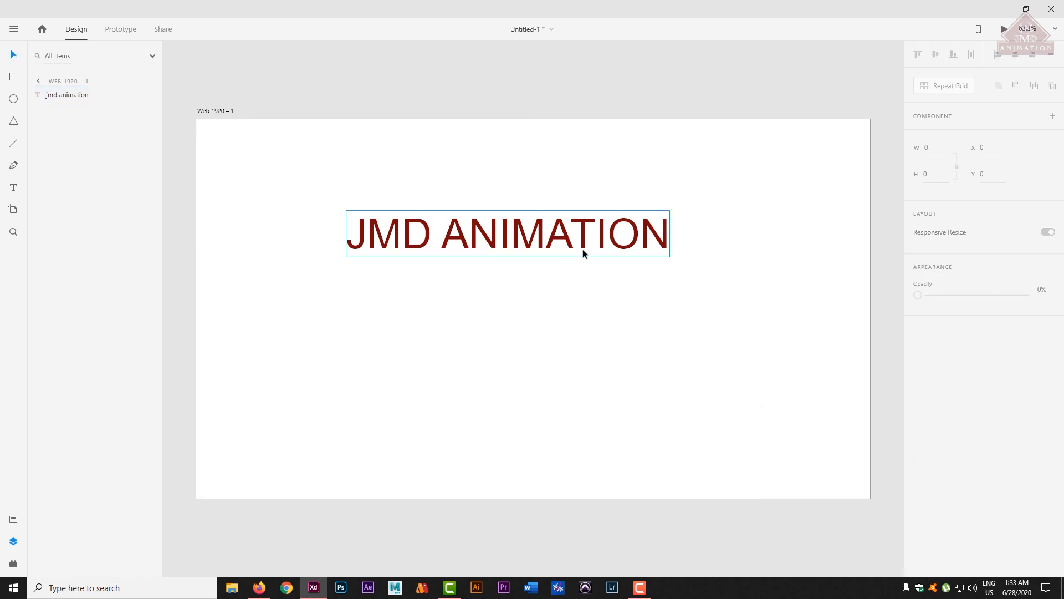
Step: Recolour only the letters "ATION" of the JMD ANIMATION text to a dark green of about #074D25
left_click(508, 244)
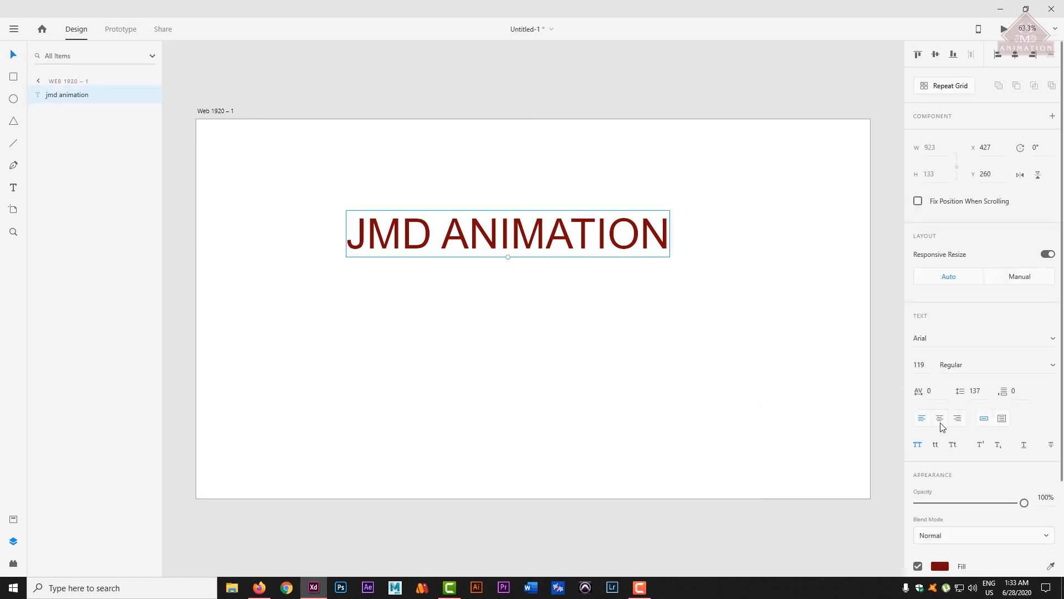
left_click(19, 189)
double_click(669, 242)
left_click(667, 240)
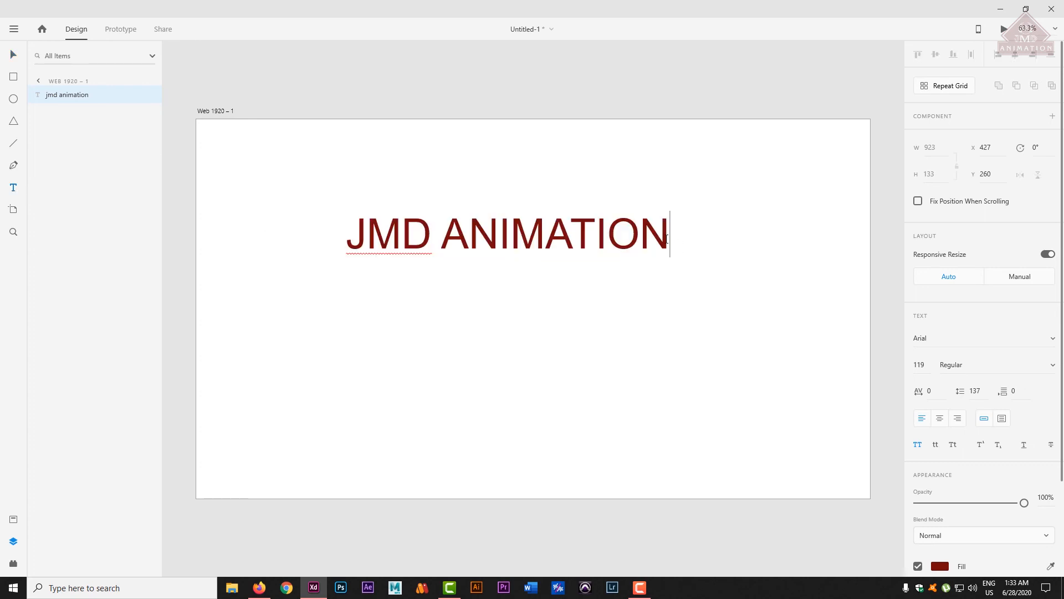
left_click_drag(670, 238, 554, 234)
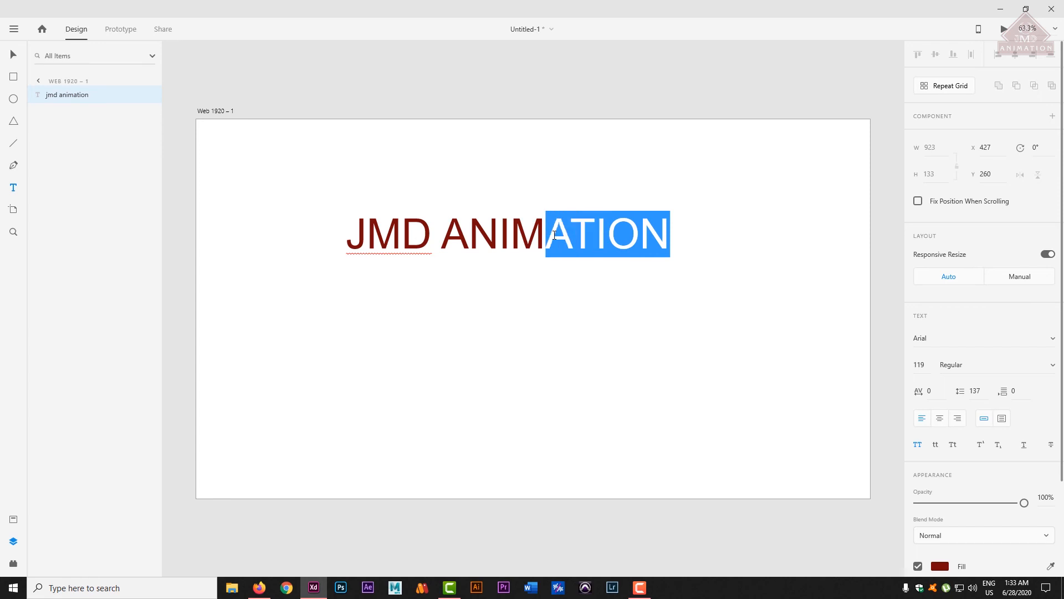
left_click(941, 566)
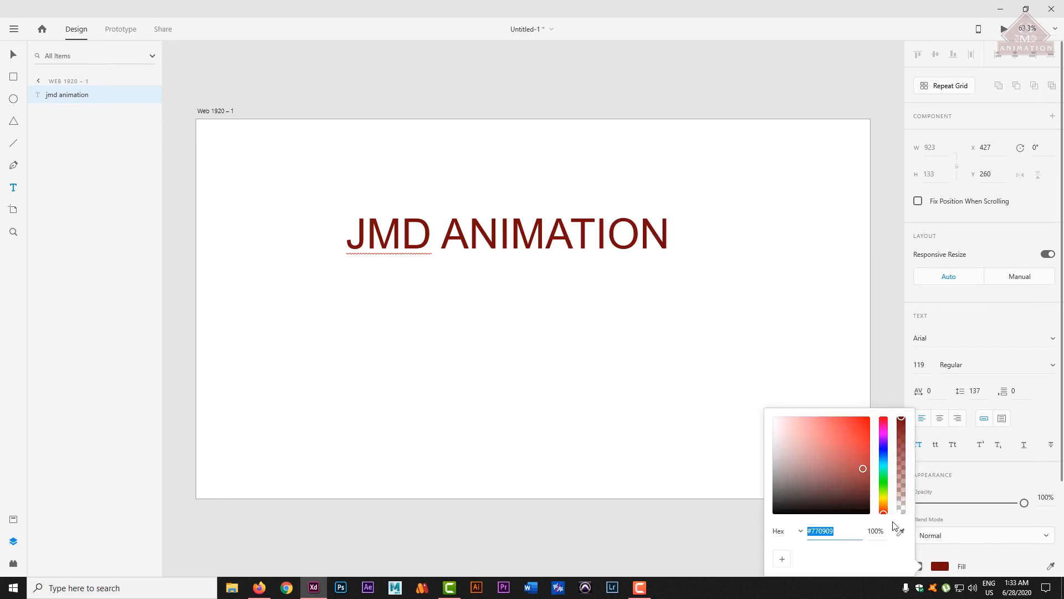
left_click(884, 478)
mouse_move(863, 469)
left_mouse_down()
mouse_move(863, 426)
mouse_move(863, 488)
left_mouse_up()
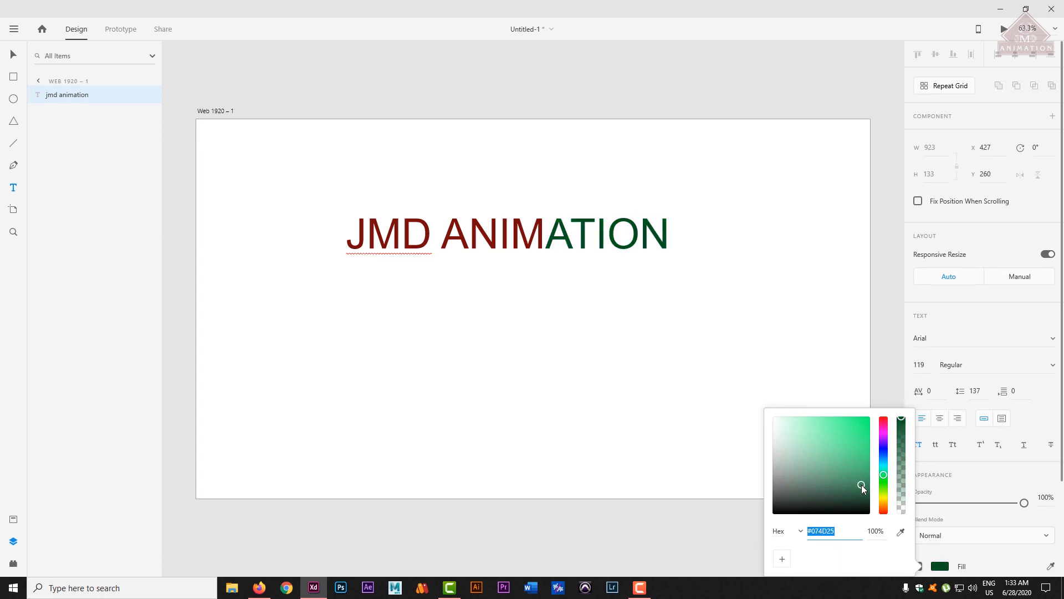
left_click(668, 230)
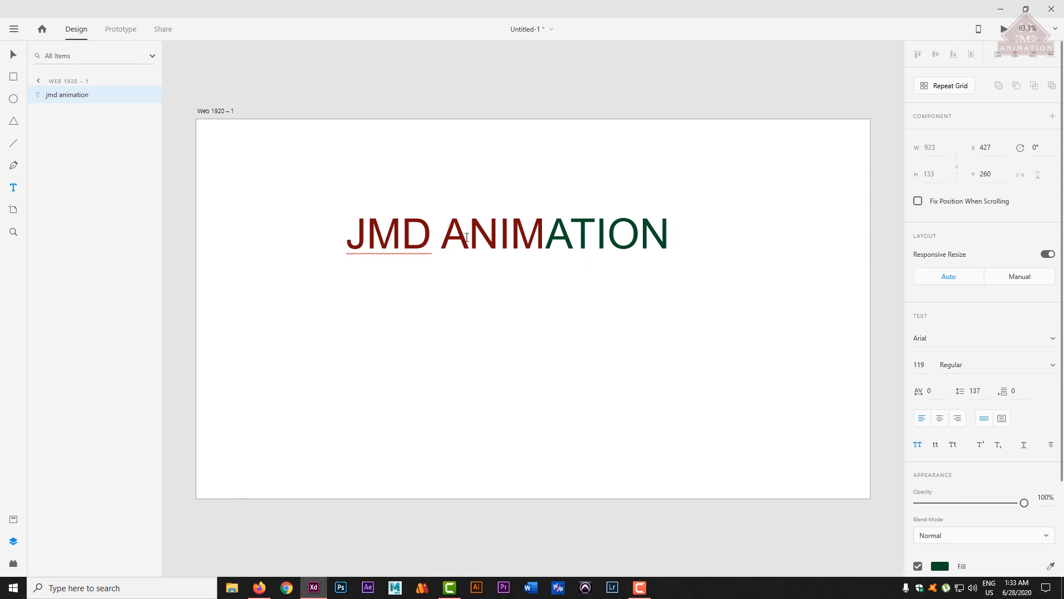
Step: Increase the font size of only the letter "A" at the start of ANIMATION stepwise to 206
left_click_drag(468, 235, 449, 242)
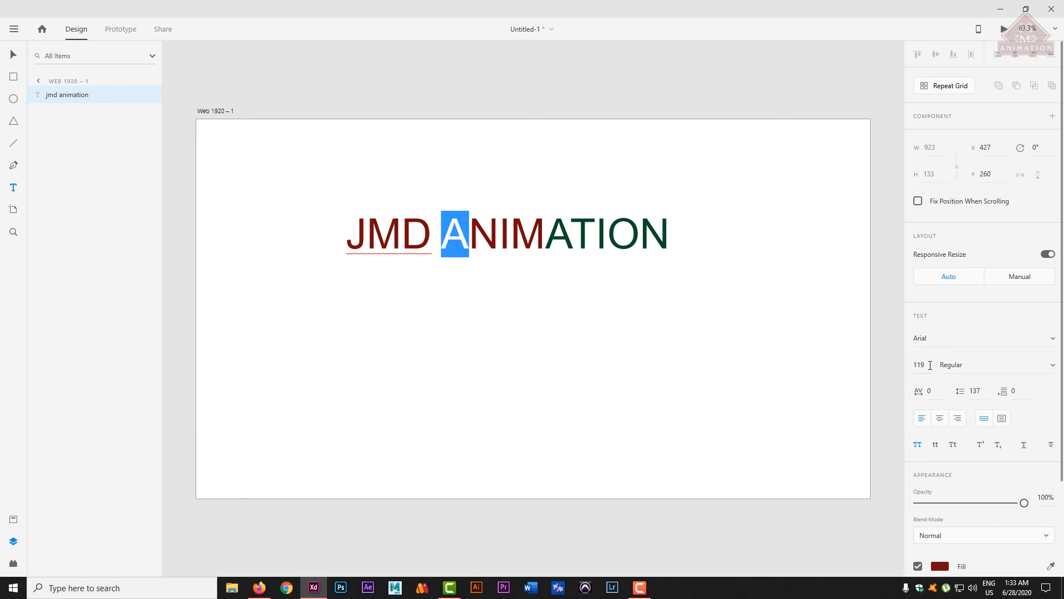
left_click(930, 365)
key("Up")
key("Up")
key("Up")
key("Up")
key("Up")
key("Up")
key("Up")
key("Up")
key("Up")
key("Up")
key("Up")
key("Up")
key("Up")
key("Up")
key("Up")
key("Up")
key("Up")
key("Up")
key("Up")
key("Up")
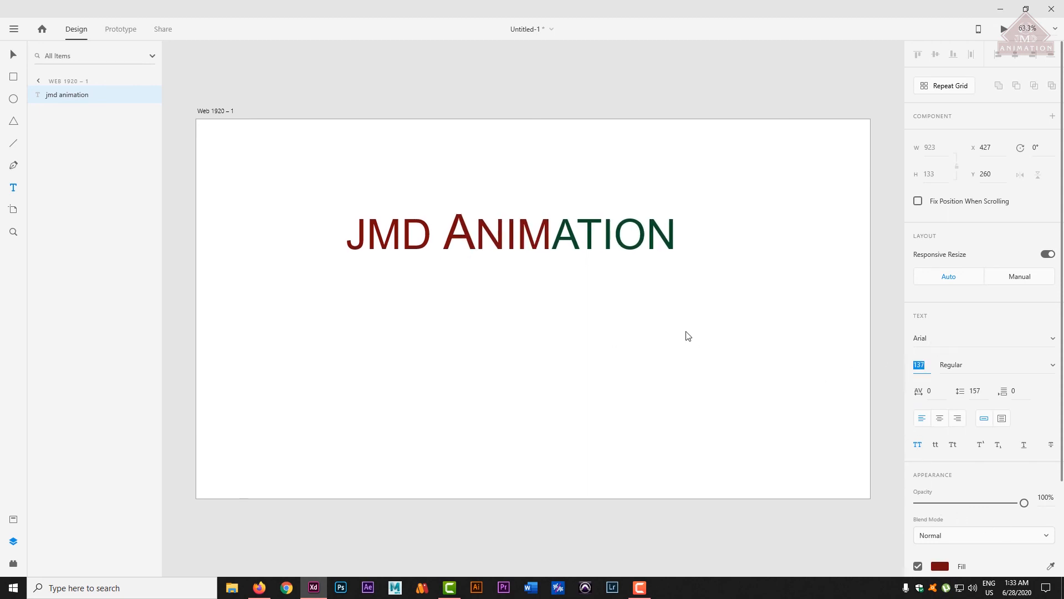
key("Up")
key("Up")
key("Up")
key("Up")
key("Up")
key("Up")
key("Up")
key("Up")
key("Up")
key("Up")
key("Up")
key("Up")
key("Up")
key("Up")
key("Up")
key("Up")
key("Up")
key("Up")
key("Up")
key("Up")
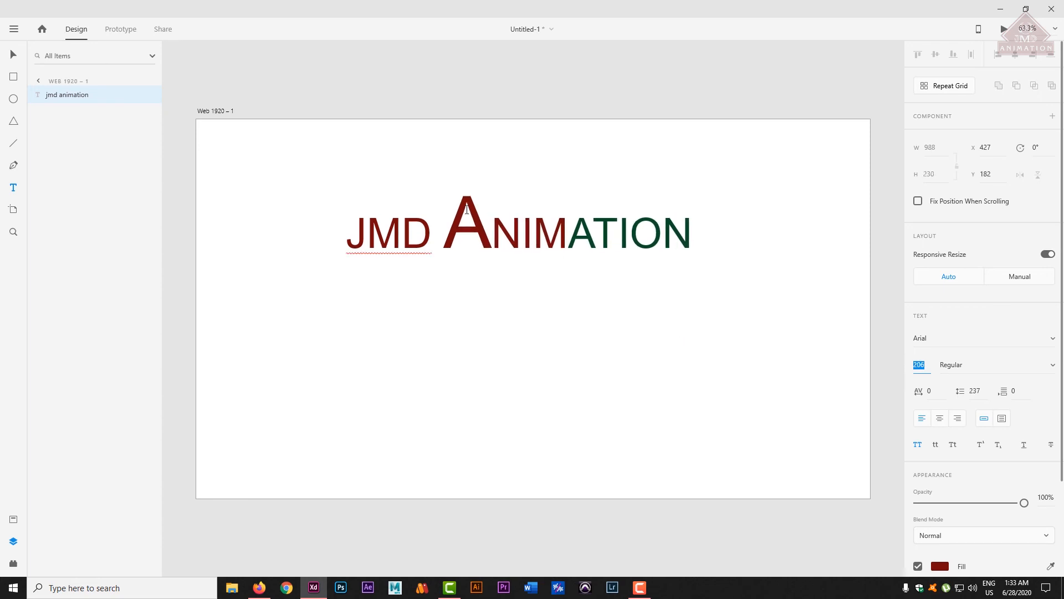
Step: Add the first name in capitals as a second line of the text and move the block to about X 508, Y 198
left_click(688, 235)
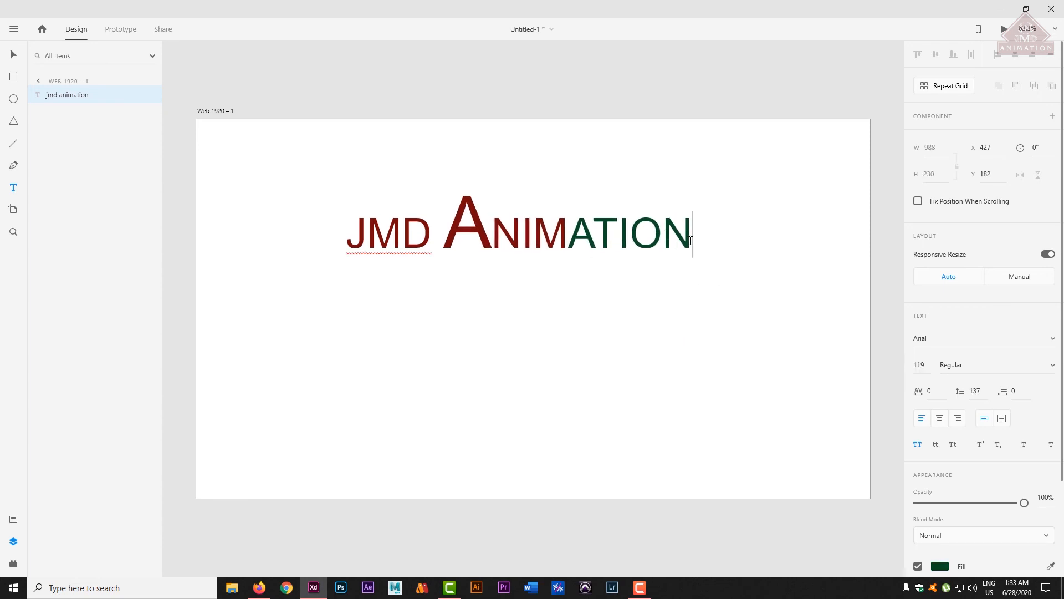
key("Return")
type("MOHIT")
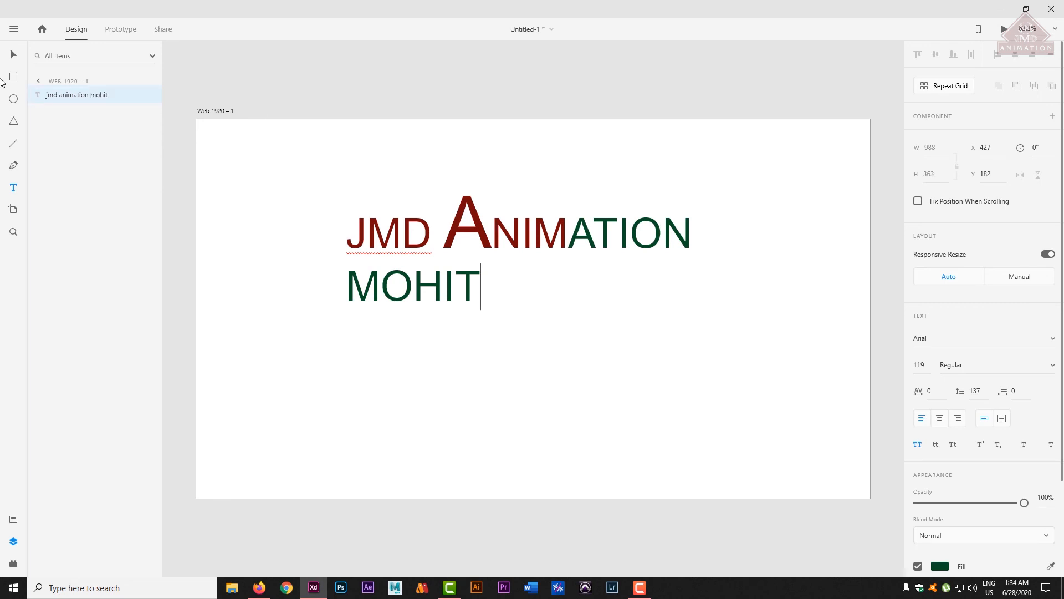
key("Escape")
mouse_move(408, 242)
left_mouse_down()
mouse_move(529, 326)
mouse_move(469, 249)
mouse_move(427, 253)
left_mouse_up()
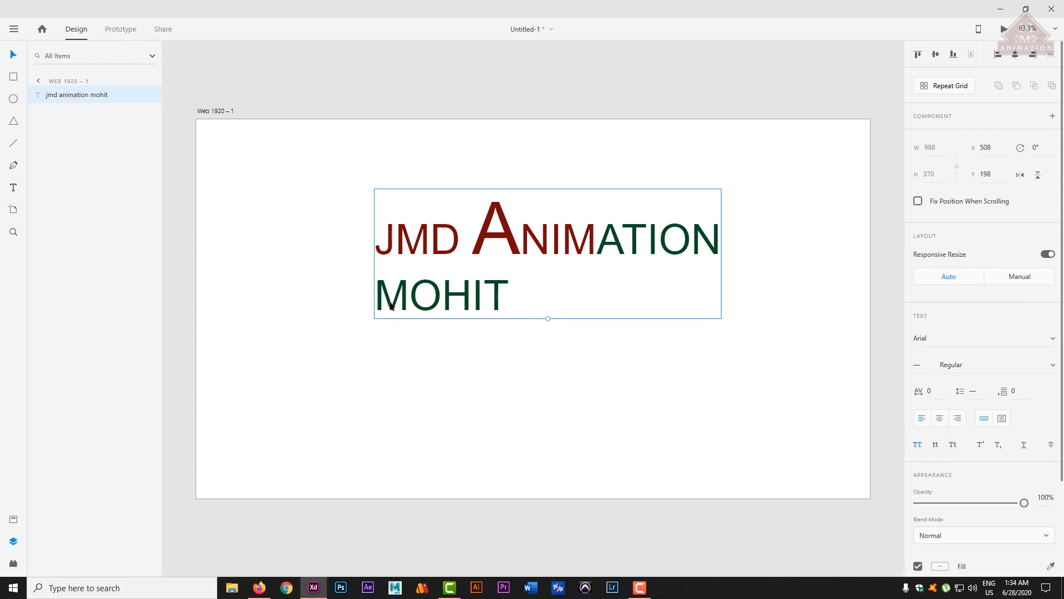
Step: Try the left, centre and right alignments on the two-line text and leave it centre-aligned
left_click(945, 421)
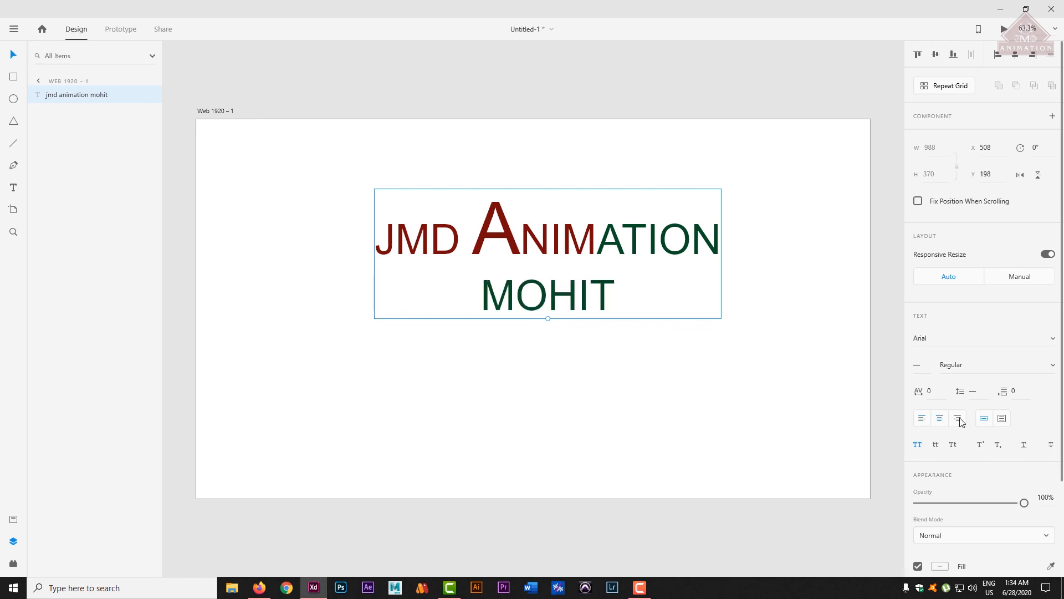
left_click(960, 421)
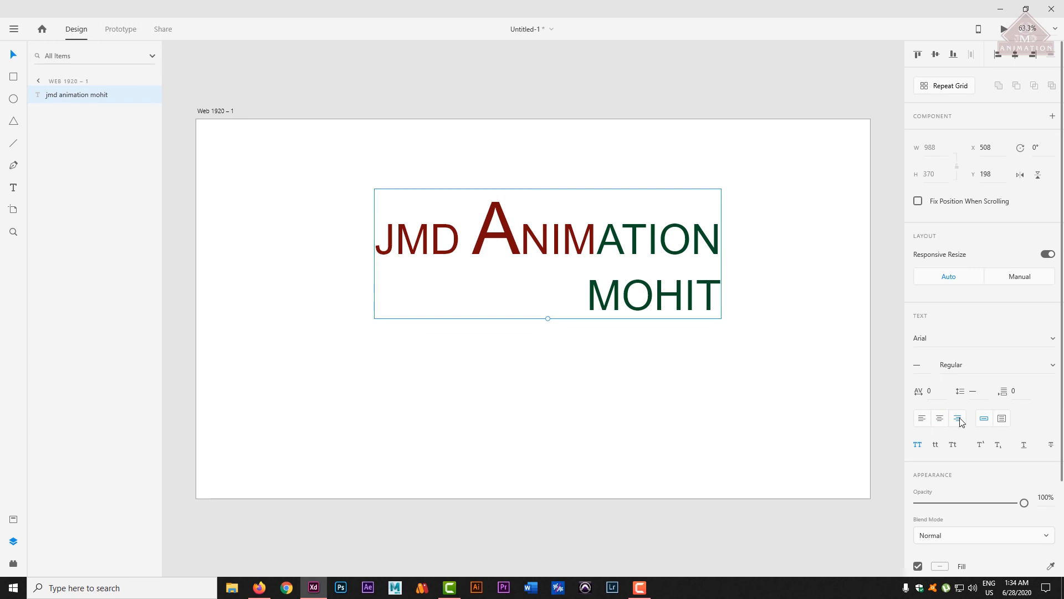
left_click(940, 420)
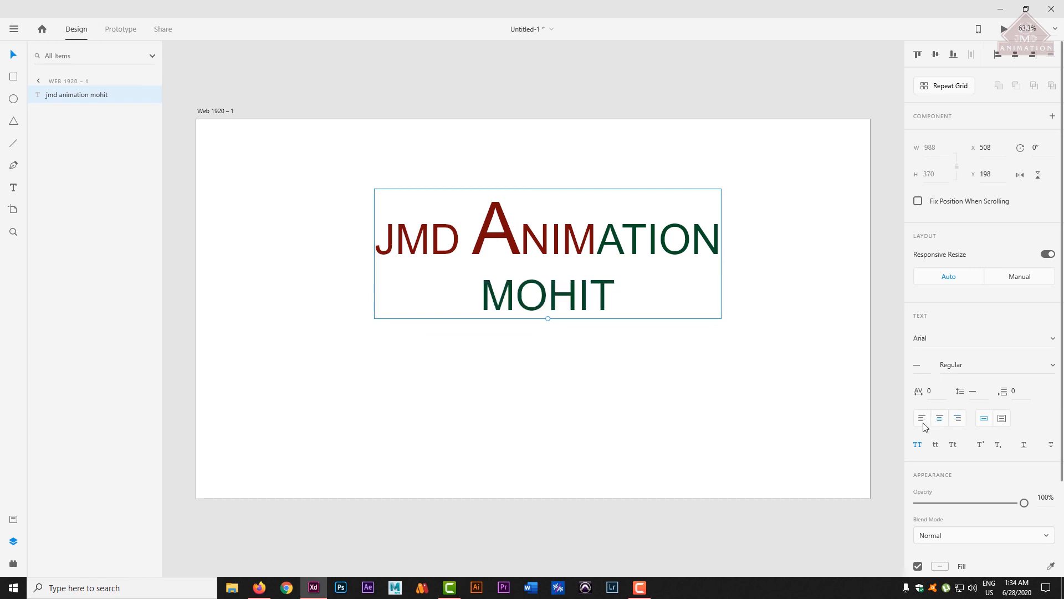
left_click(922, 419)
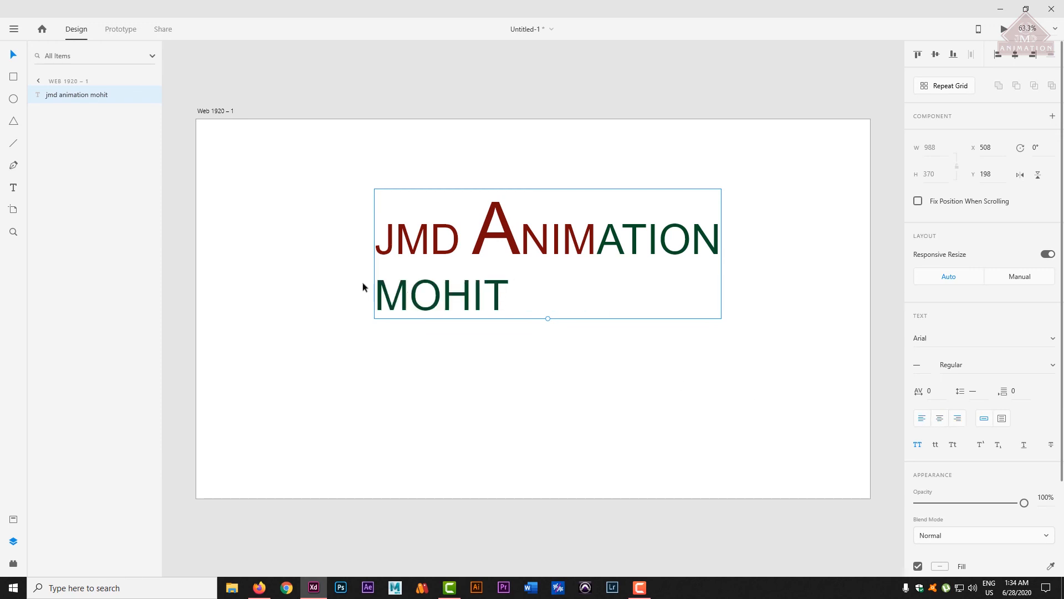
left_click(943, 421)
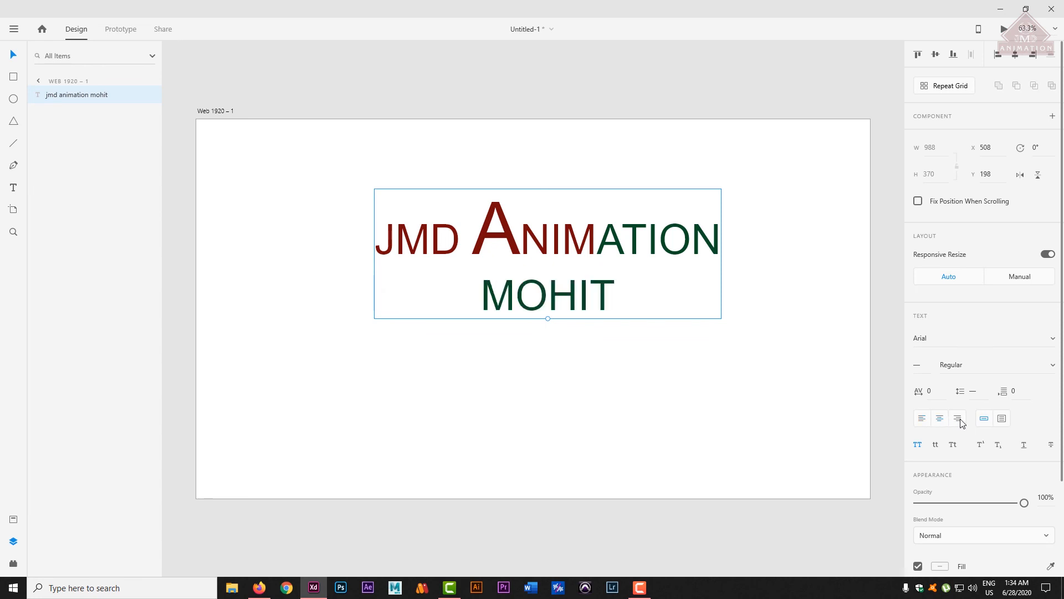
left_click(957, 420)
key("ctrl+z")
key("ctrl+z")
key("ctrl+shift+z")
key("ctrl+shift+z")
left_click(938, 421)
Step: Move the centred two-line text block to about X 737, Y 305 on the artboard
mouse_move(1024, 503)
left_mouse_down()
mouse_move(884, 514)
mouse_move(1025, 504)
left_mouse_up()
mouse_move(1030, 514)
left_mouse_down()
mouse_move(943, 507)
mouse_move(1026, 505)
mouse_move(793, 511)
mouse_move(1059, 502)
mouse_move(881, 511)
mouse_move(1024, 502)
left_mouse_up()
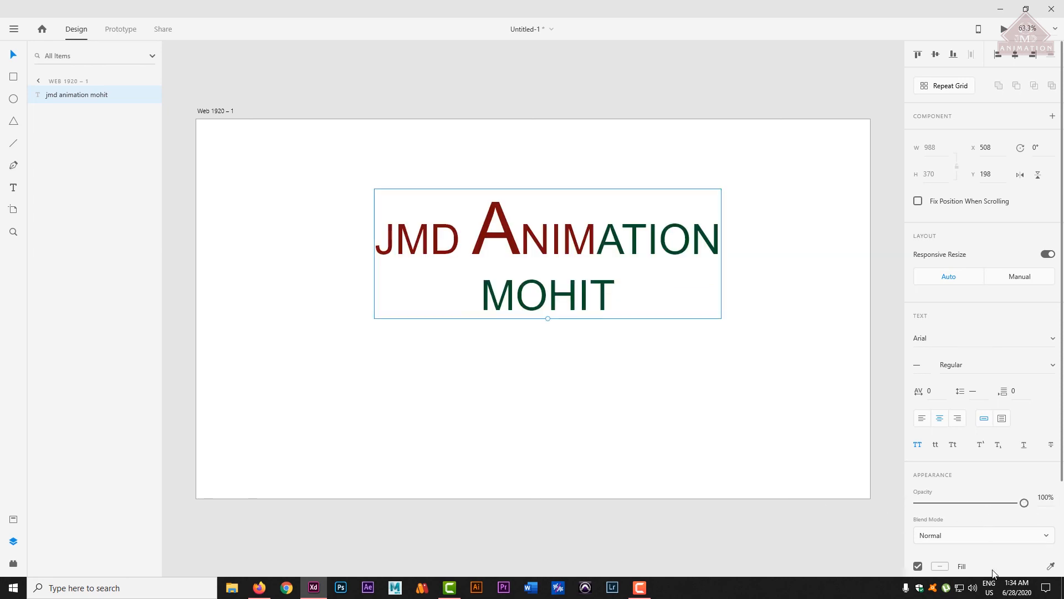
left_click(956, 533)
left_click(704, 474)
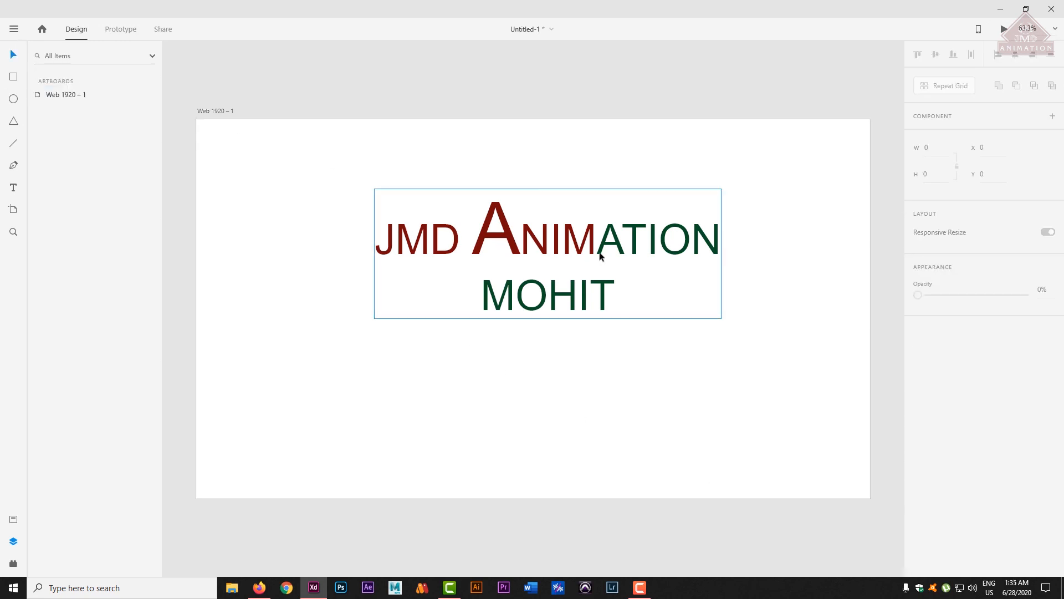
left_click_drag(603, 238, 615, 281)
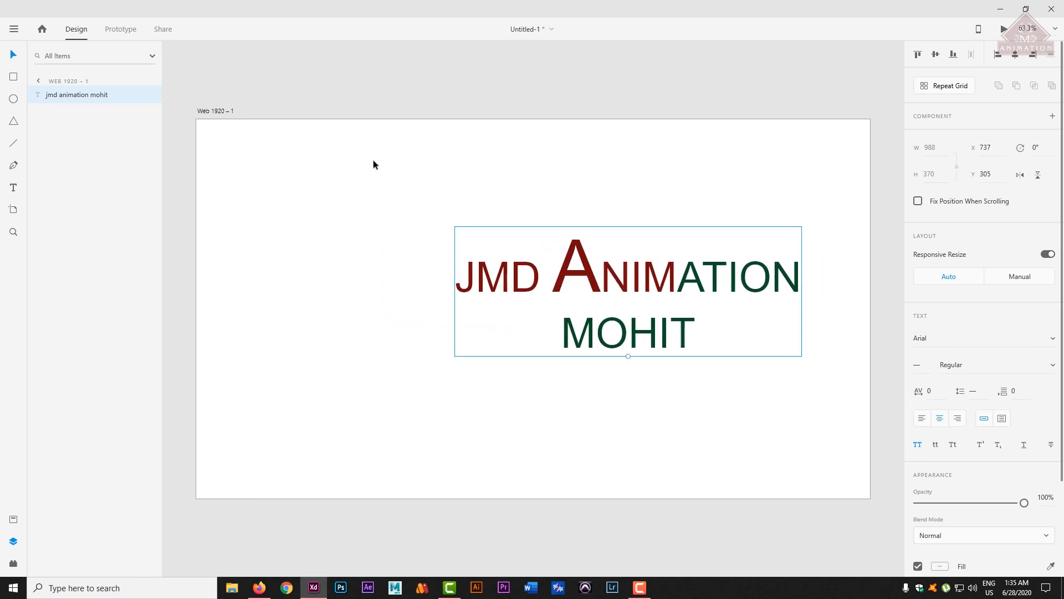
Step: Import the photo of the man standing before the sea from the photos folder on Drive (D:) and enlarge it to the artboard's full height
left_click(14, 31)
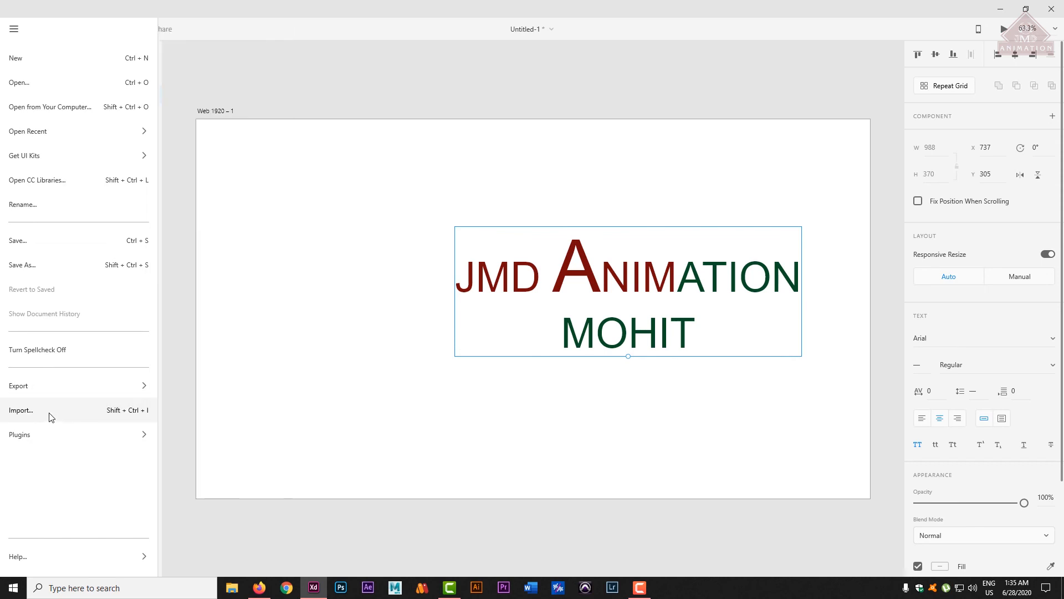
left_click(51, 416)
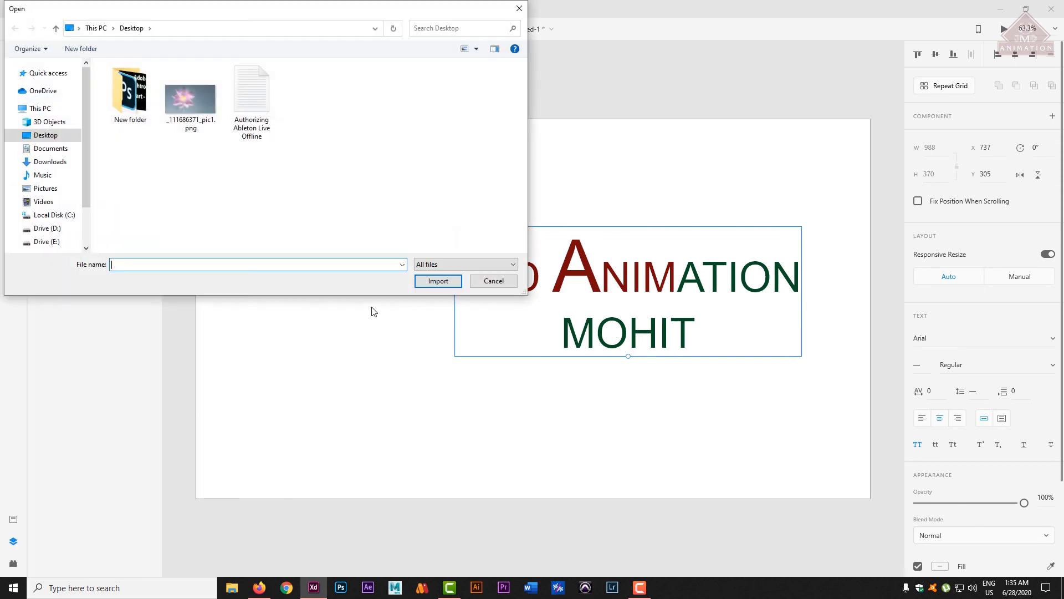
left_click(49, 228)
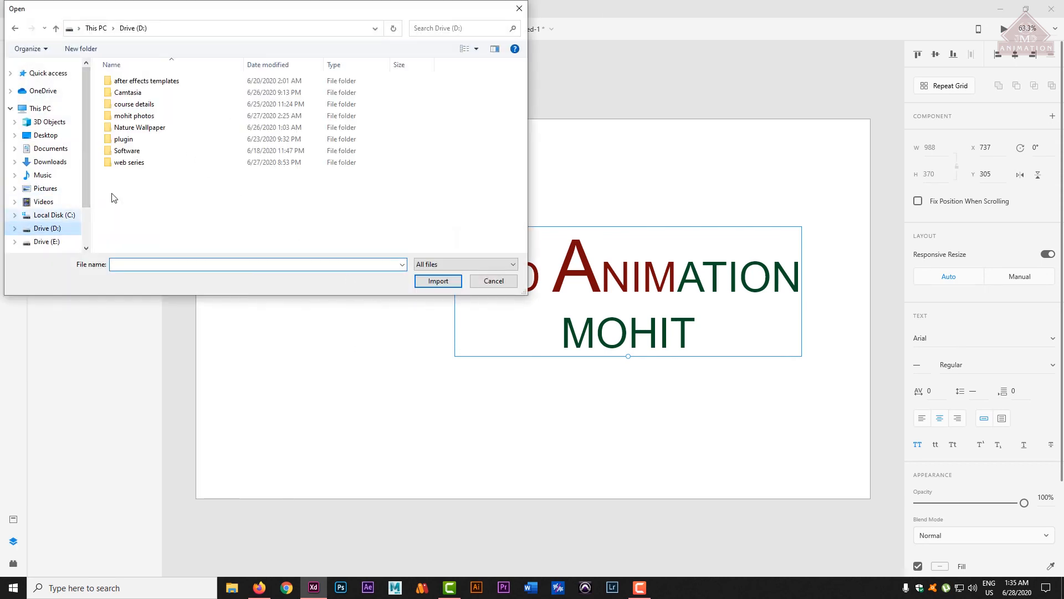
double_click(138, 115)
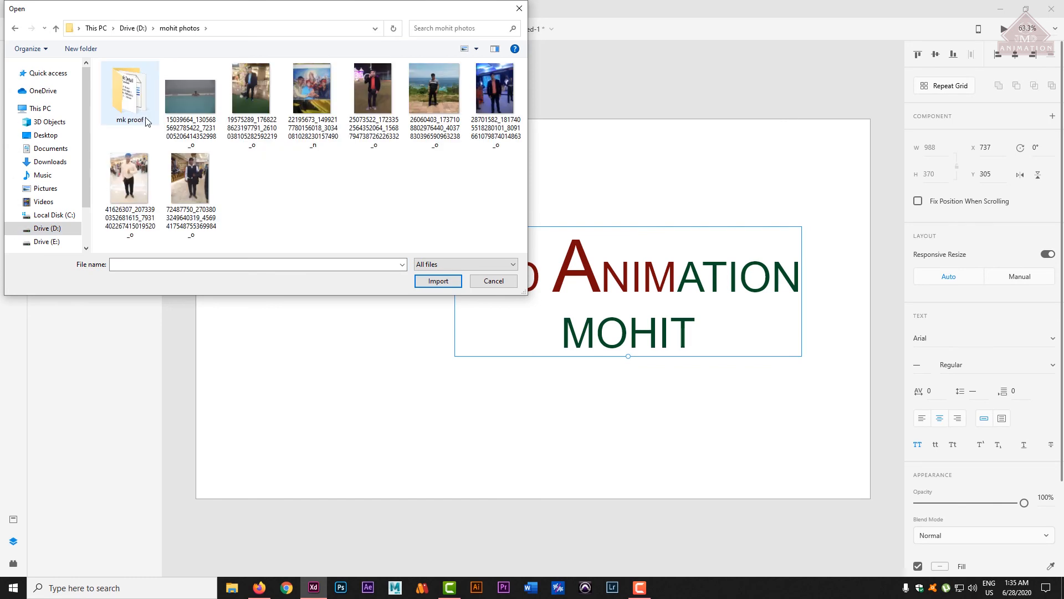
double_click(434, 90)
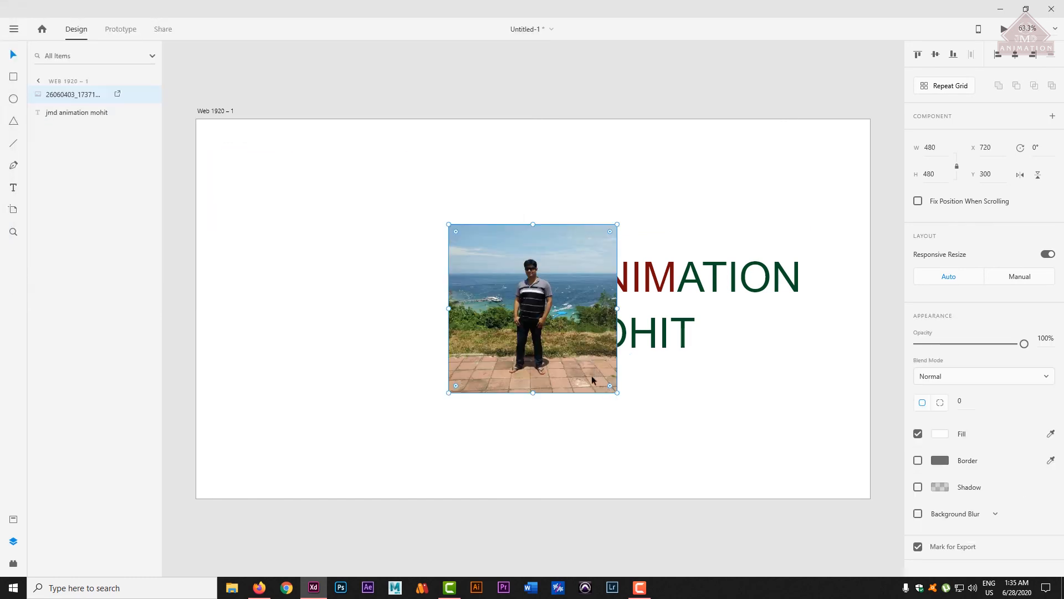
left_click_drag(449, 222, 316, 112)
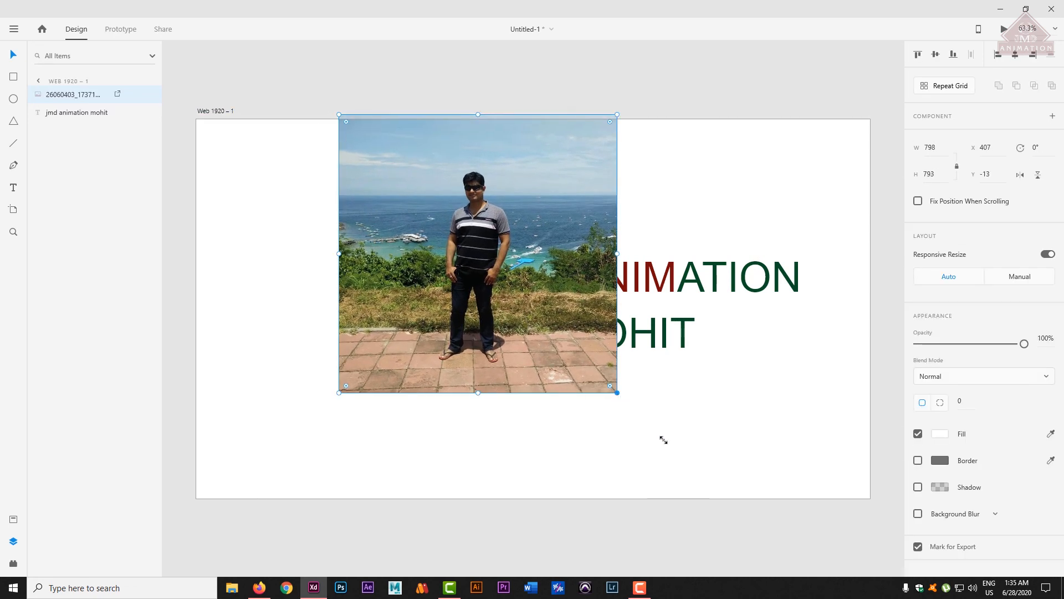
left_click_drag(663, 440, 734, 496)
Step: Bring the two-line text in front of the photo and move it to about X 466, Y 127
left_click(759, 277)
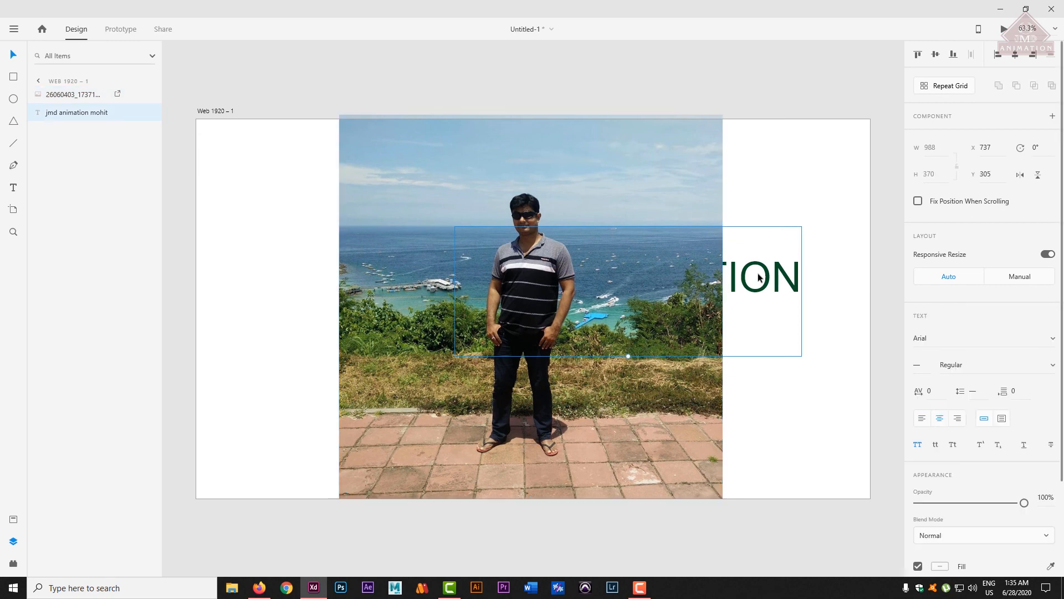
right_click(758, 277)
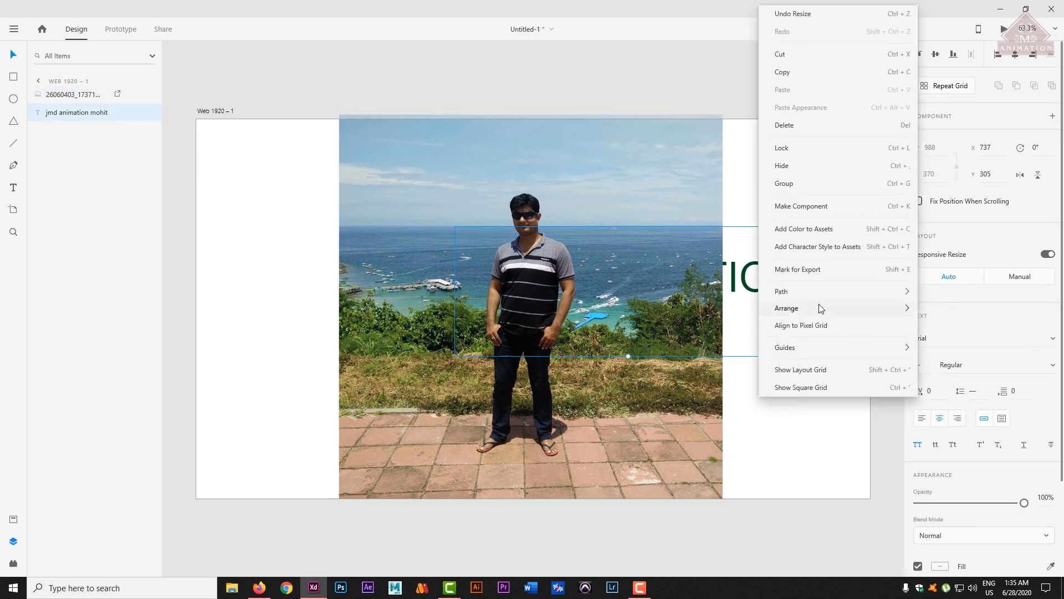
mouse_move(821, 308)
left_click(690, 310)
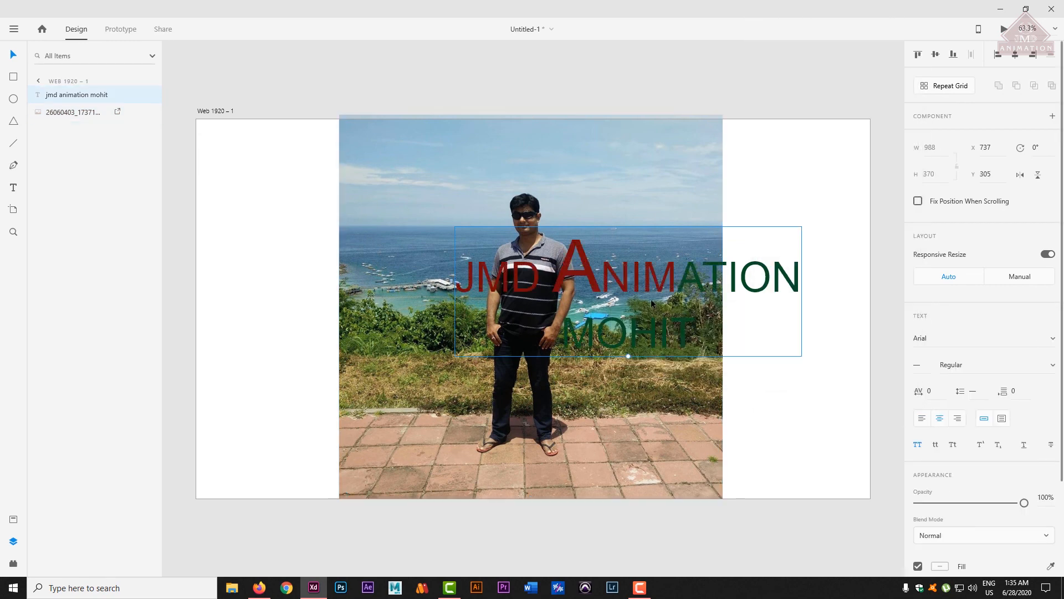
left_click_drag(647, 270, 576, 209)
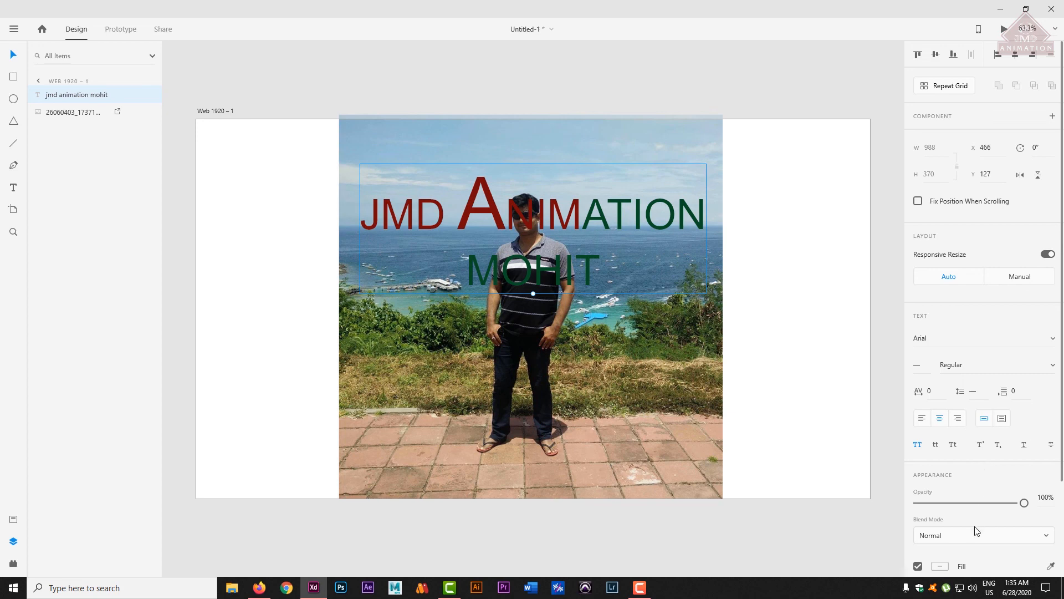
Step: Set the blend mode of the text over the photo to Darken and inspect the effect at 150% zoom
left_click(975, 543)
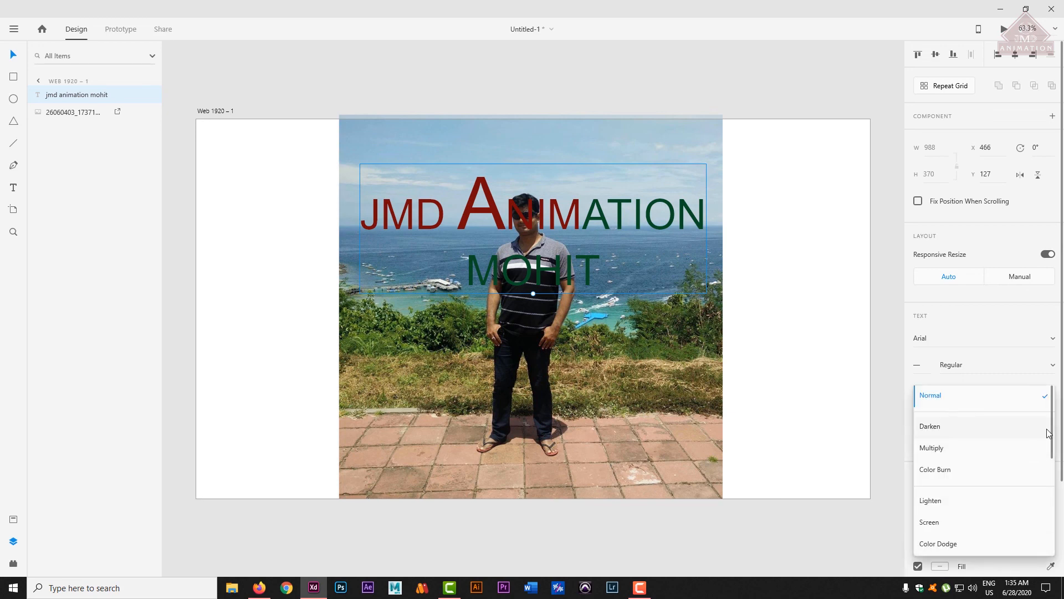
scroll(1052, 449, "down", 3)
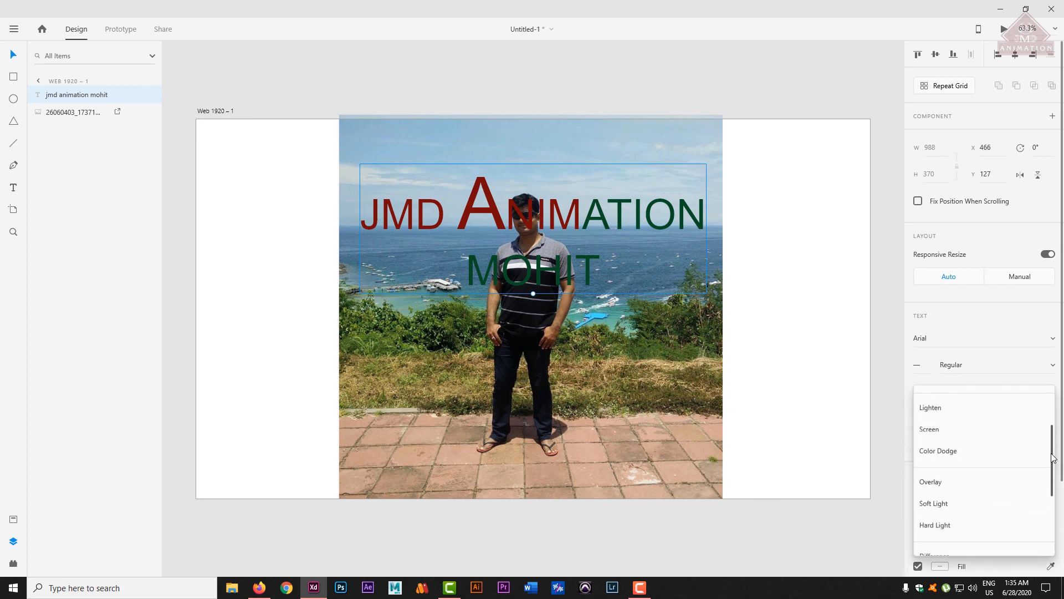
mouse_move(1052, 457)
left_mouse_down()
mouse_move(1047, 540)
mouse_move(1048, 418)
left_mouse_up()
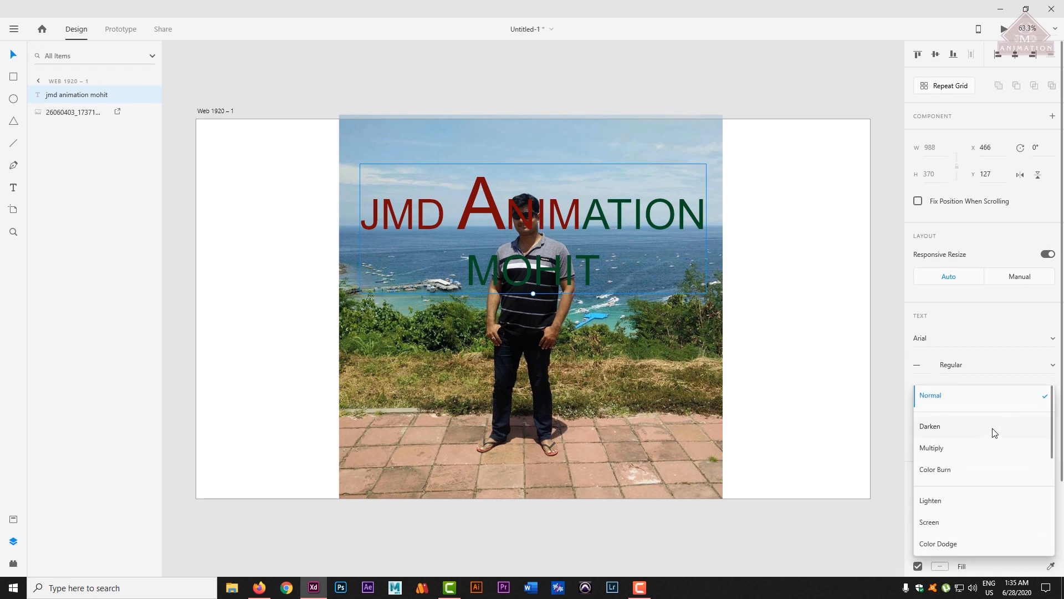
left_click(965, 434)
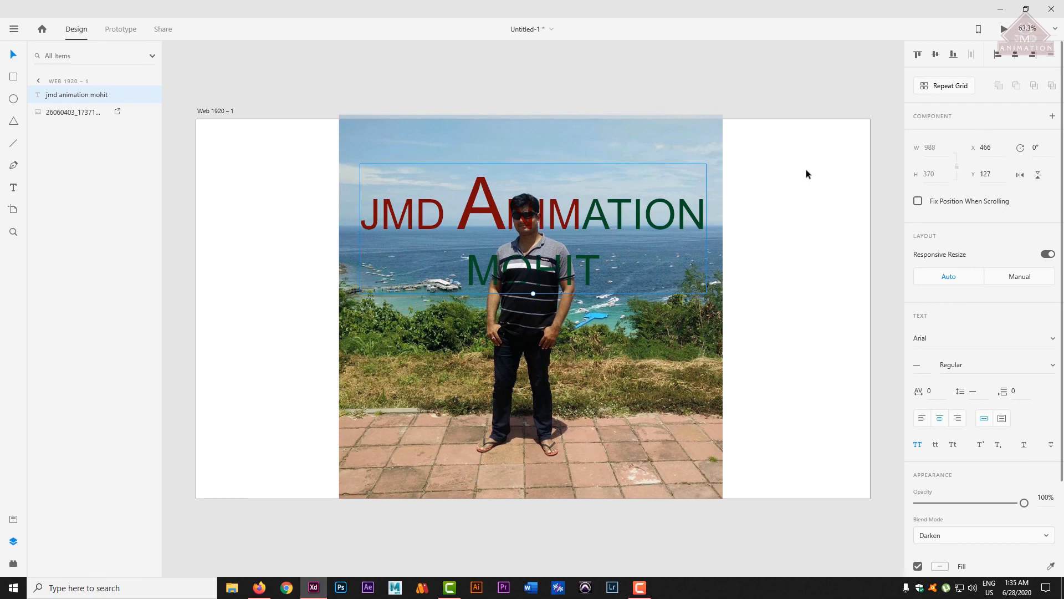
key("ctrl+3")
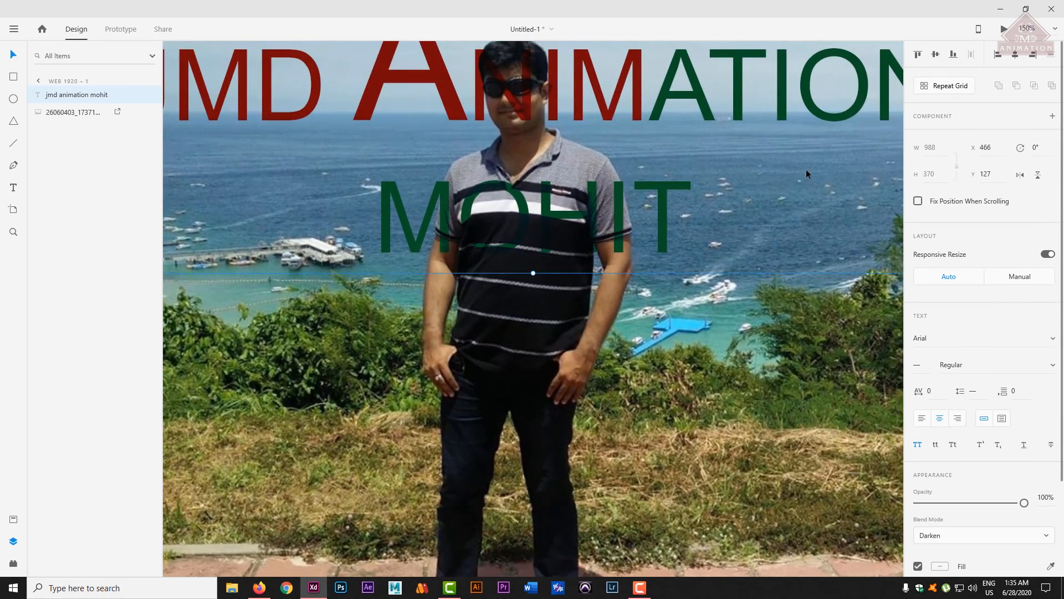
Step: Switch the text's blend mode to Normal and back to Darken to compare both effects over the photo
scroll(590, 216, "up", 3)
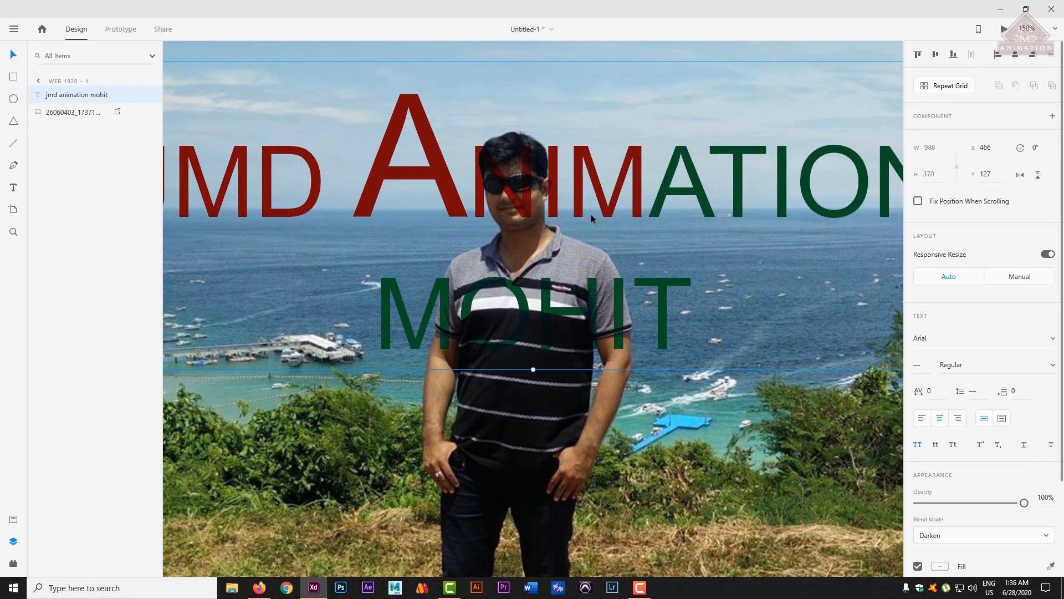
scroll(591, 215, "up", 1)
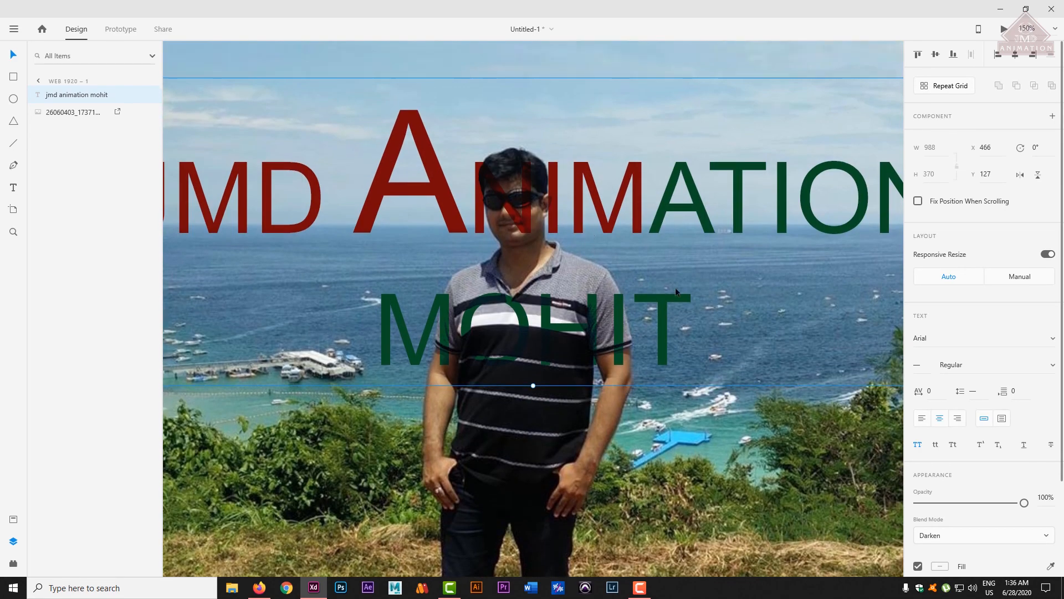
left_click(1048, 536)
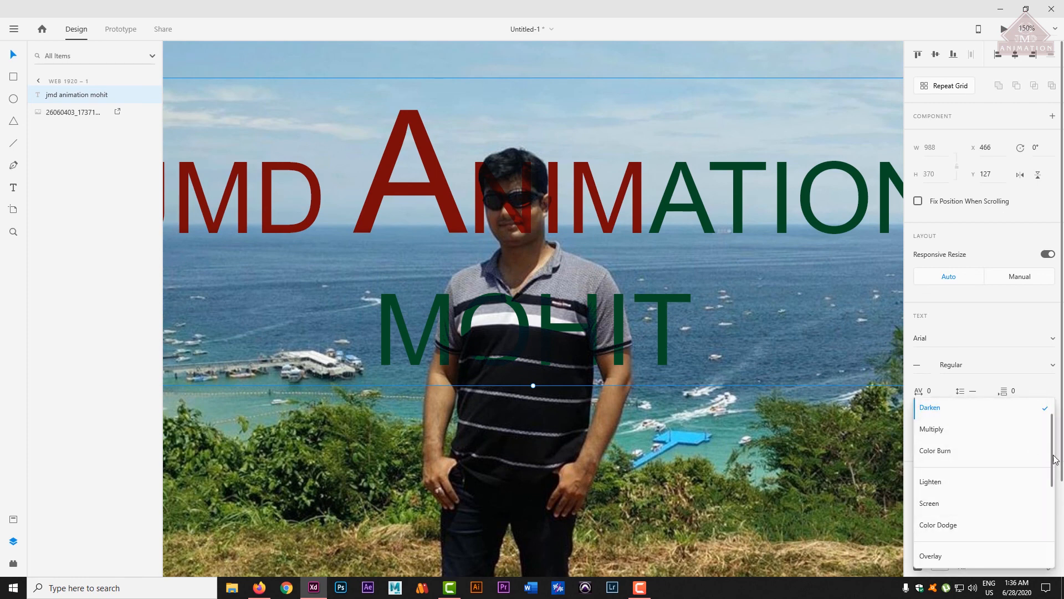
left_click_drag(1052, 455, 1045, 431)
left_click(941, 409)
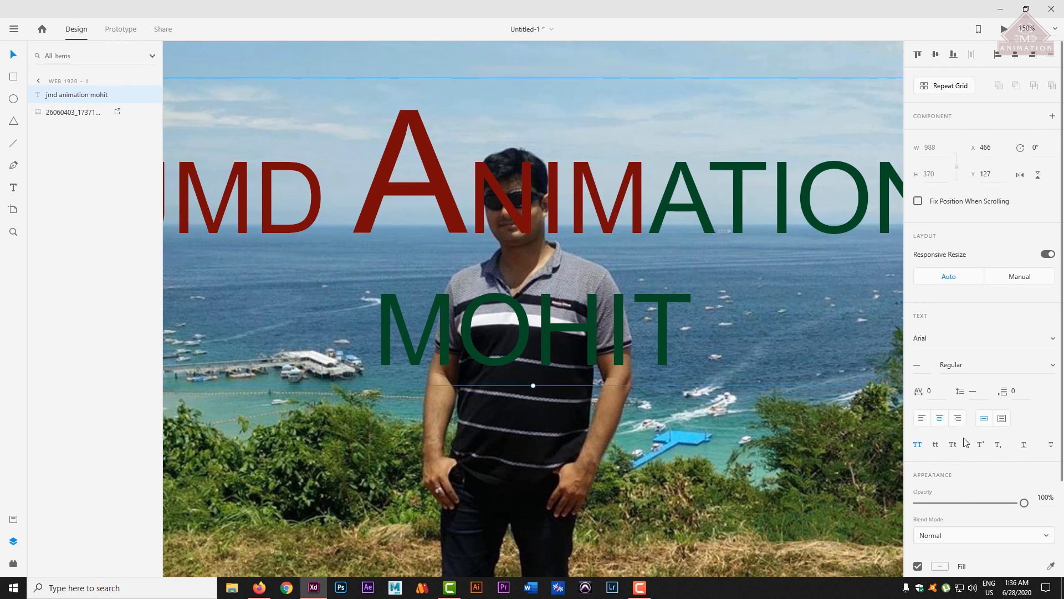
left_click(957, 536)
left_click(942, 431)
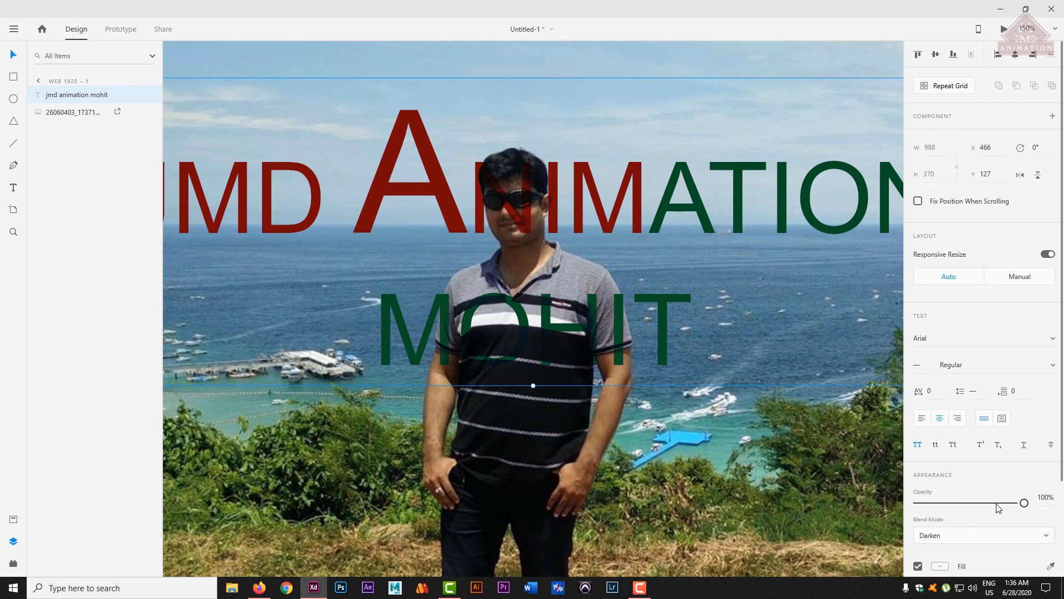
Step: Set the text's blend mode to Multiply and lower its opacity to 42%
left_click(971, 533)
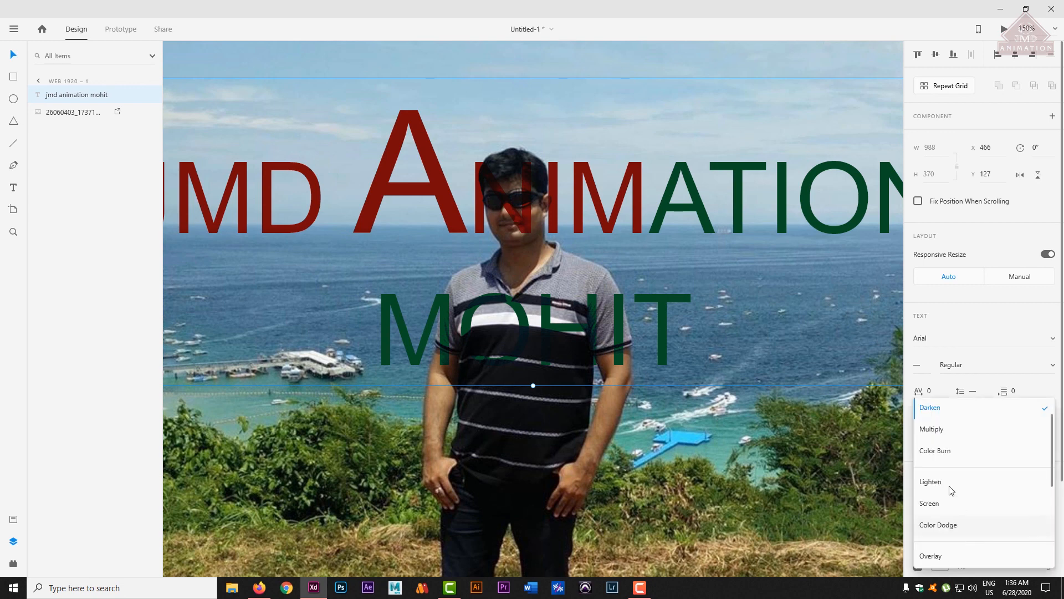
left_click(931, 430)
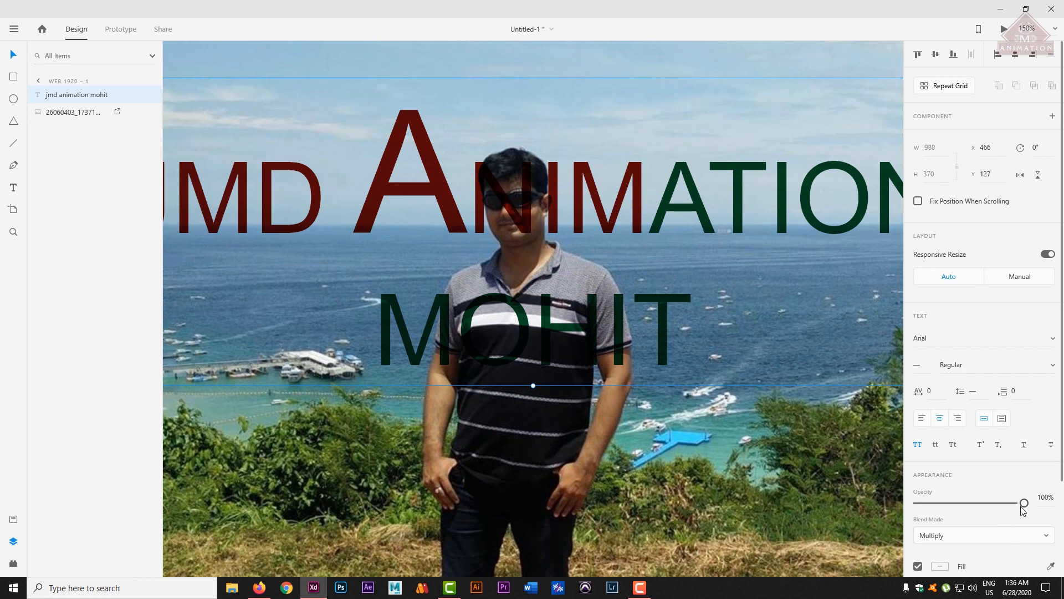
left_click_drag(1023, 507, 963, 505)
Step: Move the two-line text down over the paving in the photo, to about X 447, Y 804
scroll(592, 366, "down", 1)
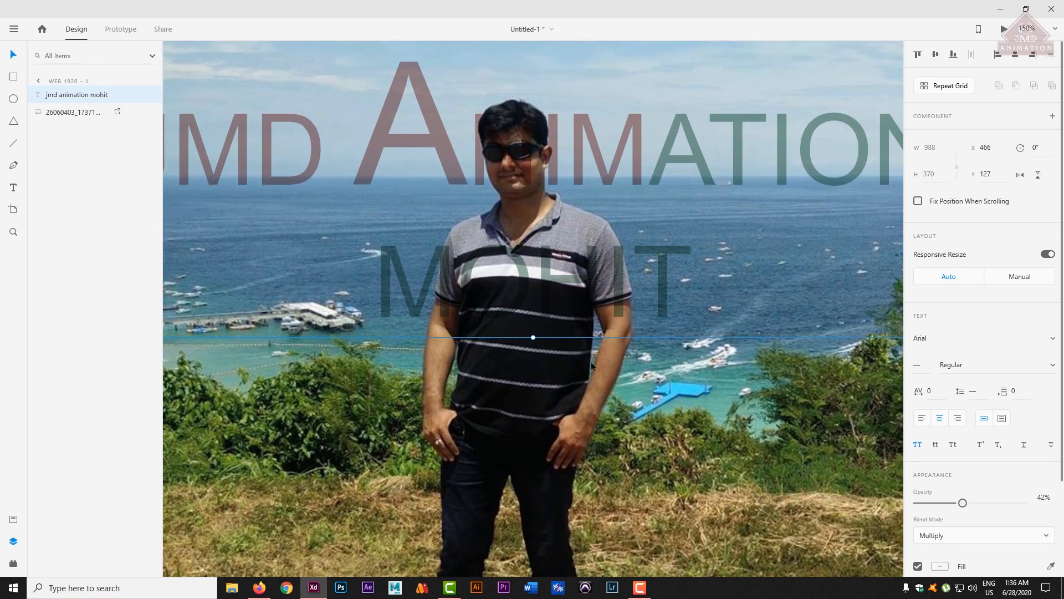
key("ctrl+0")
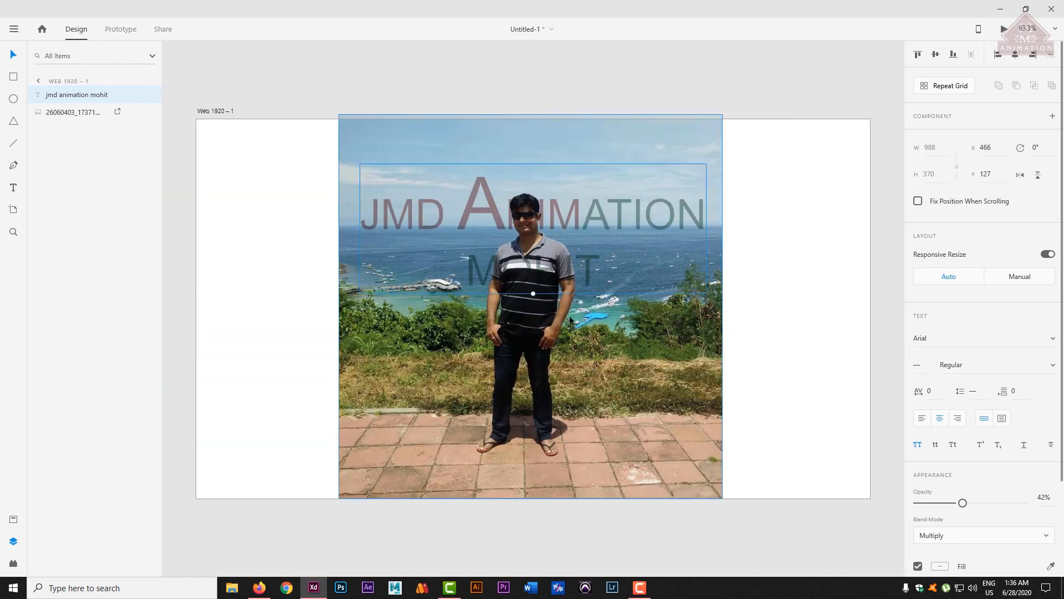
left_click_drag(477, 217, 490, 458)
mouse_move(606, 497)
left_mouse_down()
mouse_move(603, 481)
mouse_move(588, 498)
left_mouse_up()
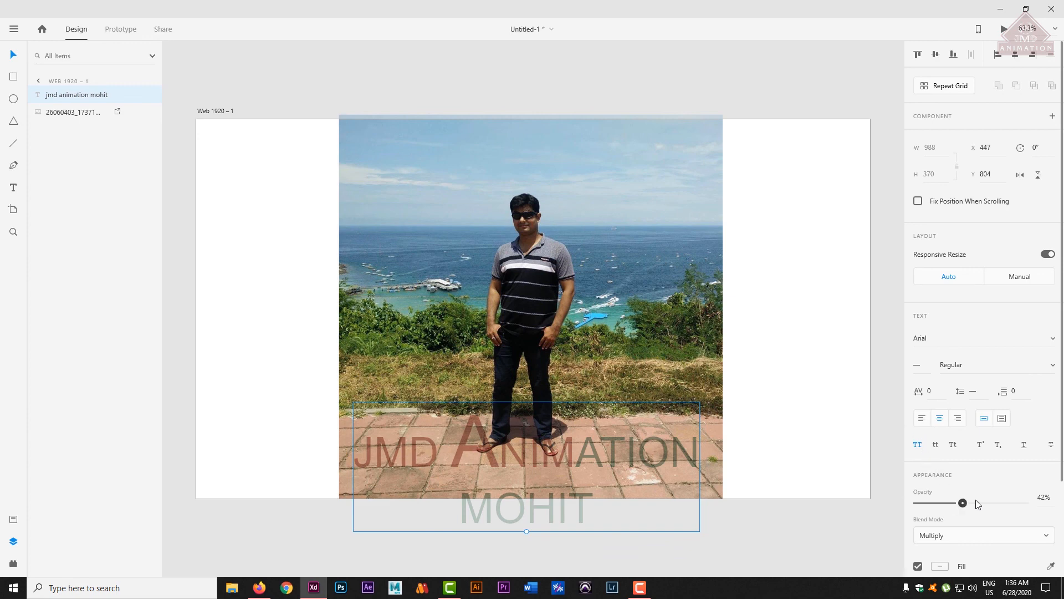
Step: Reset the text to 100% opacity and Normal blend mode, and shift it slightly to about X 460, Y 768
left_click_drag(978, 505, 1025, 502)
left_click(988, 537)
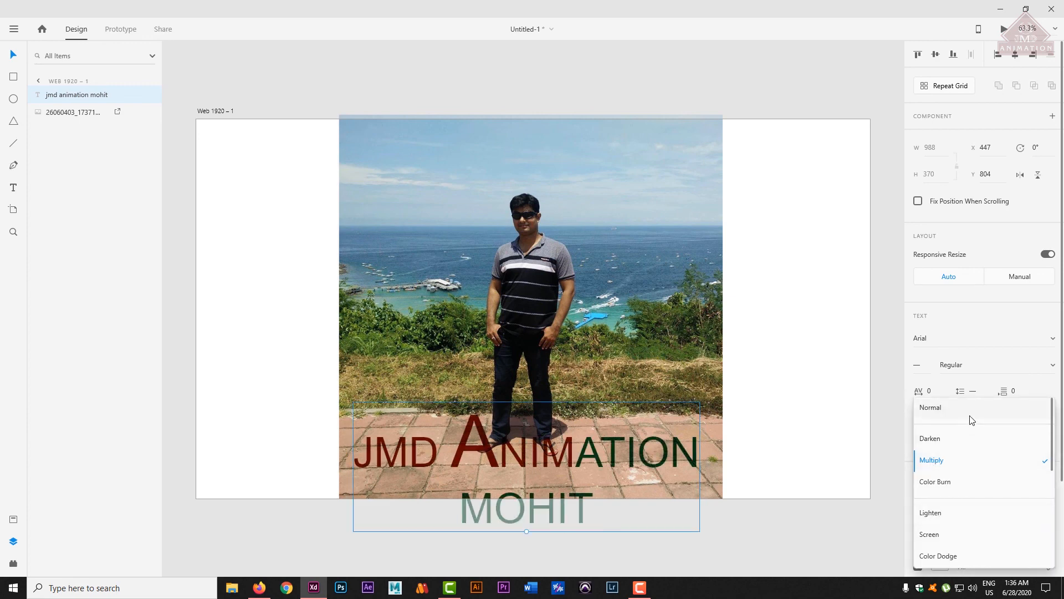
left_click(971, 419)
left_click_drag(429, 455, 433, 442)
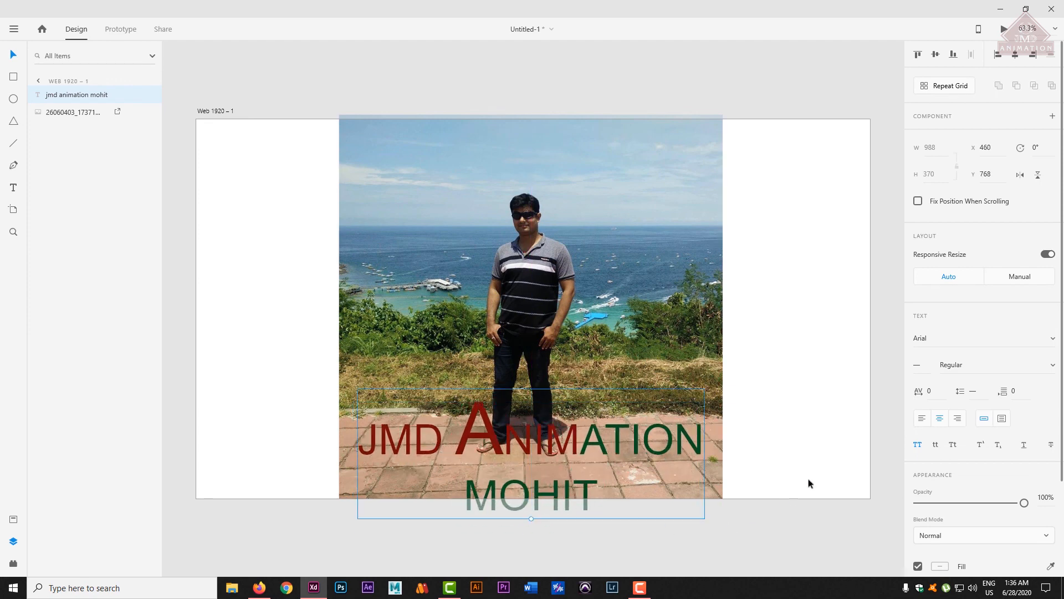
Step: Try the Darken and Lighten blend modes on the text over the paving
left_click(954, 538)
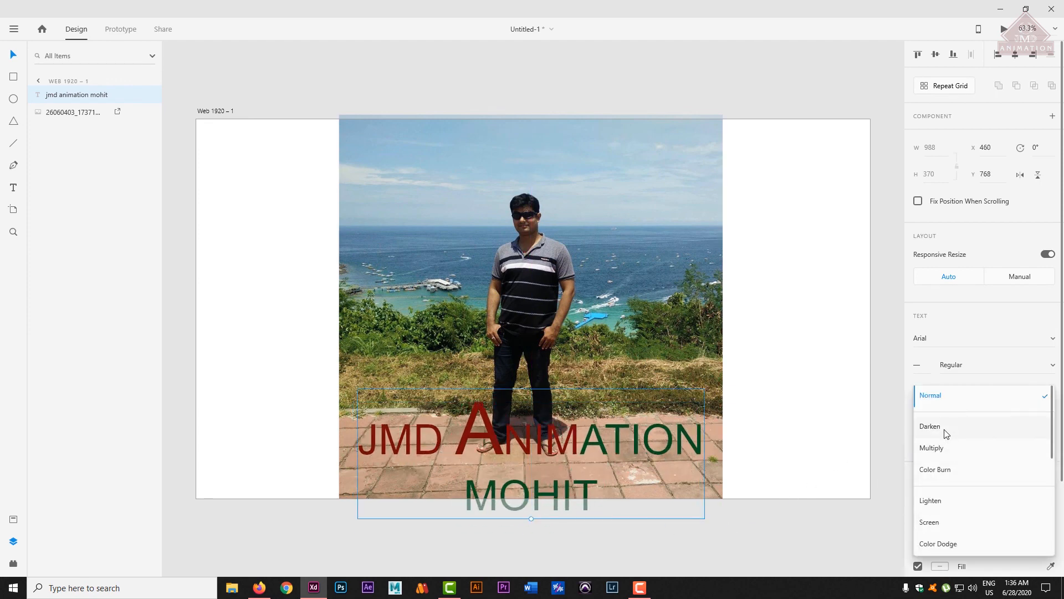
left_click(942, 427)
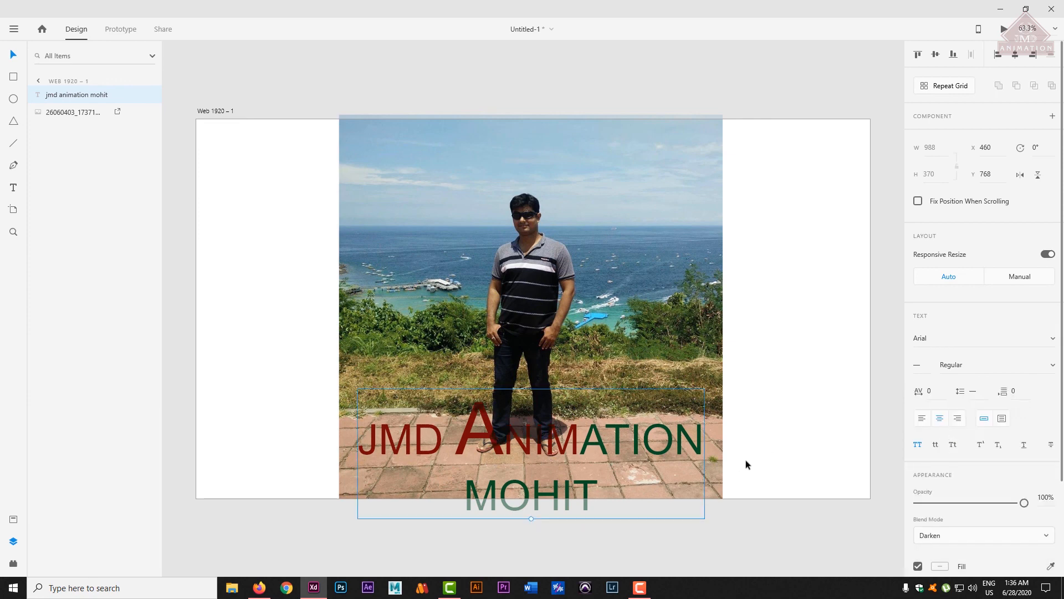
left_click(940, 535)
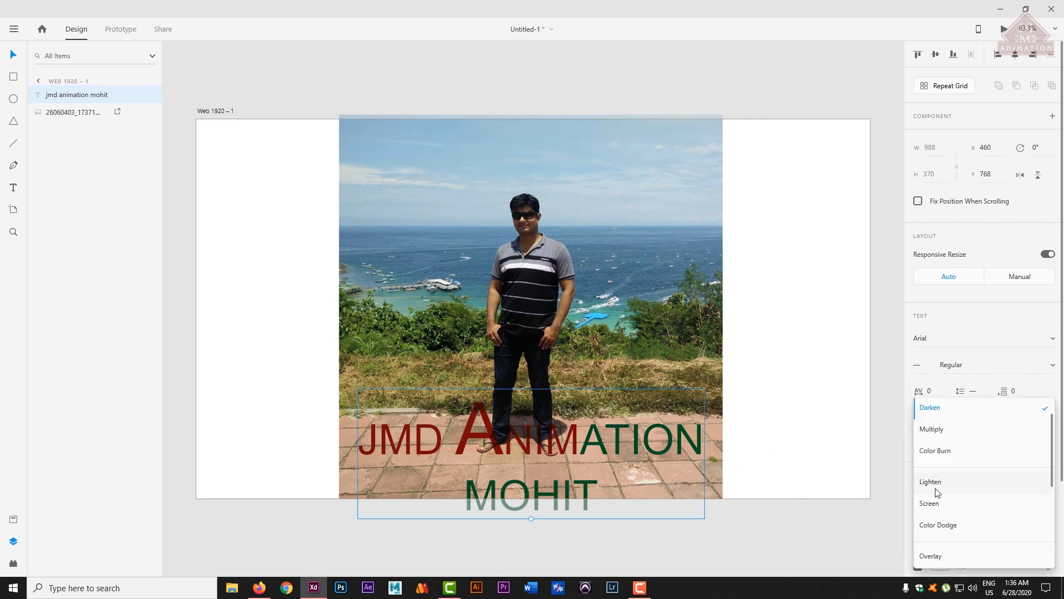
left_click(936, 482)
Step: Set the text's blend mode to Soft Light and test its opacity at 34% before restoring 100%
left_click(960, 538)
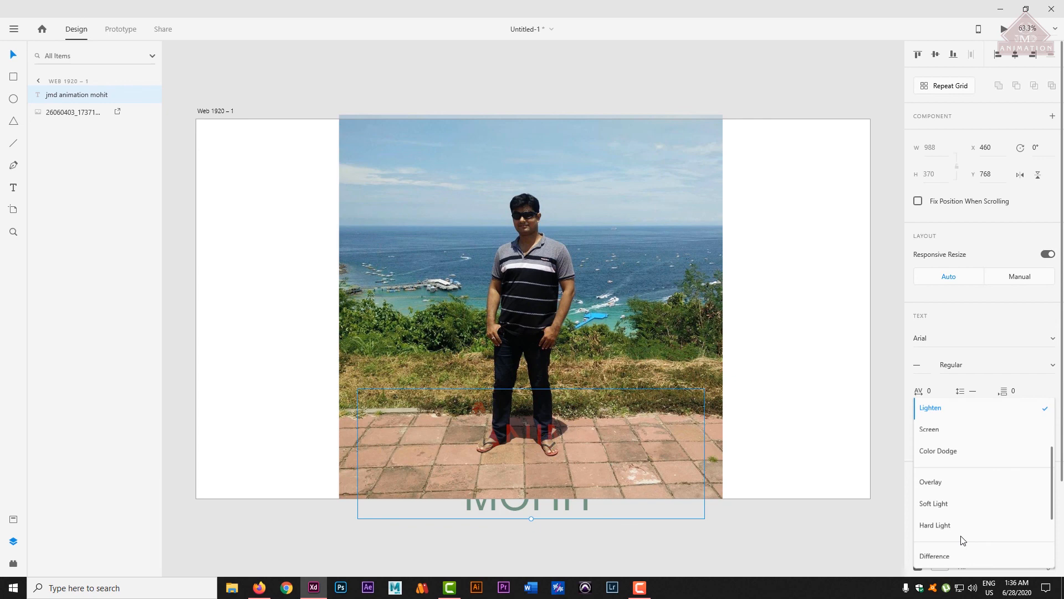
left_click(954, 508)
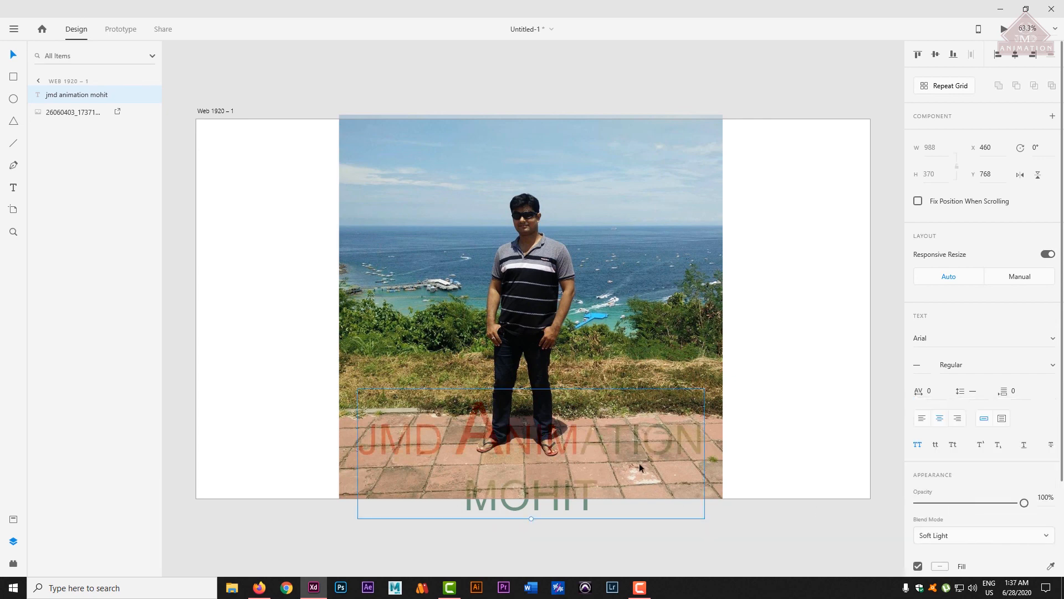
left_click_drag(1023, 503, 947, 519)
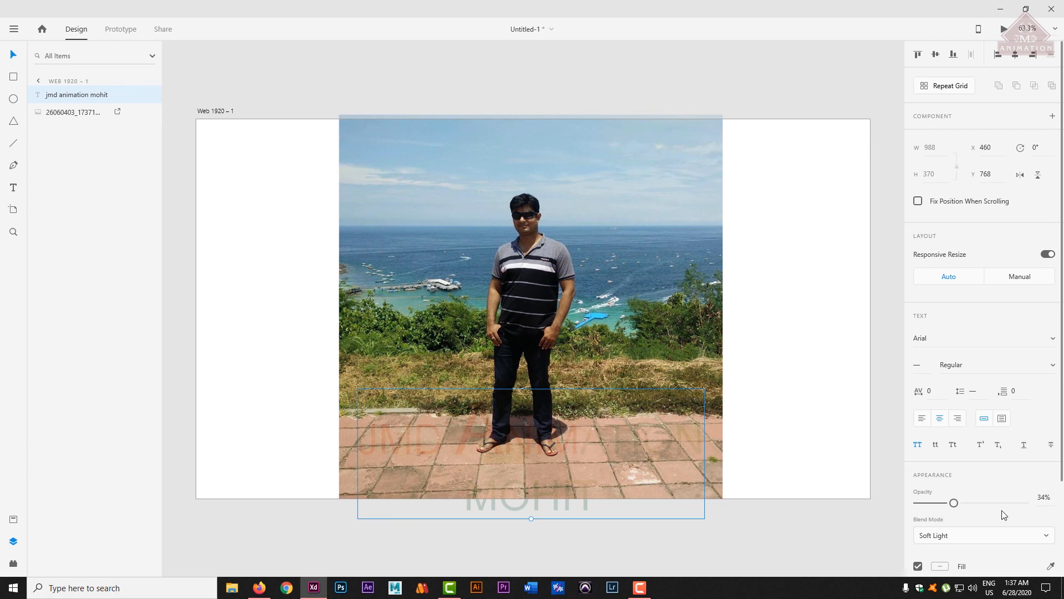
left_click_drag(953, 505, 1025, 502)
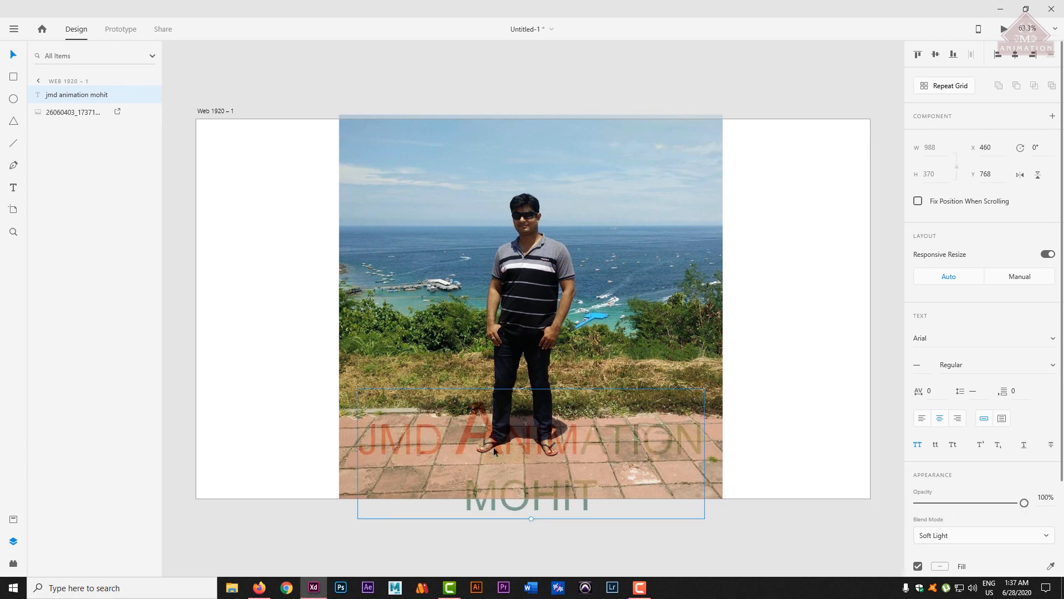
Step: Delete the two-line text and draw an ellipse about 498 wide and 327 high over the man's head and chest
key("Delete")
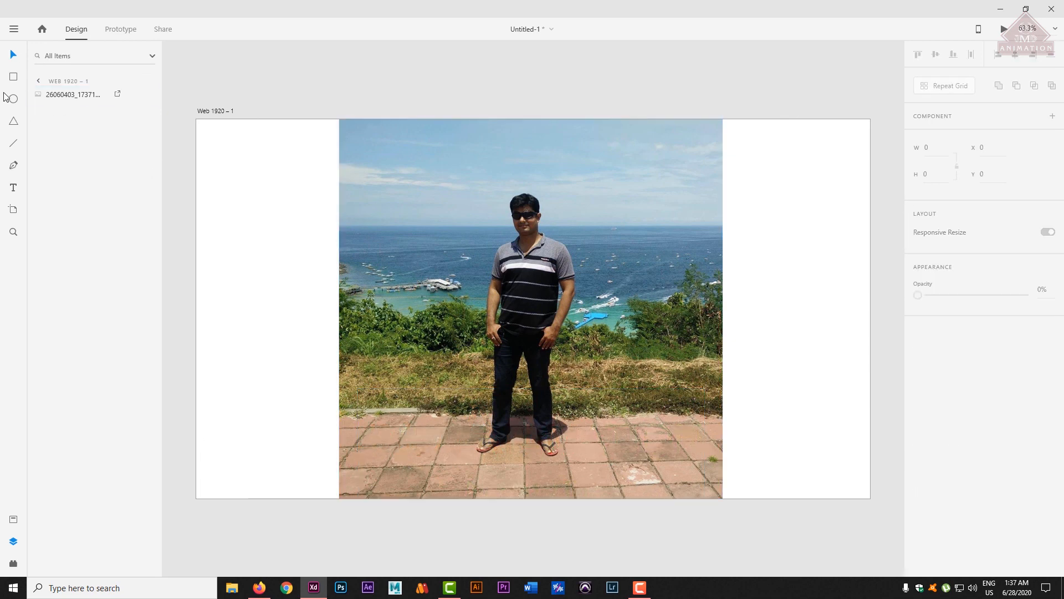
left_click(15, 99)
mouse_move(440, 168)
left_mouse_down()
mouse_move(622, 277)
mouse_move(615, 282)
left_mouse_up()
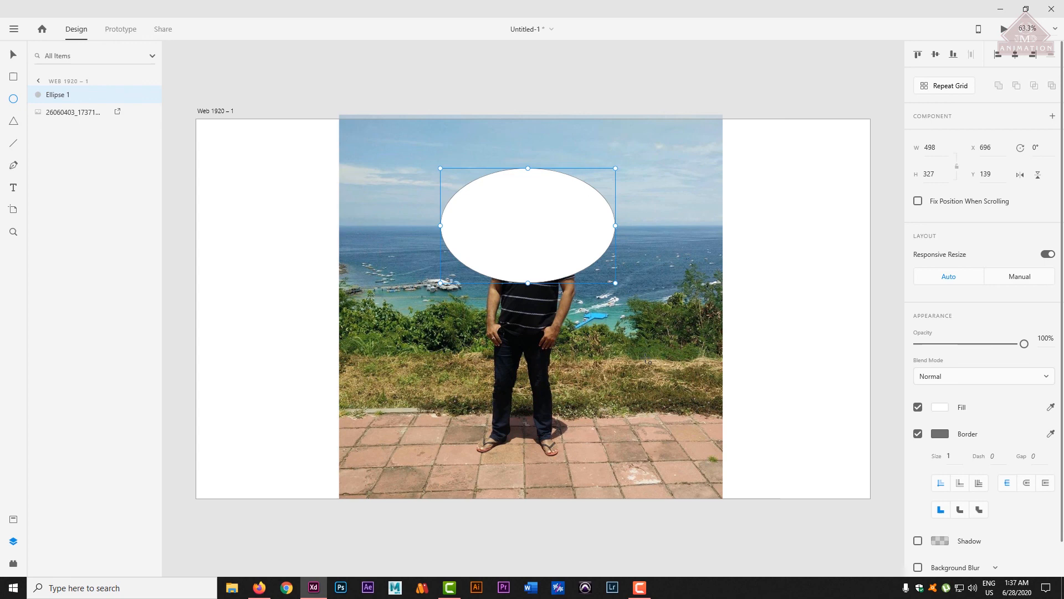
Step: Fill the ellipse with dark red #6B0C0C and move it slightly to about X 683, Y 139
left_click(940, 407)
left_click_drag(860, 361, 859, 397)
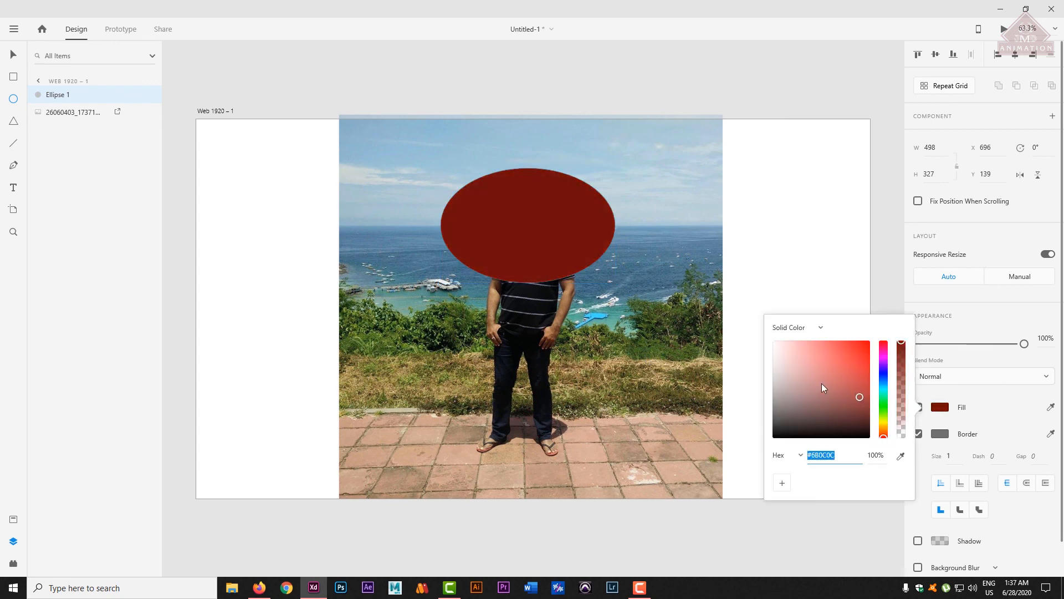
left_click(14, 55)
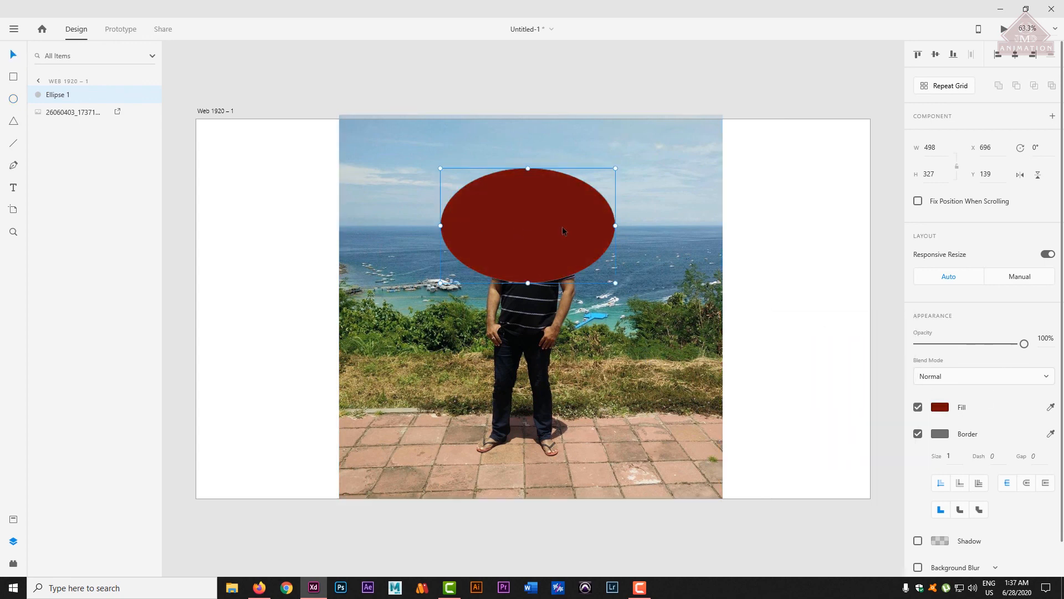
left_click_drag(571, 231, 567, 230)
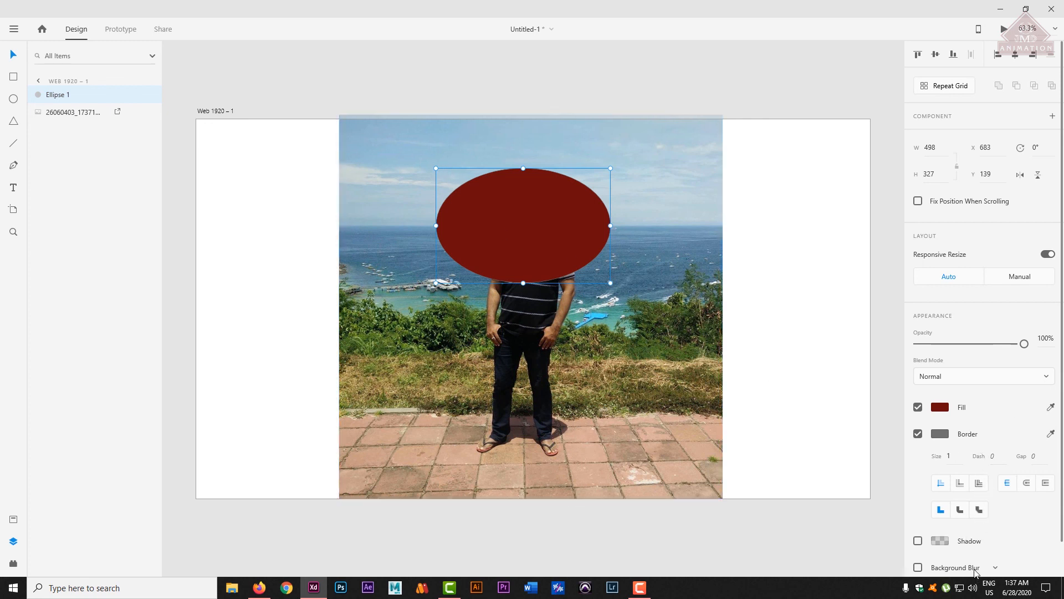
Step: Try the Darken and Multiply blend modes on the dark red ellipse, keeping its opacity at 100%
left_click(959, 376)
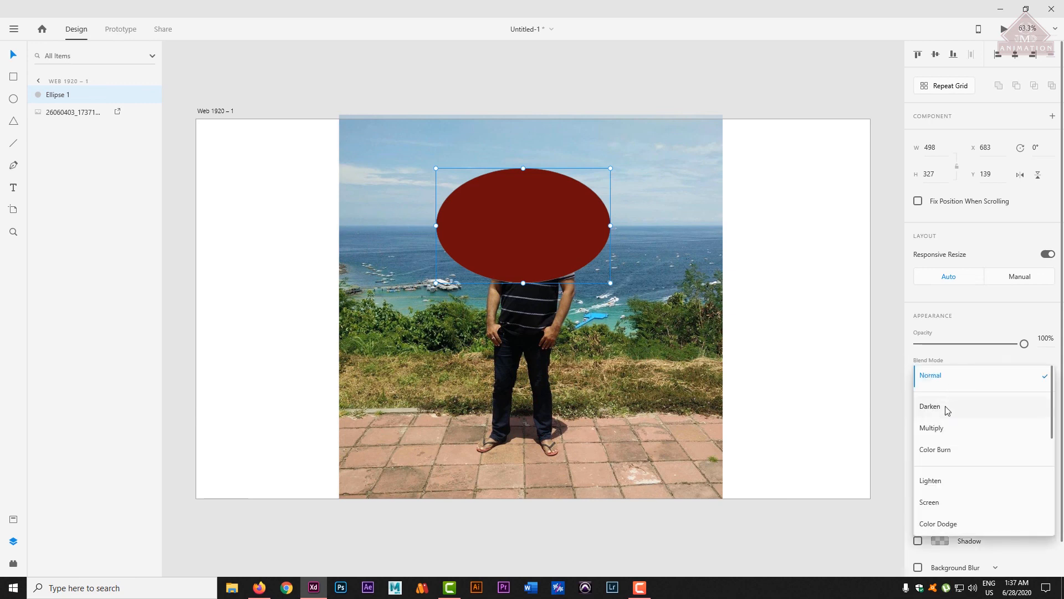
left_click(931, 406)
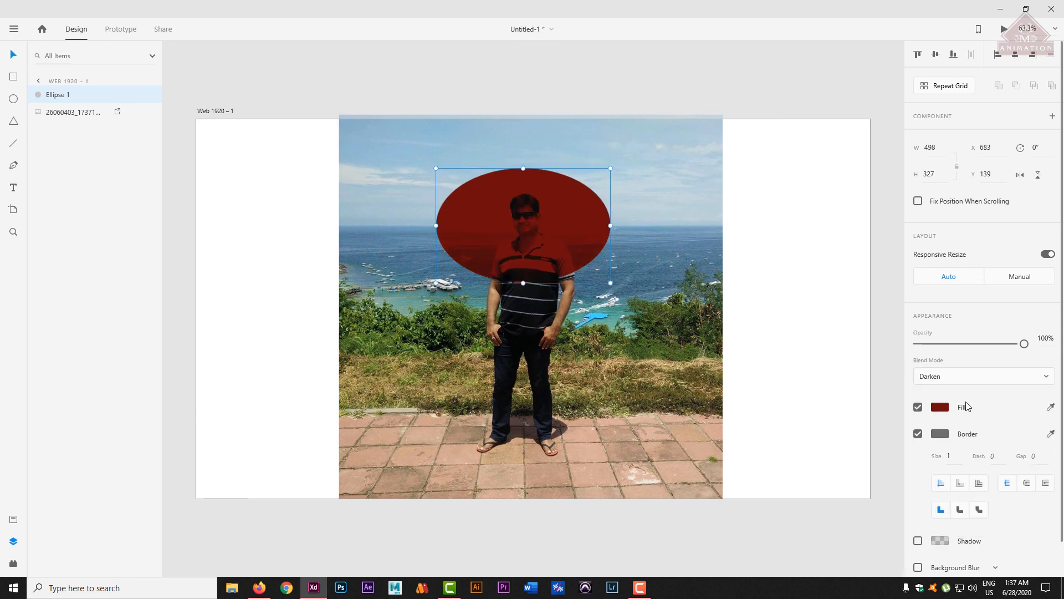
left_click(971, 379)
left_click(945, 367)
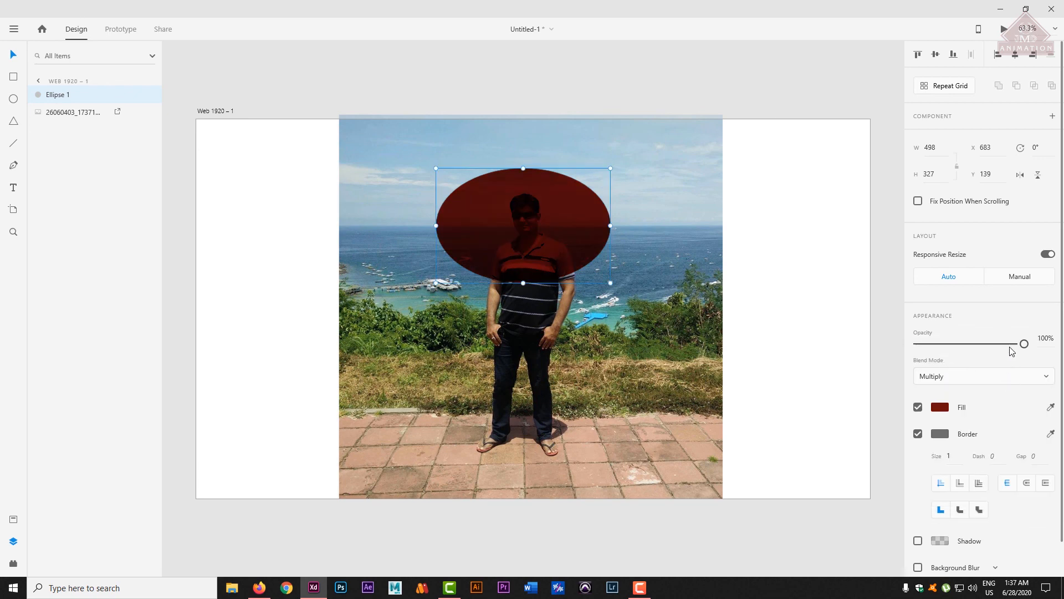
mouse_move(1023, 345)
left_mouse_down()
mouse_move(949, 345)
mouse_move(971, 345)
mouse_move(946, 358)
mouse_move(1024, 345)
left_mouse_up()
Step: Try the Screen and Overlay blend modes on the dark red ellipse
left_click(949, 378)
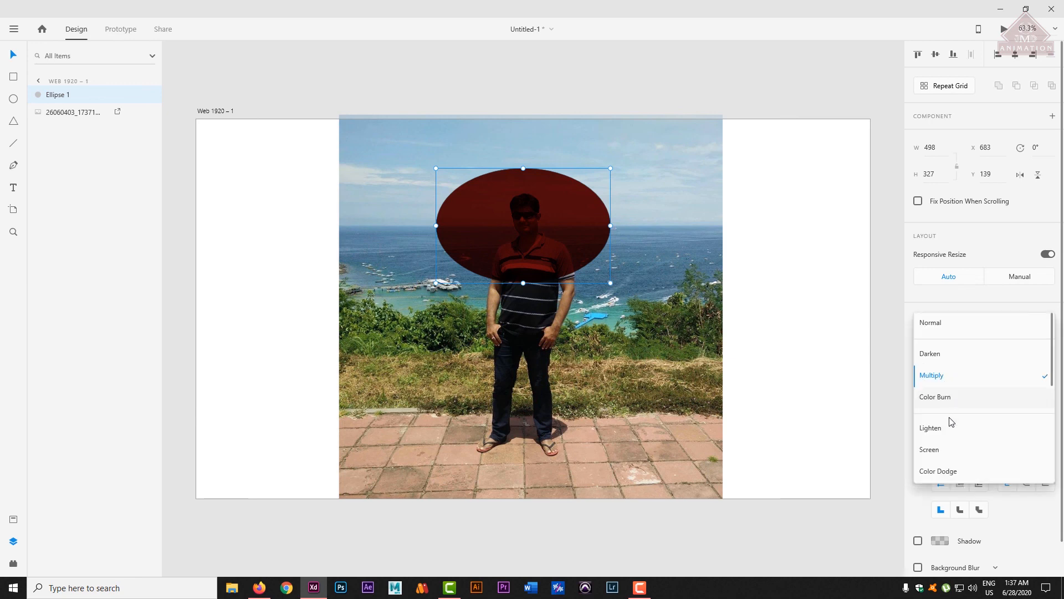
left_click(962, 454)
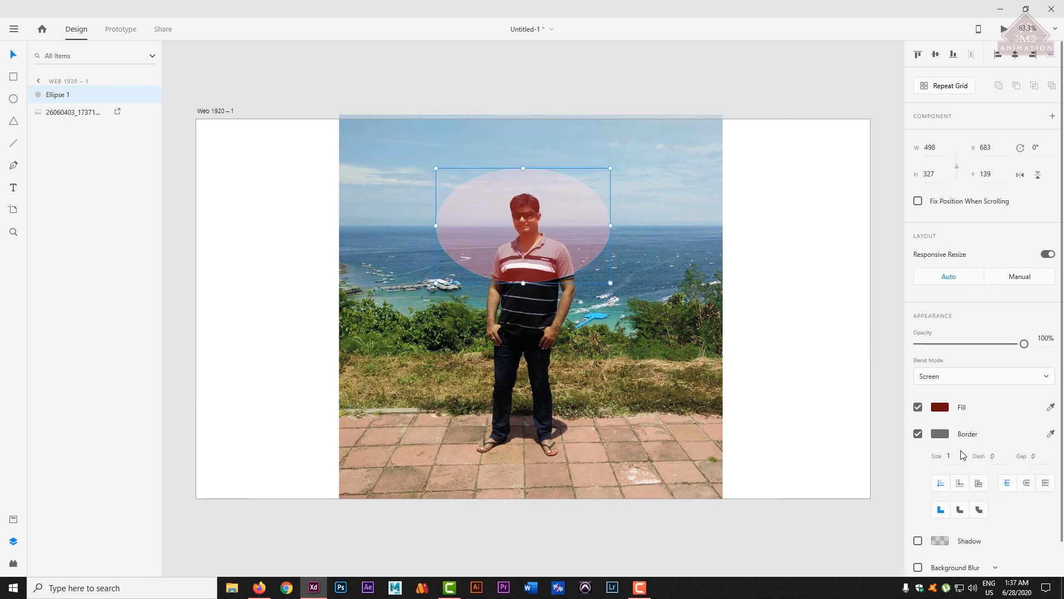
scroll(1059, 388, "down", 2)
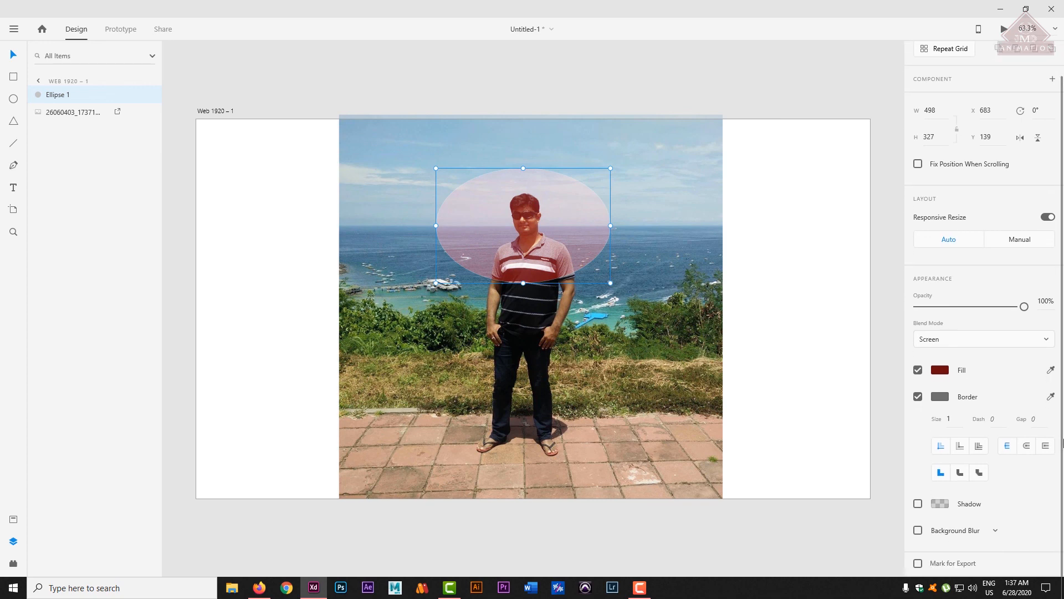
left_click(959, 339)
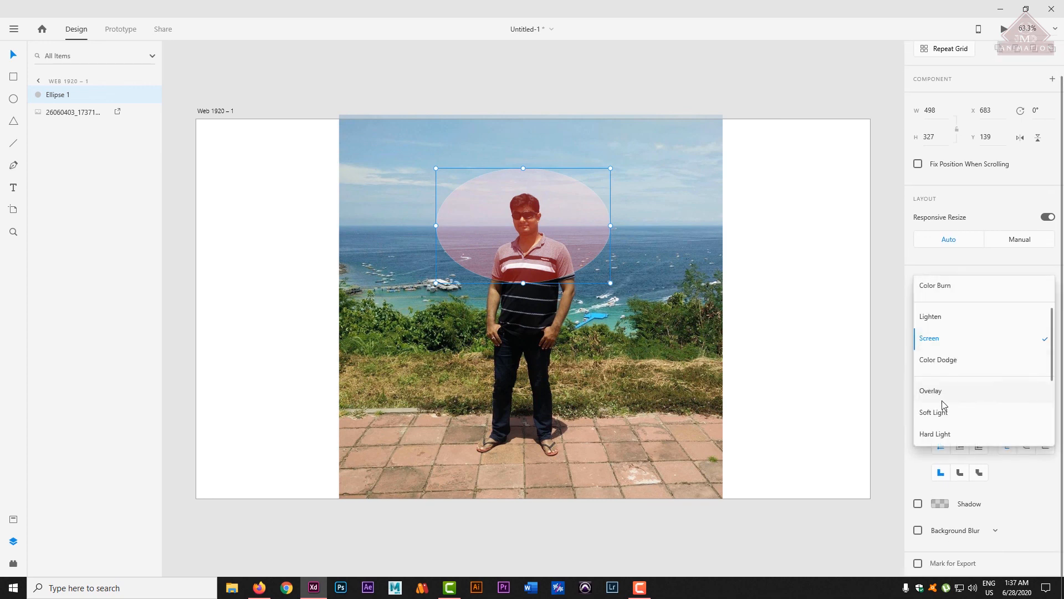
scroll(955, 344, "down", 3)
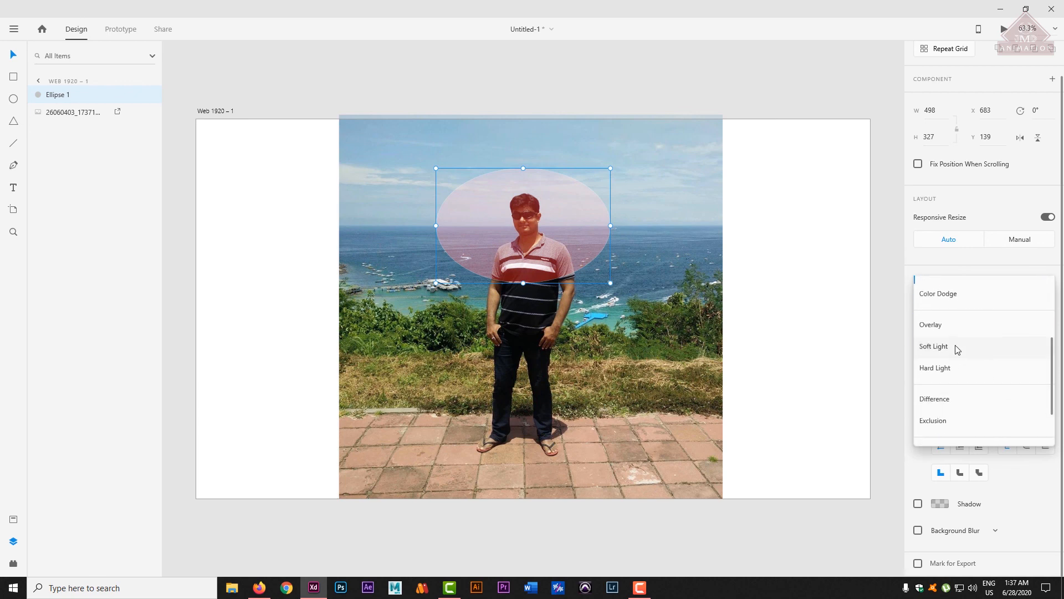
left_click(942, 325)
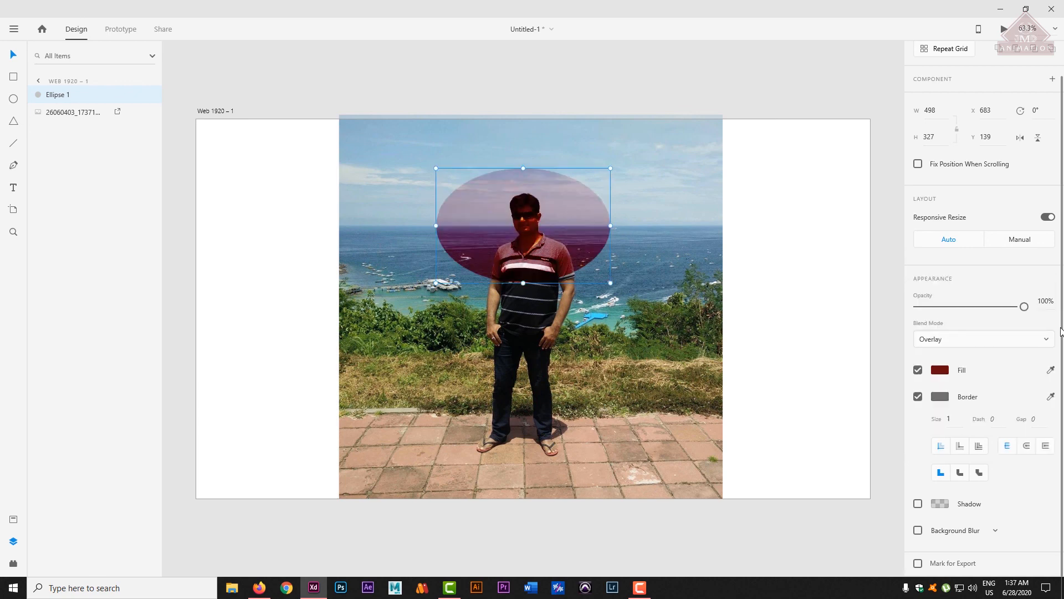
Step: Try the Hue and Color Dodge blend modes on the dark red ellipse, keeping its opacity at 100%
left_click(1034, 342)
left_click(953, 412)
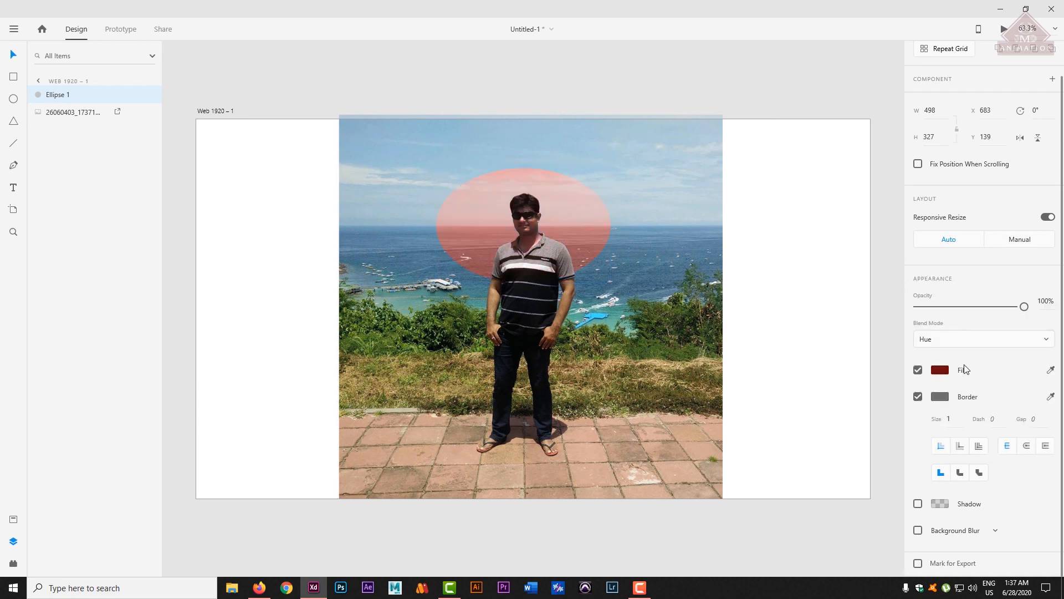
left_click(1015, 345)
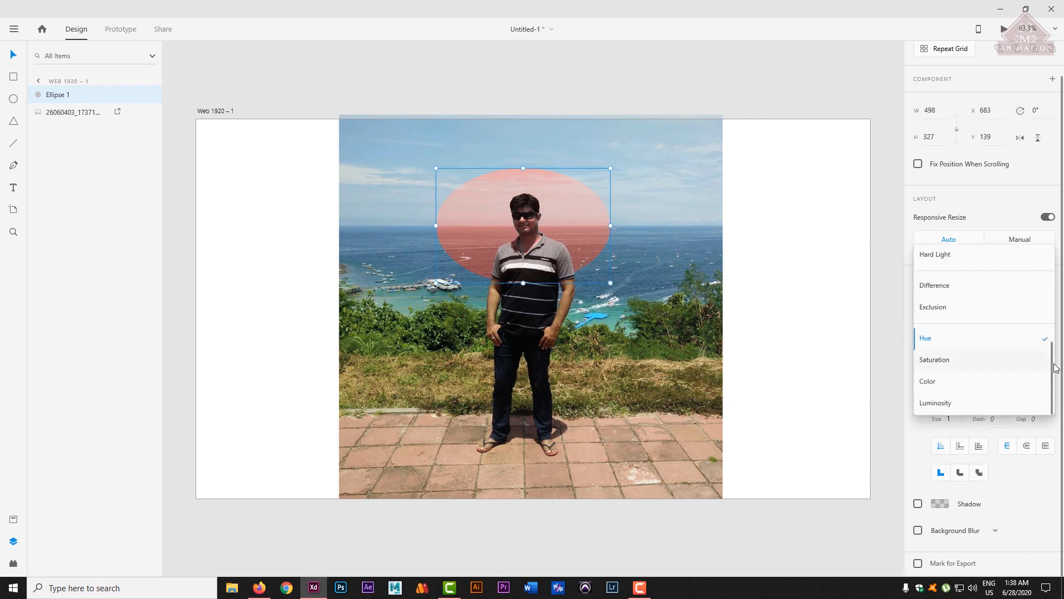
left_click_drag(1053, 364, 1051, 251)
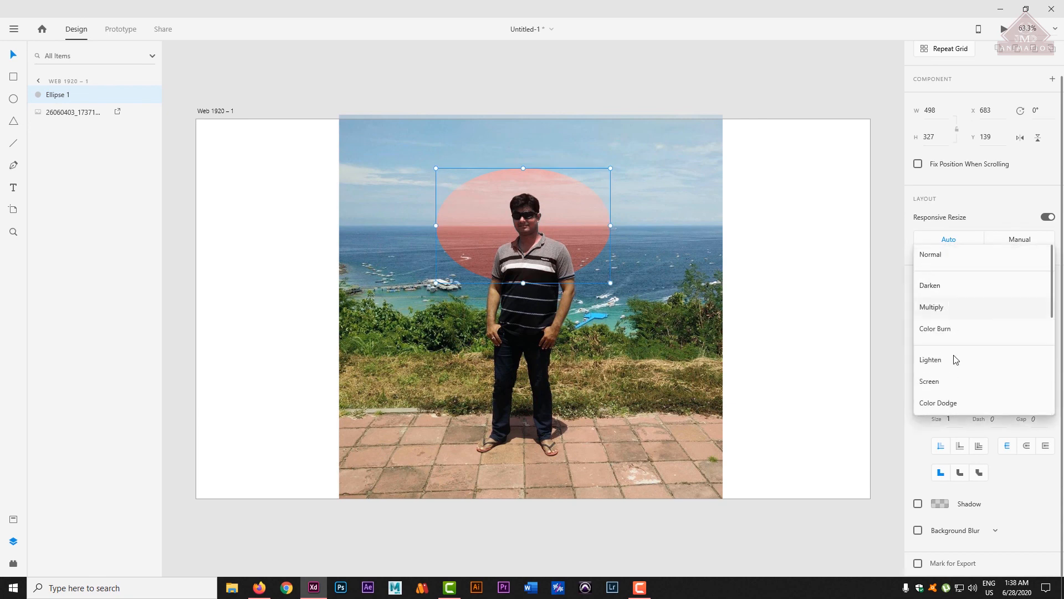
left_click(959, 401)
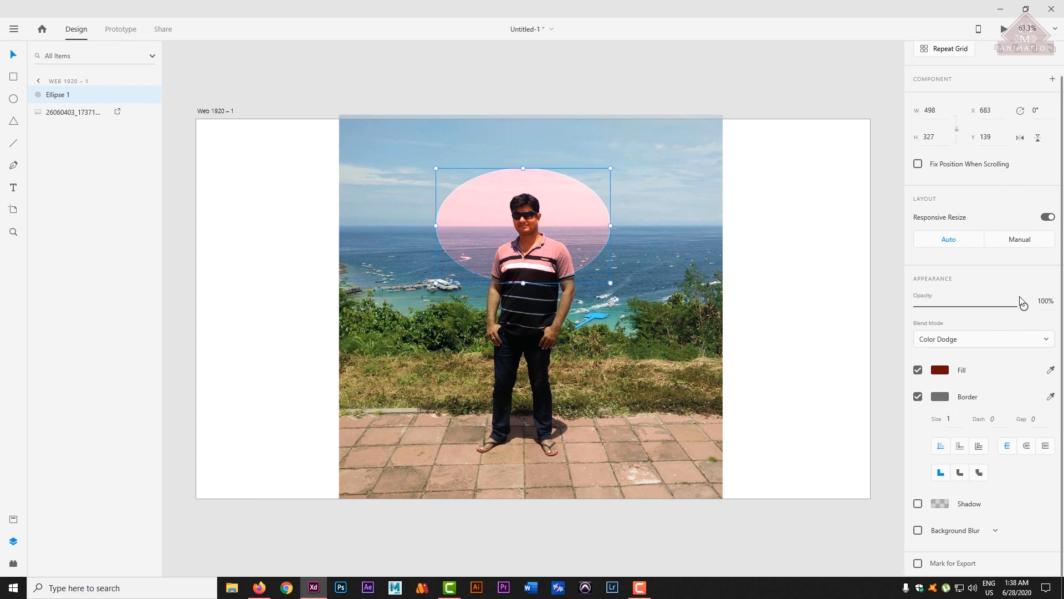
mouse_move(1023, 306)
left_mouse_down()
mouse_move(942, 309)
mouse_move(1024, 306)
left_mouse_up()
Step: Delete the ellipse and draw a closed five-point Pen path about 778 wide and 504 high over the man's head and chest
key("Delete")
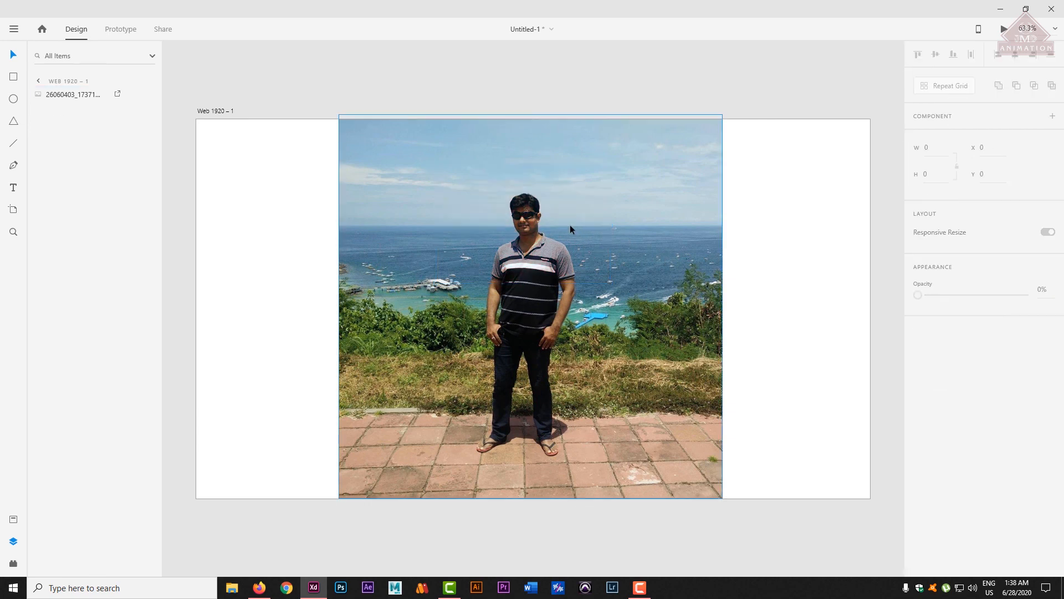
left_click(13, 164)
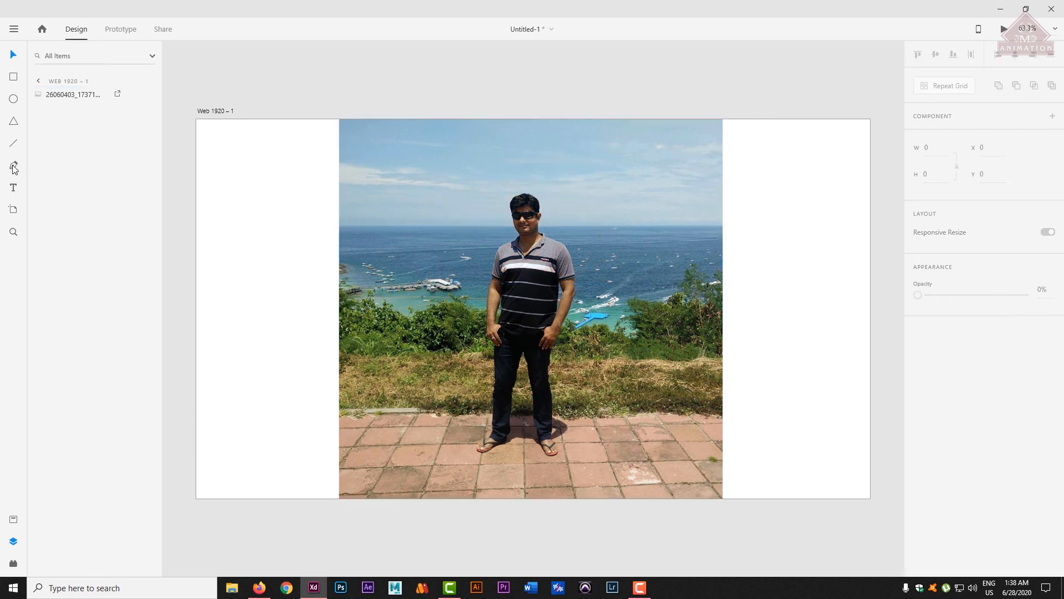
left_click(488, 296)
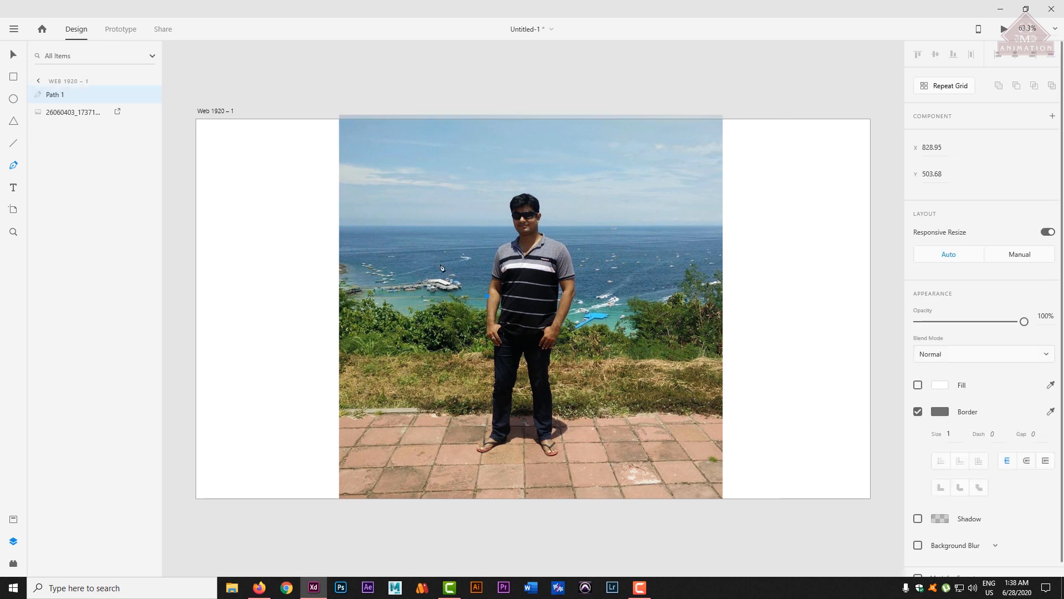
left_click(392, 207)
left_click(527, 123)
left_click(665, 201)
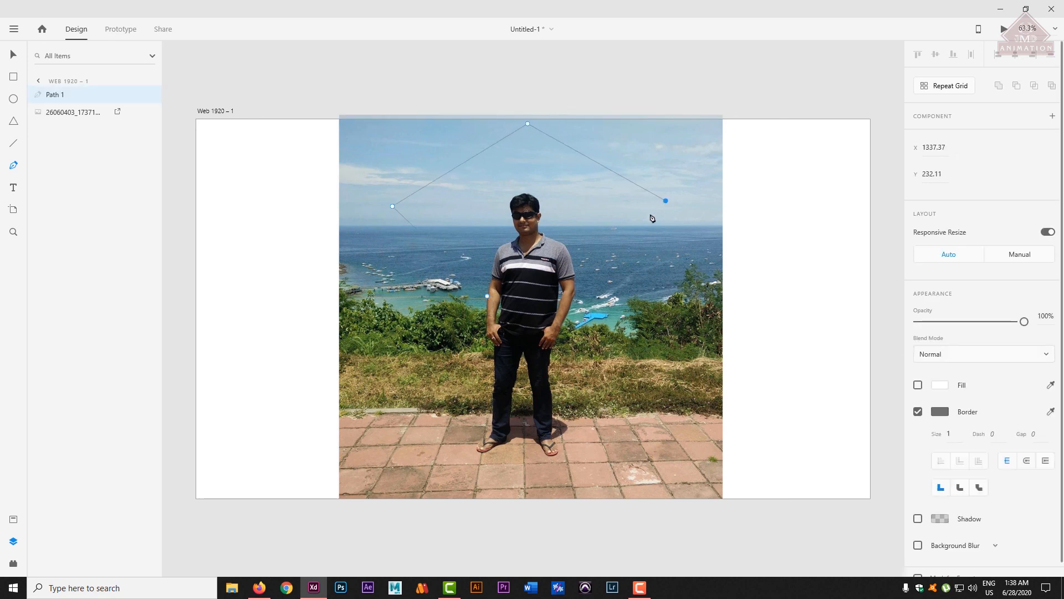
left_click(558, 299)
left_click(487, 296)
key("Escape")
Step: Fill the five-point path with dark red #4B0707
left_click(940, 385)
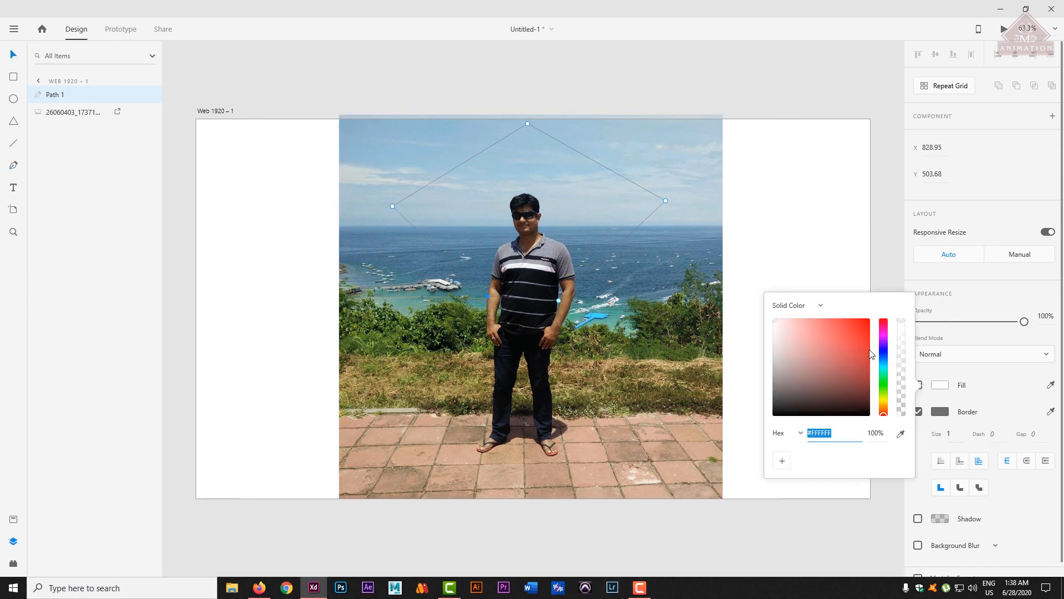
left_click_drag(865, 357, 862, 387)
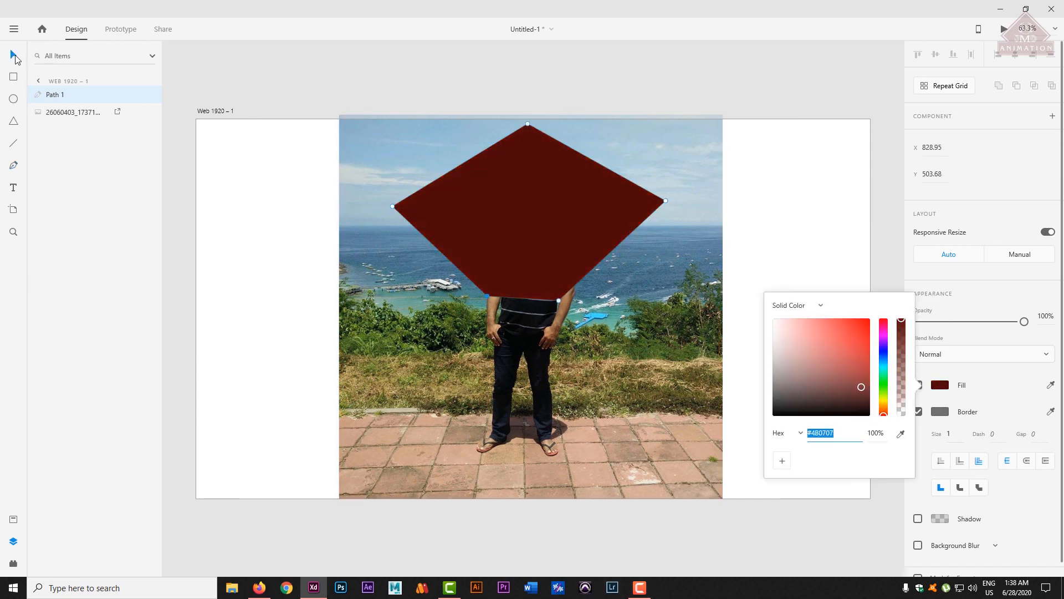
left_click(545, 185)
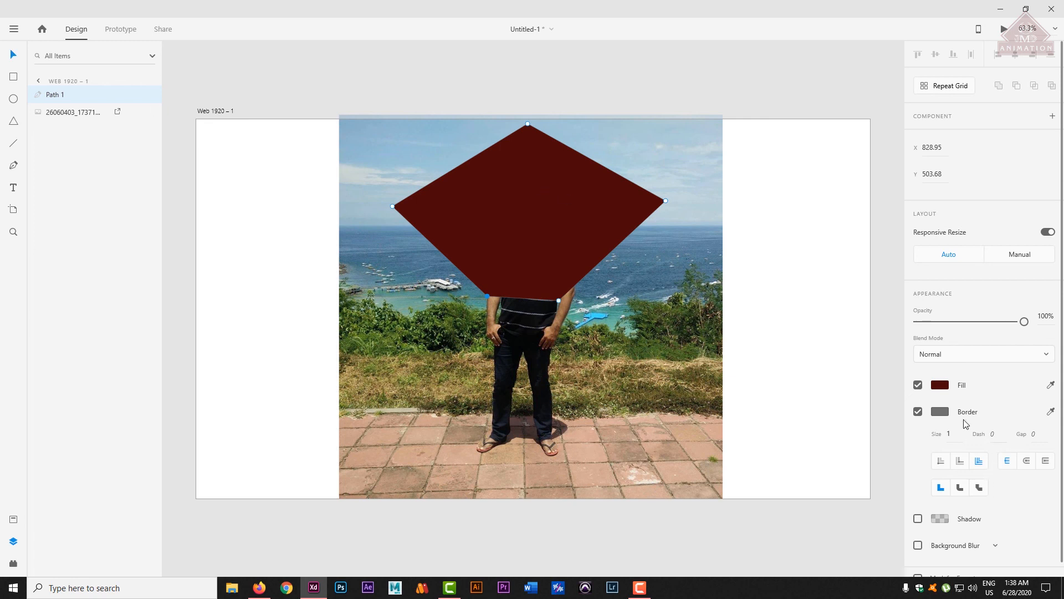
left_click(332, 181)
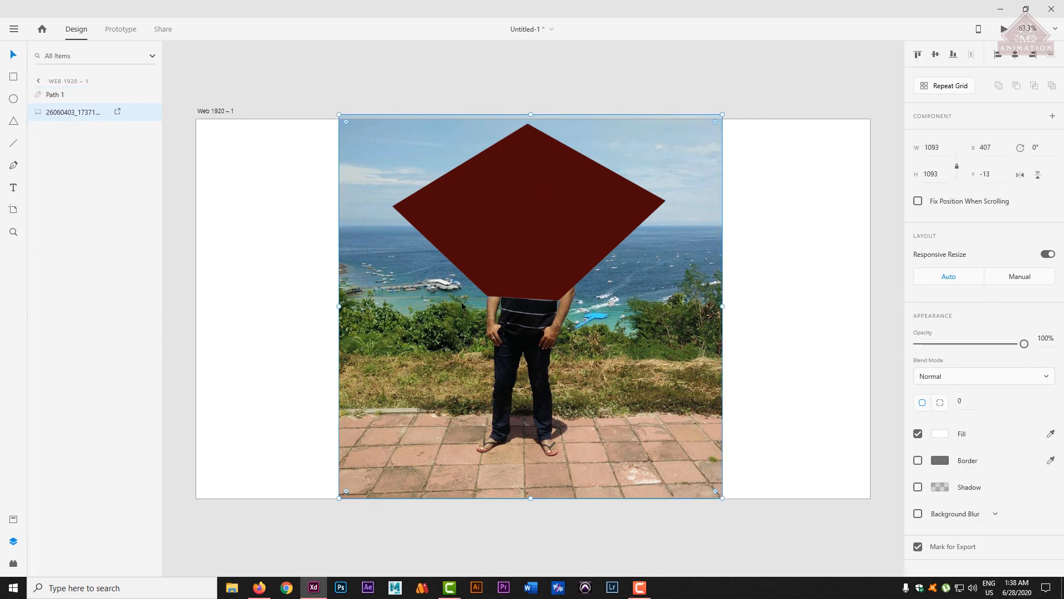
Step: Try the Darken and Lighten blend modes on the dark red path
left_click(612, 248)
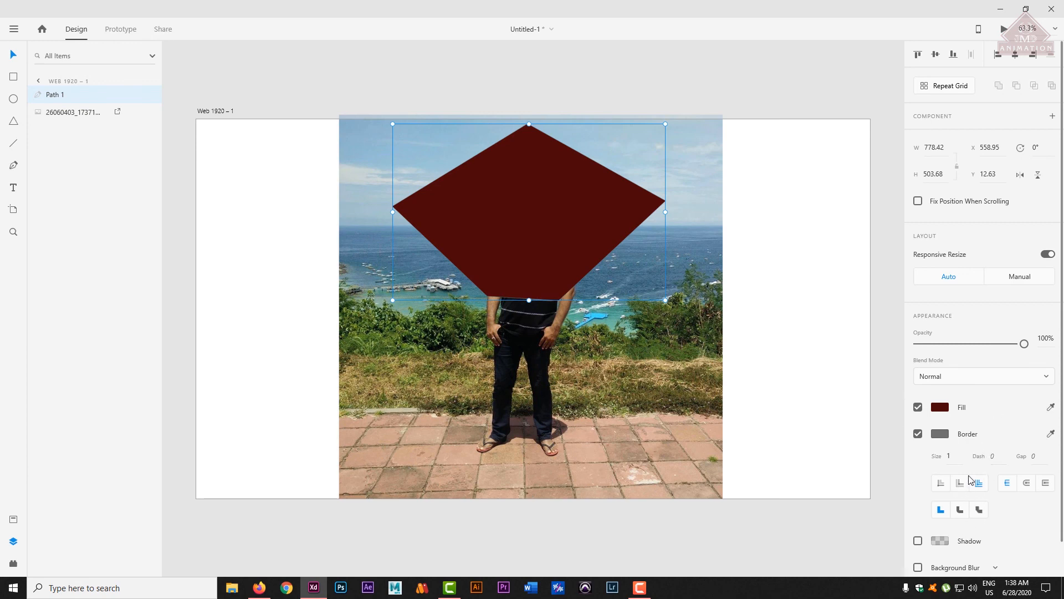
left_click(982, 377)
left_click(939, 410)
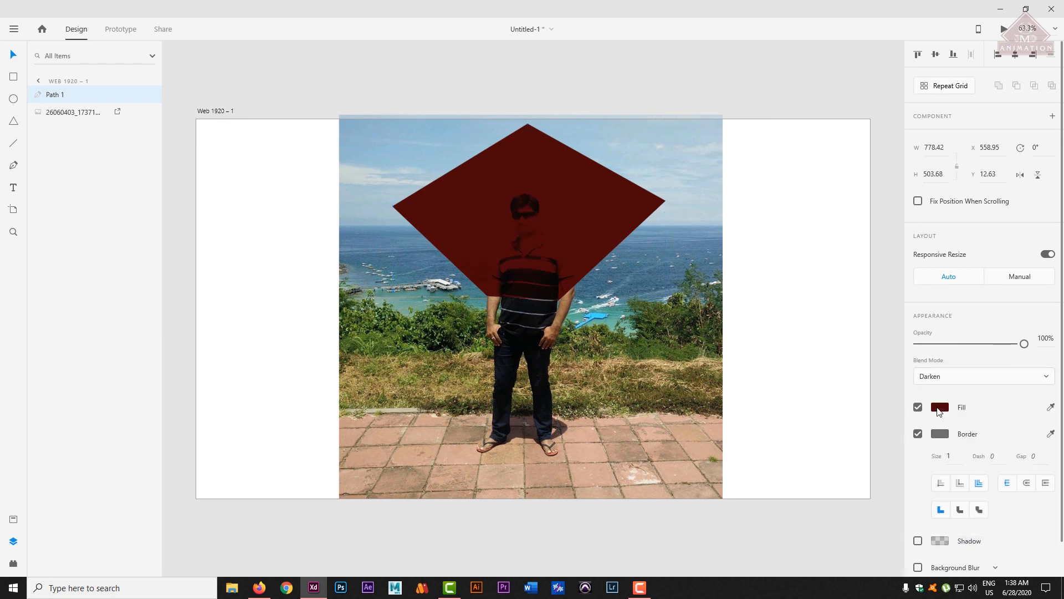
left_click(952, 373)
left_click(937, 418)
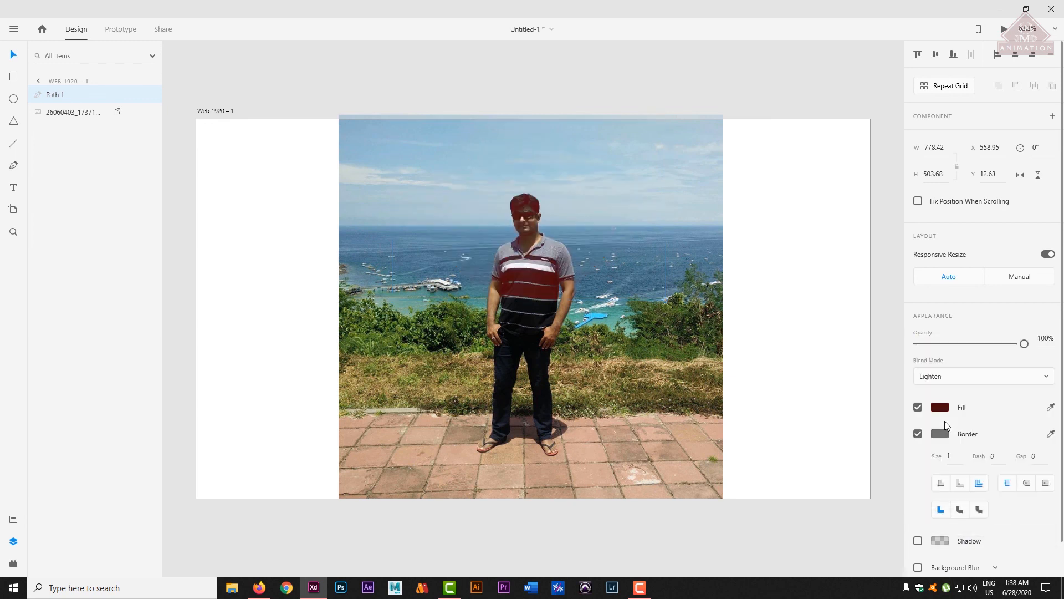
Step: Try the Hard Light blend mode on the path with its opacity lowered to 25%
left_click(1018, 379)
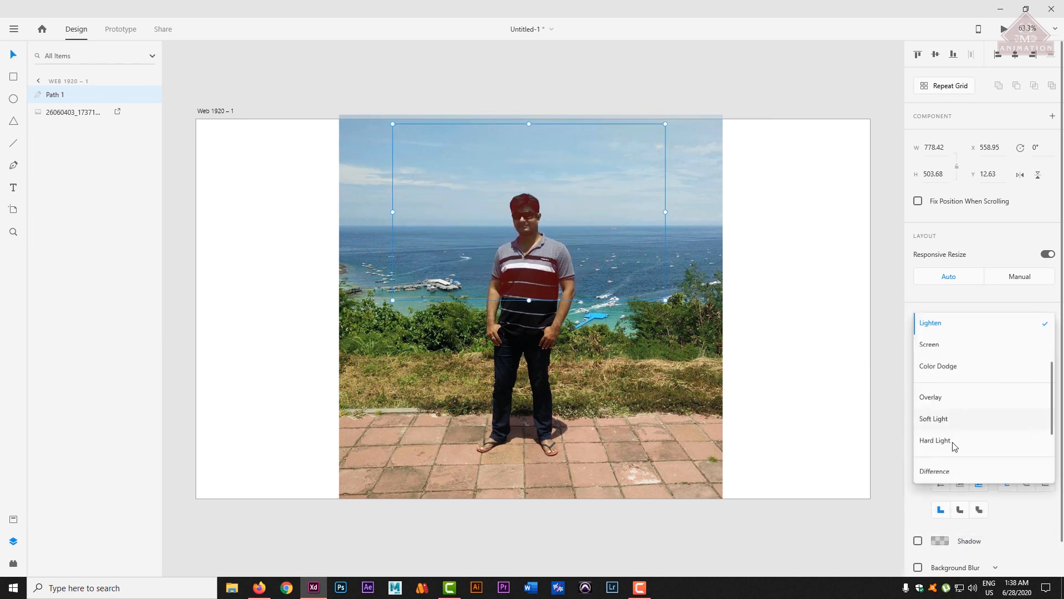
left_click(934, 440)
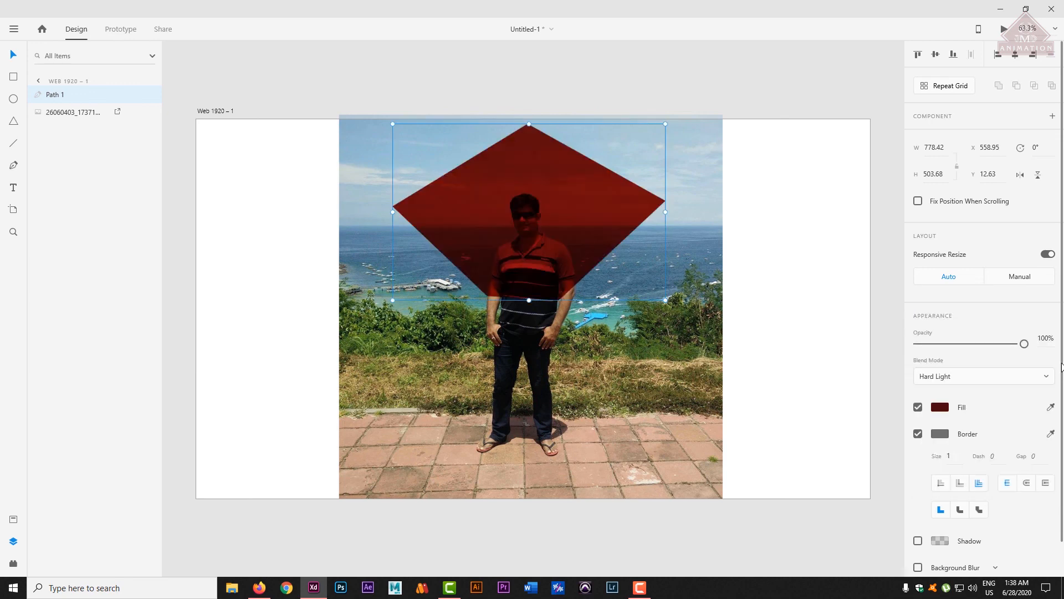
left_click_drag(1024, 344, 943, 344)
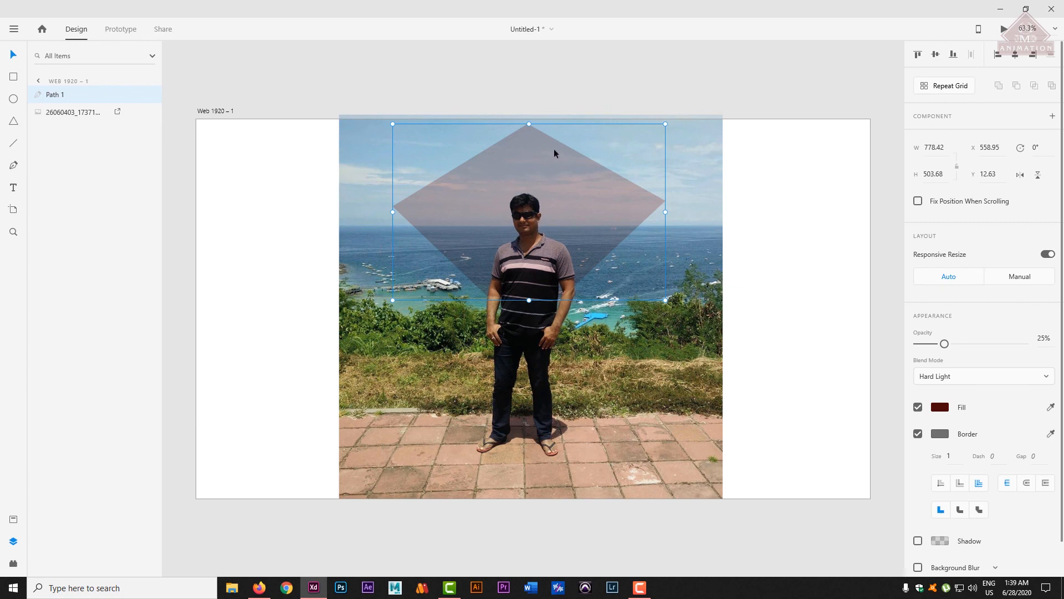
Step: Change the path's blend mode to Multiply and set its opacity to 57%
left_click(1017, 376)
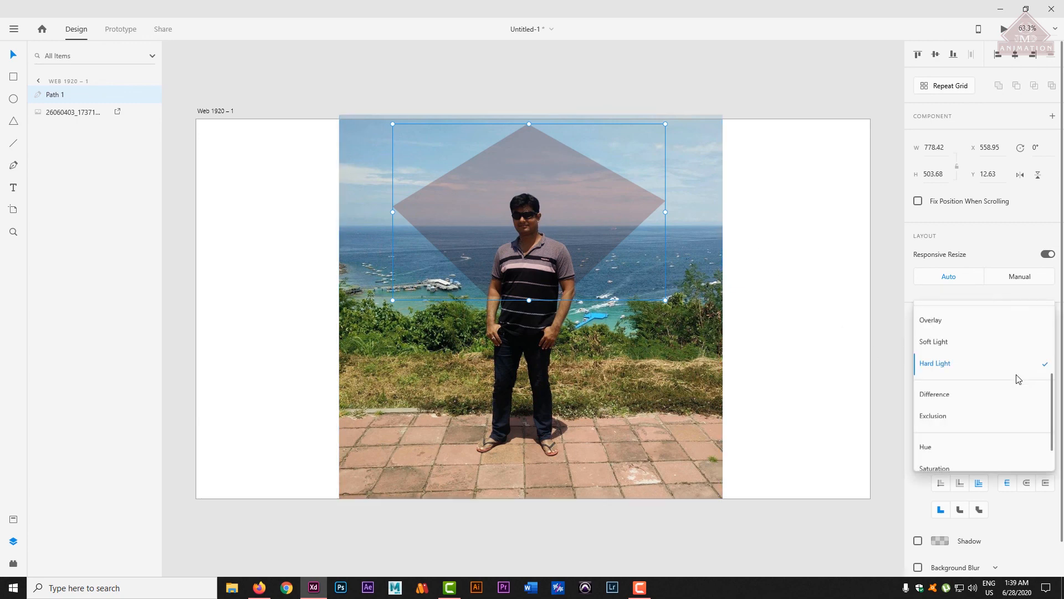
scroll(1052, 420, "down", 2)
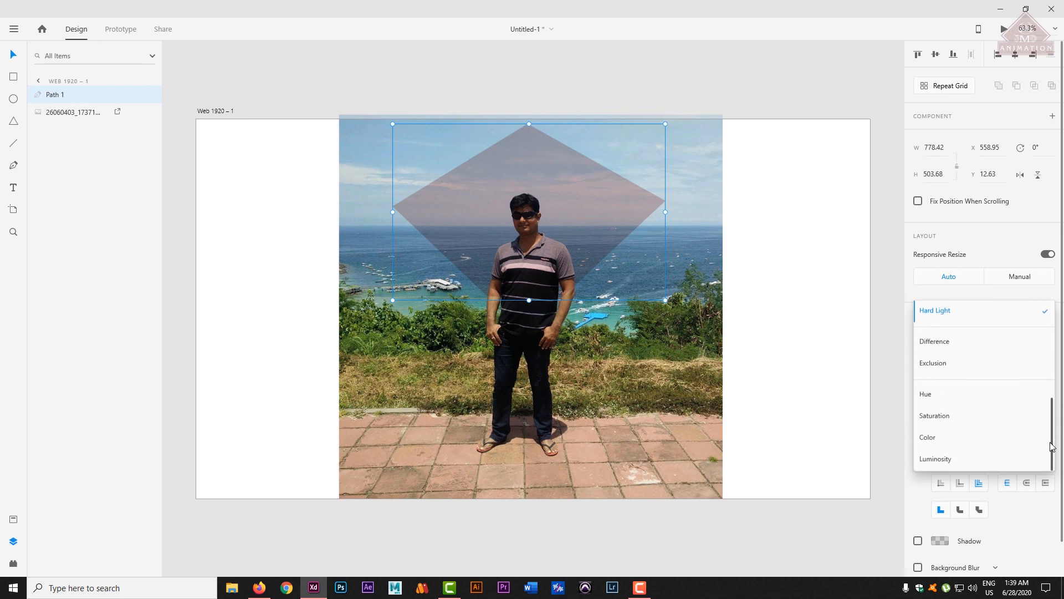
scroll(1051, 456, "up", 5)
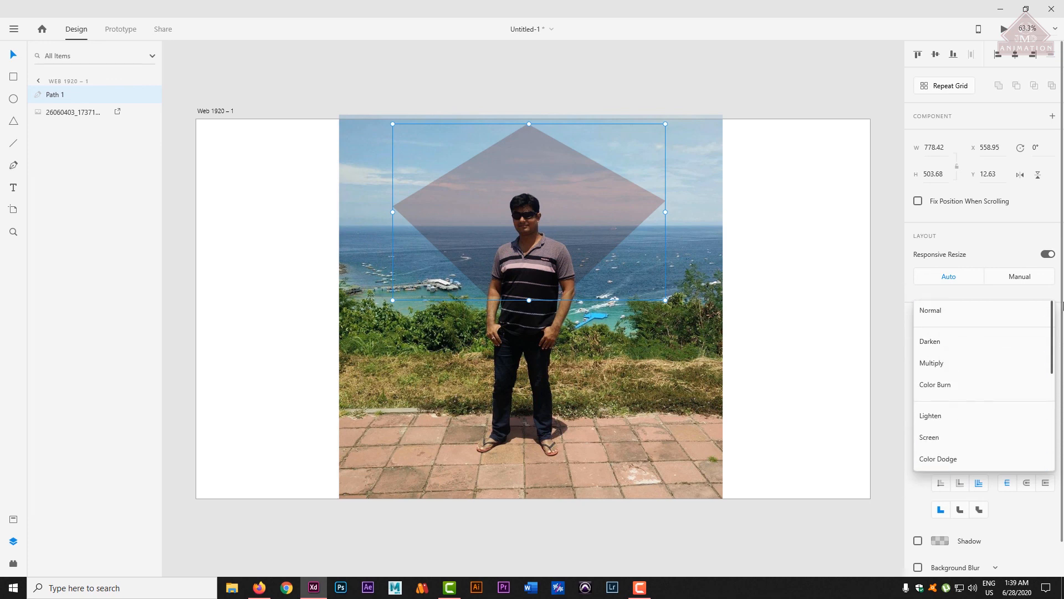
left_click(931, 364)
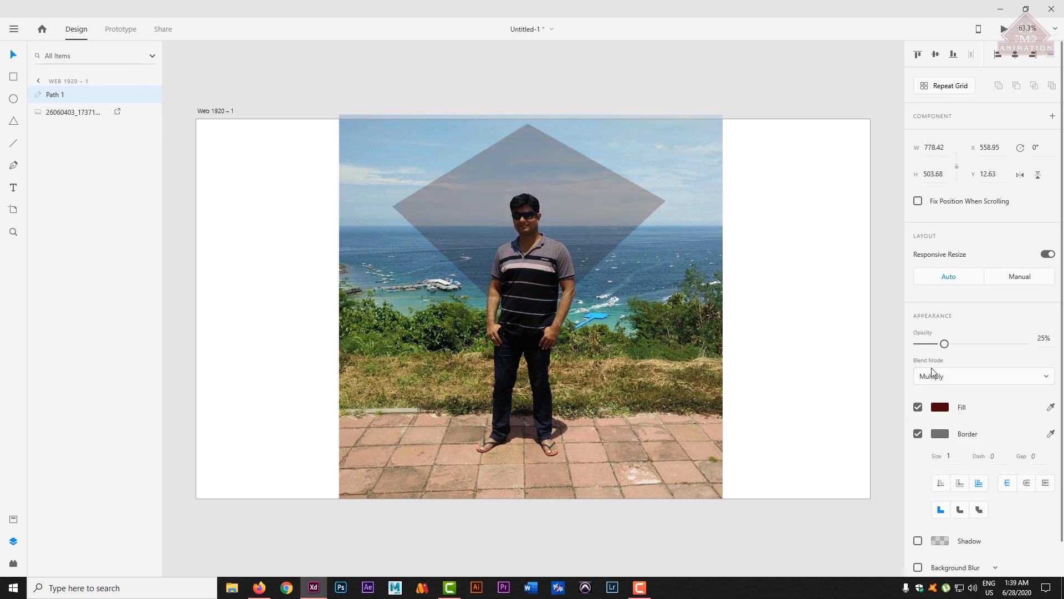
left_click_drag(944, 343, 980, 341)
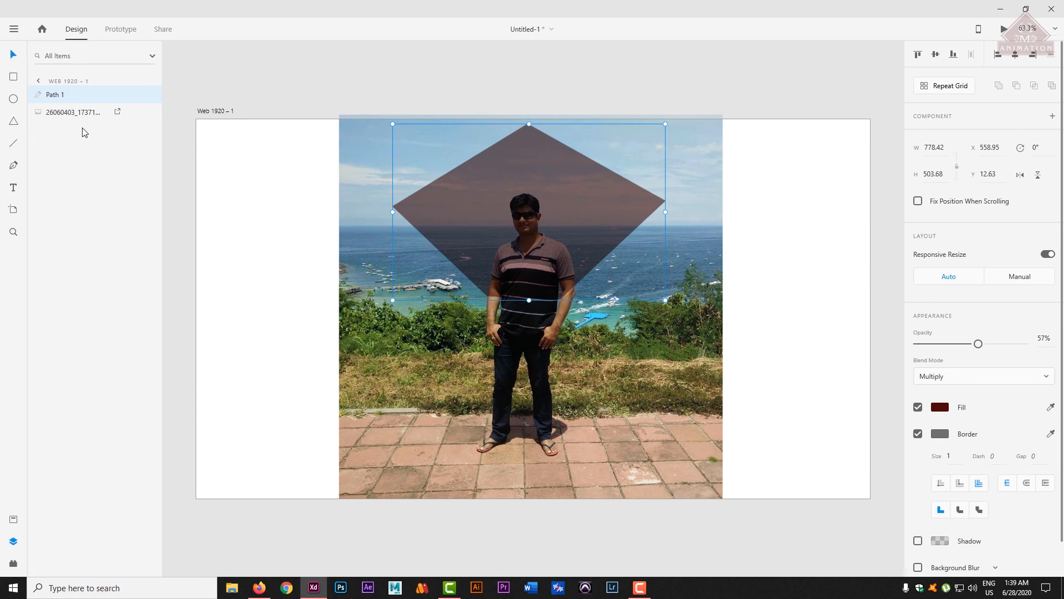
Step: Delete the five-point path and the photo to leave the artboard empty
left_click(73, 113)
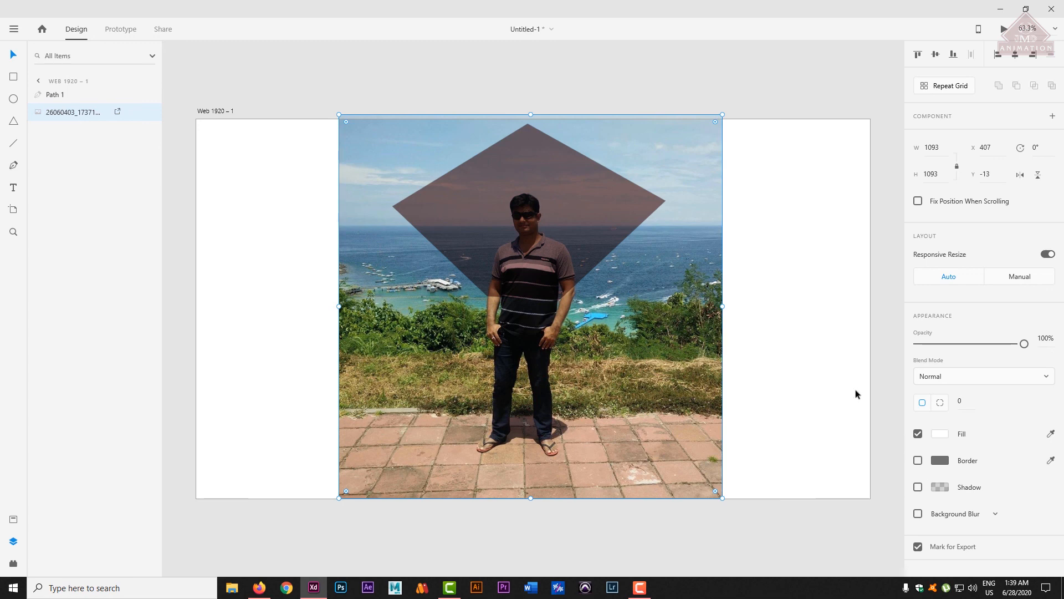
left_click(594, 223)
key("Delete")
left_click(594, 237)
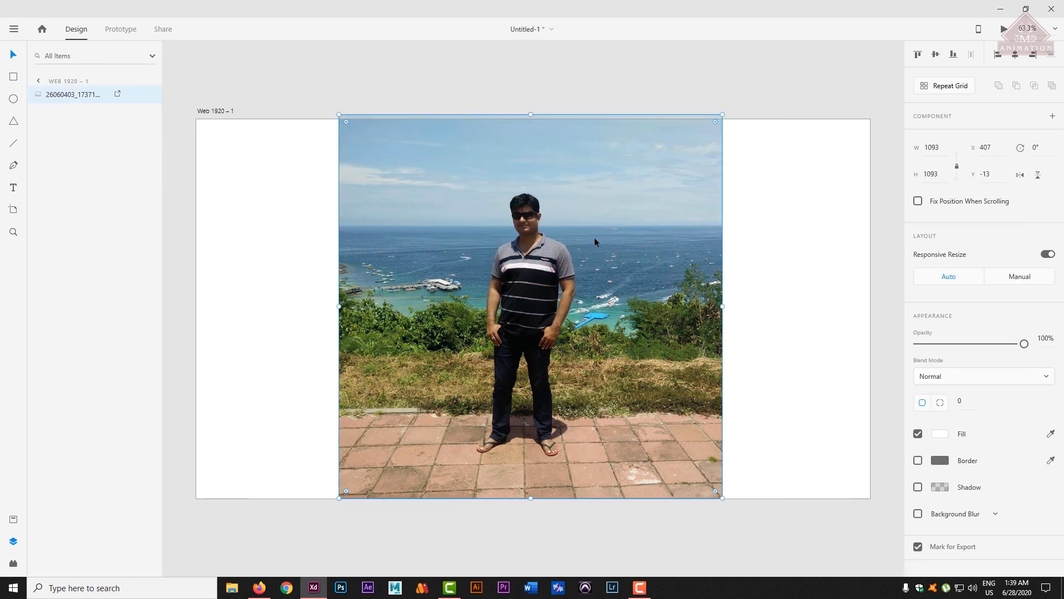
key("Delete")
Step: Draw an ellipse about 616 wide and 464 high near the artboard's centre and fill it with bright red
left_click(13, 100)
left_click_drag(410, 208, 627, 371)
left_click(943, 408)
left_click_drag(859, 365, 865, 337)
left_click(12, 55)
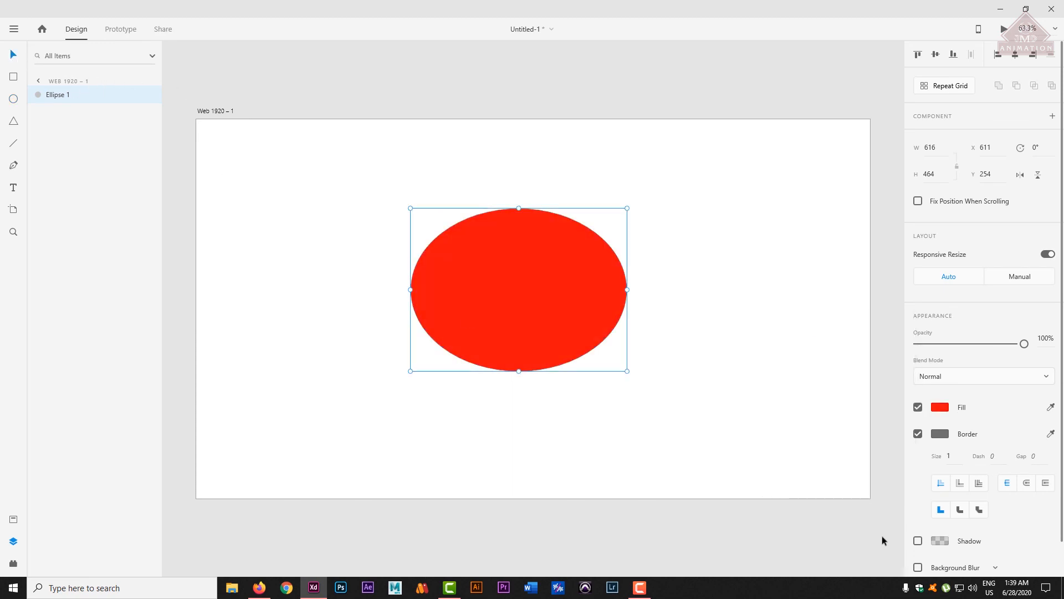
Step: Enable a shadow on the red ellipse and set the black shadow colour's opacity to 100%
left_click(919, 541)
left_click(940, 540)
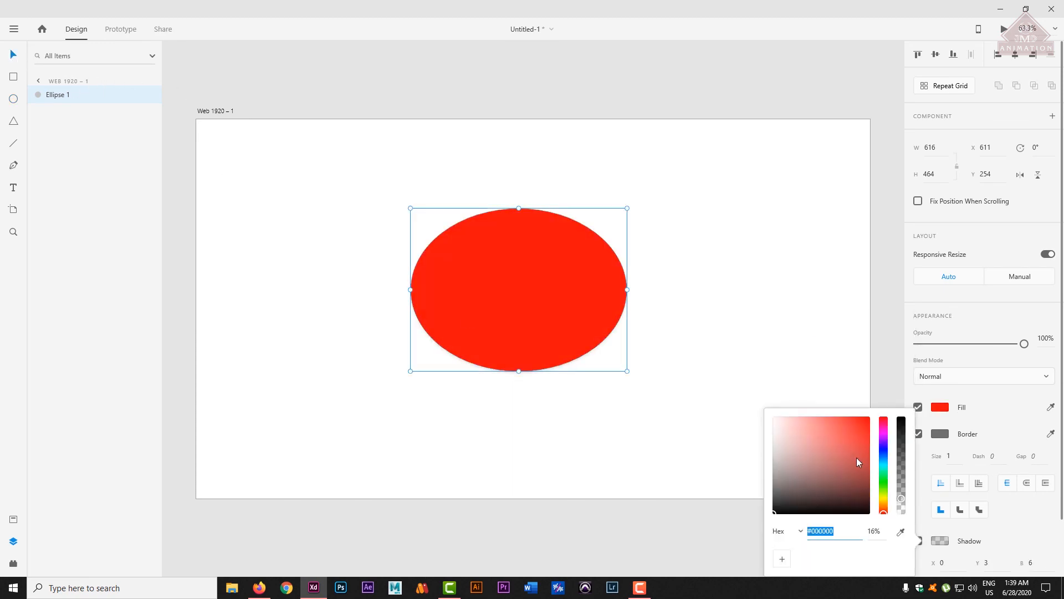
left_click_drag(901, 502, 902, 417)
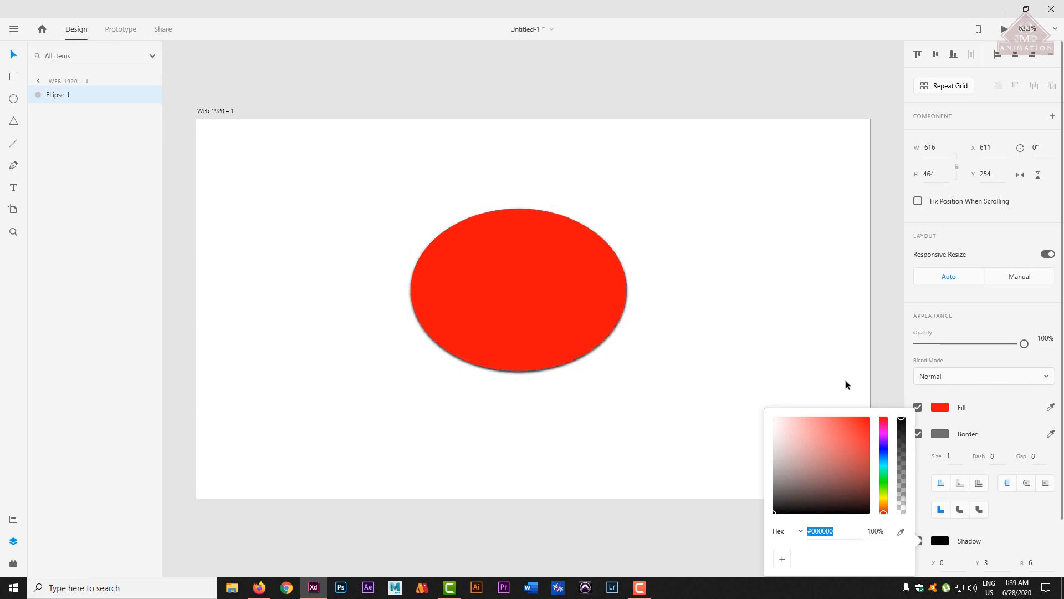
left_click(815, 279)
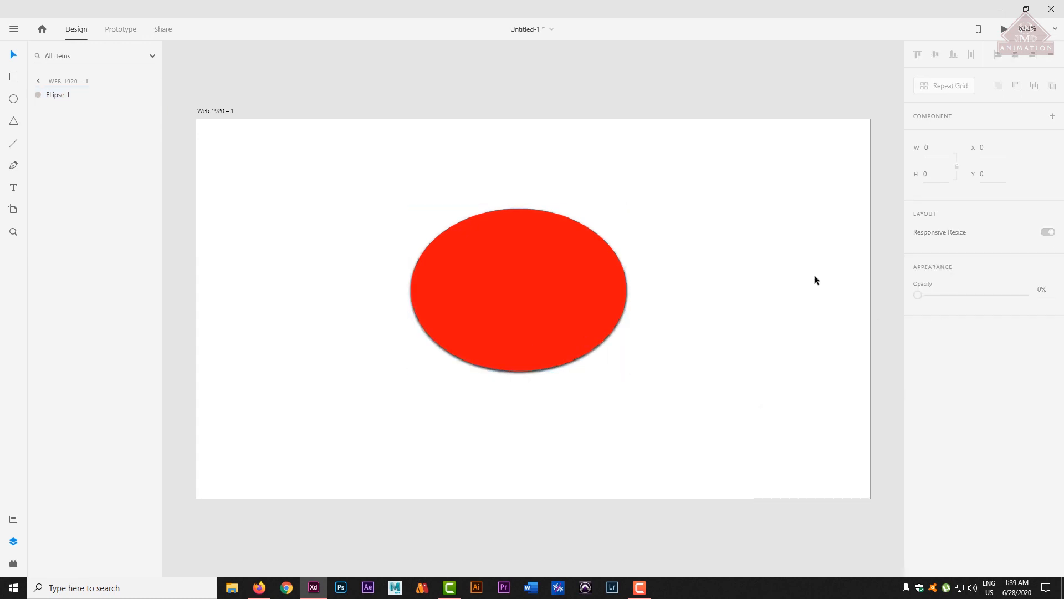
Step: Move the red ellipse around the artboard, leaving it at about X 702, Y 267
left_click(550, 302)
left_click_drag(560, 287, 527, 269)
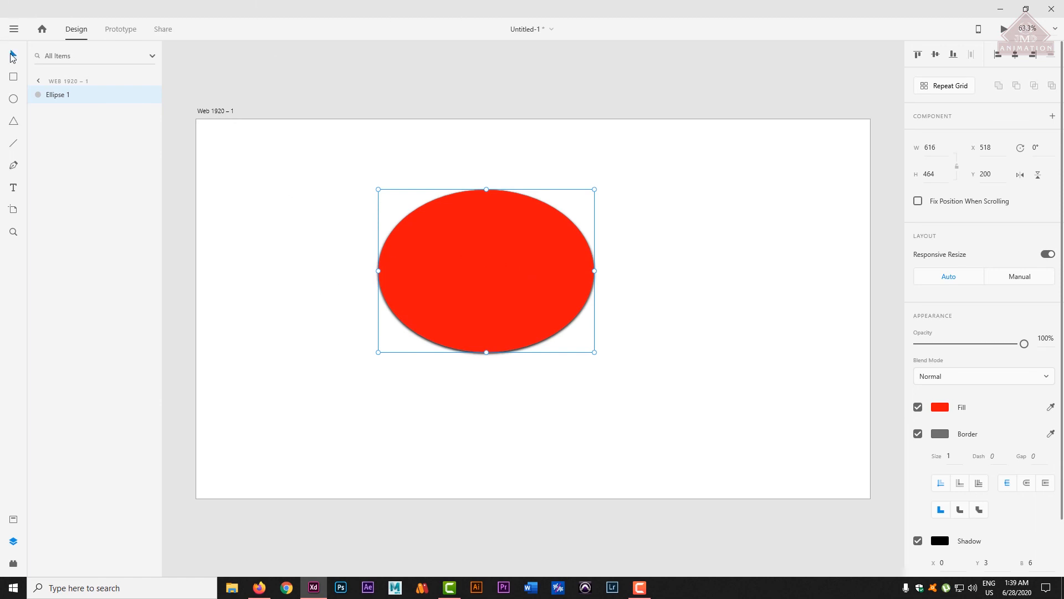
left_click_drag(516, 264, 583, 295)
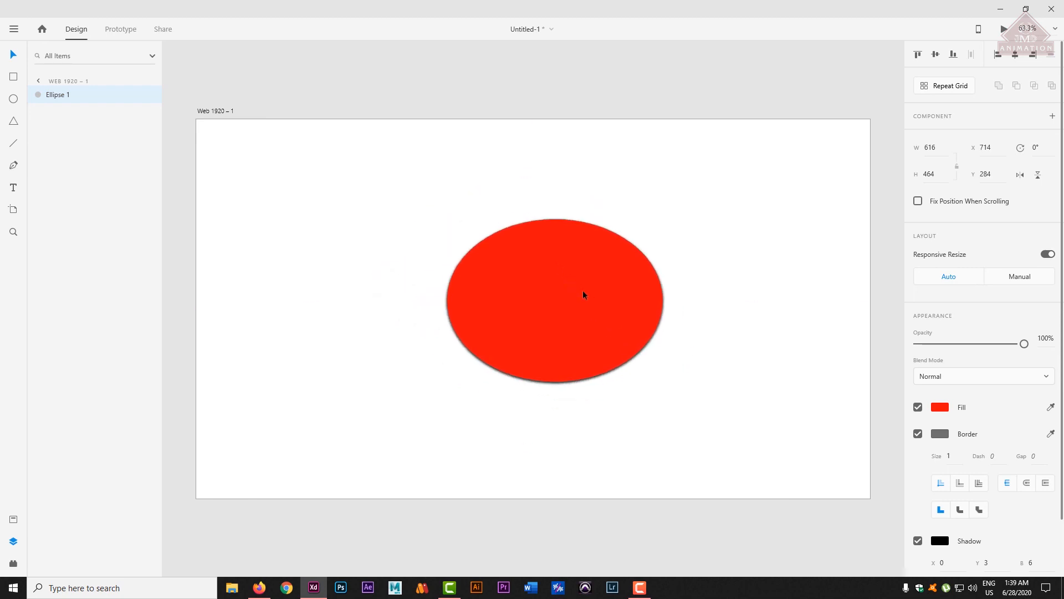
left_click_drag(583, 291, 582, 291)
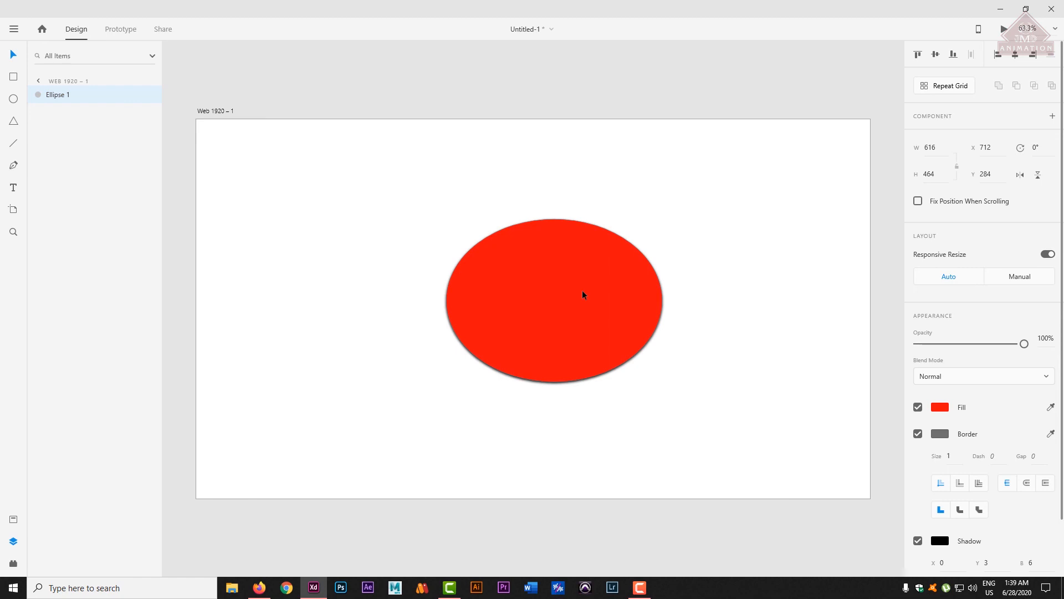
left_click_drag(582, 290, 582, 291)
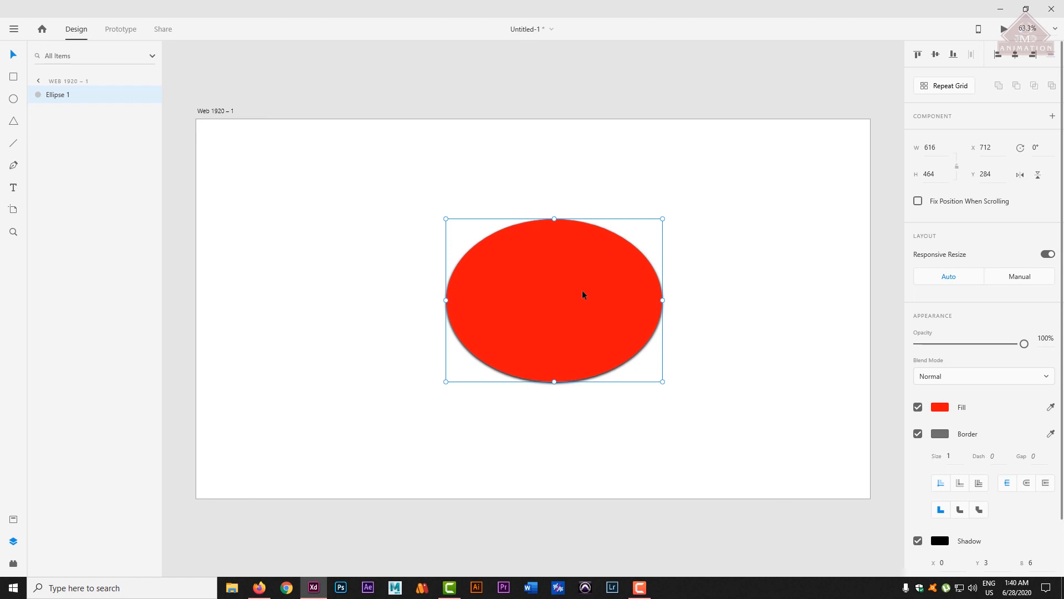
left_click_drag(586, 302, 571, 297)
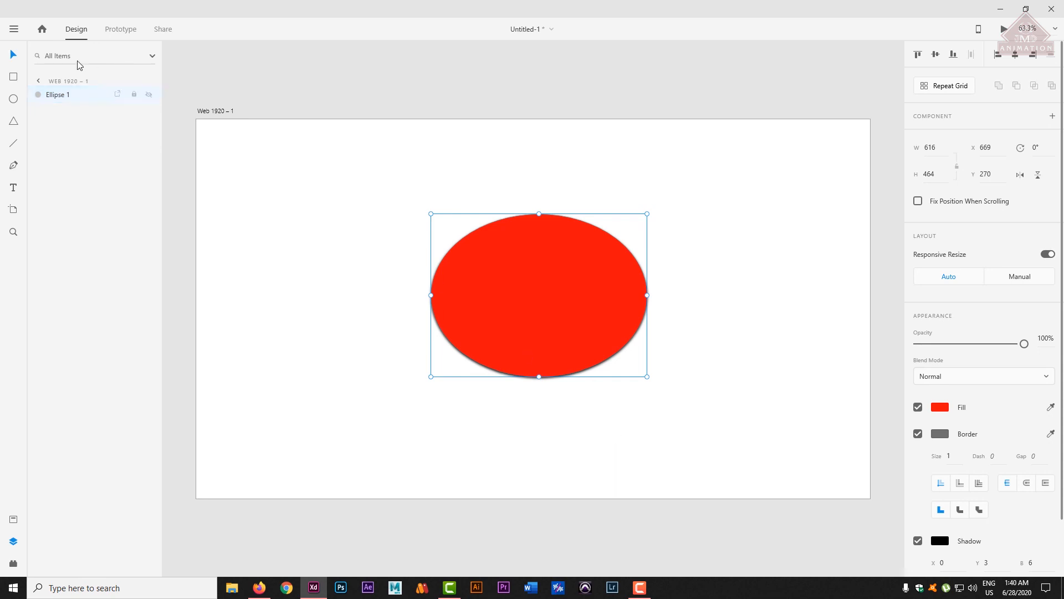
mouse_move(540, 301)
left_mouse_down()
mouse_move(540, 314)
mouse_move(551, 300)
left_mouse_up()
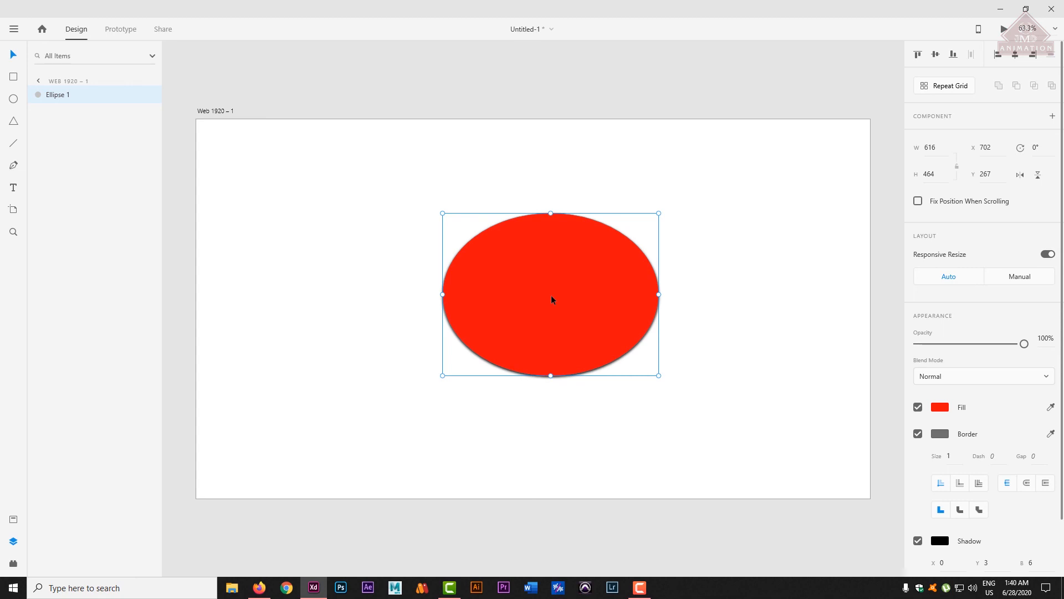